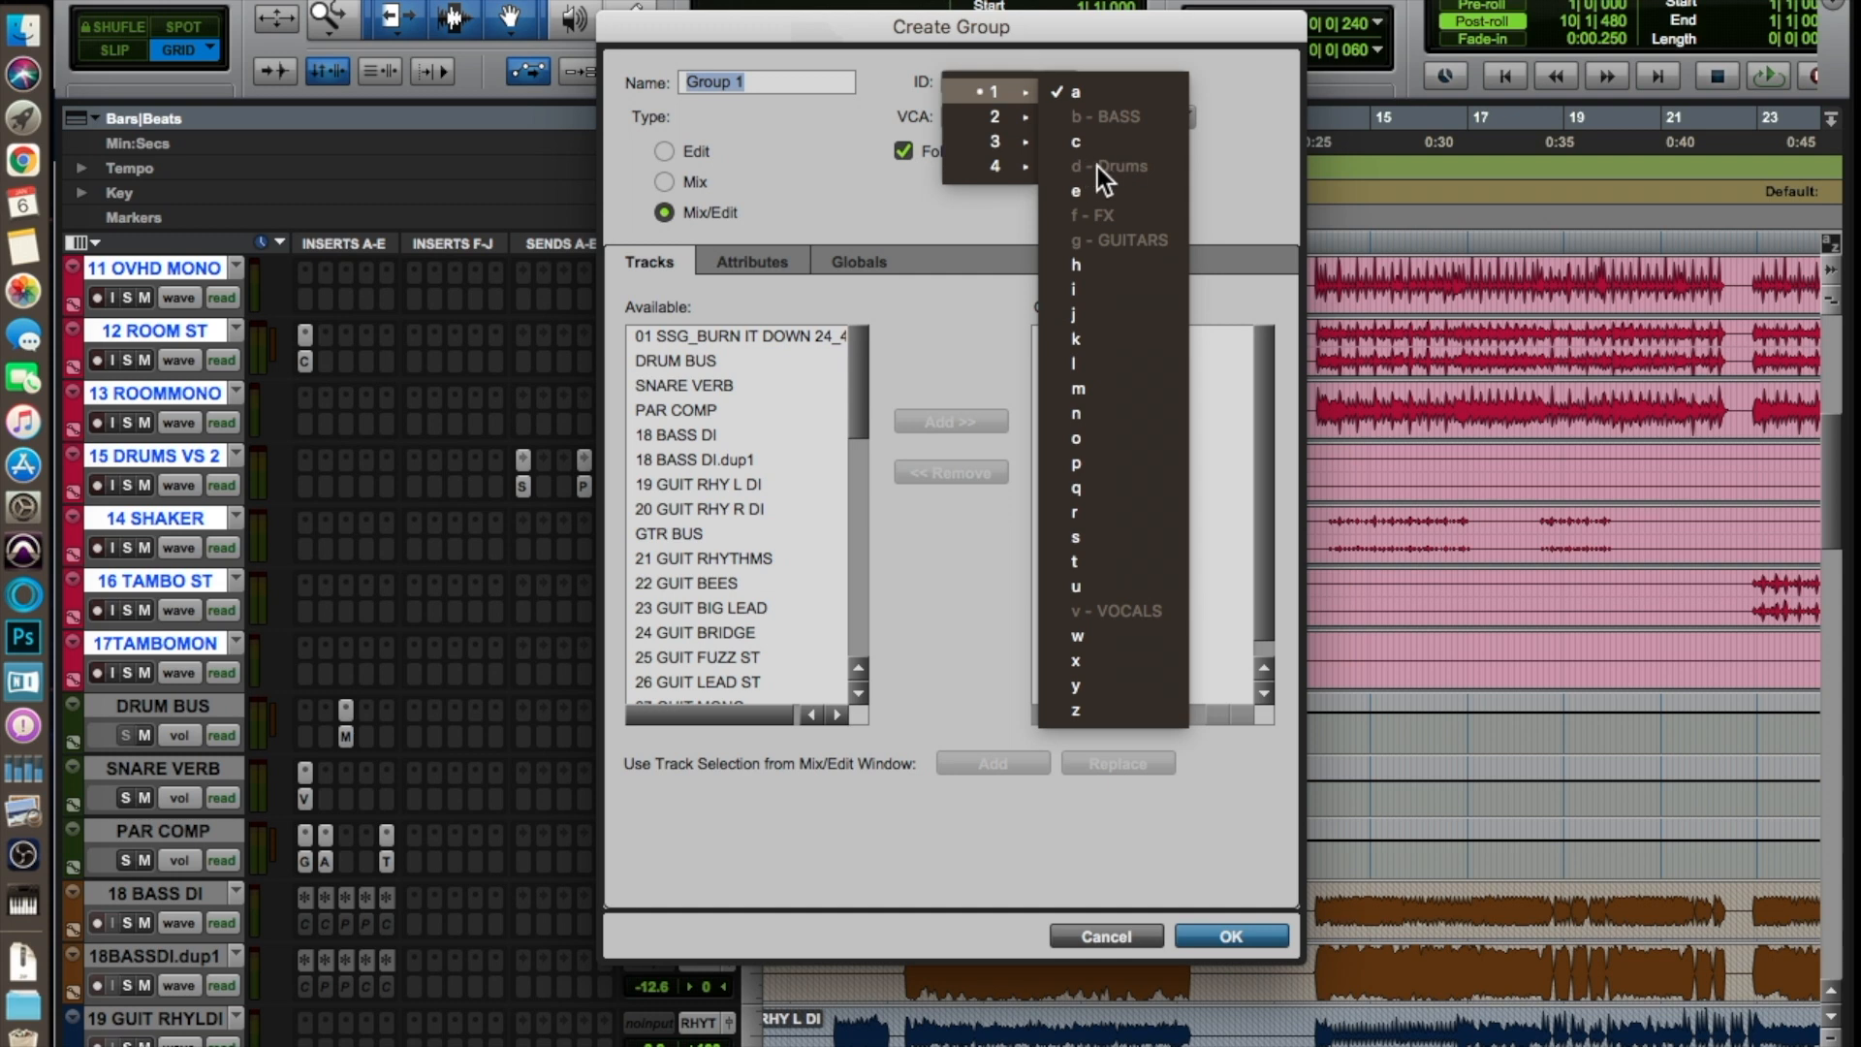
Step: Cancel the creation of the new group and show the track and group lists beside the edit area
{"action": "left_click", "coordinate": [1232, 147]}
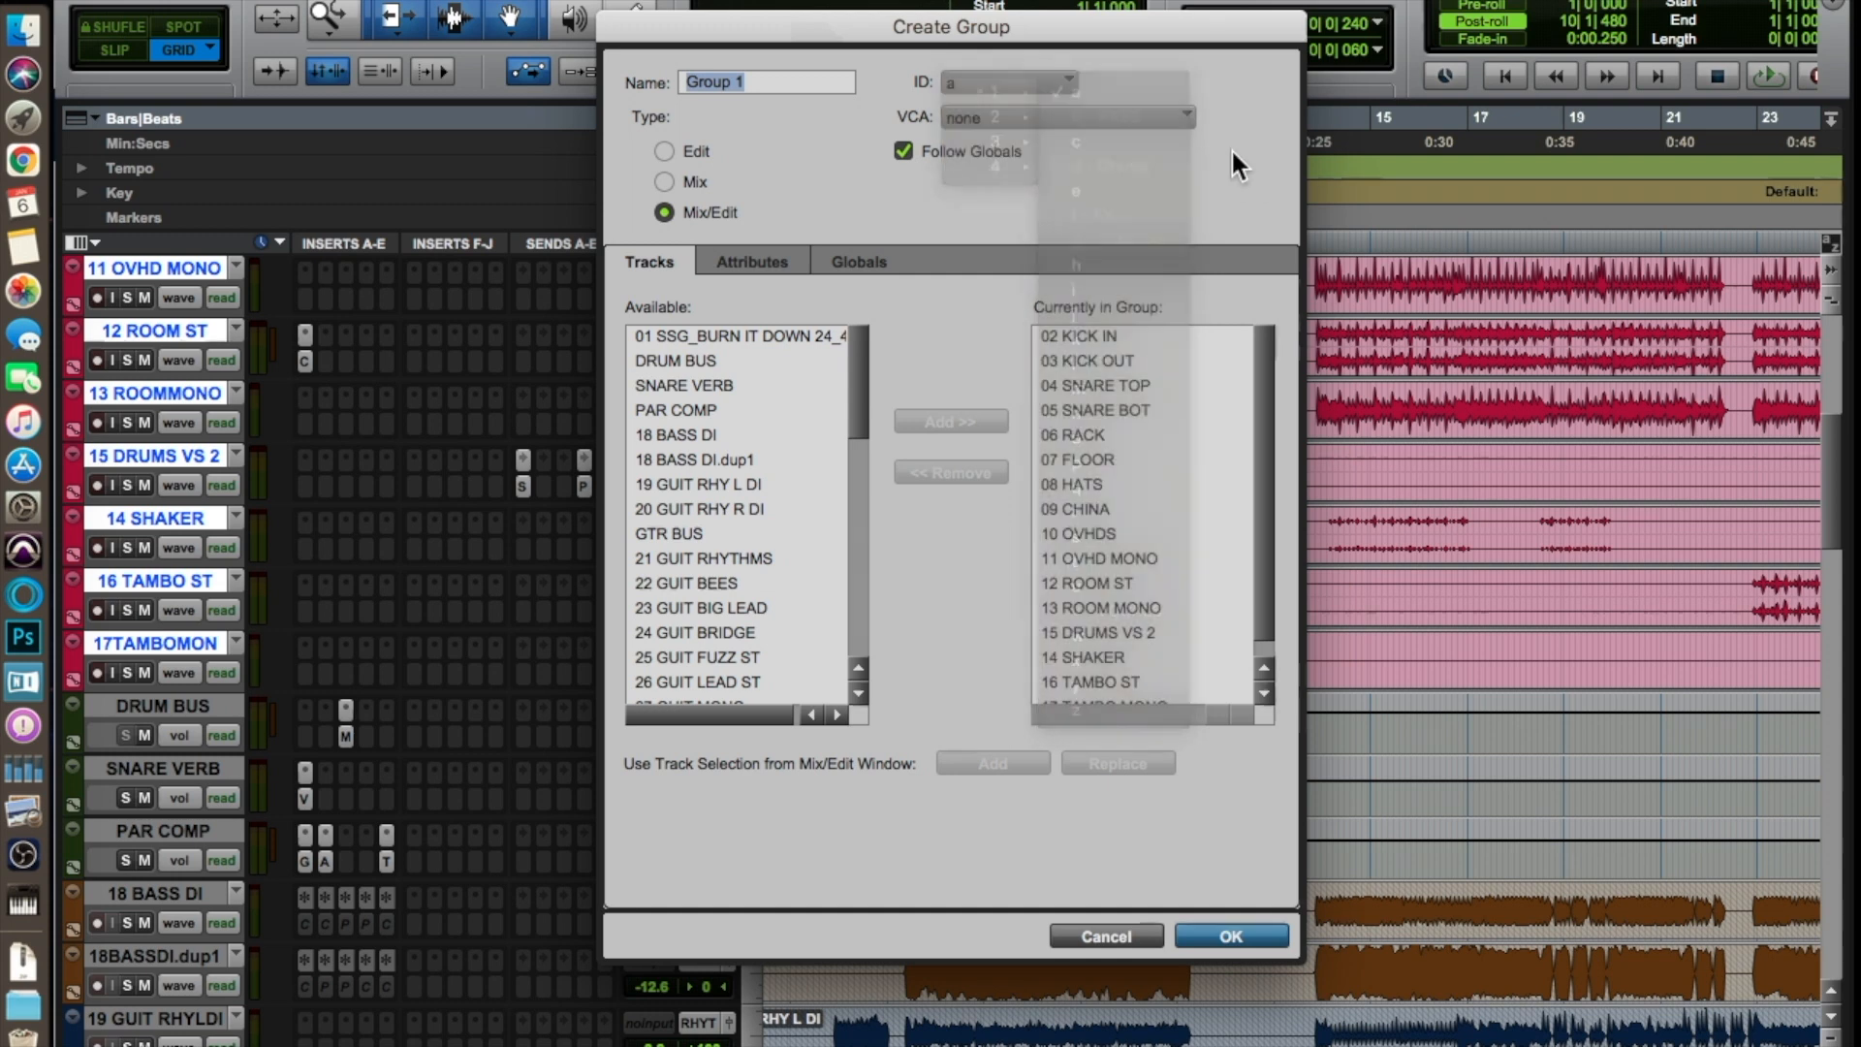
{"action": "left_click", "coordinate": [1095, 935]}
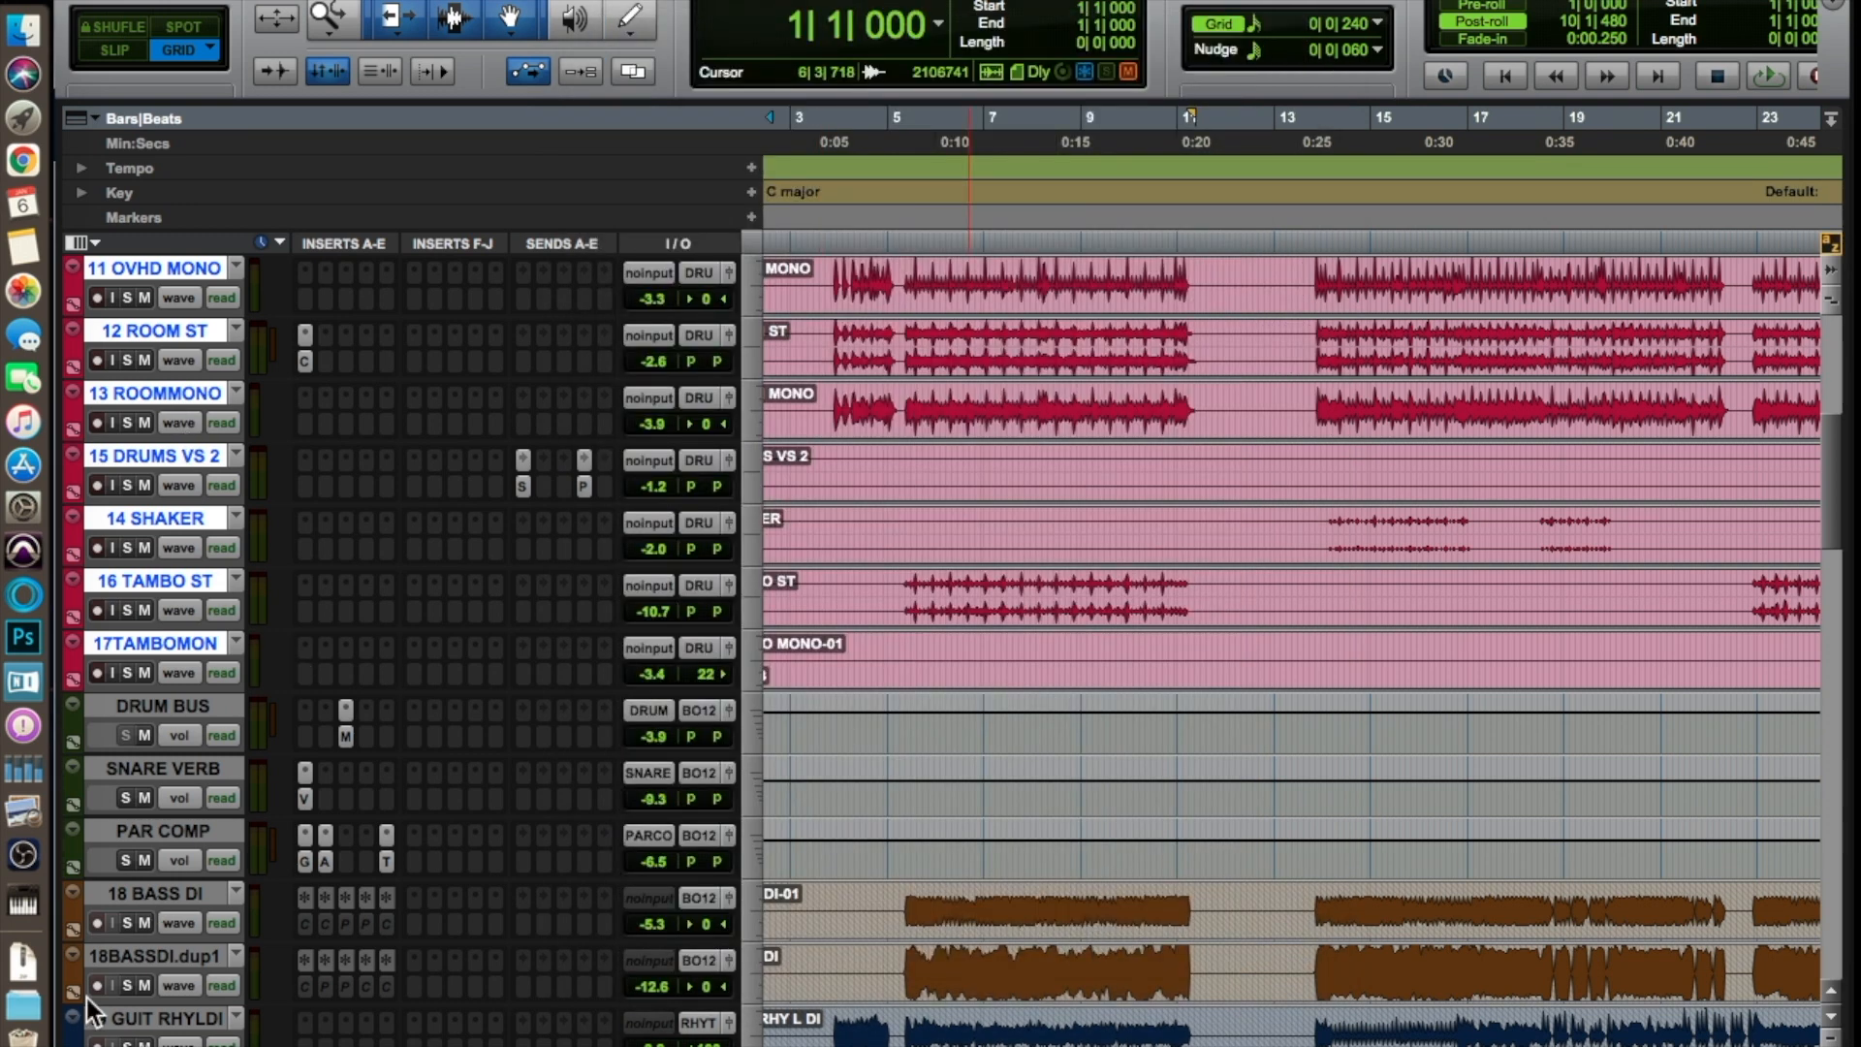
{"action": "left_click", "coordinate": [69, 1046]}
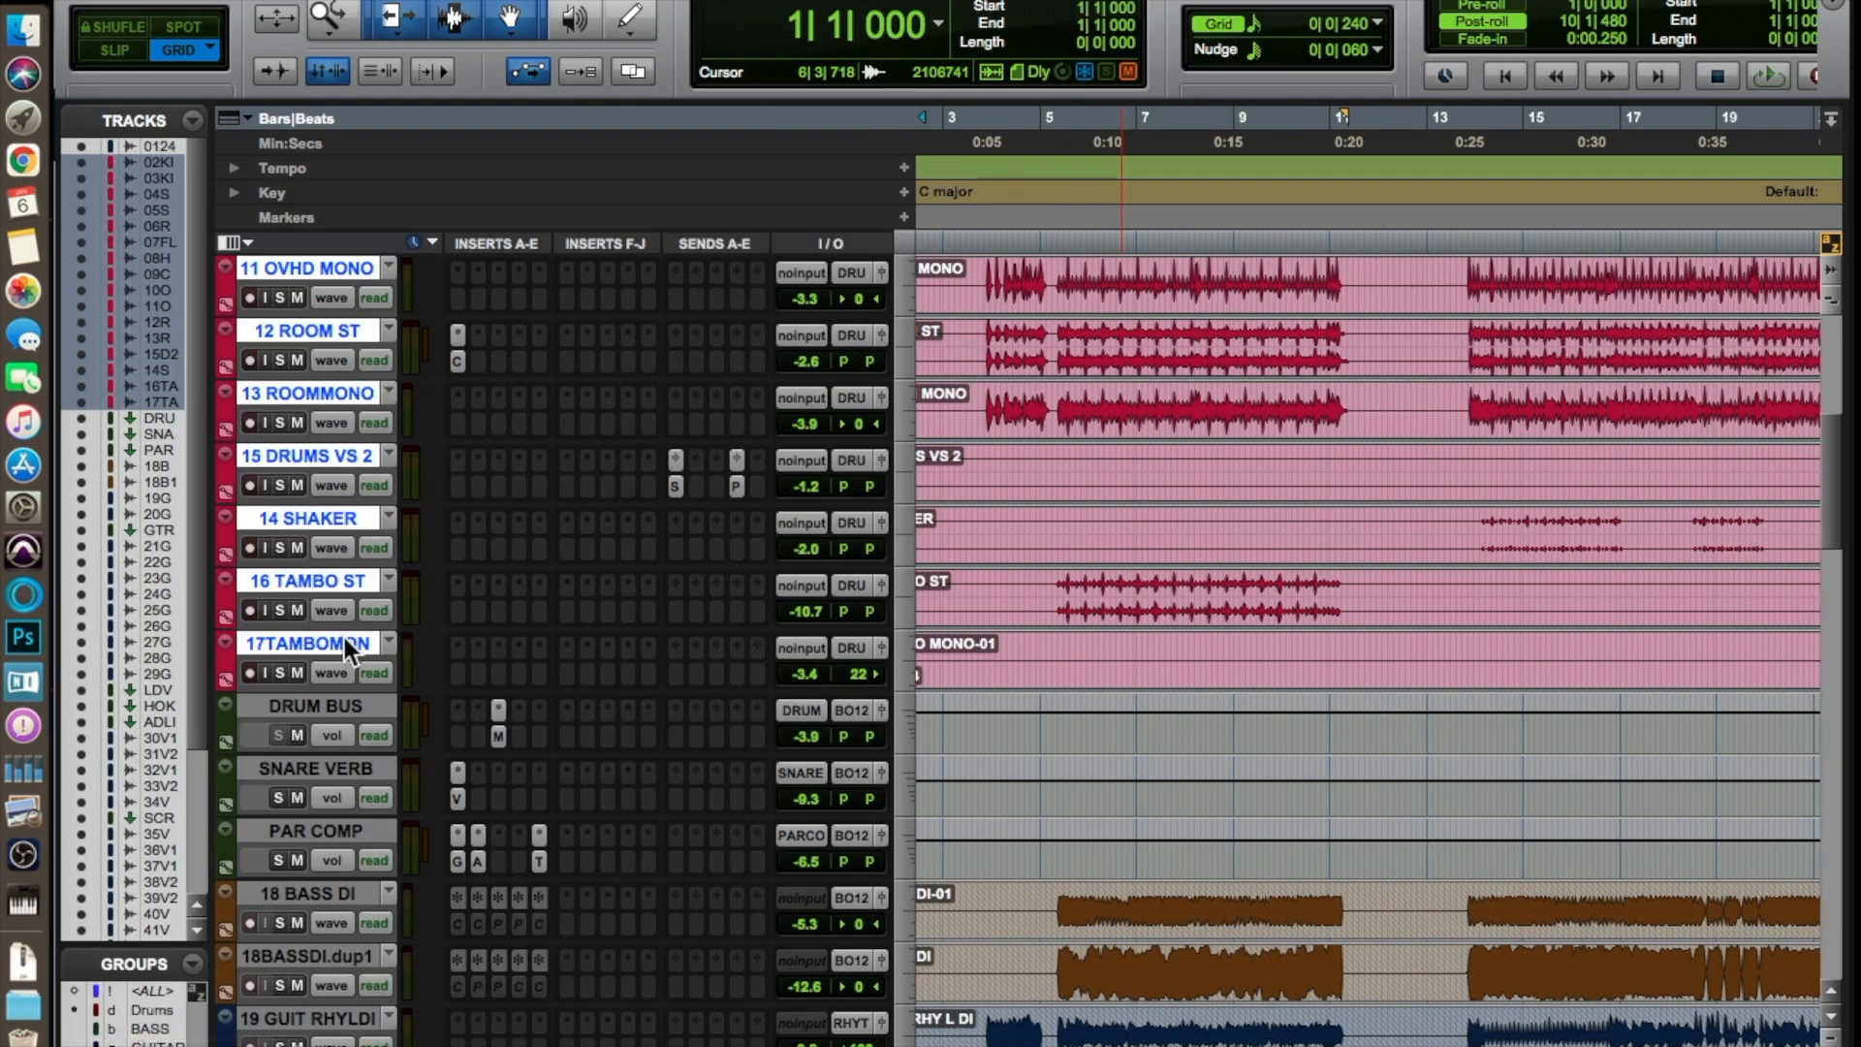
Step: Examine the Dyn3 Compressor/Limiter settings and the Channel Strip EQ inserted on the 02 KICK IN track
{"action": "scroll", "coordinate": [321, 625], "scroll_direction": "up", "scroll_amount": 10}
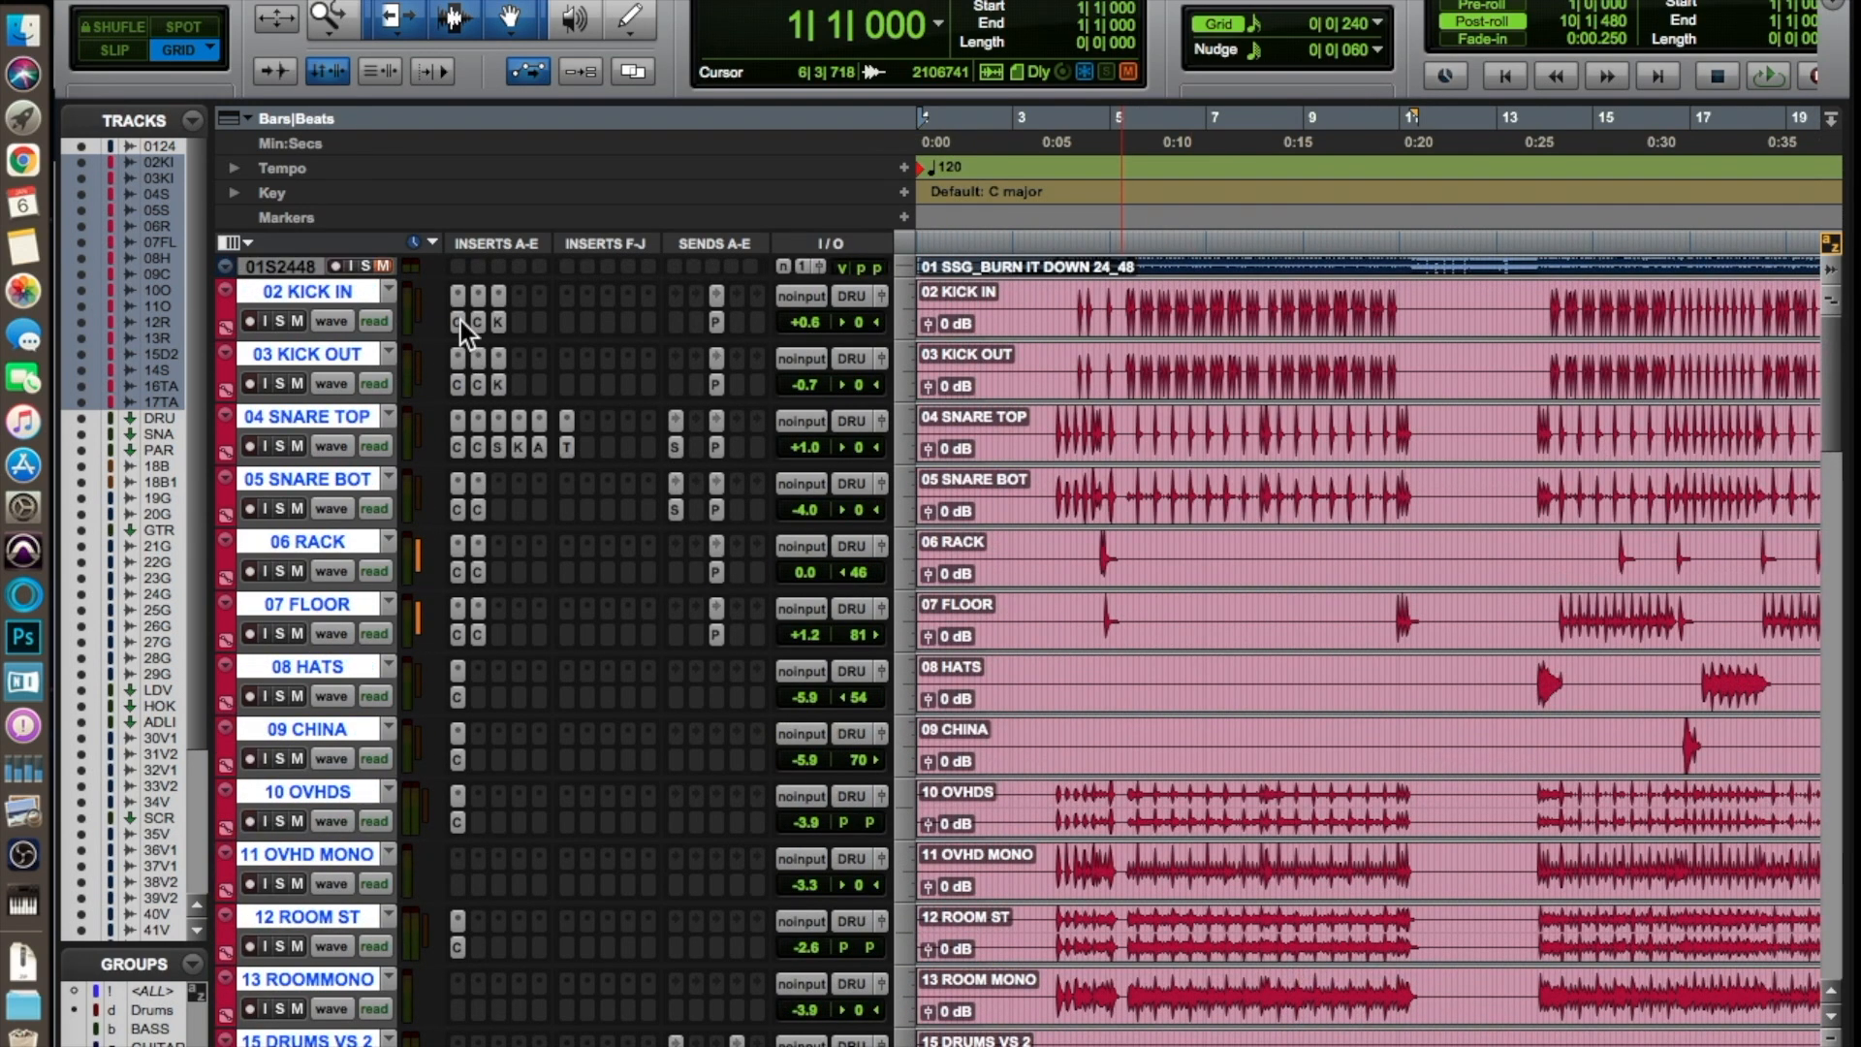
{"action": "left_click", "coordinate": [457, 322]}
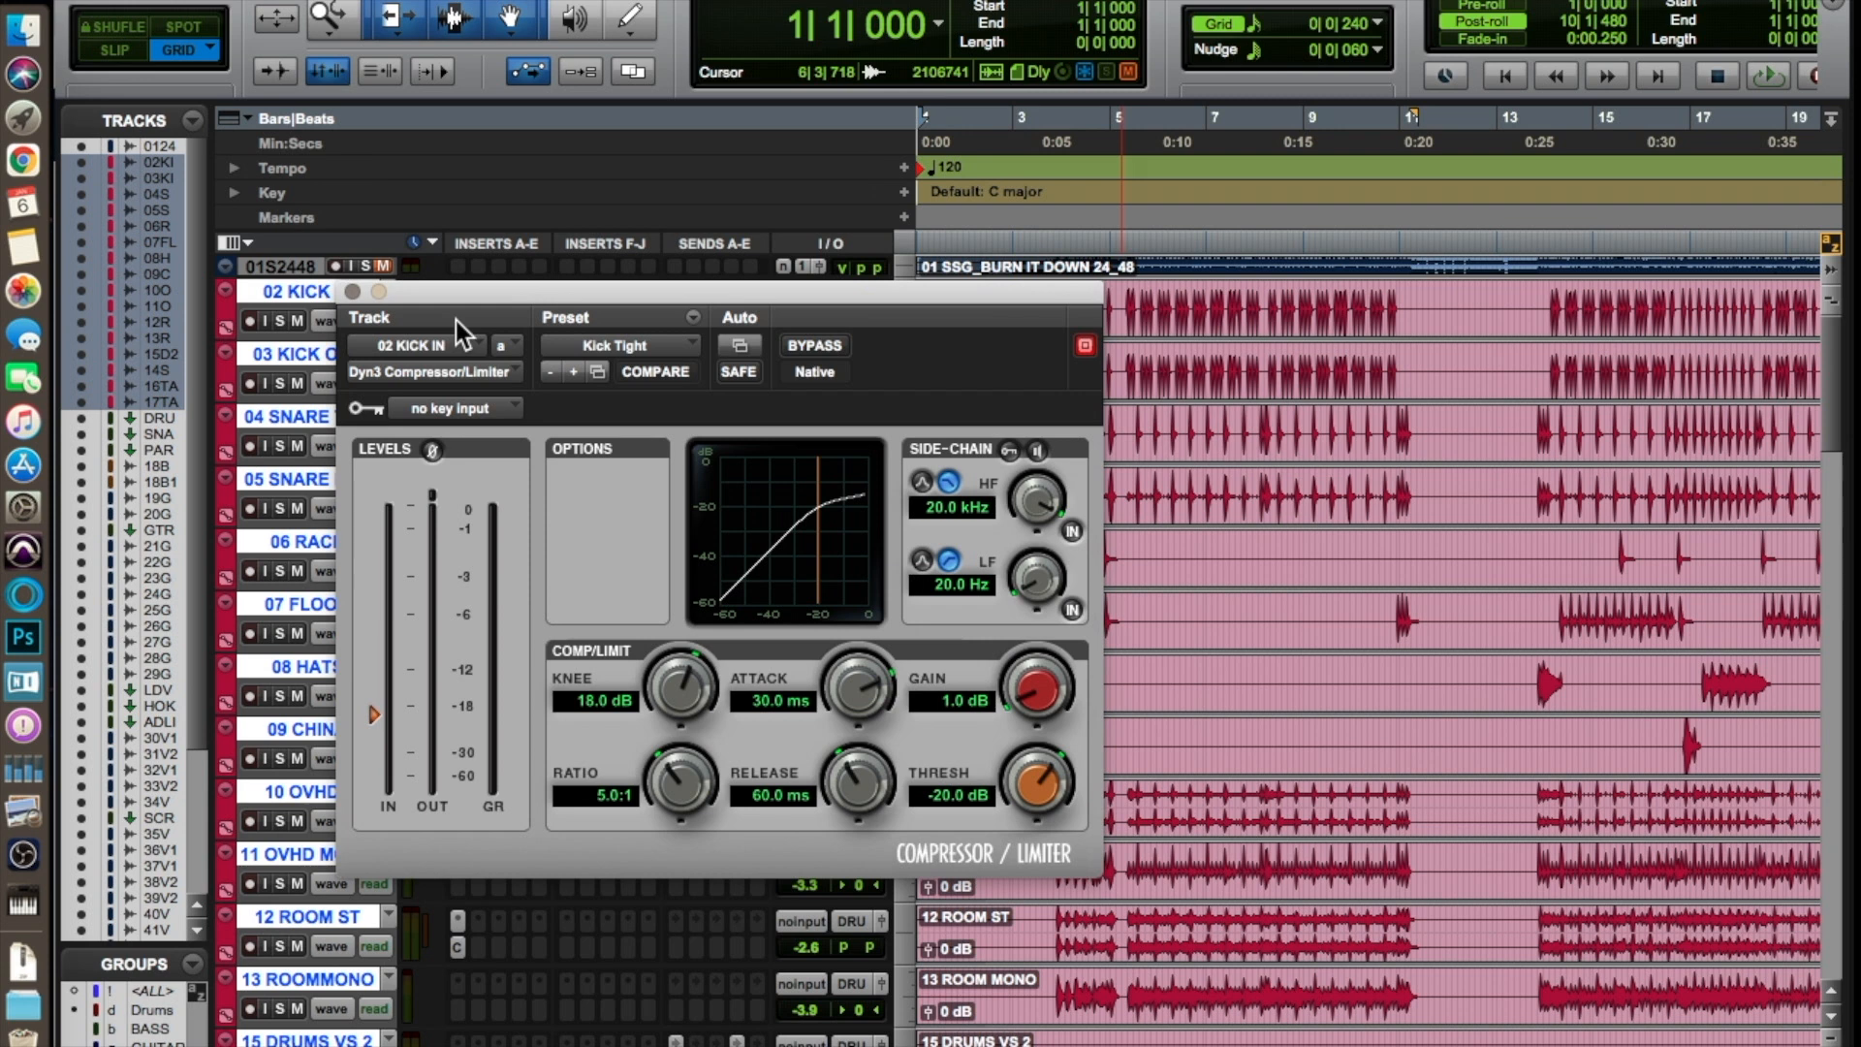
{"action": "left_click", "coordinate": [352, 293]}
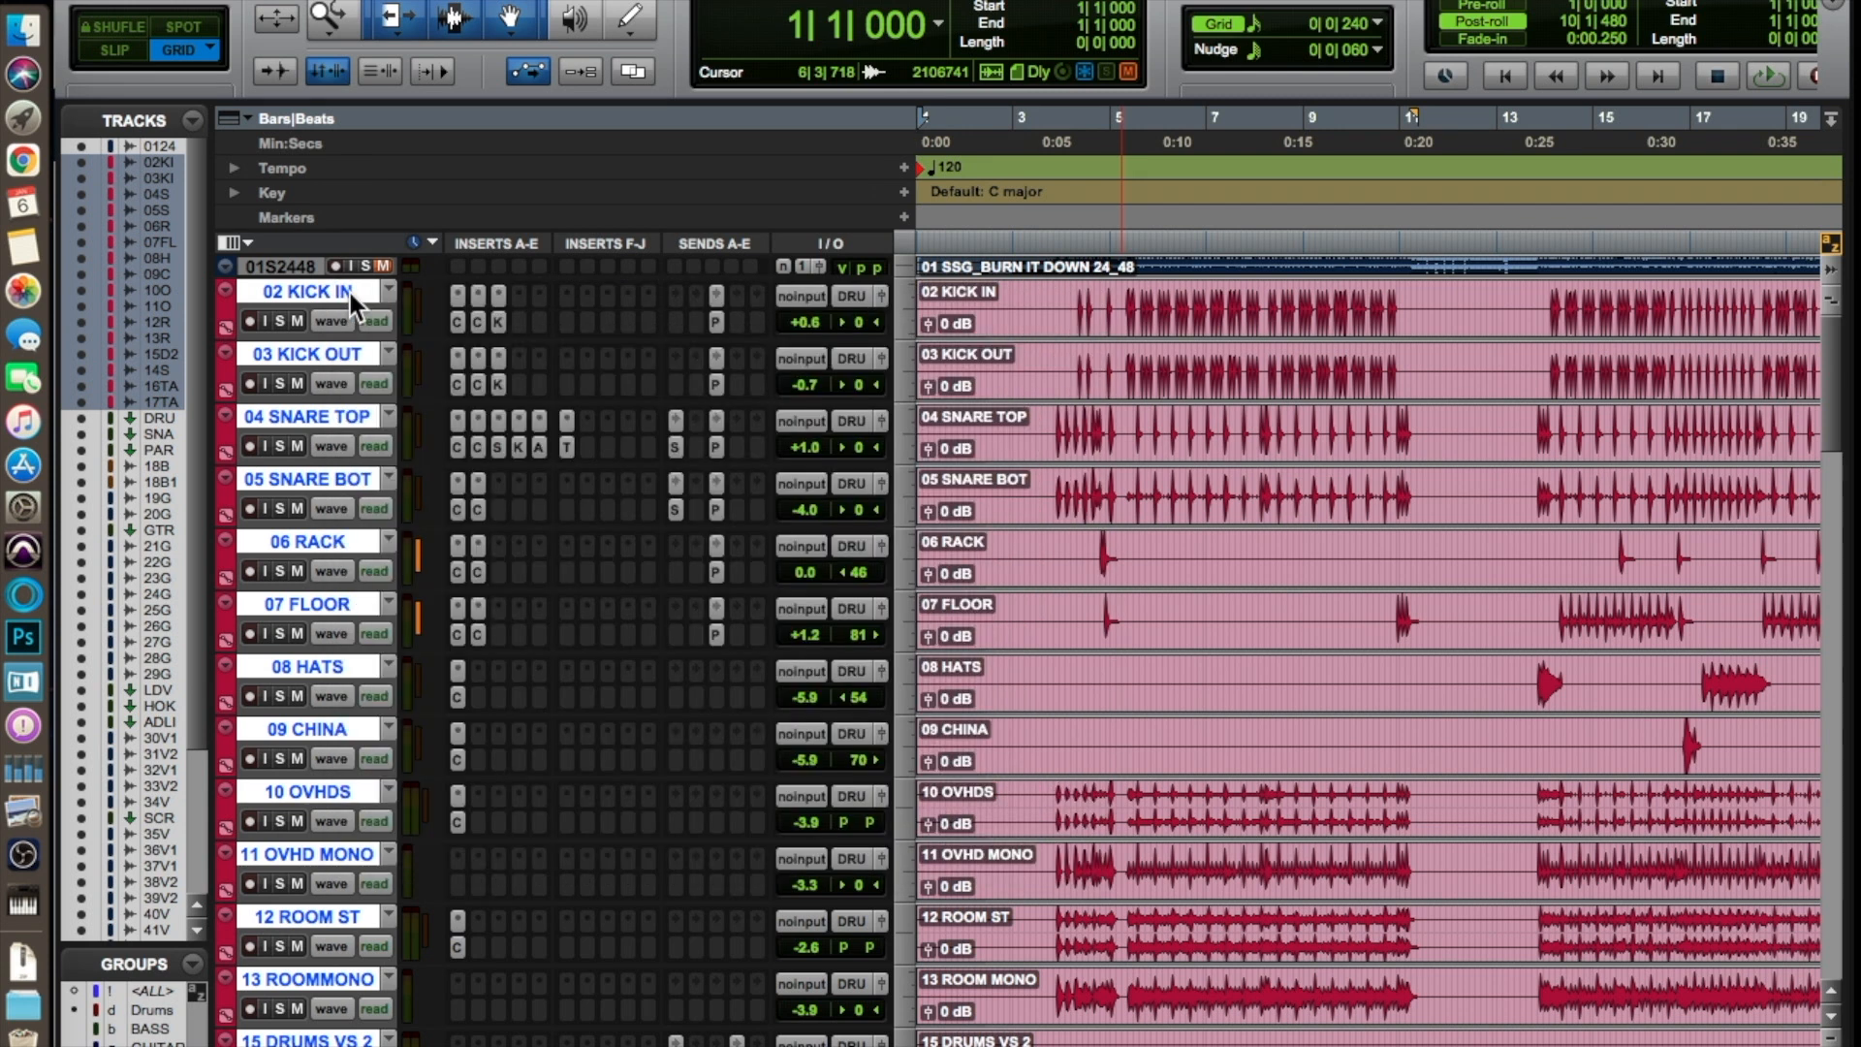
{"action": "left_click", "coordinate": [455, 316]}
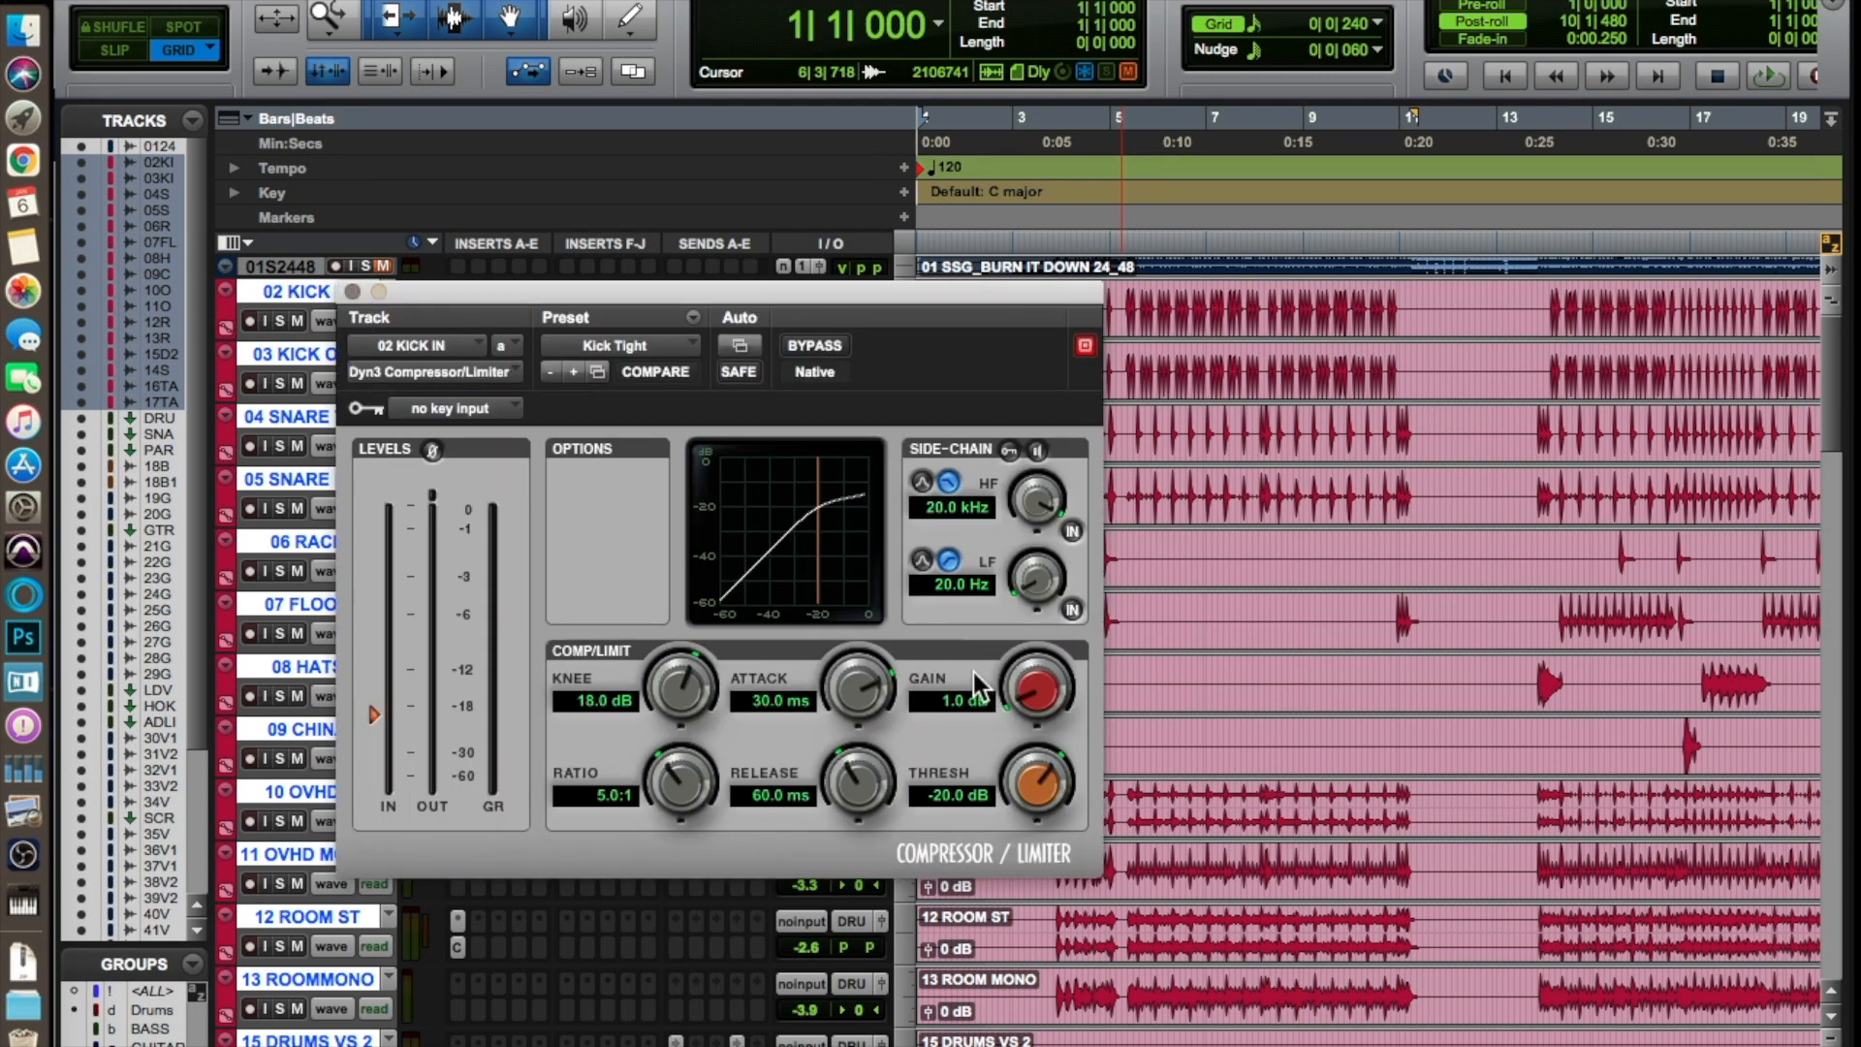
{"action": "left_click", "coordinate": [354, 291]}
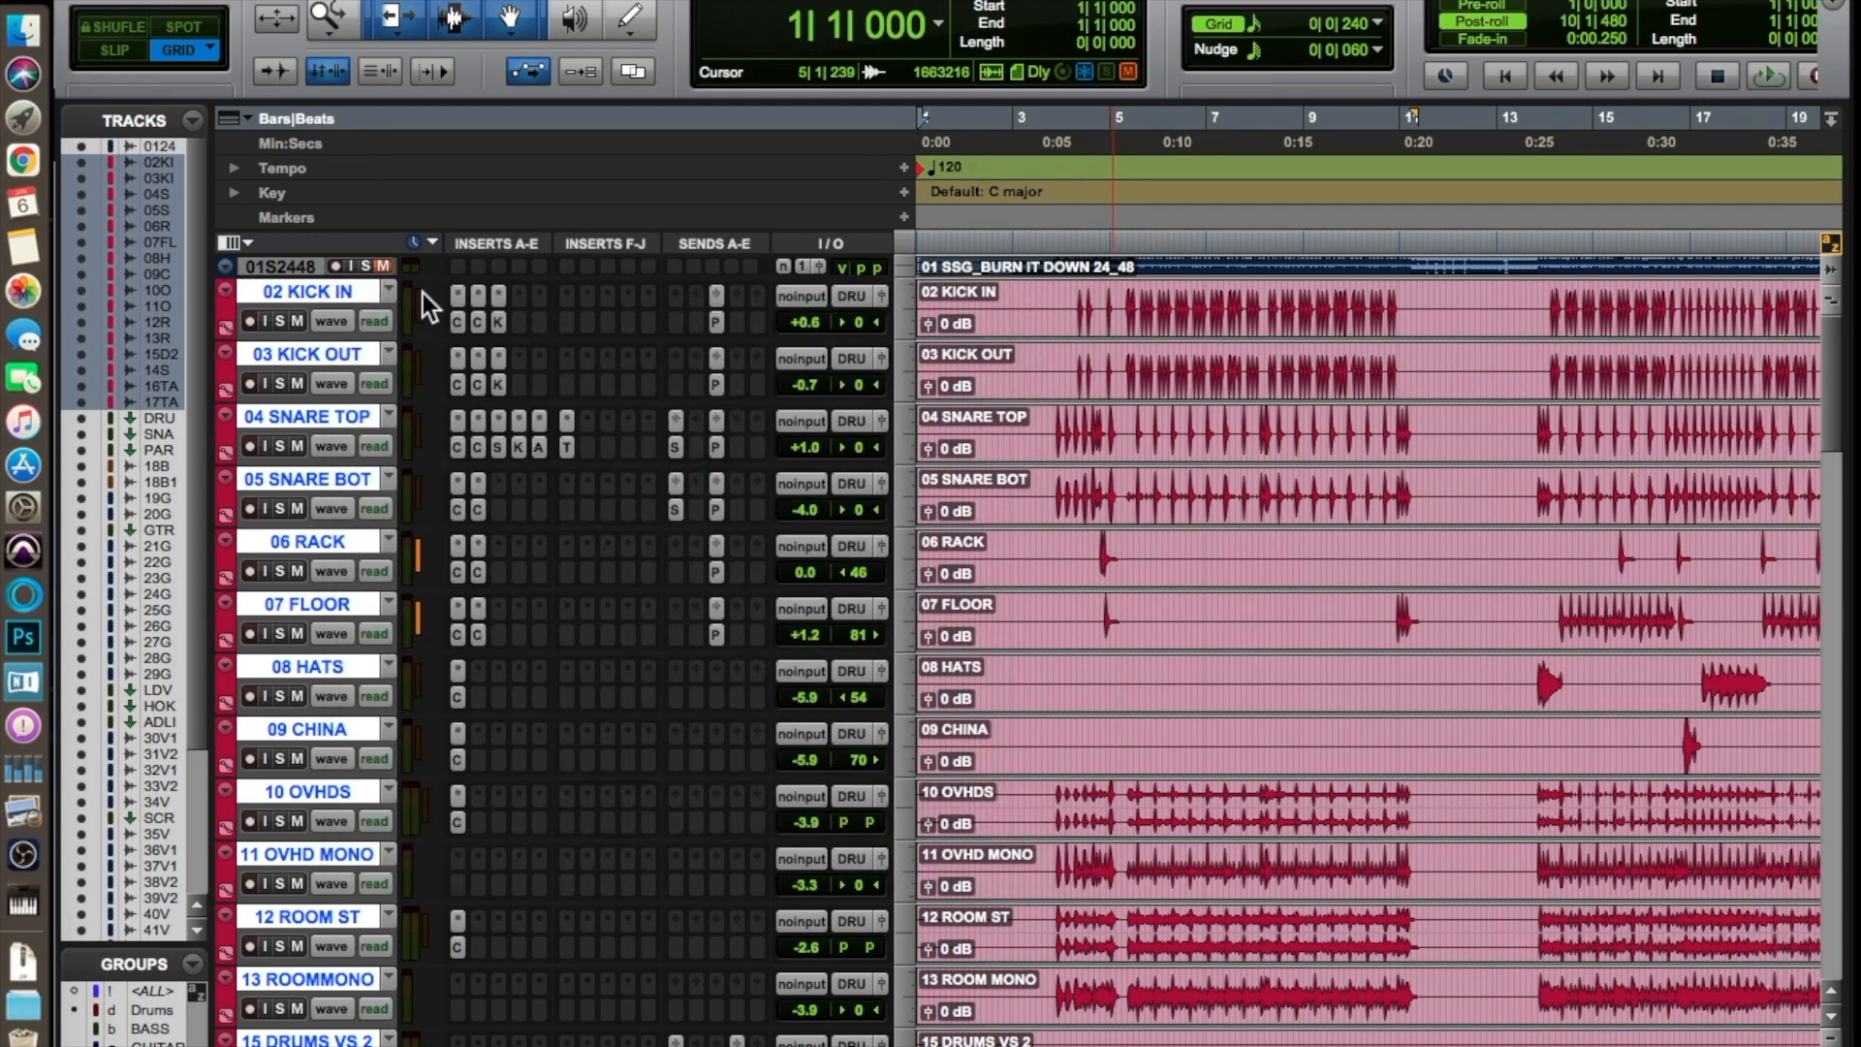
{"action": "left_click", "coordinate": [476, 322]}
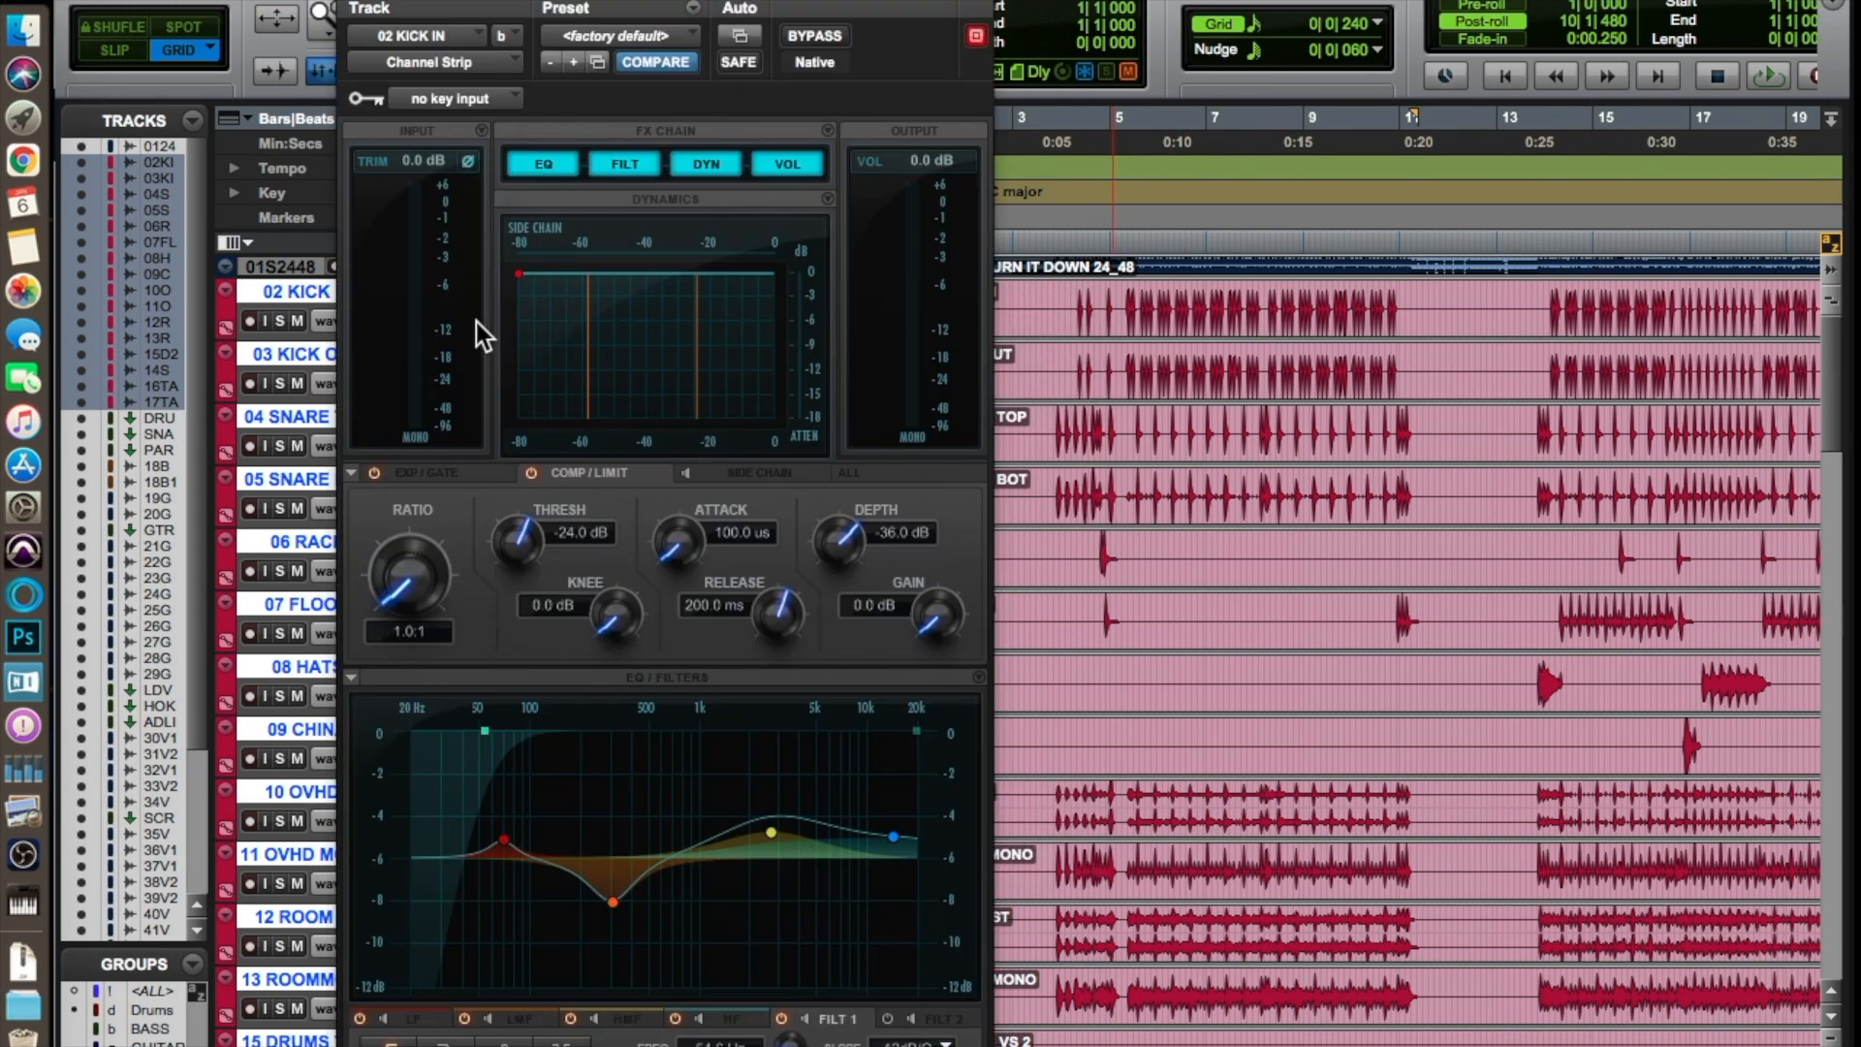
{"action": "left_click", "coordinate": [355, 7]}
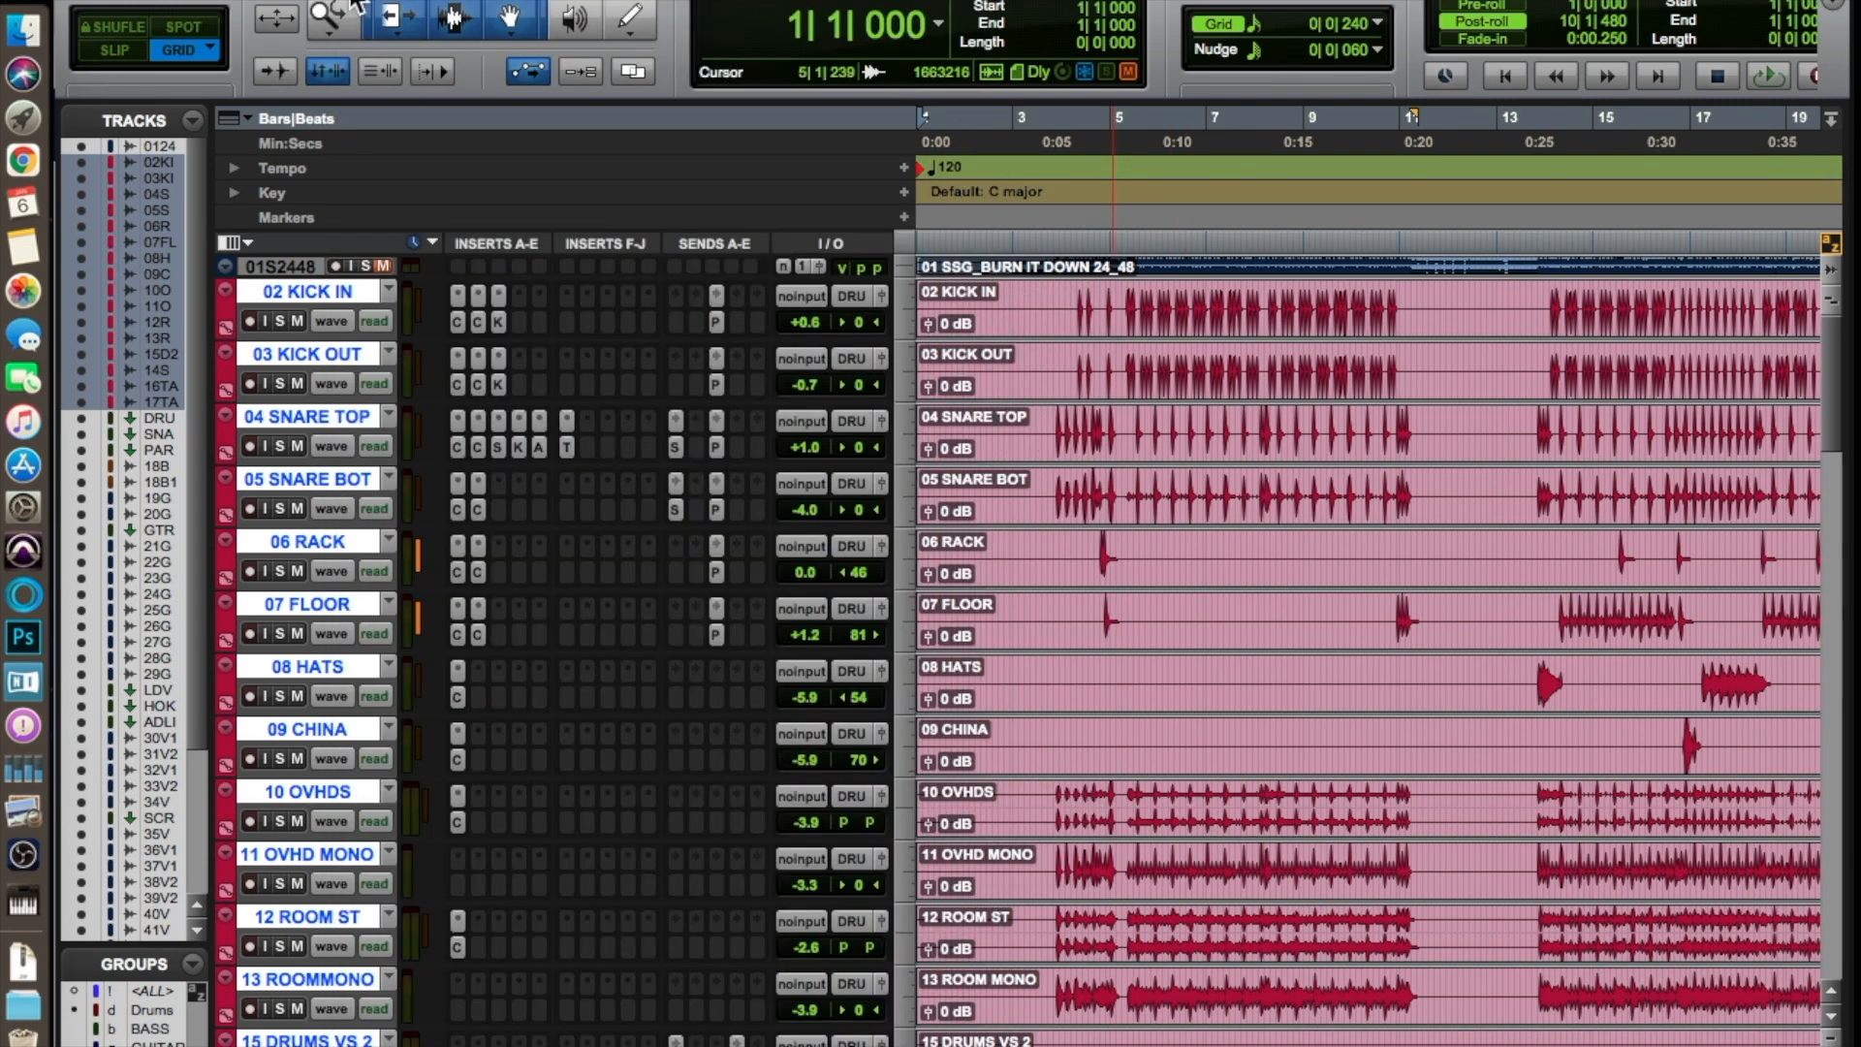
Step: Compare the 02 KICK IN compressor and Channel Strip plug-ins side by side and close both
{"action": "left_click", "coordinate": [454, 320]}
{"action": "left_click_drag", "start_coordinate": [475, 11], "coordinate": [1426, 18]}
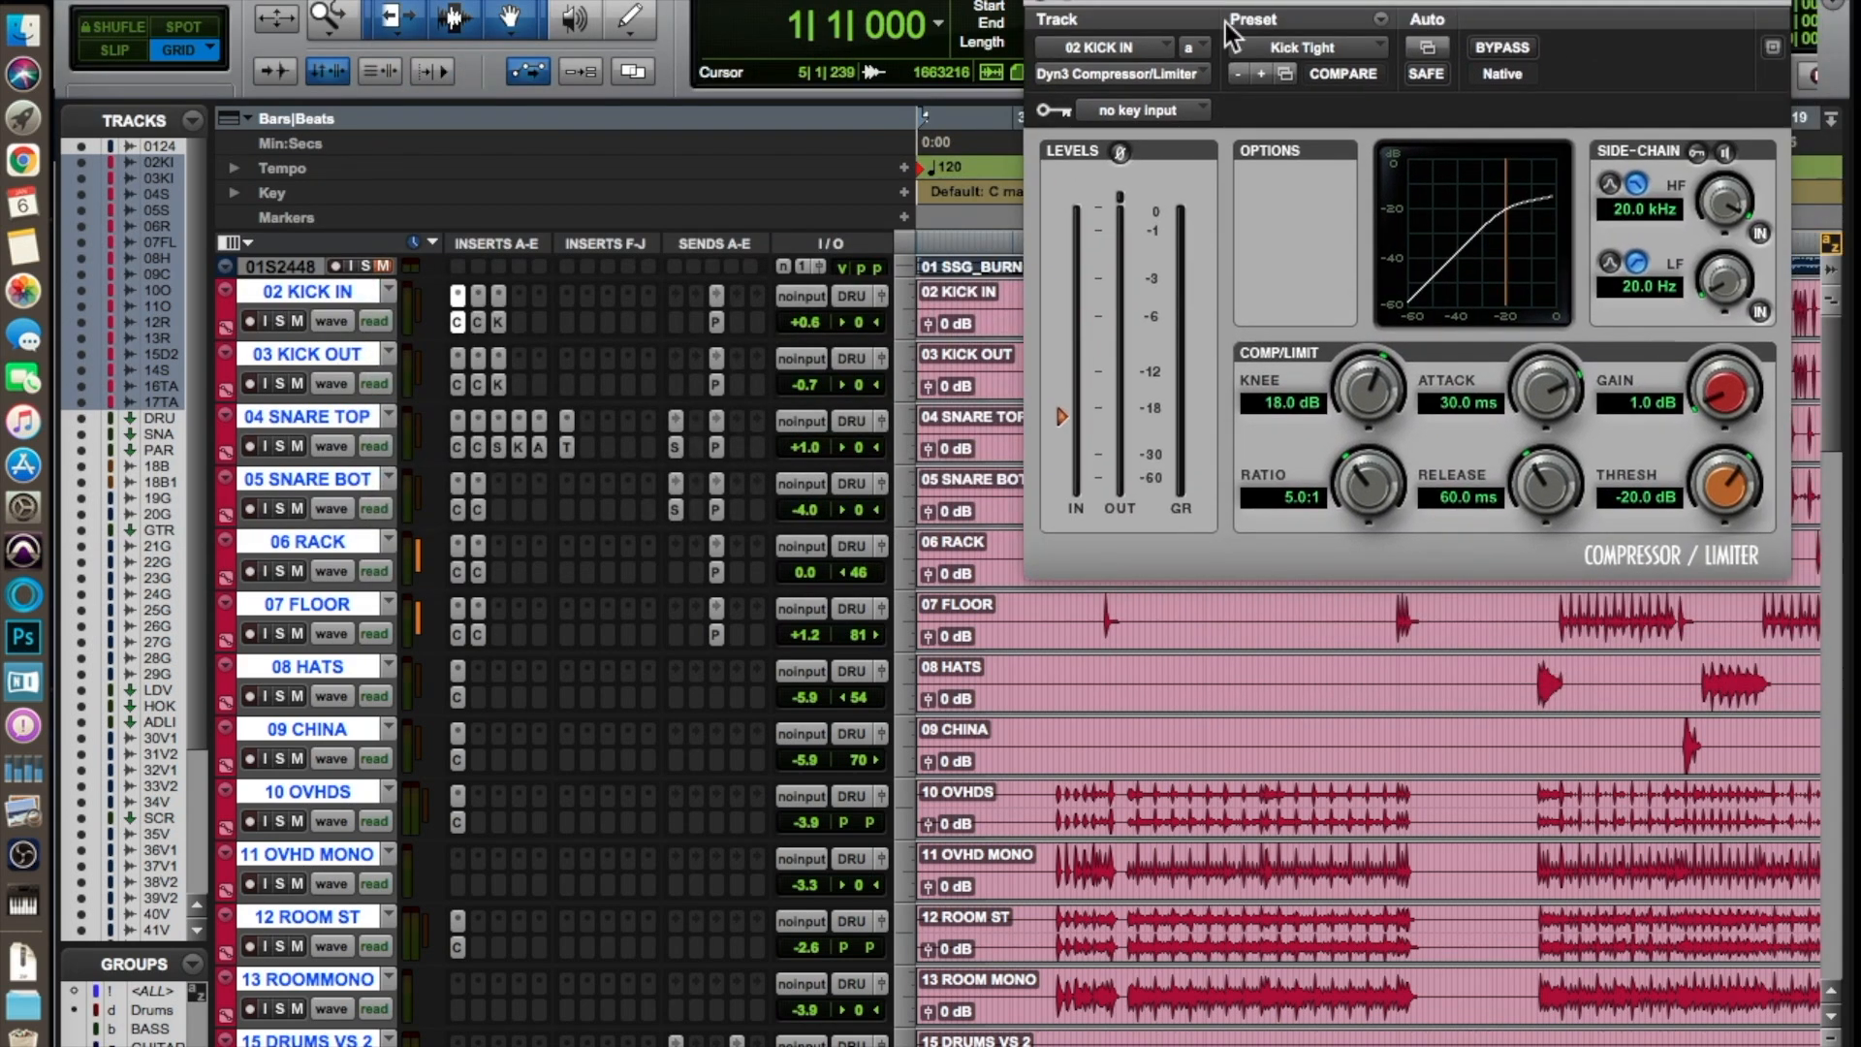
{"action": "left_click", "coordinate": [478, 322]}
{"action": "left_click_drag", "start_coordinate": [509, 8], "coordinate": [676, 0]}
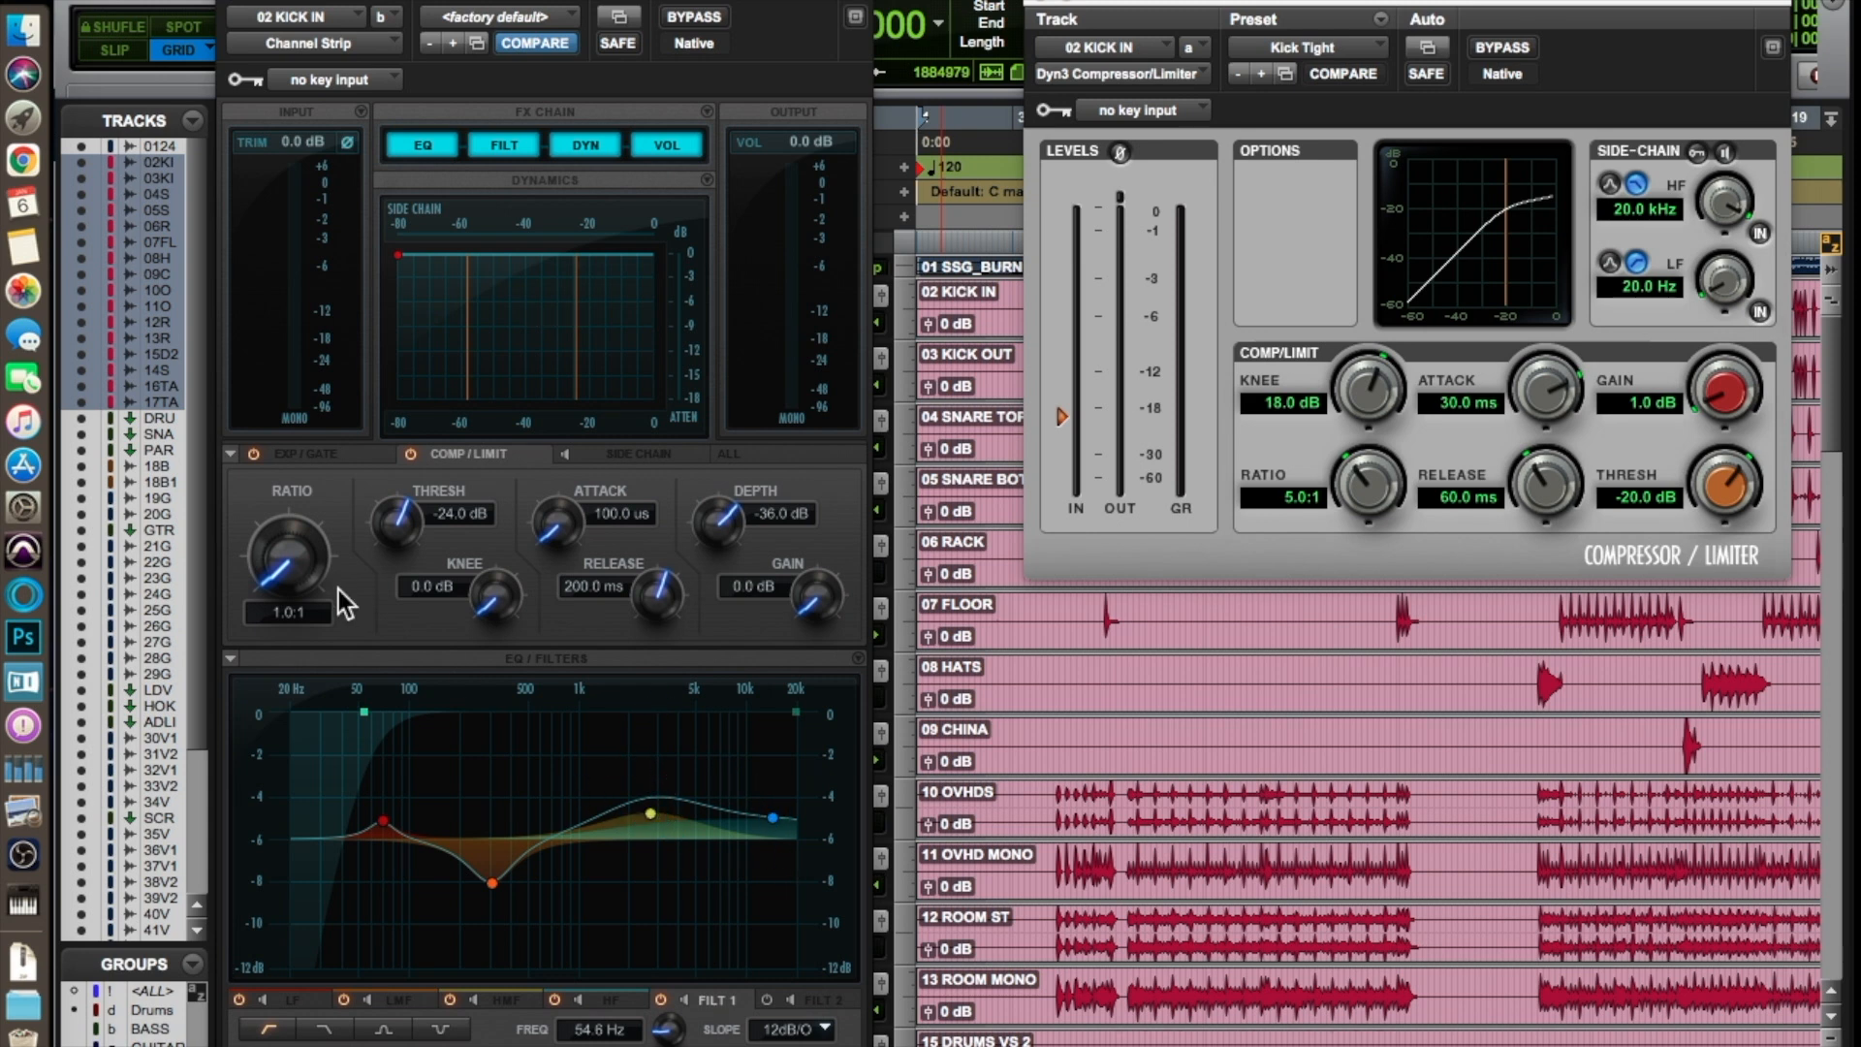
{"action": "left_click", "coordinate": [237, 8]}
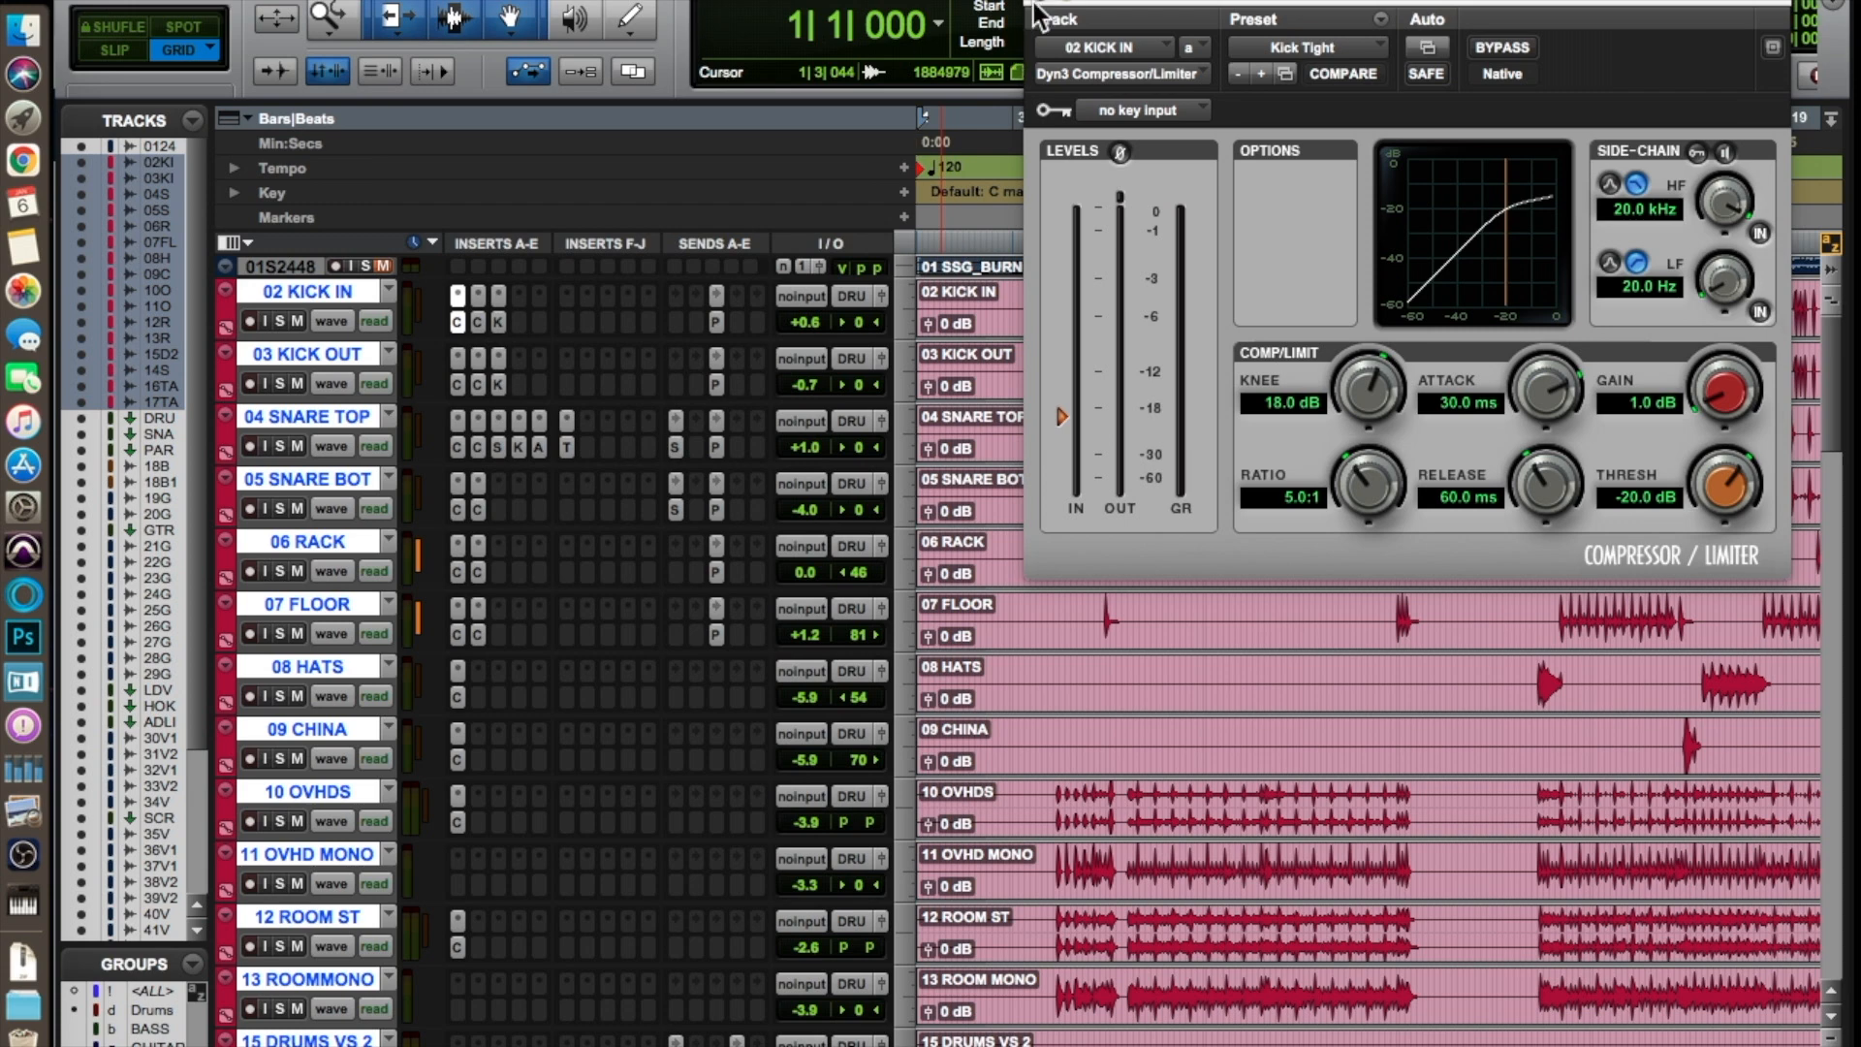
{"action": "left_click", "coordinate": [1044, 9]}
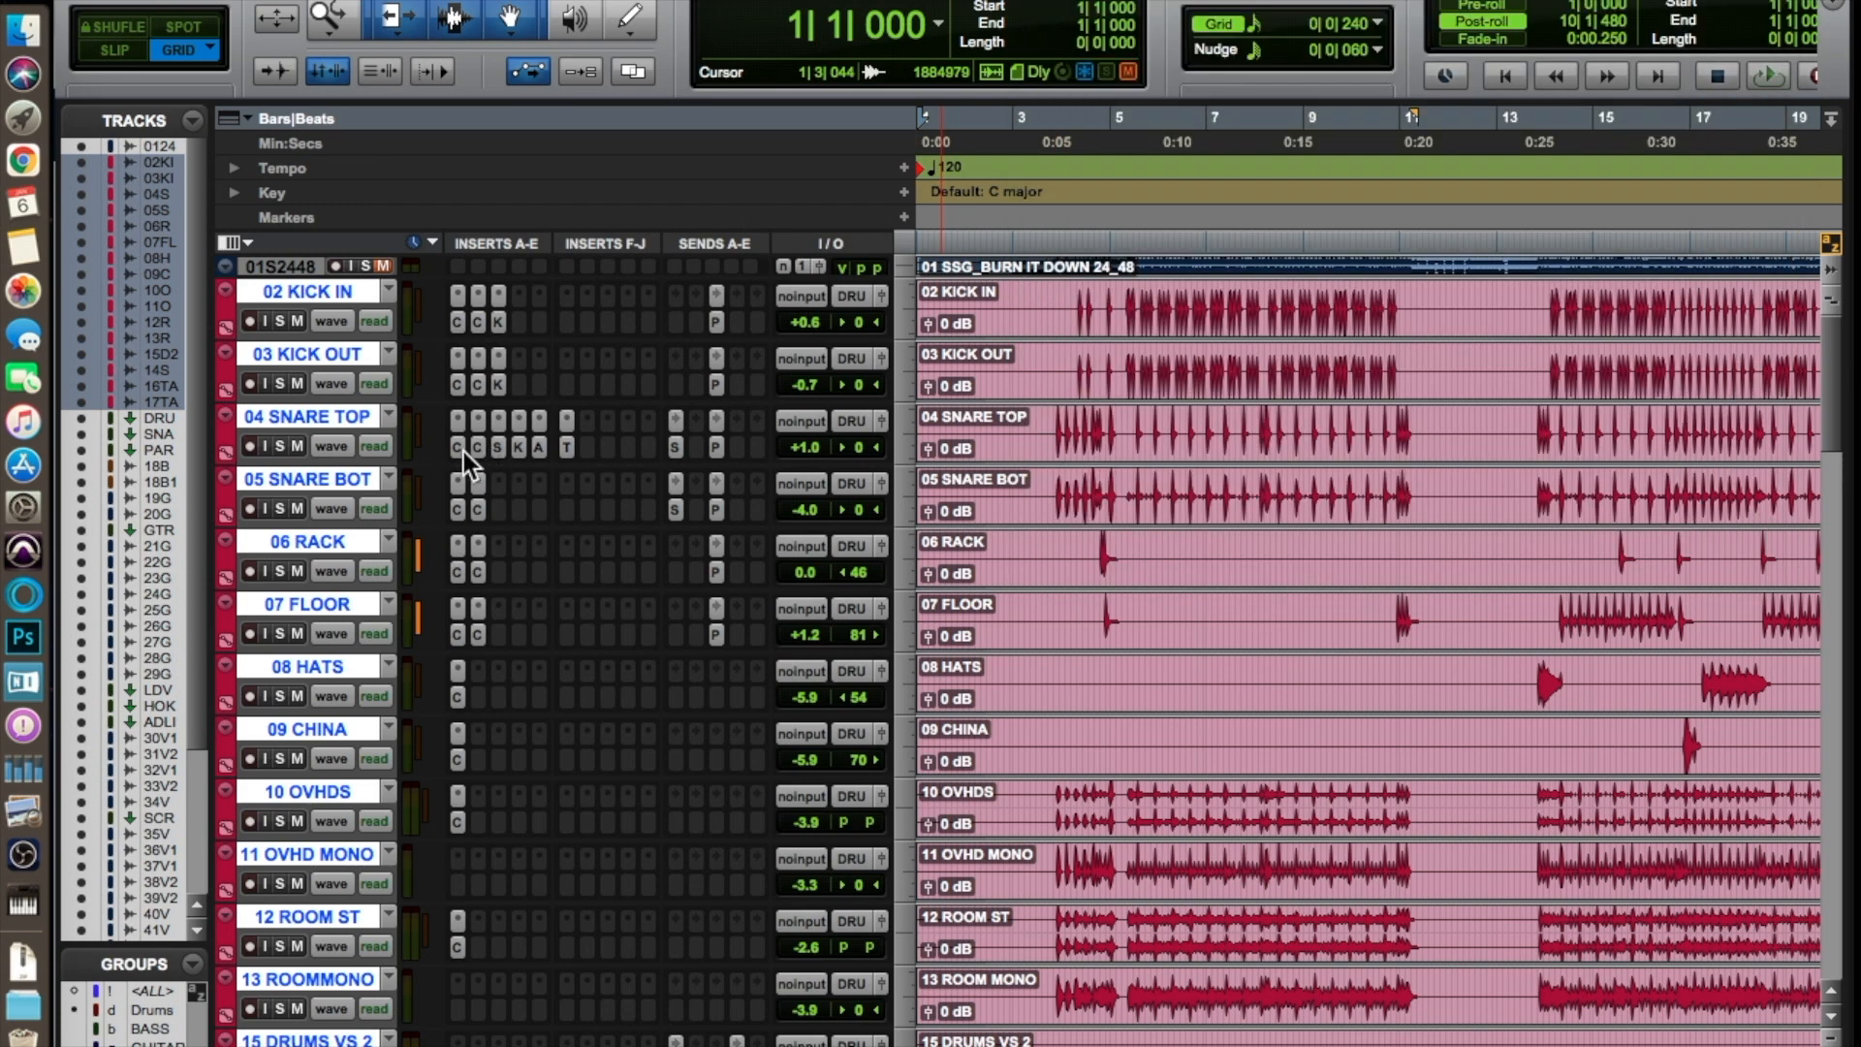
Step: Set the attack of the Dyn3 Compressor/Limiter on the 04 SNARE TOP track to 2.4 ms
{"action": "left_click", "coordinate": [458, 448]}
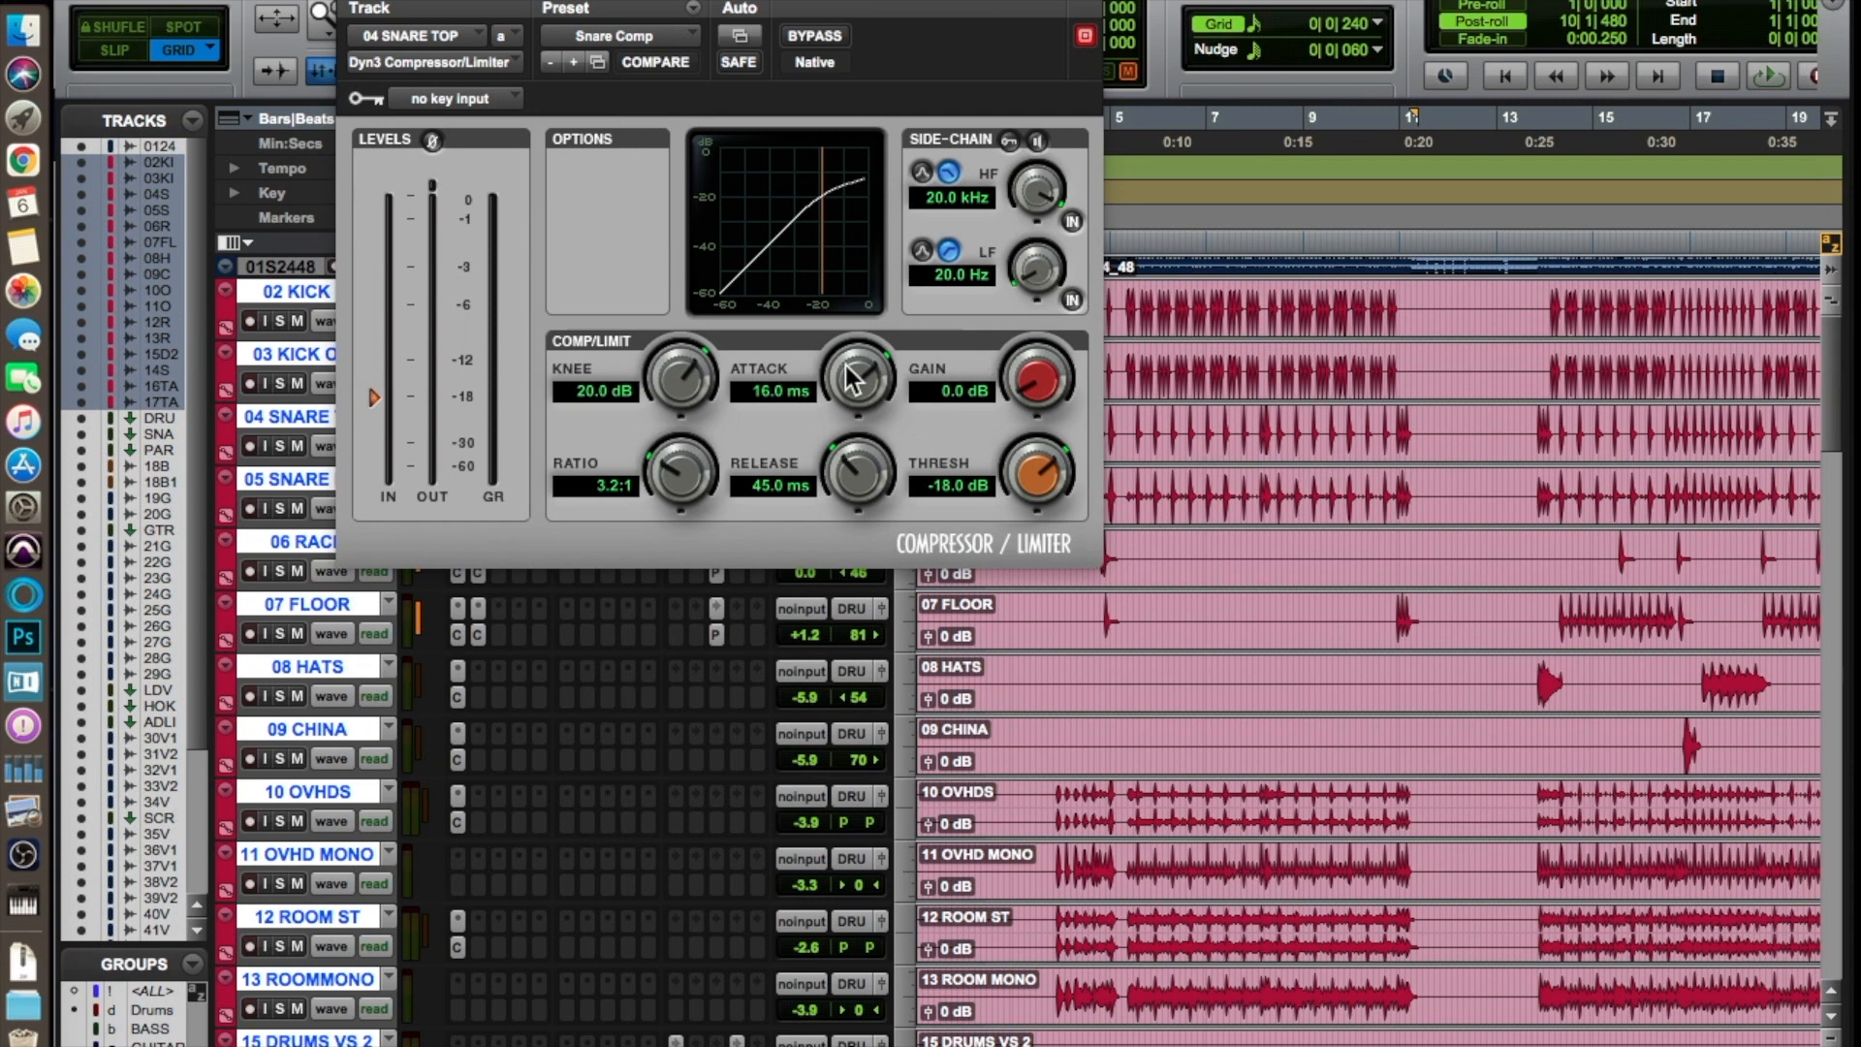
{"action": "left_click_drag", "start_coordinate": [845, 388], "coordinate": [845, 444]}
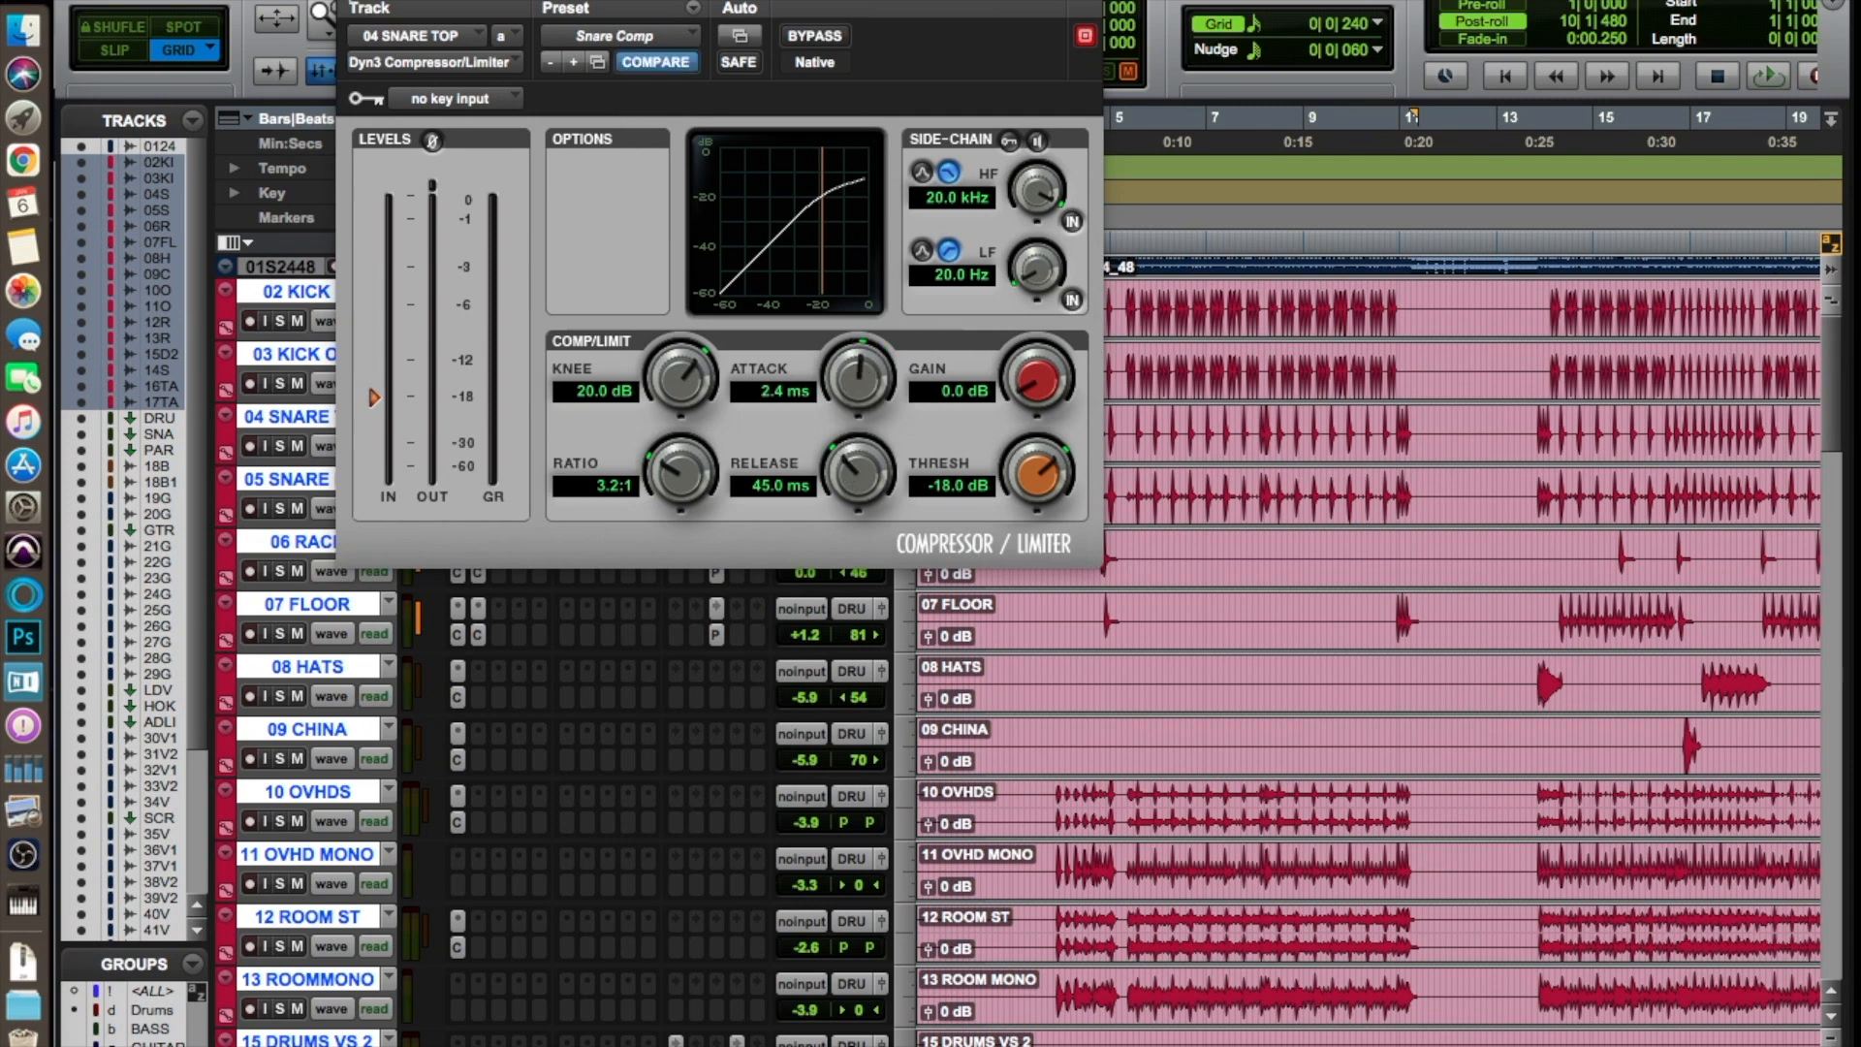
{"action": "left_click", "coordinate": [351, 2]}
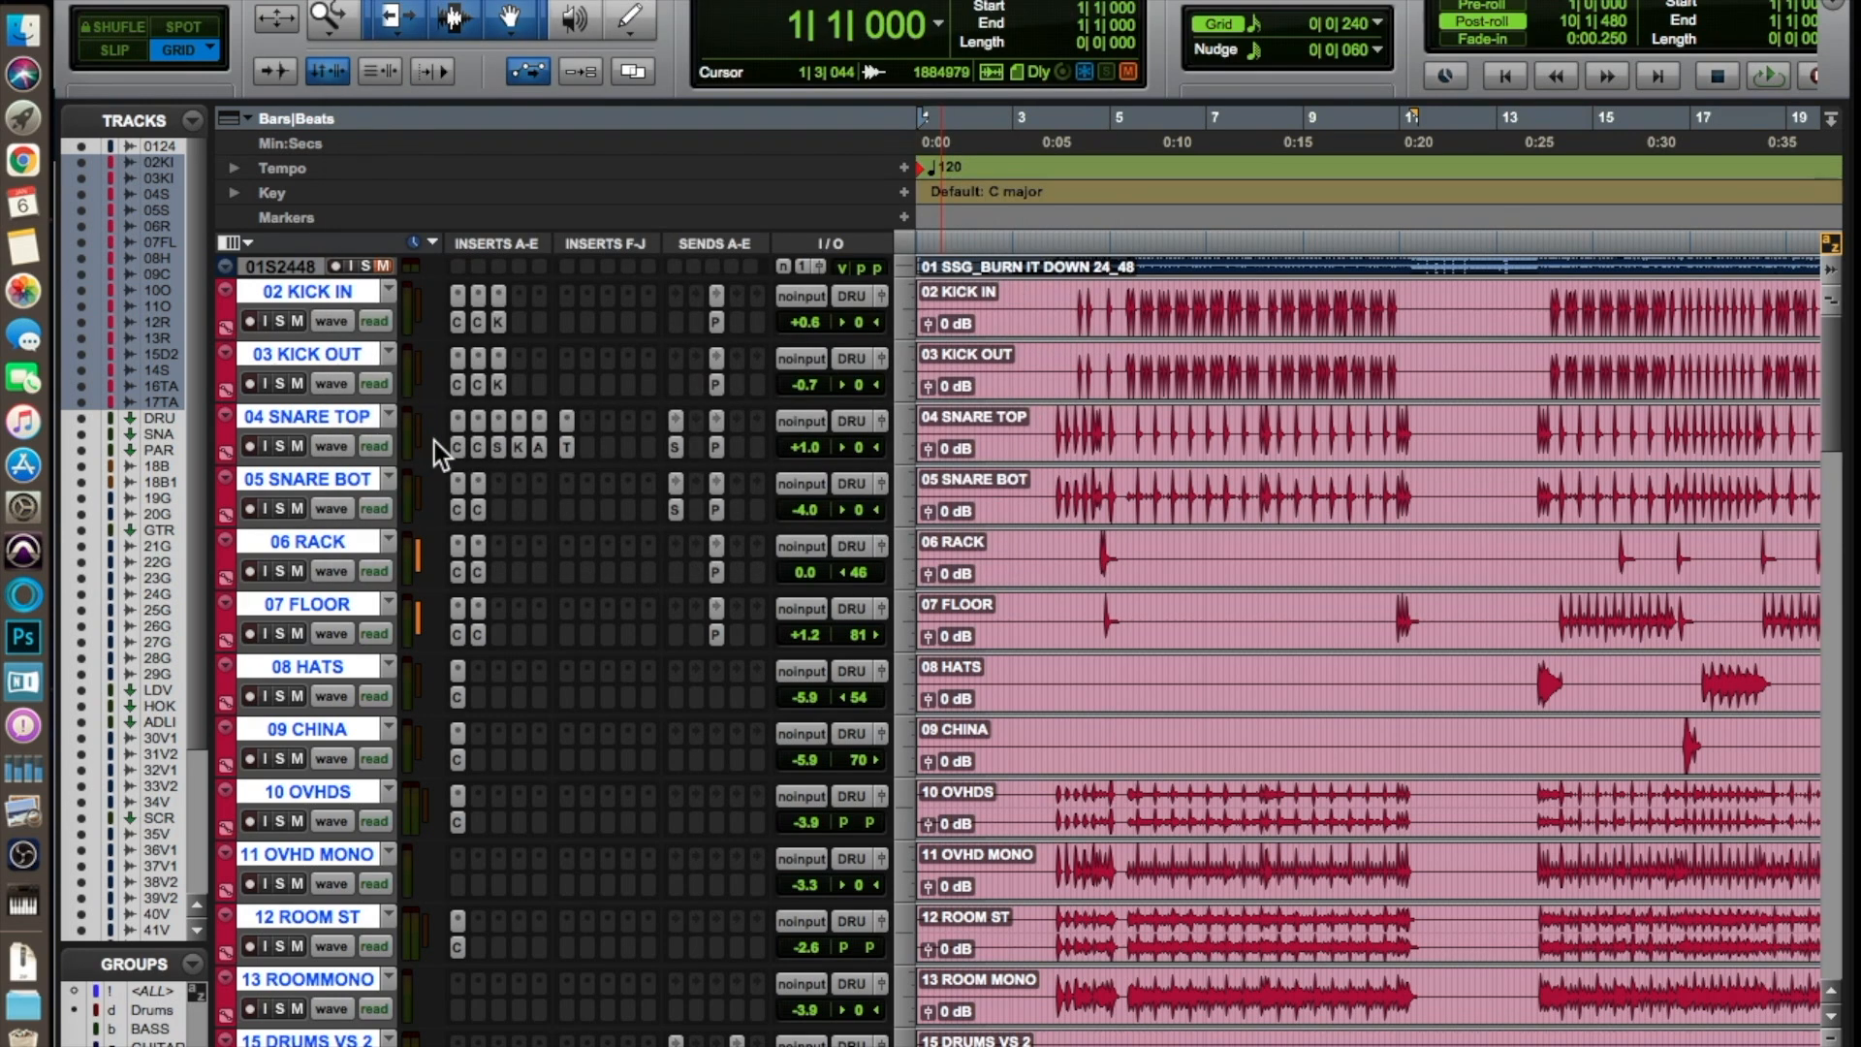
Step: Examine the Channel Strip EQ curve on the 04 SNARE TOP track, including its low-frequency band
{"action": "left_click", "coordinate": [477, 447]}
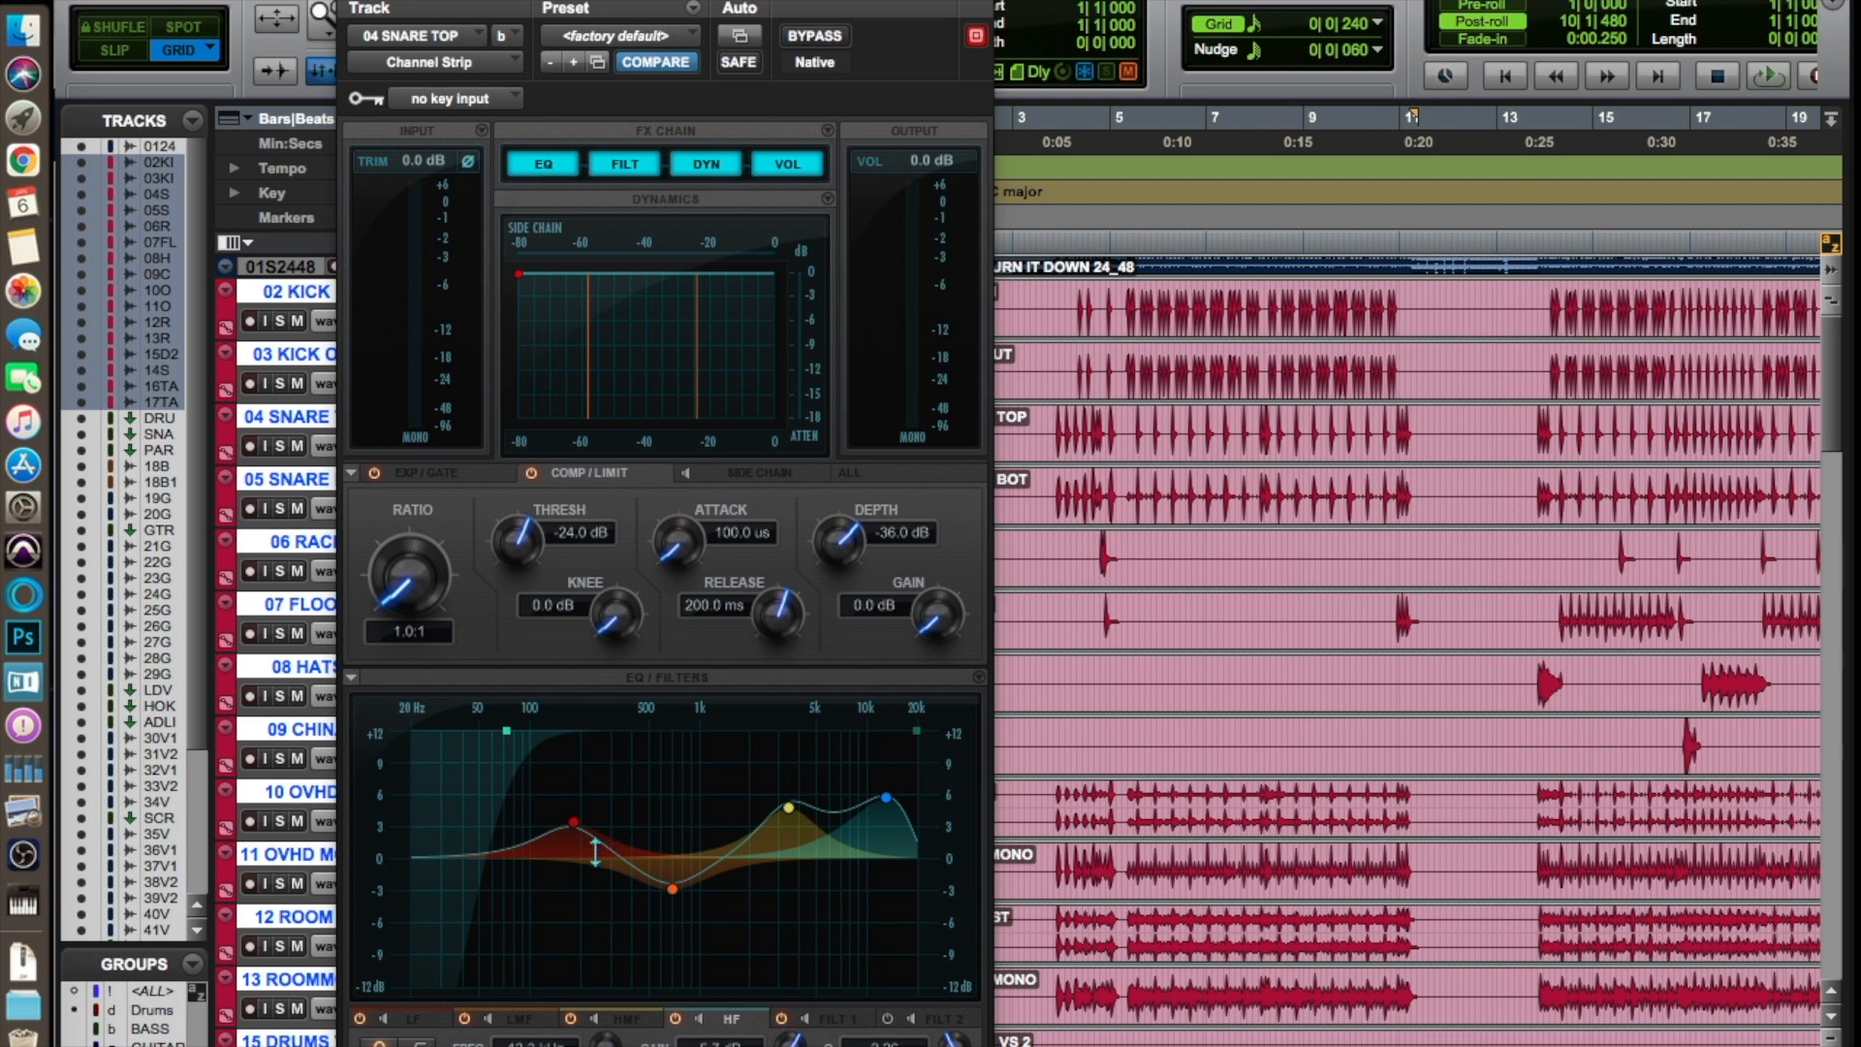
{"action": "left_click", "coordinate": [573, 824]}
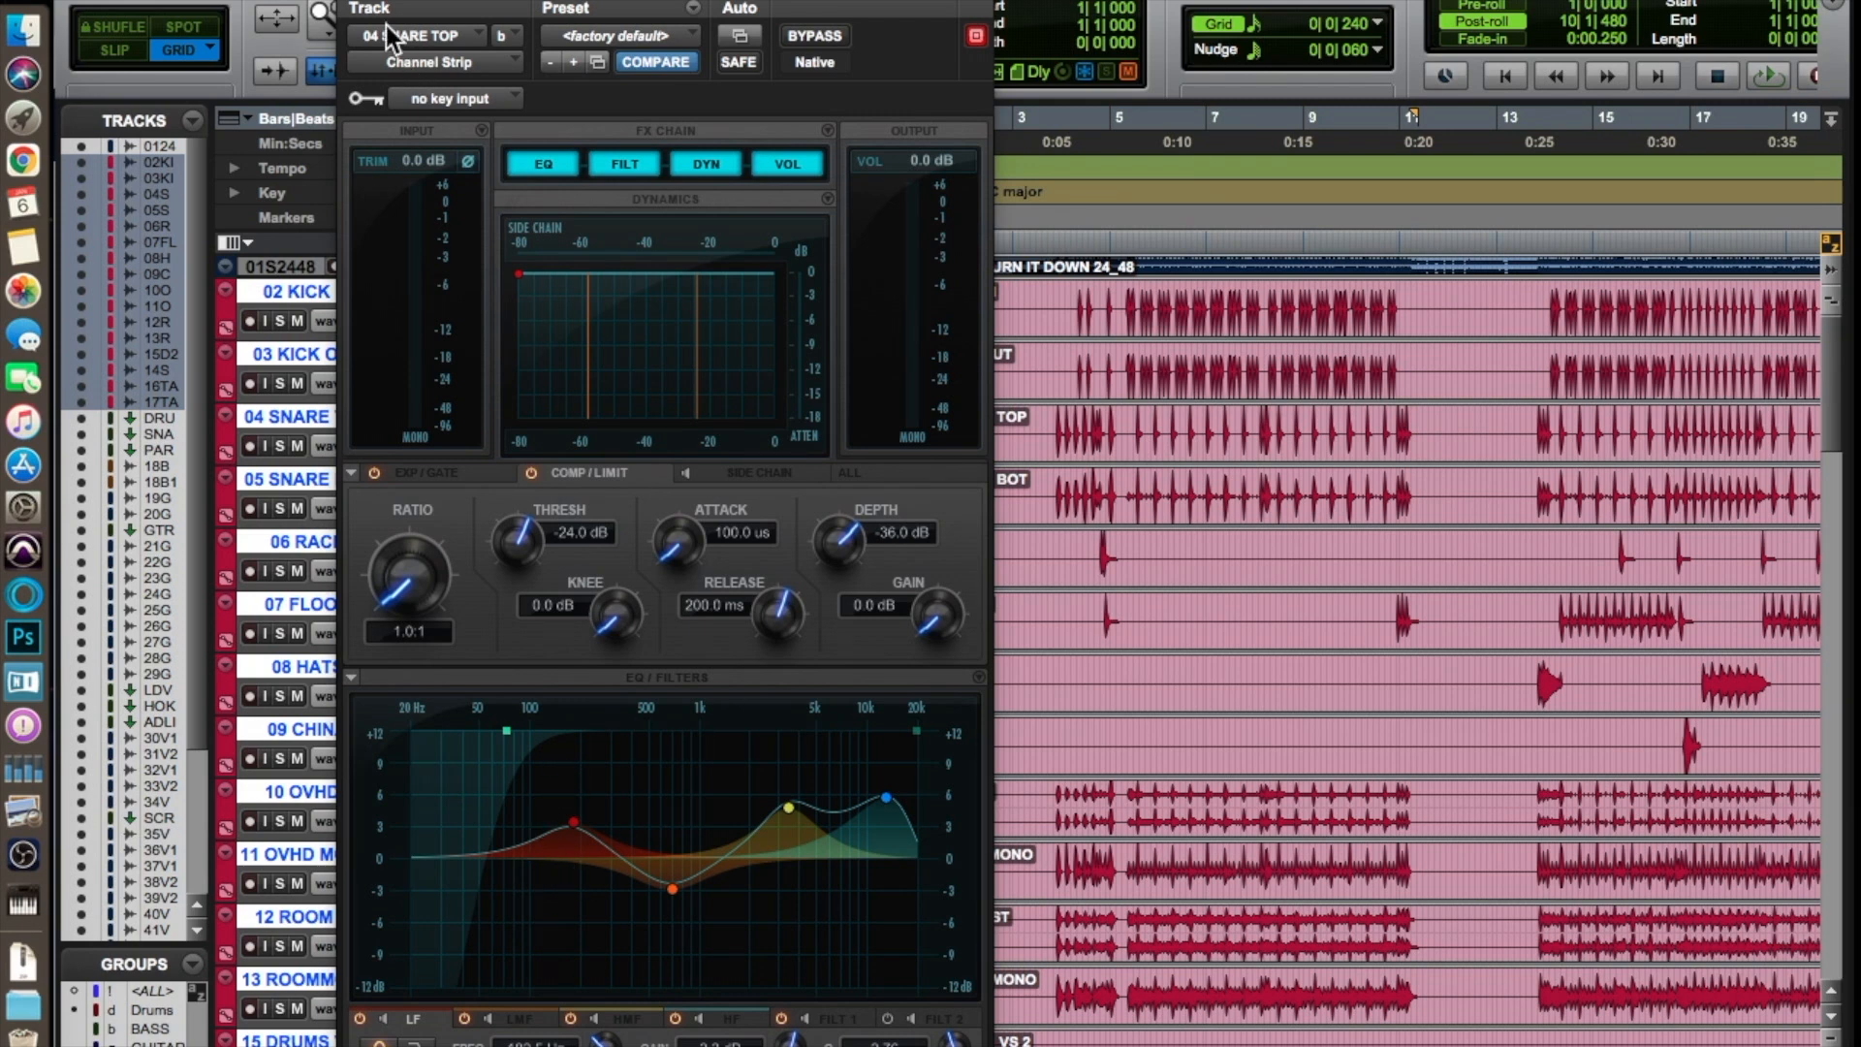
{"action": "left_click", "coordinate": [352, 1]}
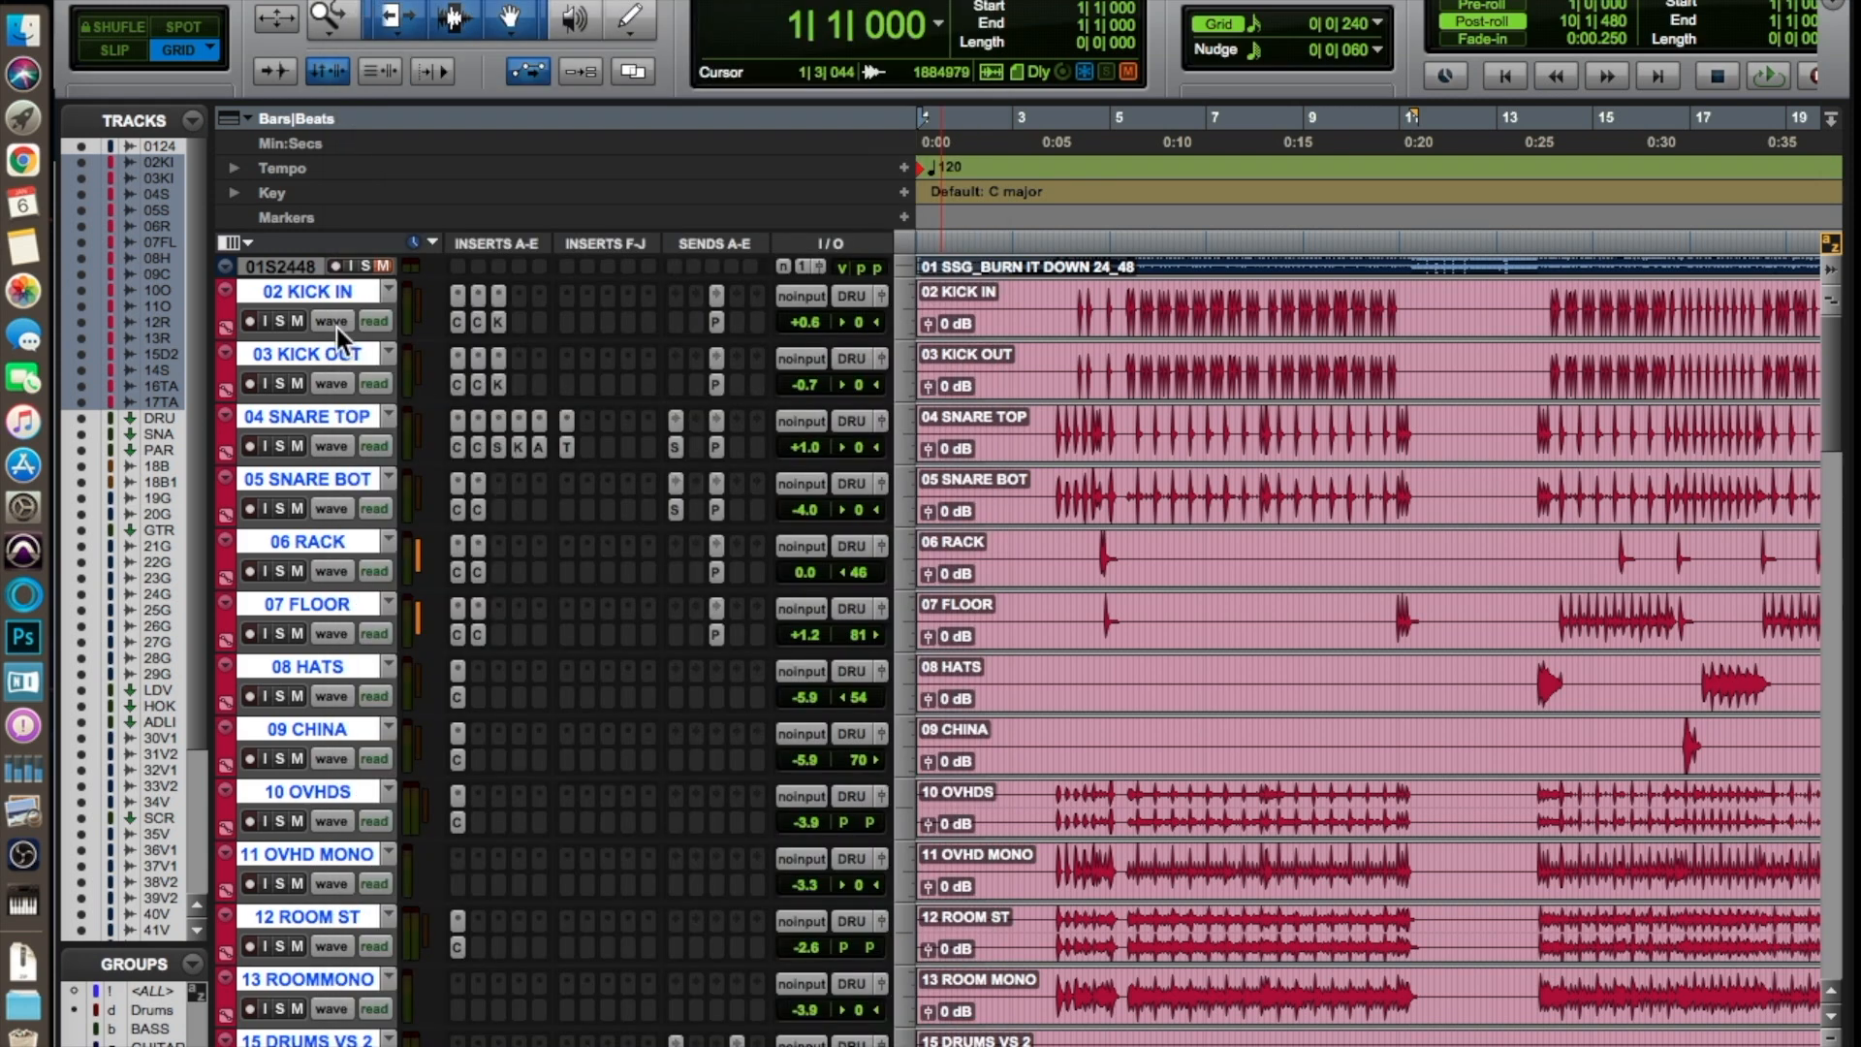
Step: Select only the DRUM BUS track below the drum tracks
{"action": "scroll", "coordinate": [656, 431], "scroll_direction": "down", "scroll_amount": 10}
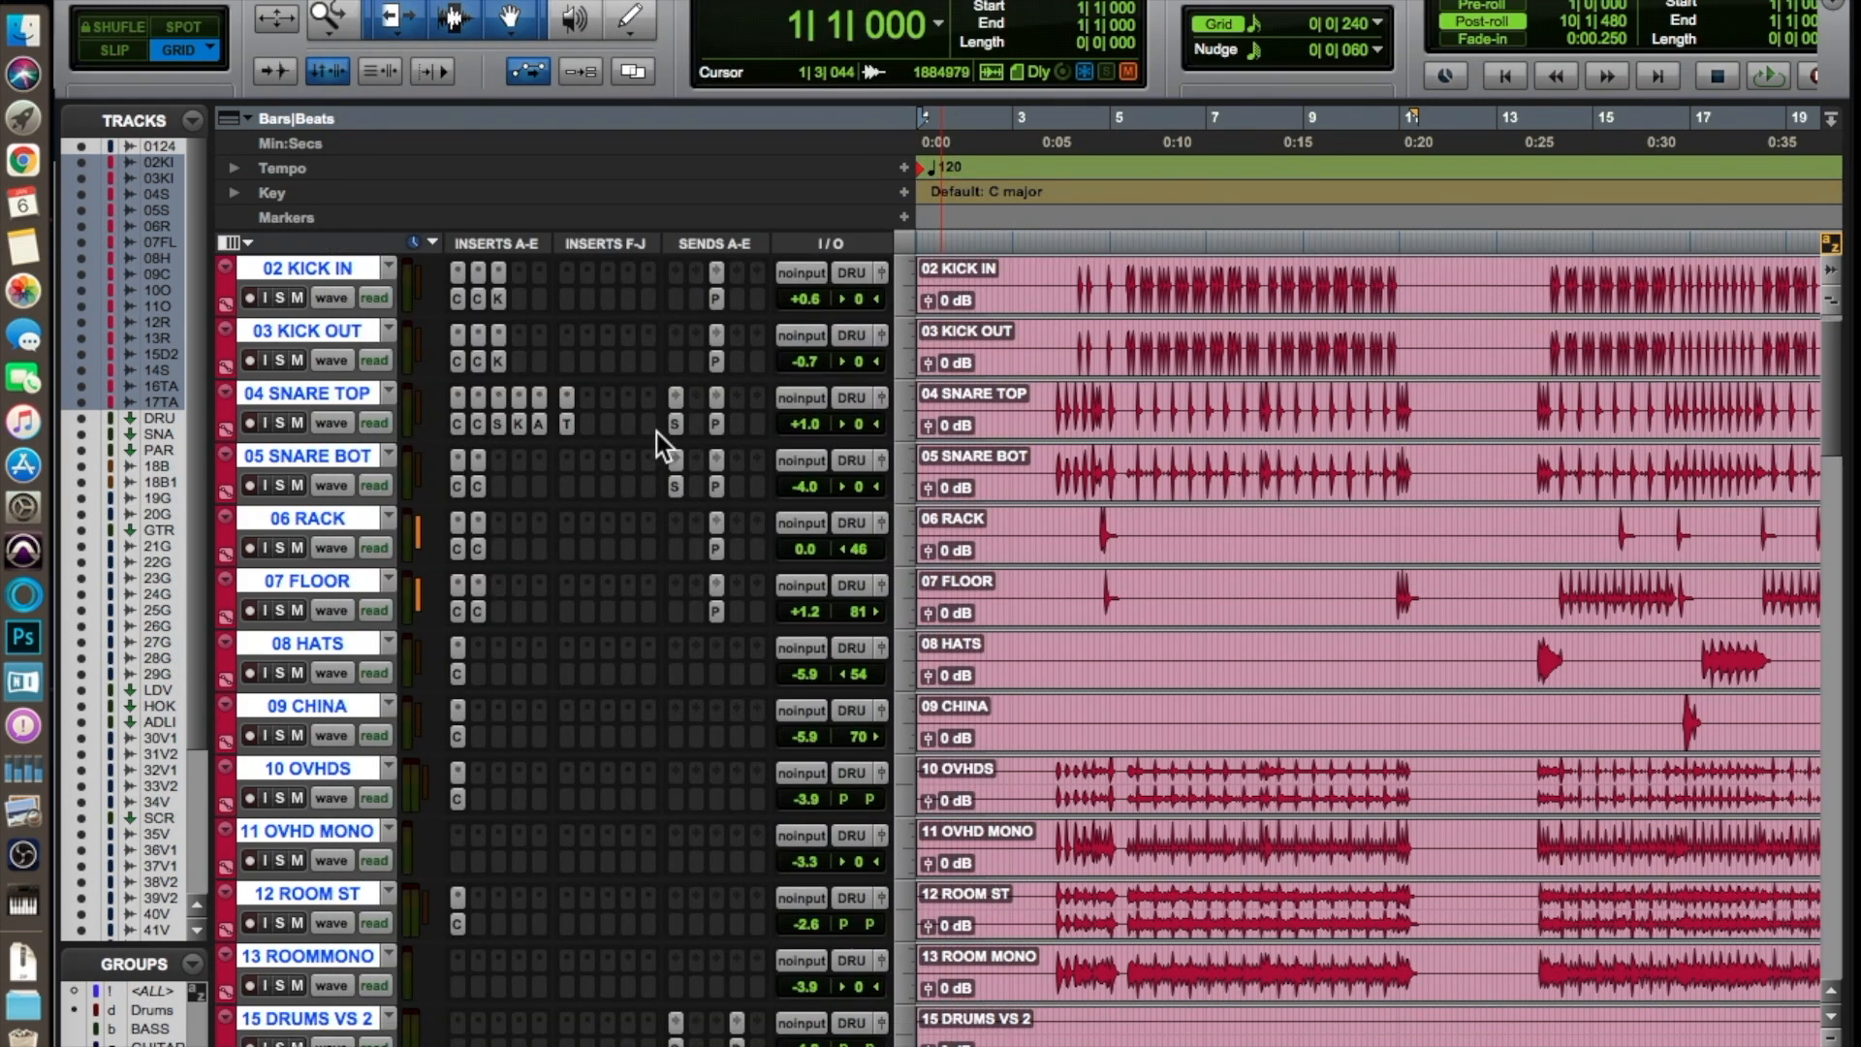
{"action": "scroll", "coordinate": [655, 432], "scroll_direction": "up", "scroll_amount": 8}
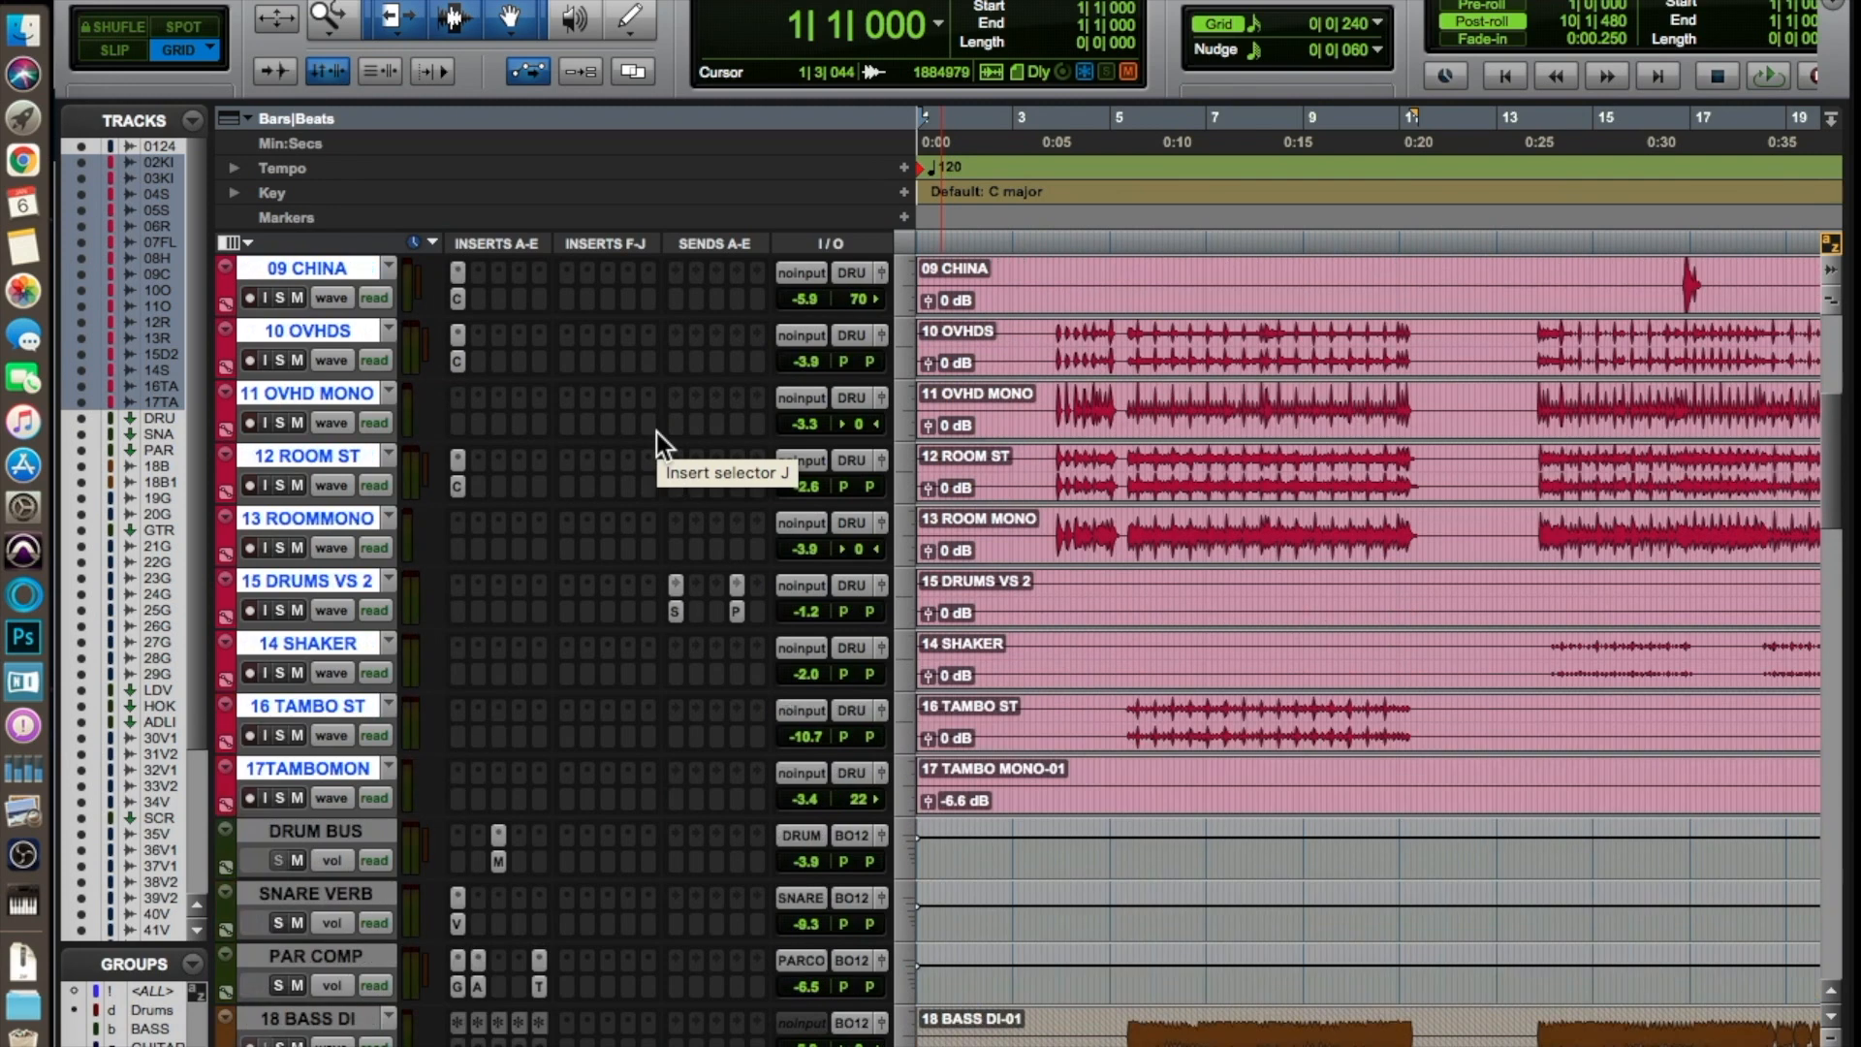
{"action": "scroll", "coordinate": [500, 395], "scroll_direction": "up", "scroll_amount": 2}
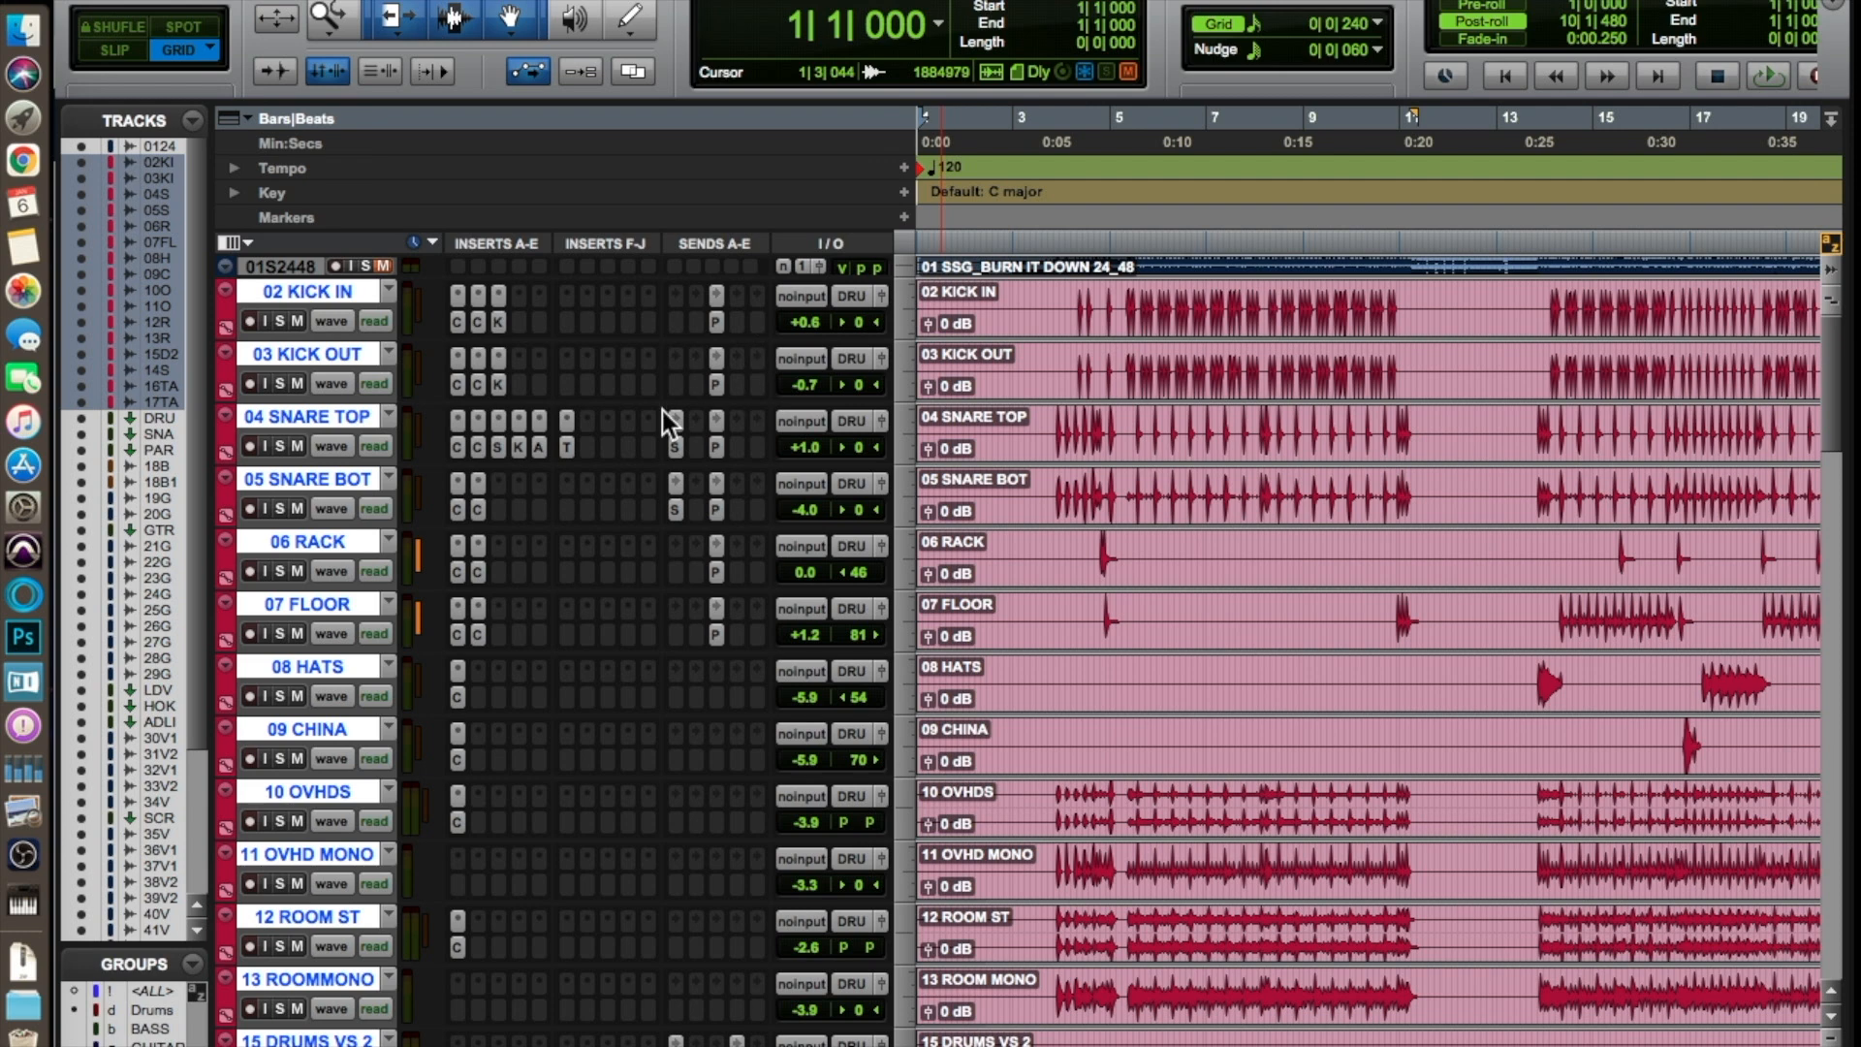
{"action": "scroll", "coordinate": [663, 411], "scroll_direction": "down", "scroll_amount": 6}
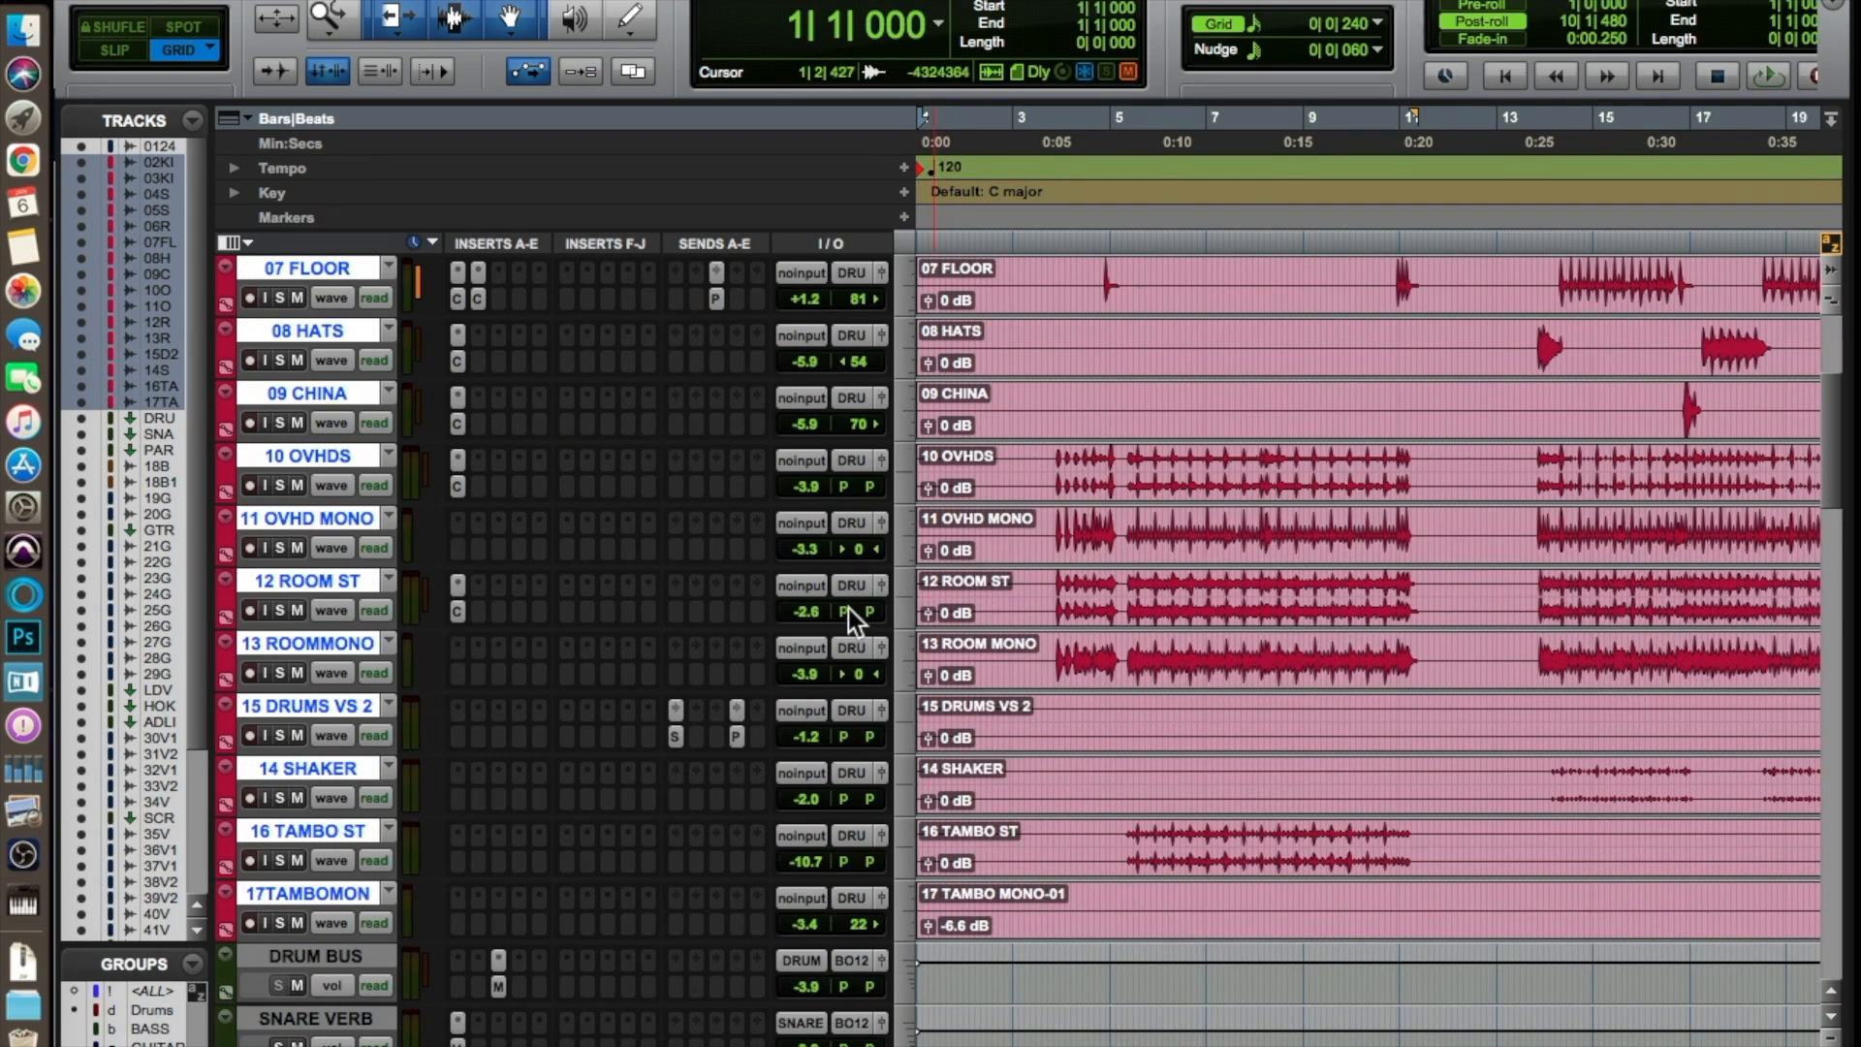
{"action": "scroll", "coordinate": [848, 615], "scroll_direction": "down", "scroll_amount": 3}
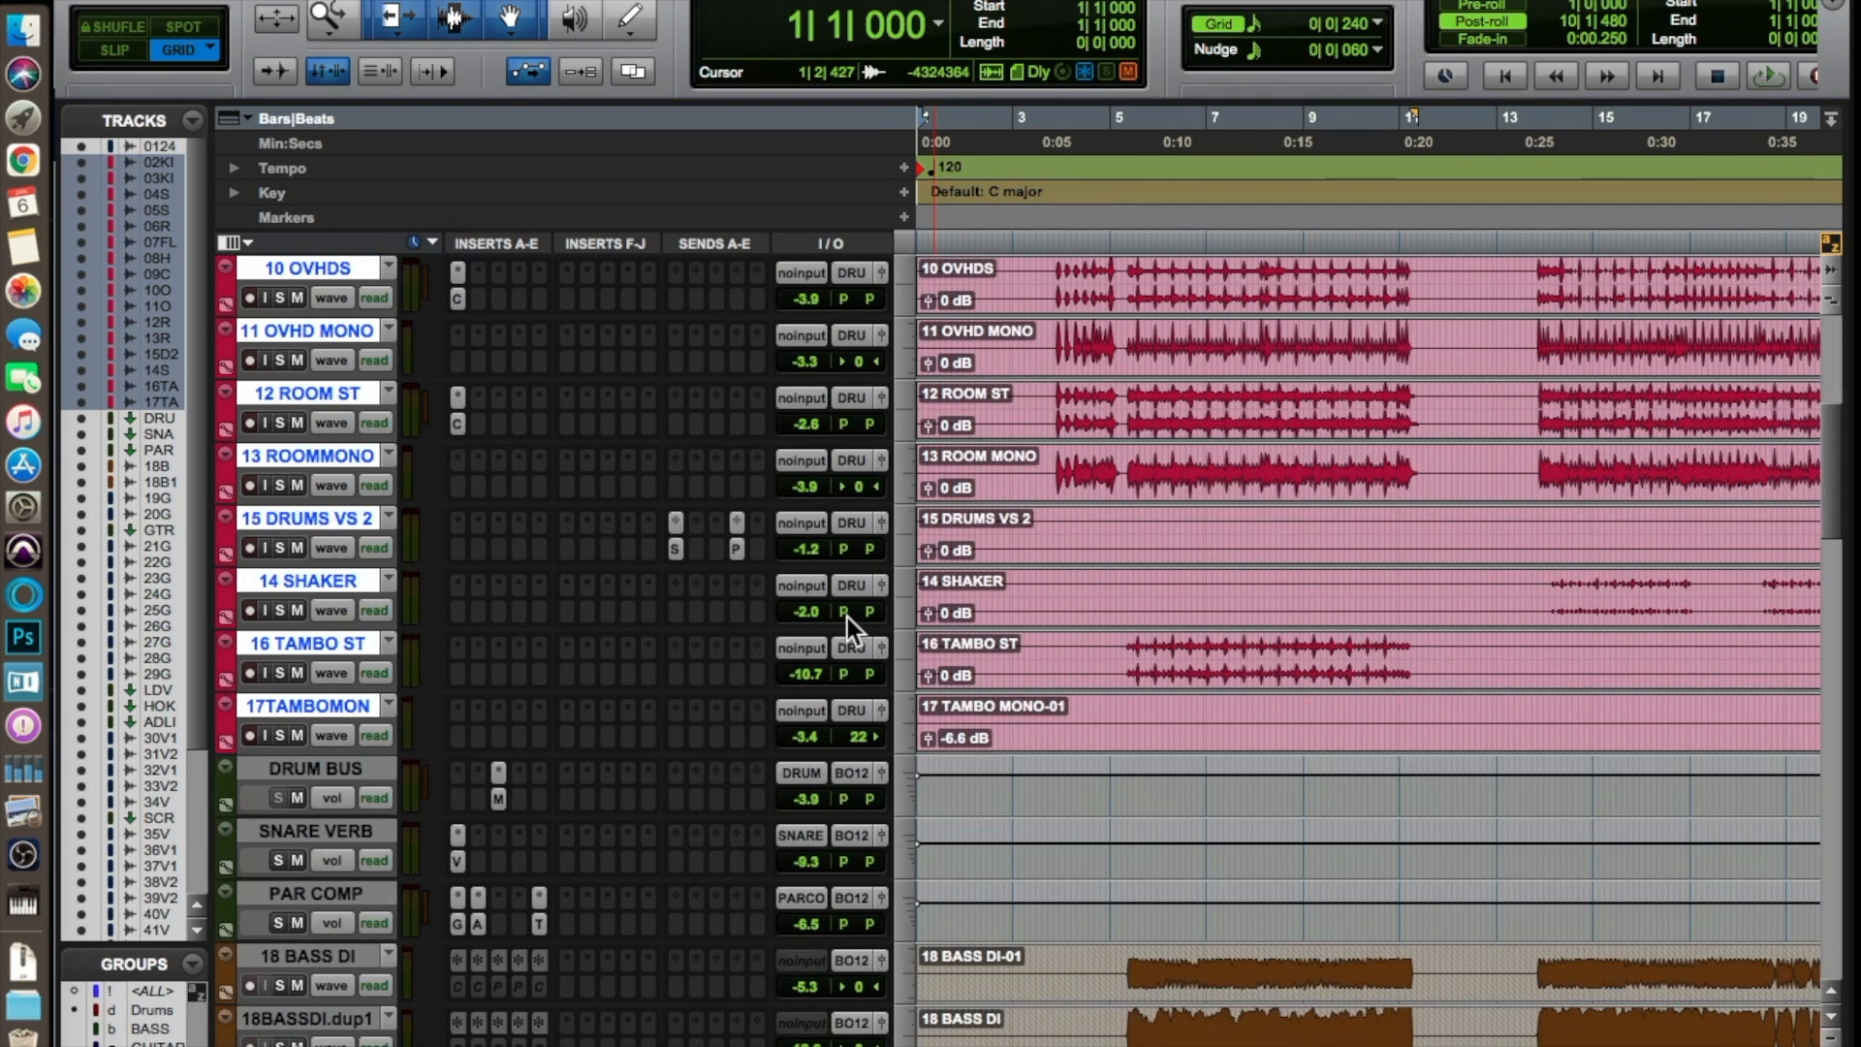
{"action": "left_click", "coordinate": [322, 769]}
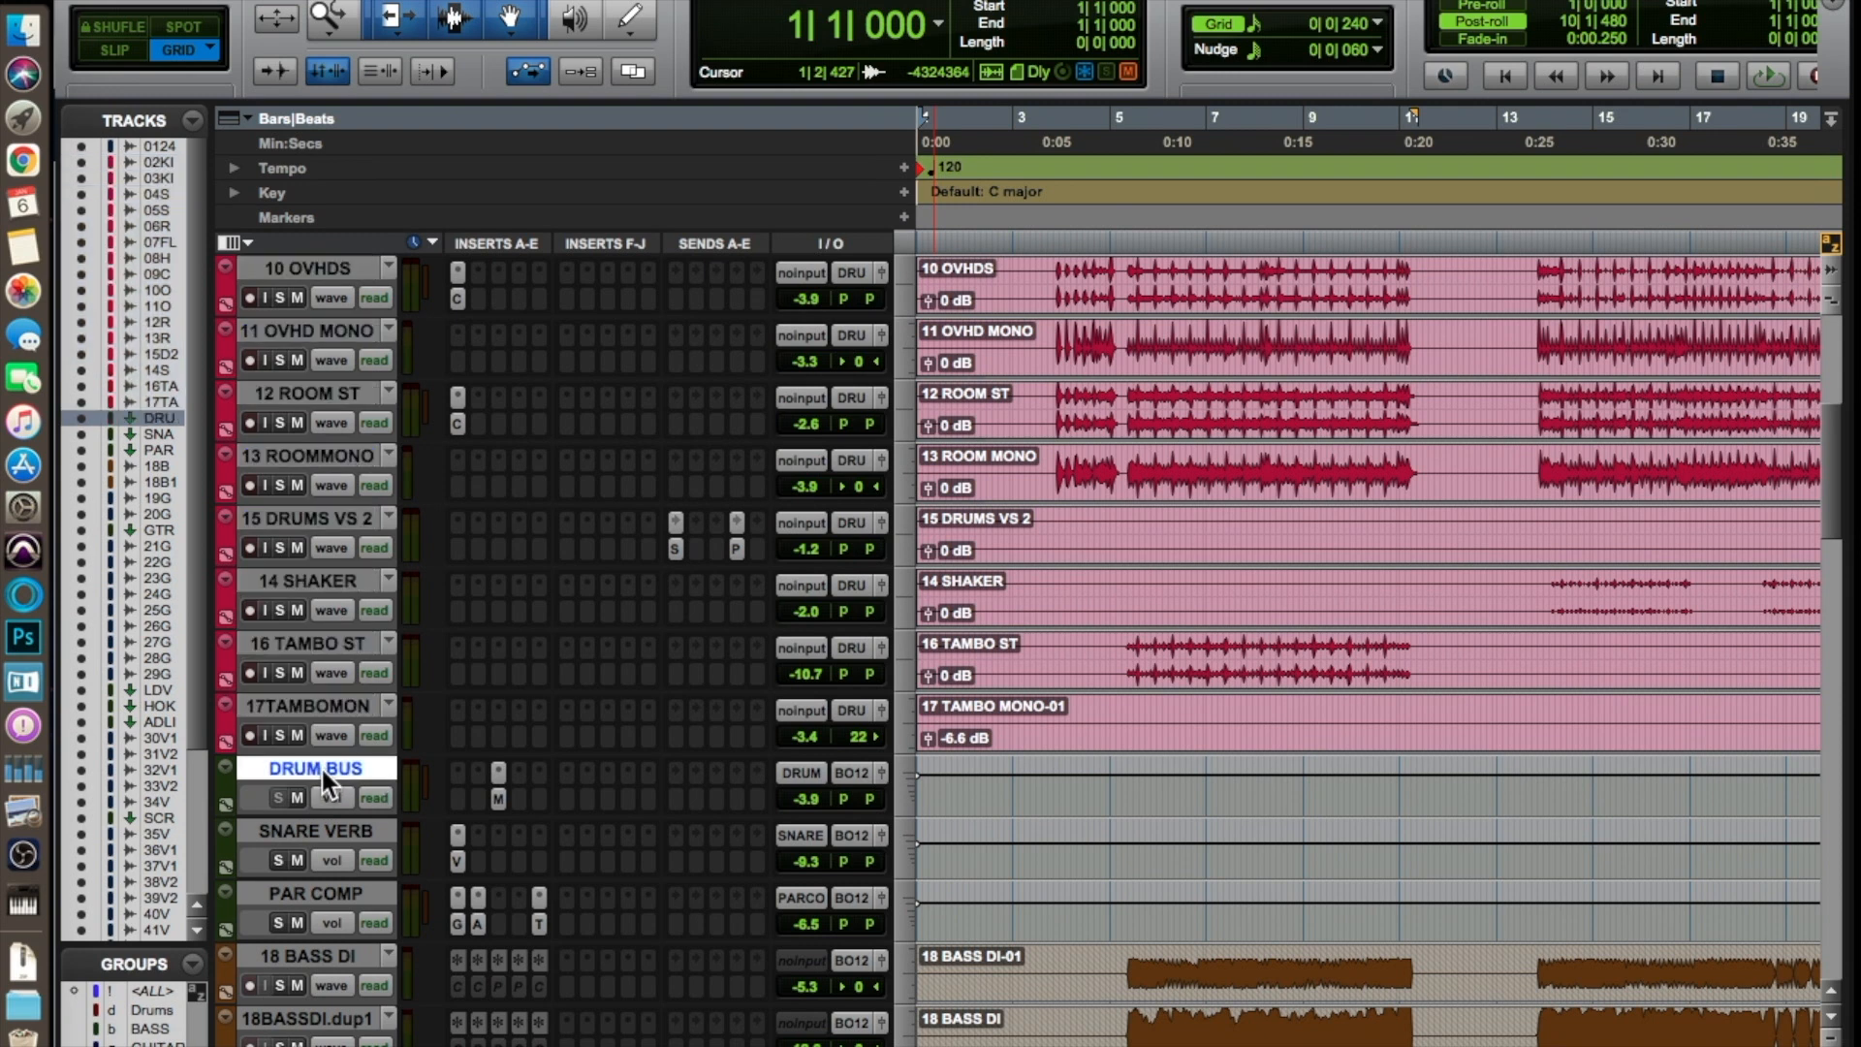
{"action": "key", "text": "super+shift+n"}
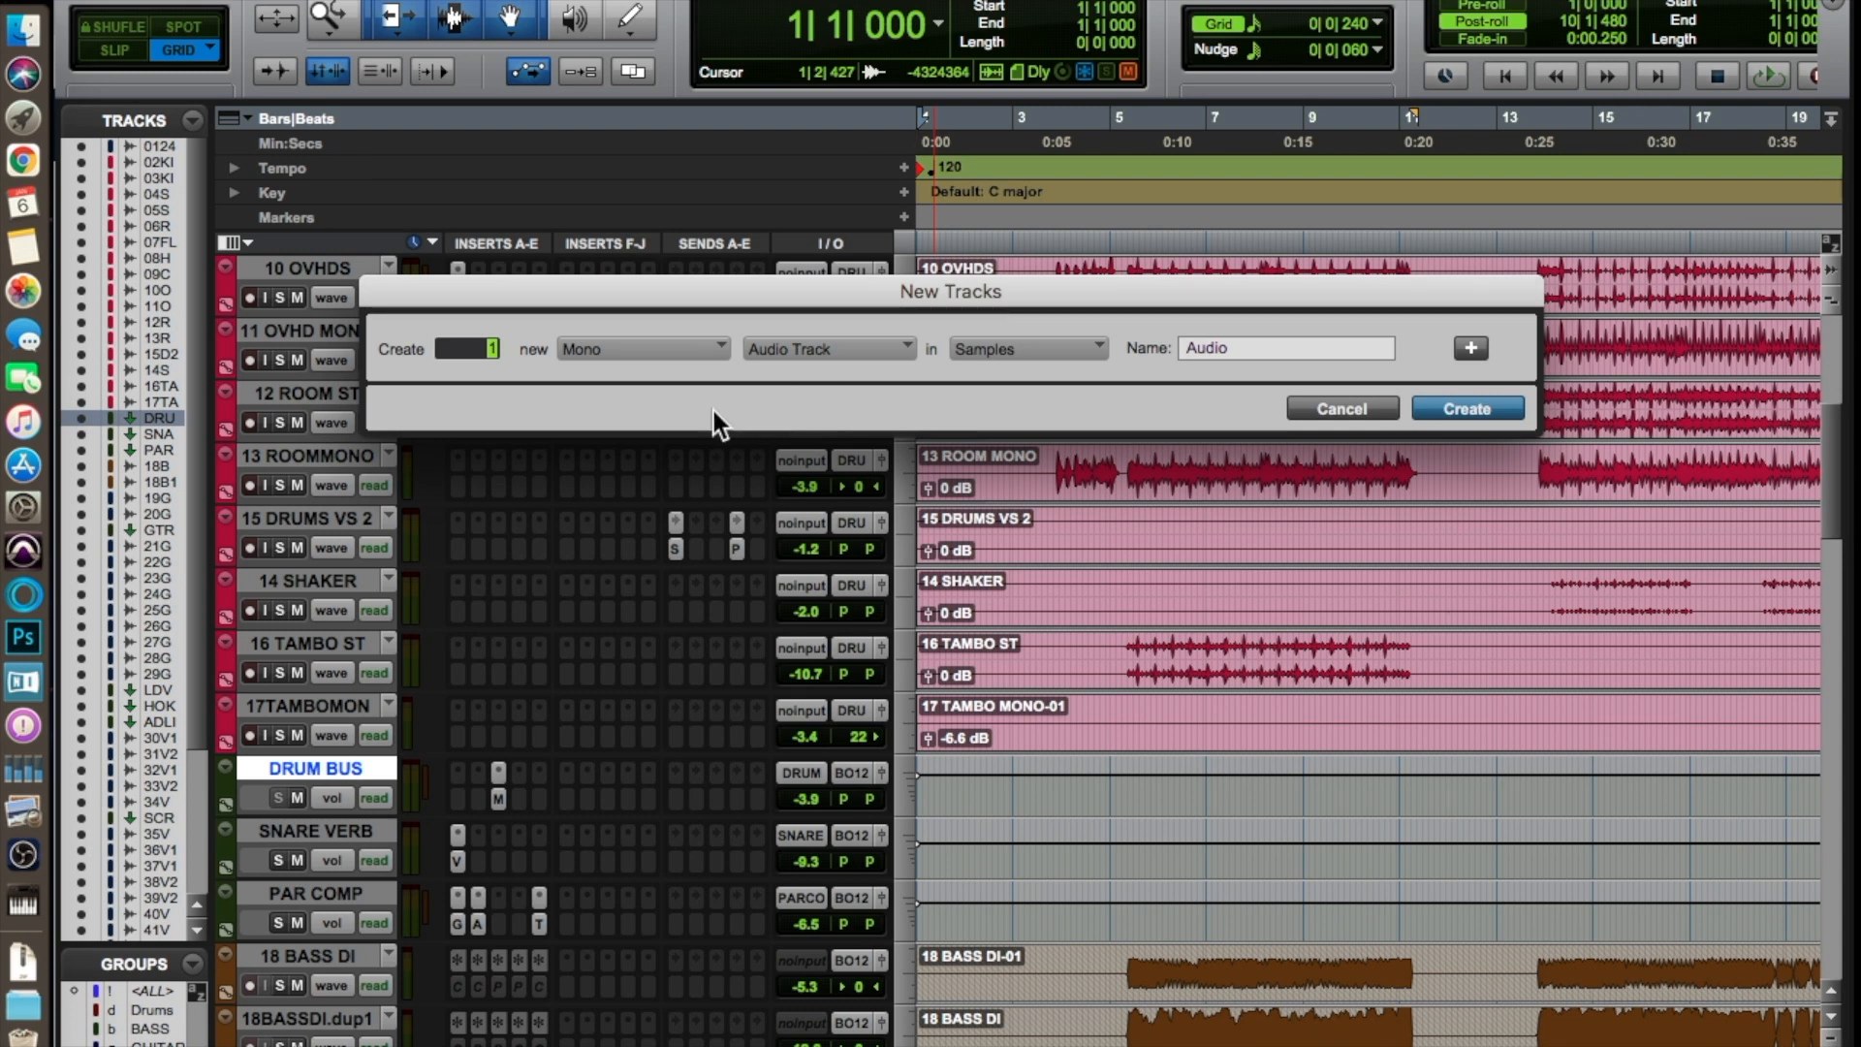
{"action": "key", "text": "super+Down"}
{"action": "left_click", "coordinate": [612, 347]}
{"action": "left_click", "coordinate": [689, 351]}
{"action": "key", "text": "super+Right"}
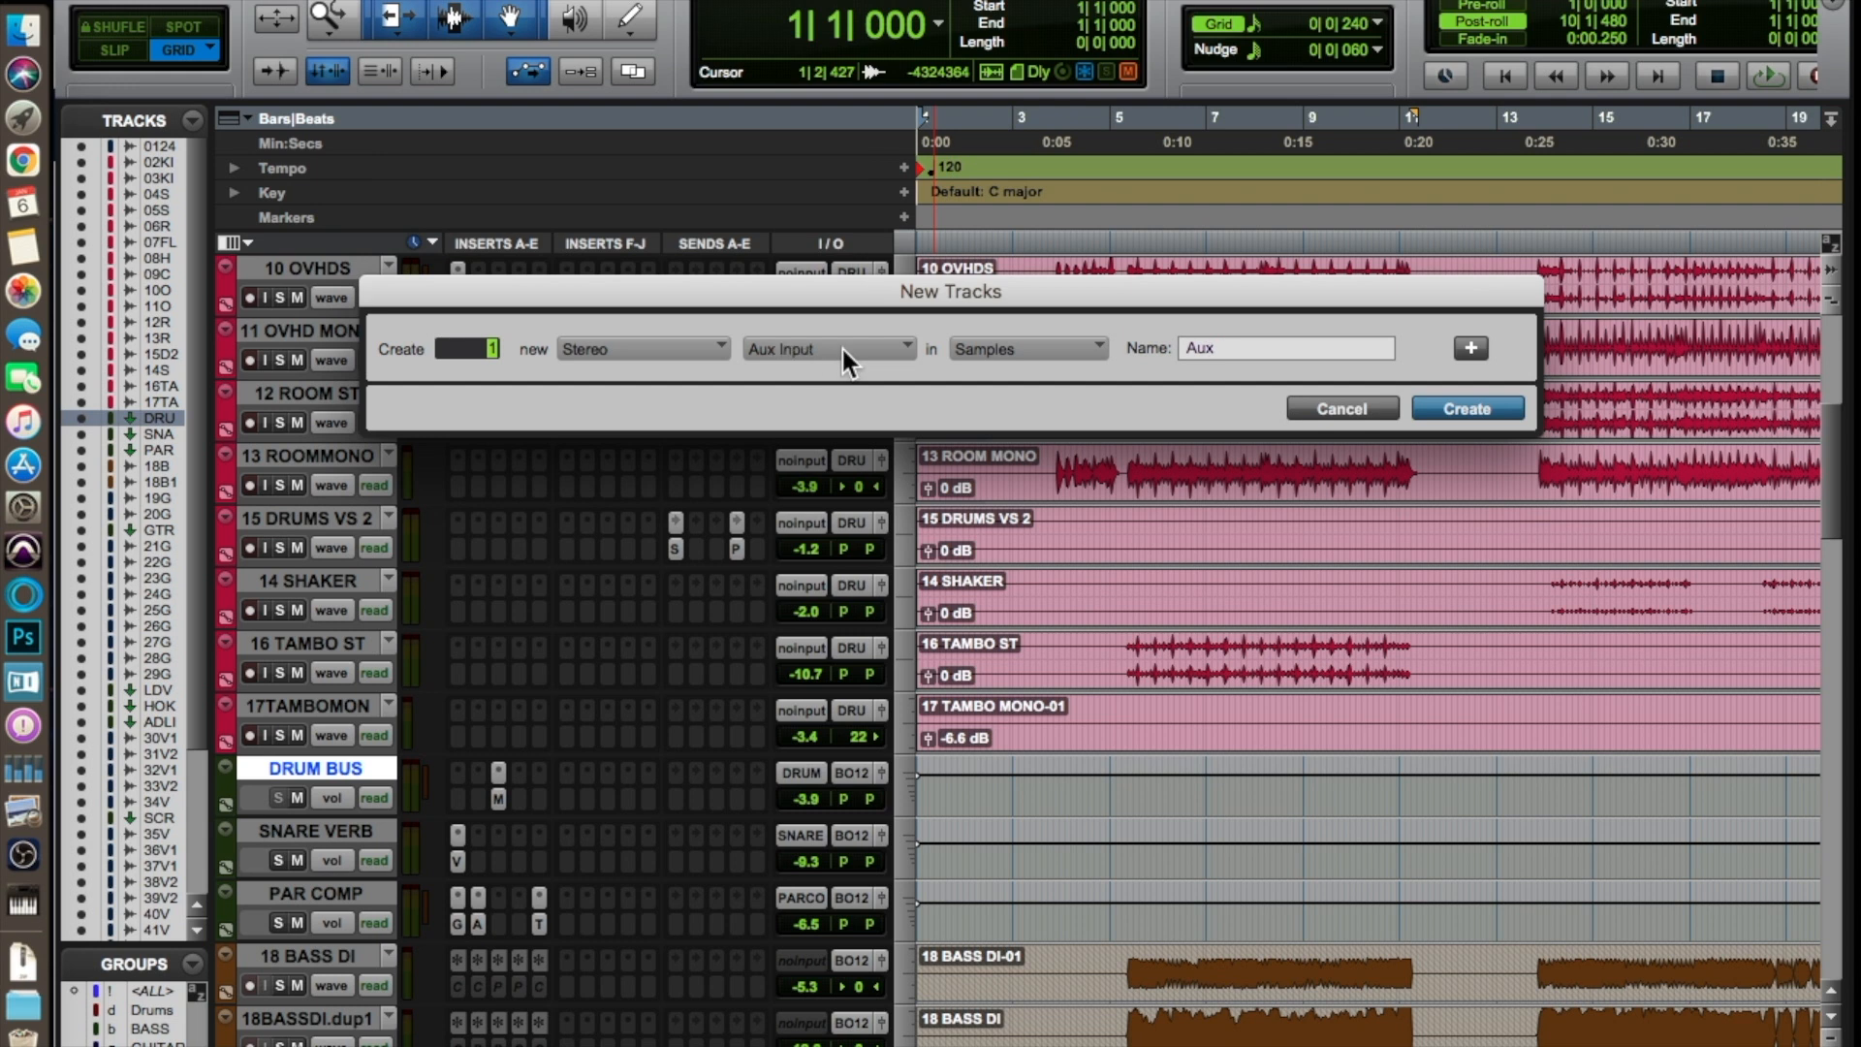
{"action": "left_click", "coordinate": [888, 353]}
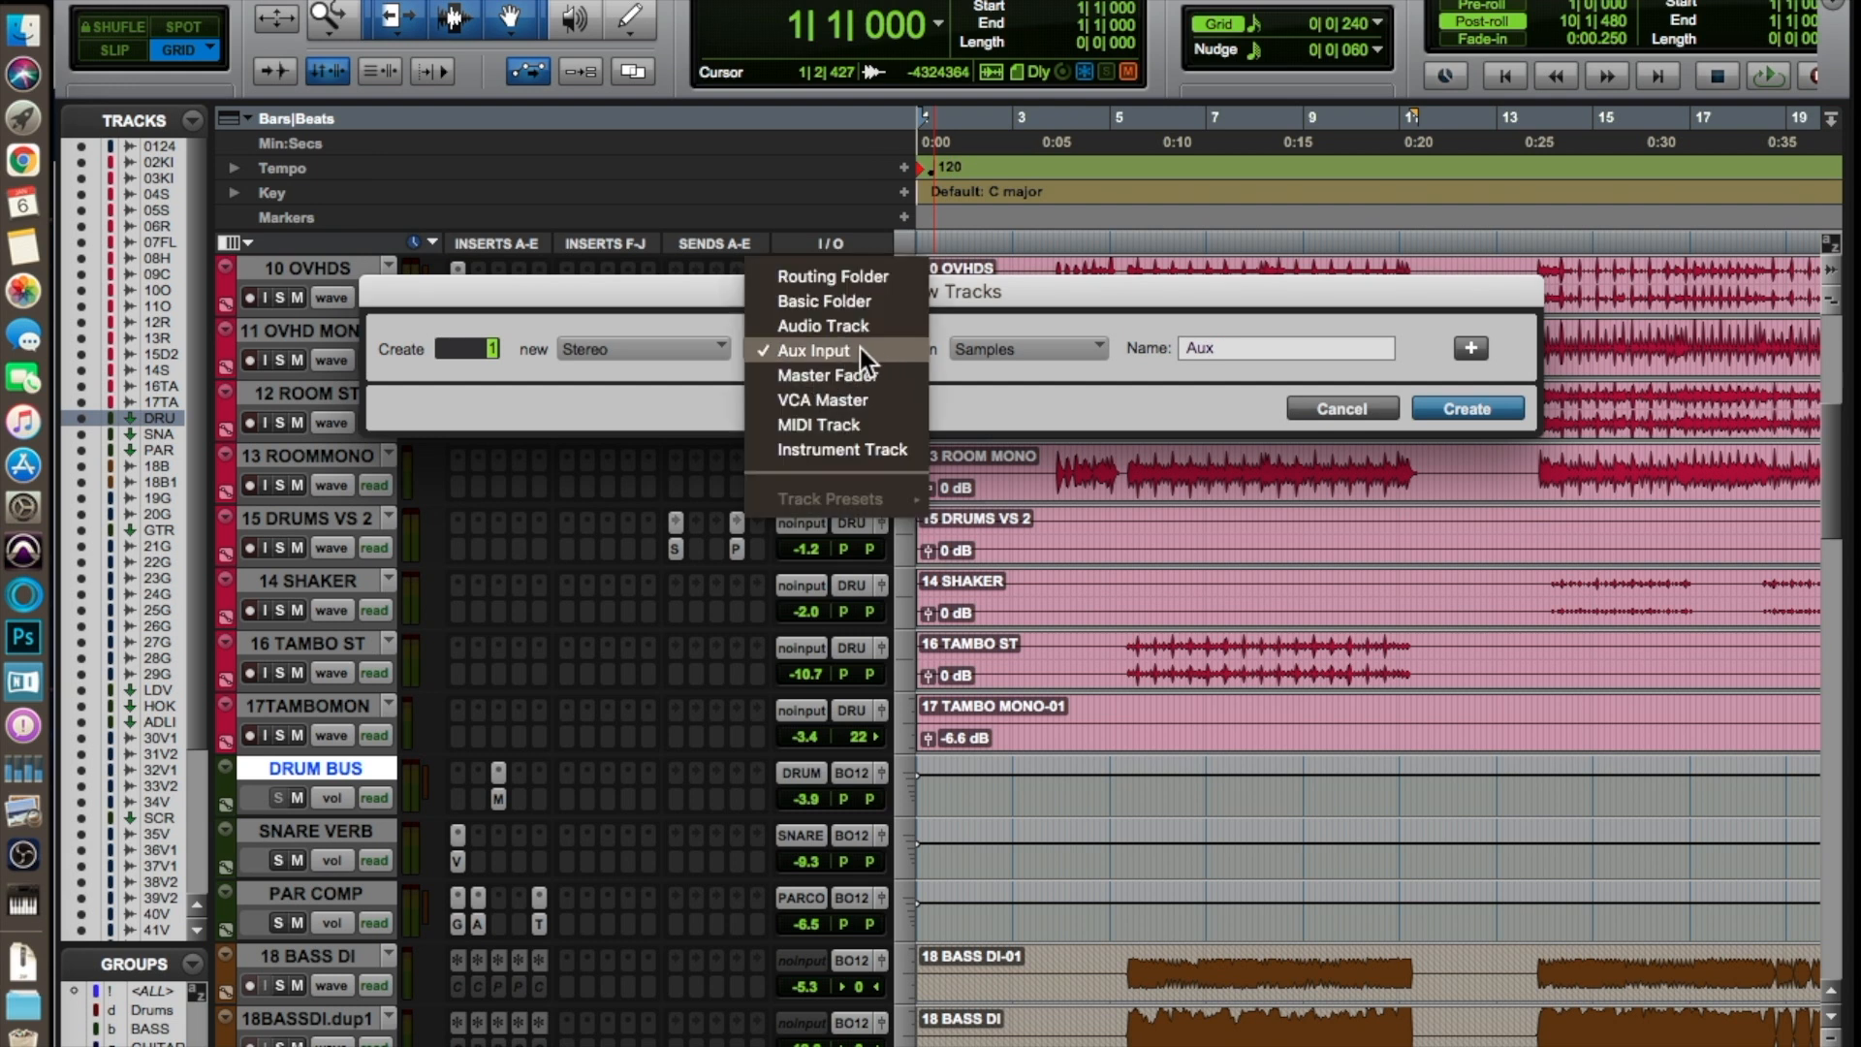
{"action": "left_click", "coordinate": [818, 350]}
{"action": "type", "text": "3"}
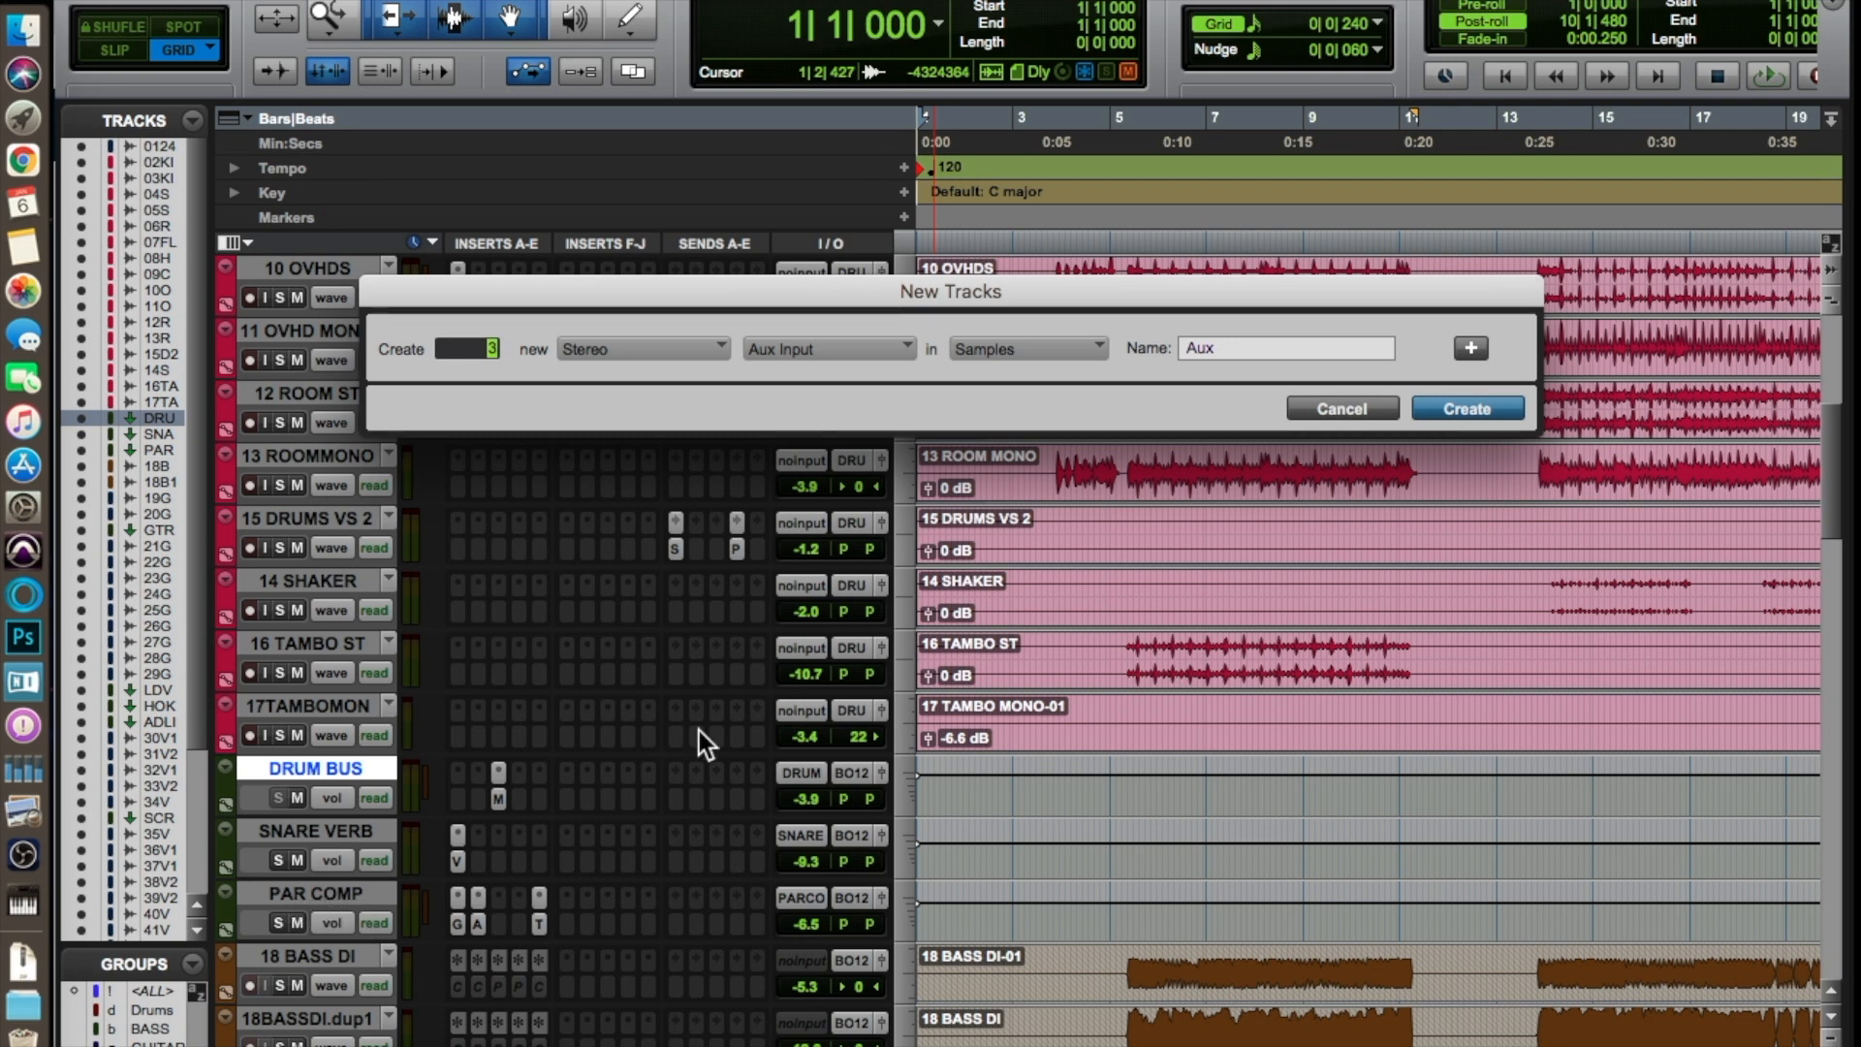
{"action": "left_click", "coordinate": [1357, 408]}
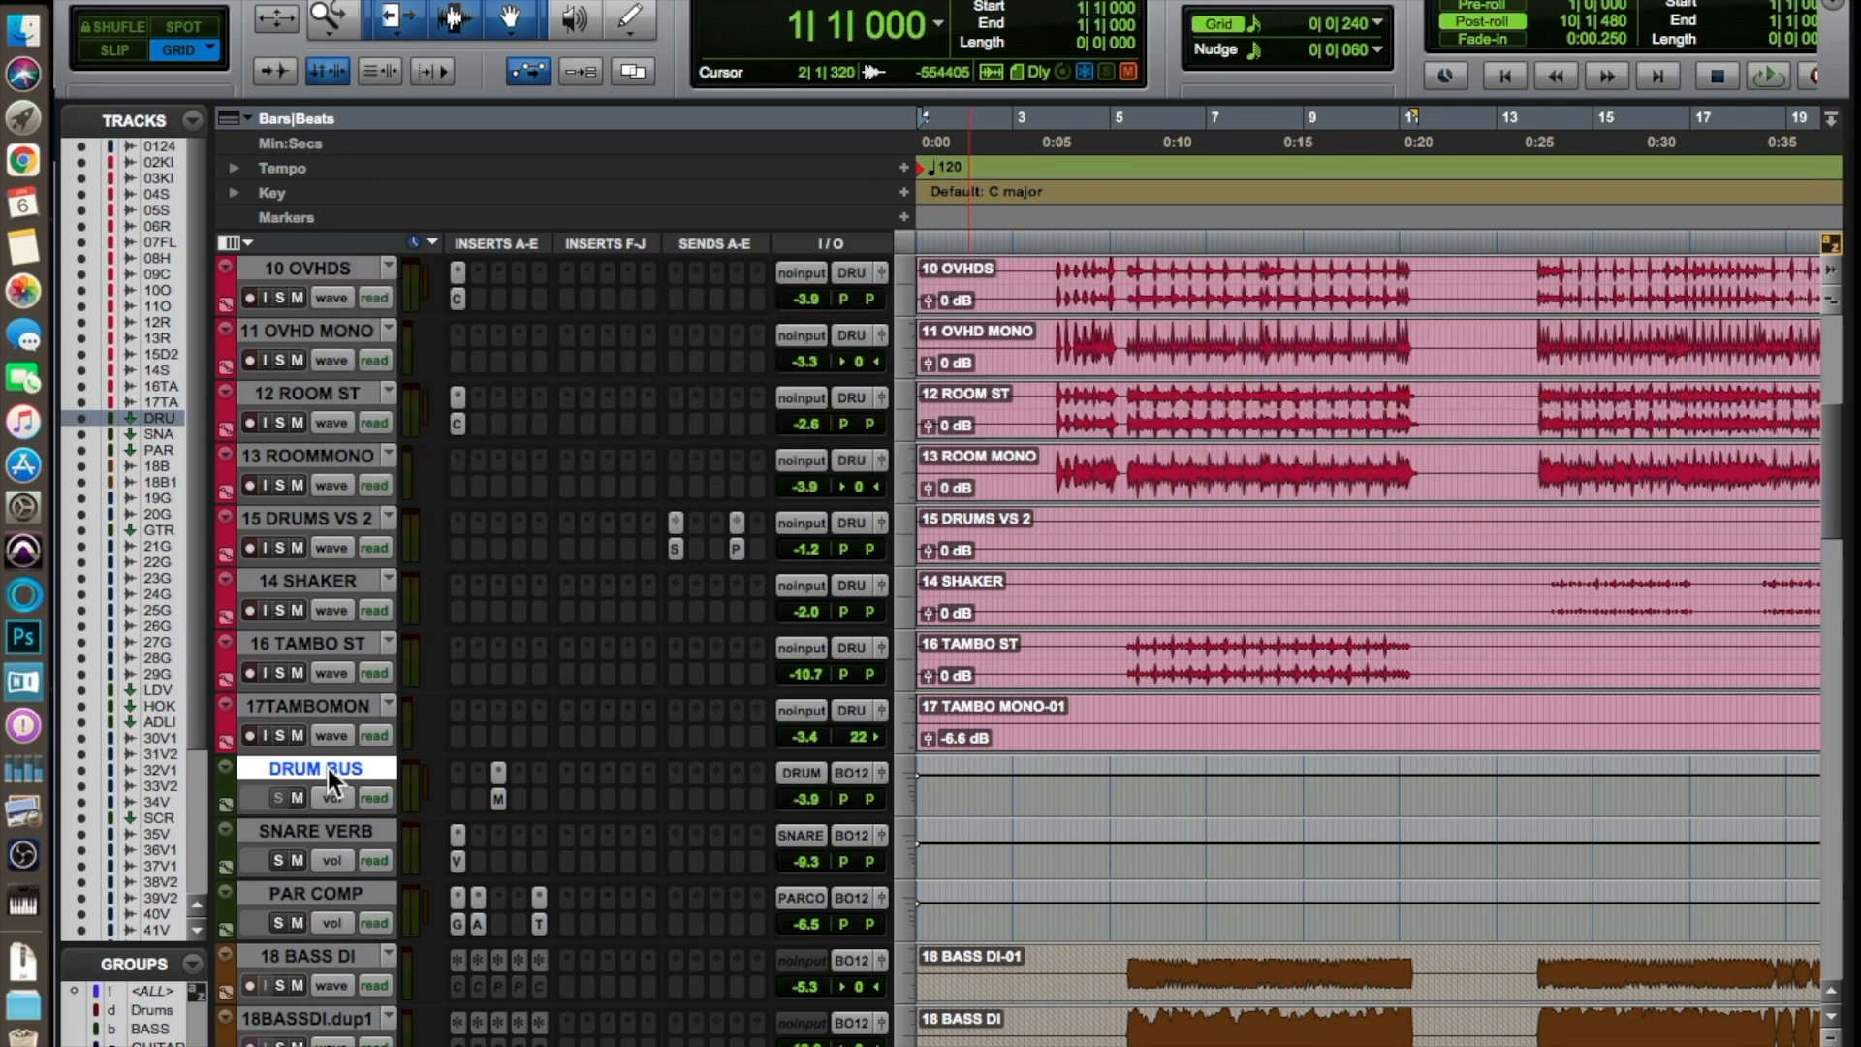
Step: Check the bus choices available for the DRUM BUS track's input without changing the assignment
{"action": "left_click", "coordinate": [801, 770]}
{"action": "mouse_move", "coordinate": [819, 799]}
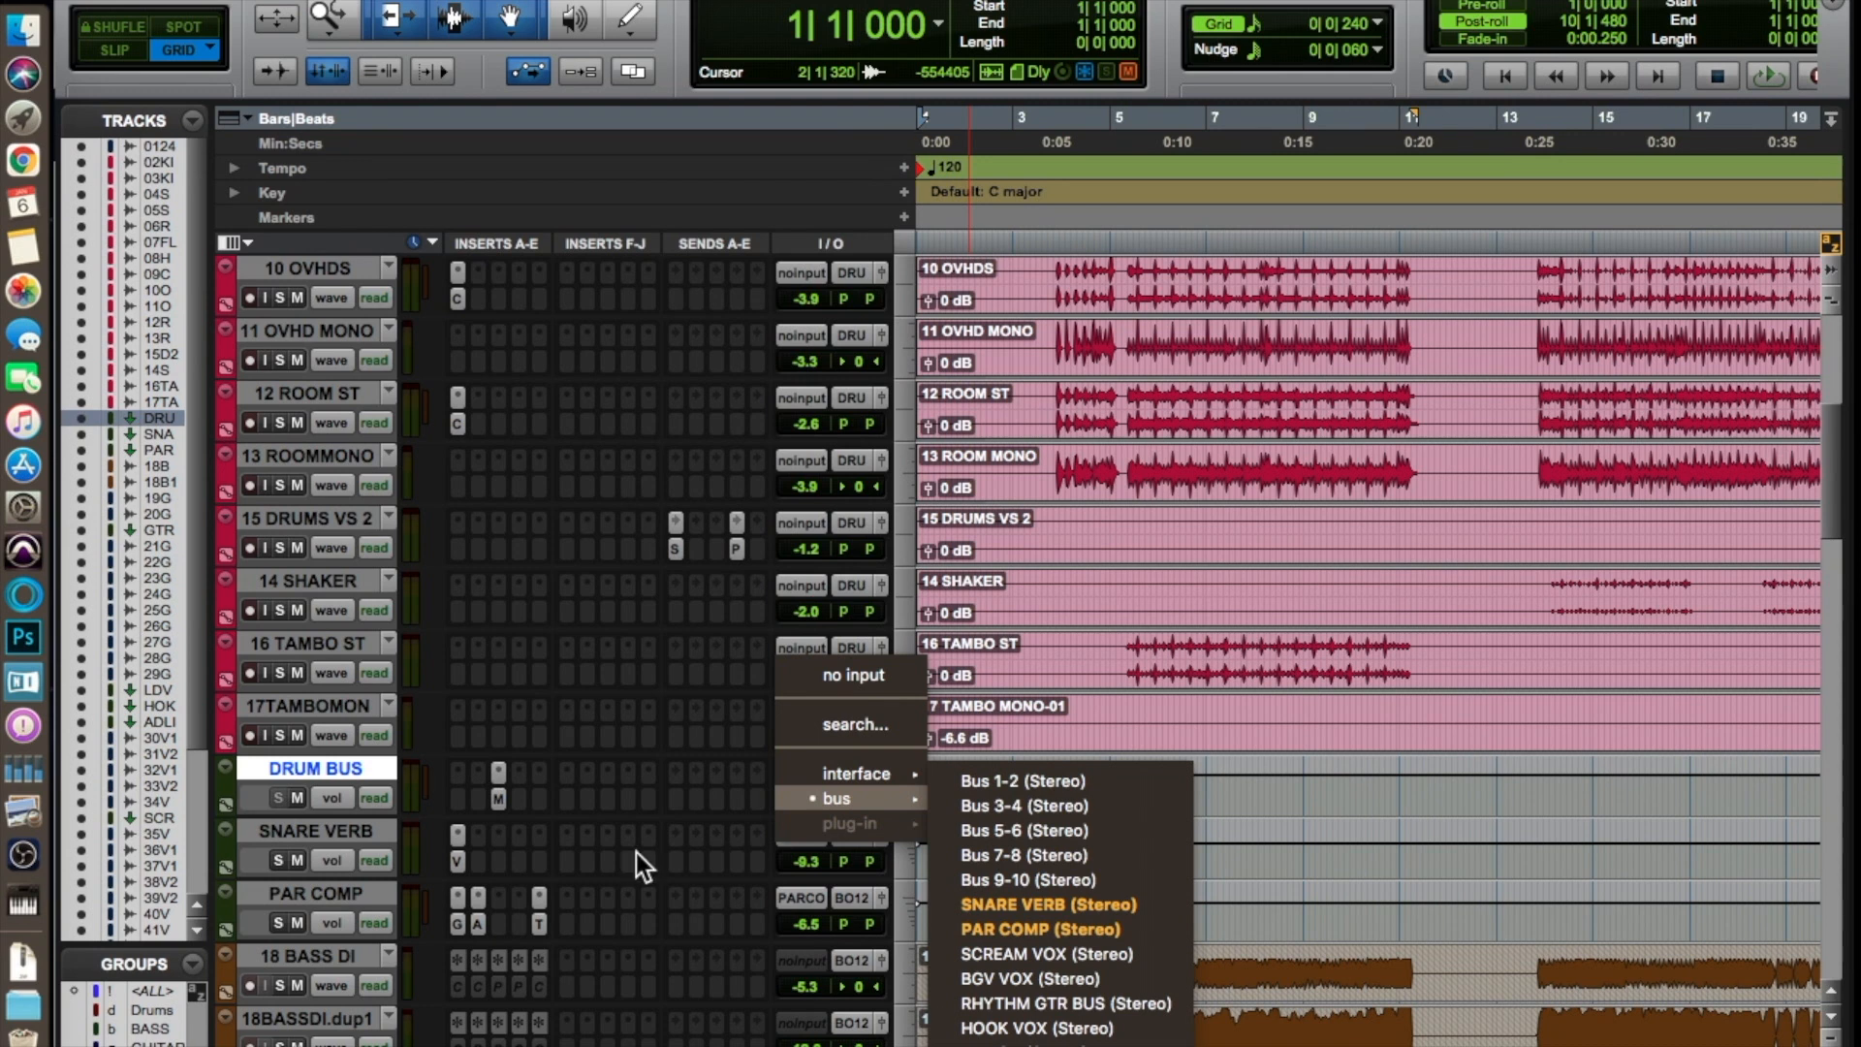
{"action": "left_click", "coordinate": [714, 755]}
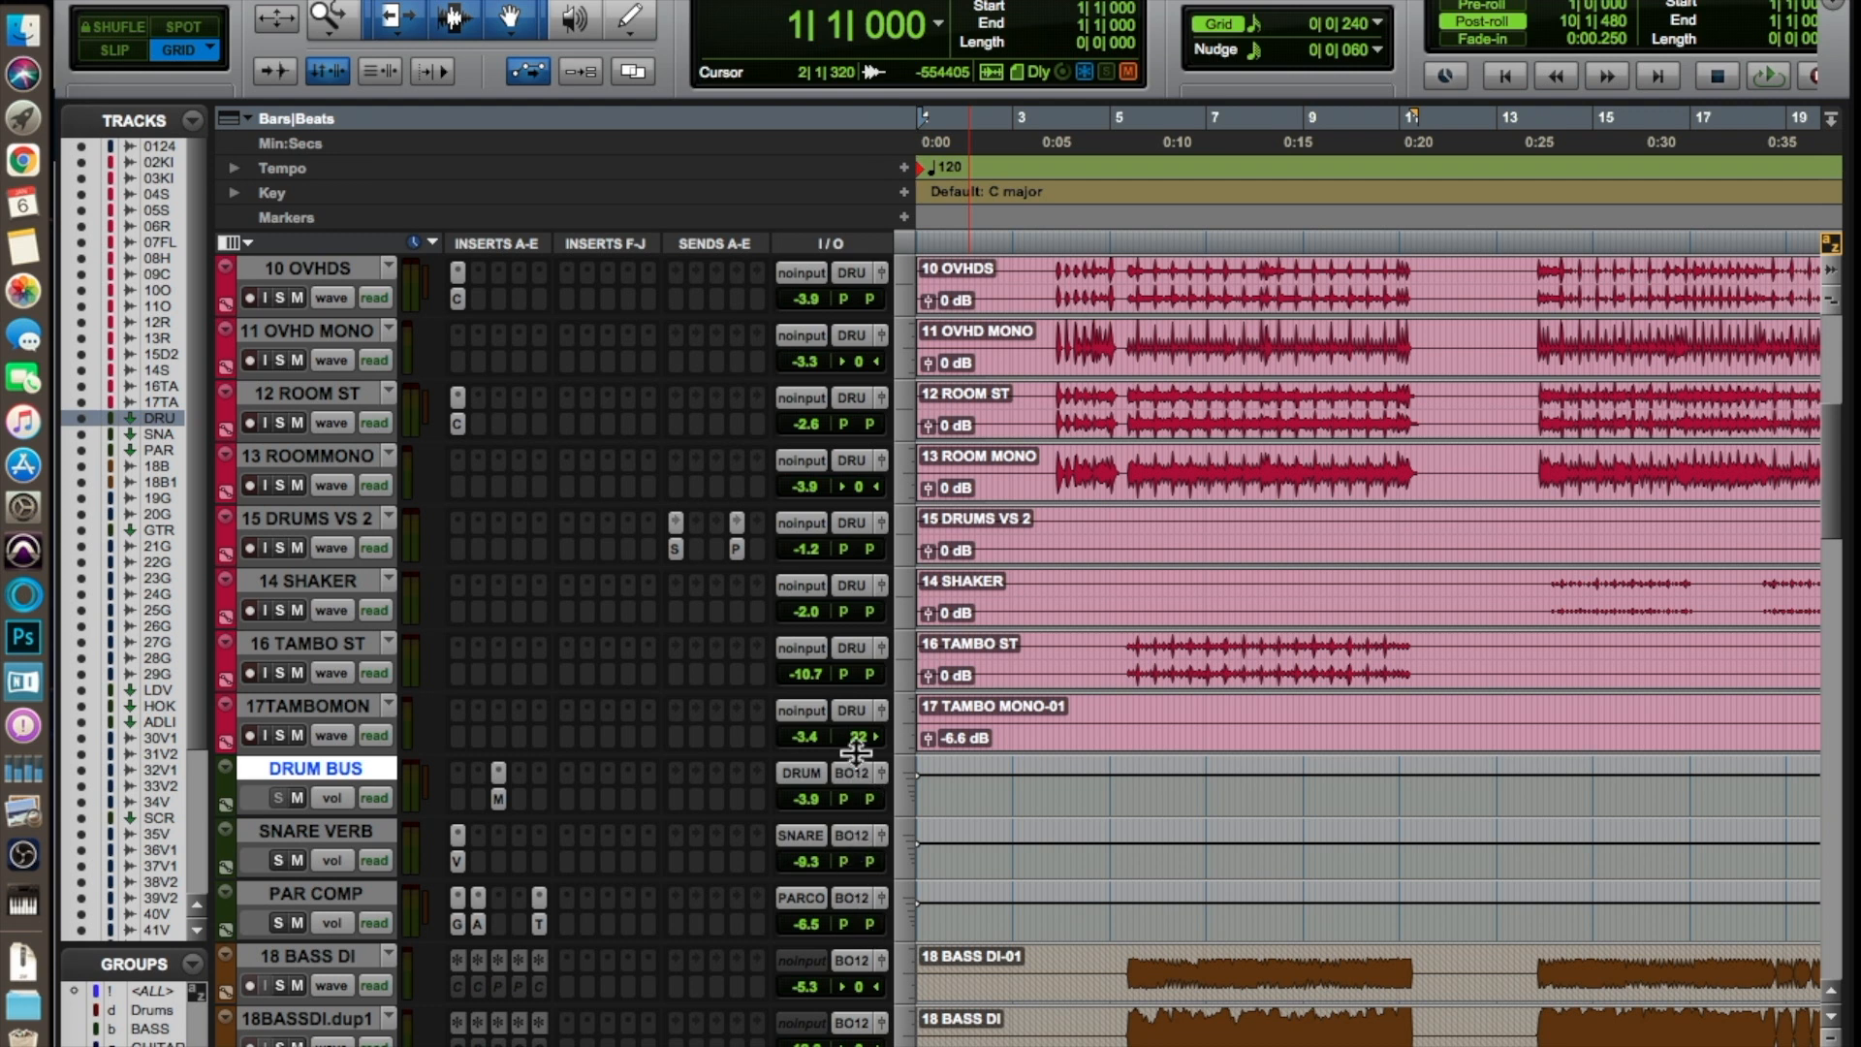
{"action": "left_click", "coordinate": [801, 772]}
{"action": "left_click", "coordinate": [703, 771]}
Step: Choose the SNARE VERB (Stereo) bus as the input of the SNARE VERB track
{"action": "left_click", "coordinate": [798, 843]}
{"action": "mouse_move", "coordinate": [921, 863]}
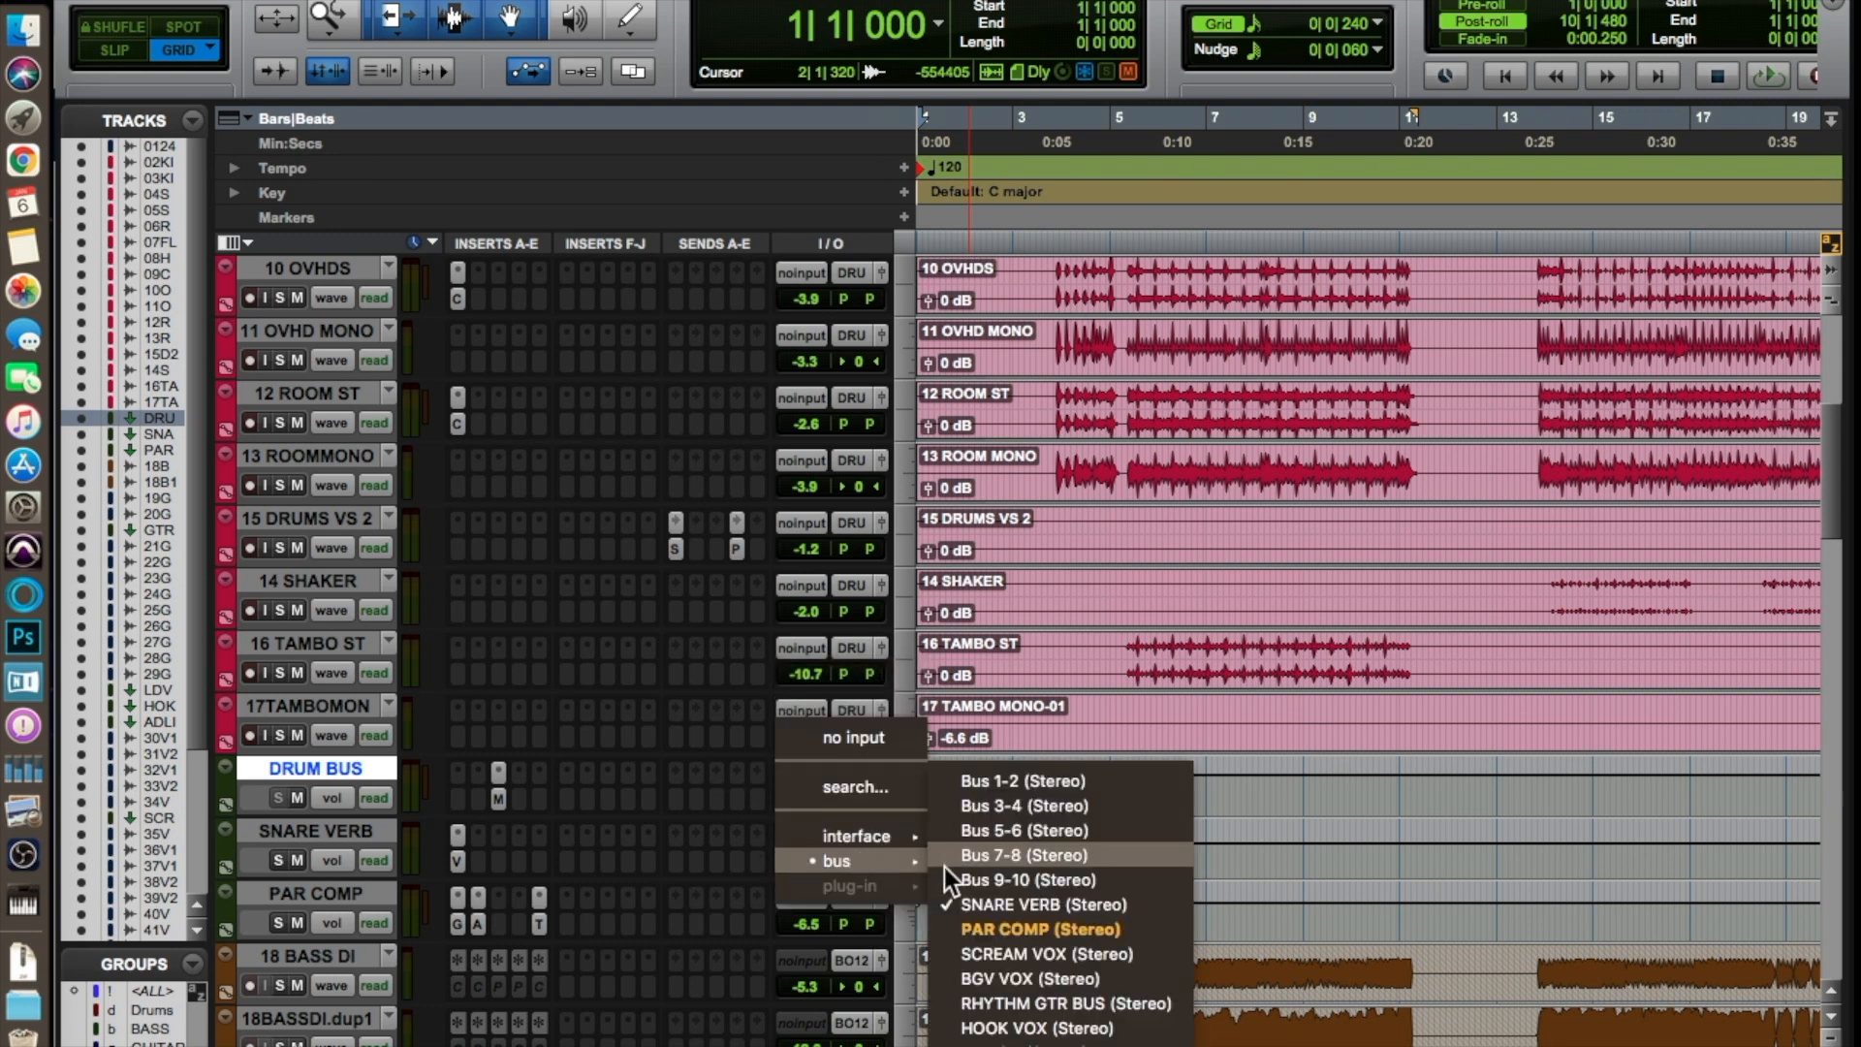
{"action": "left_click", "coordinate": [1011, 903]}
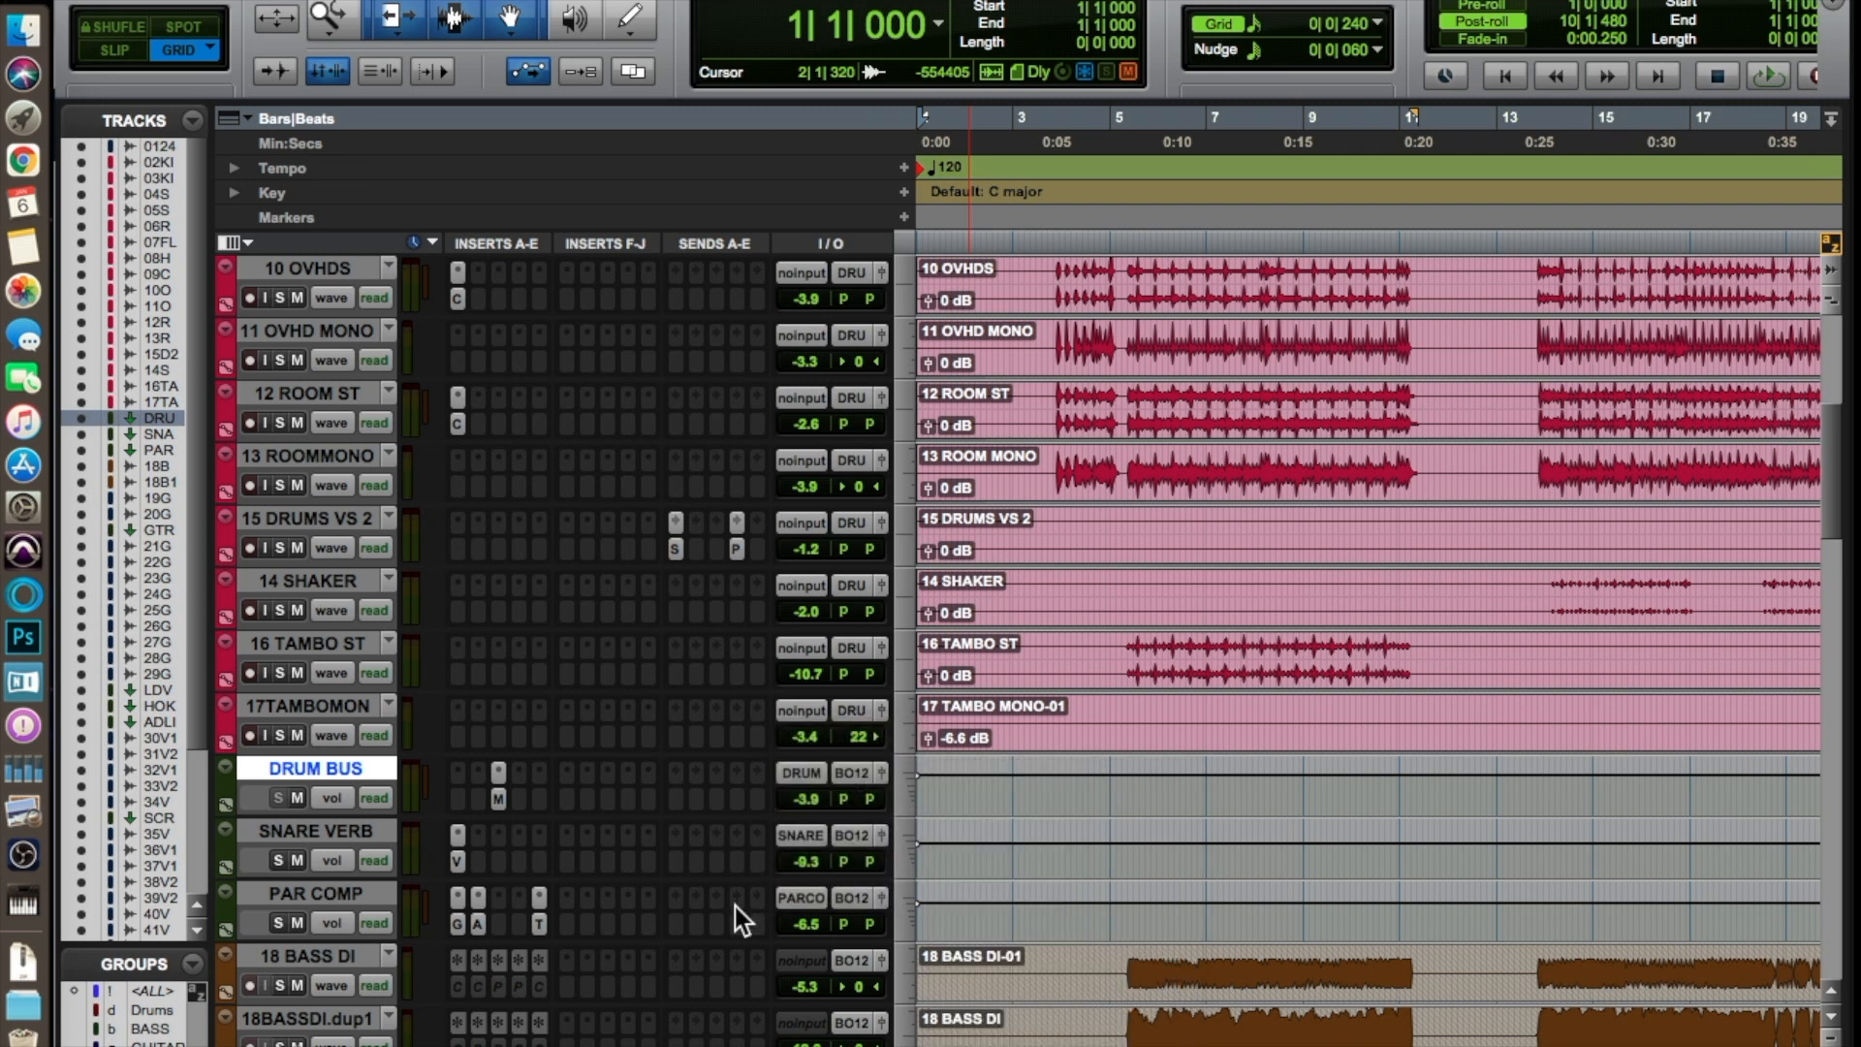
Step: Choose the PAR COMP (Stereo) bus as the input of the PAR COMP track
{"action": "left_click", "coordinate": [802, 897]}
{"action": "mouse_move", "coordinate": [874, 923]}
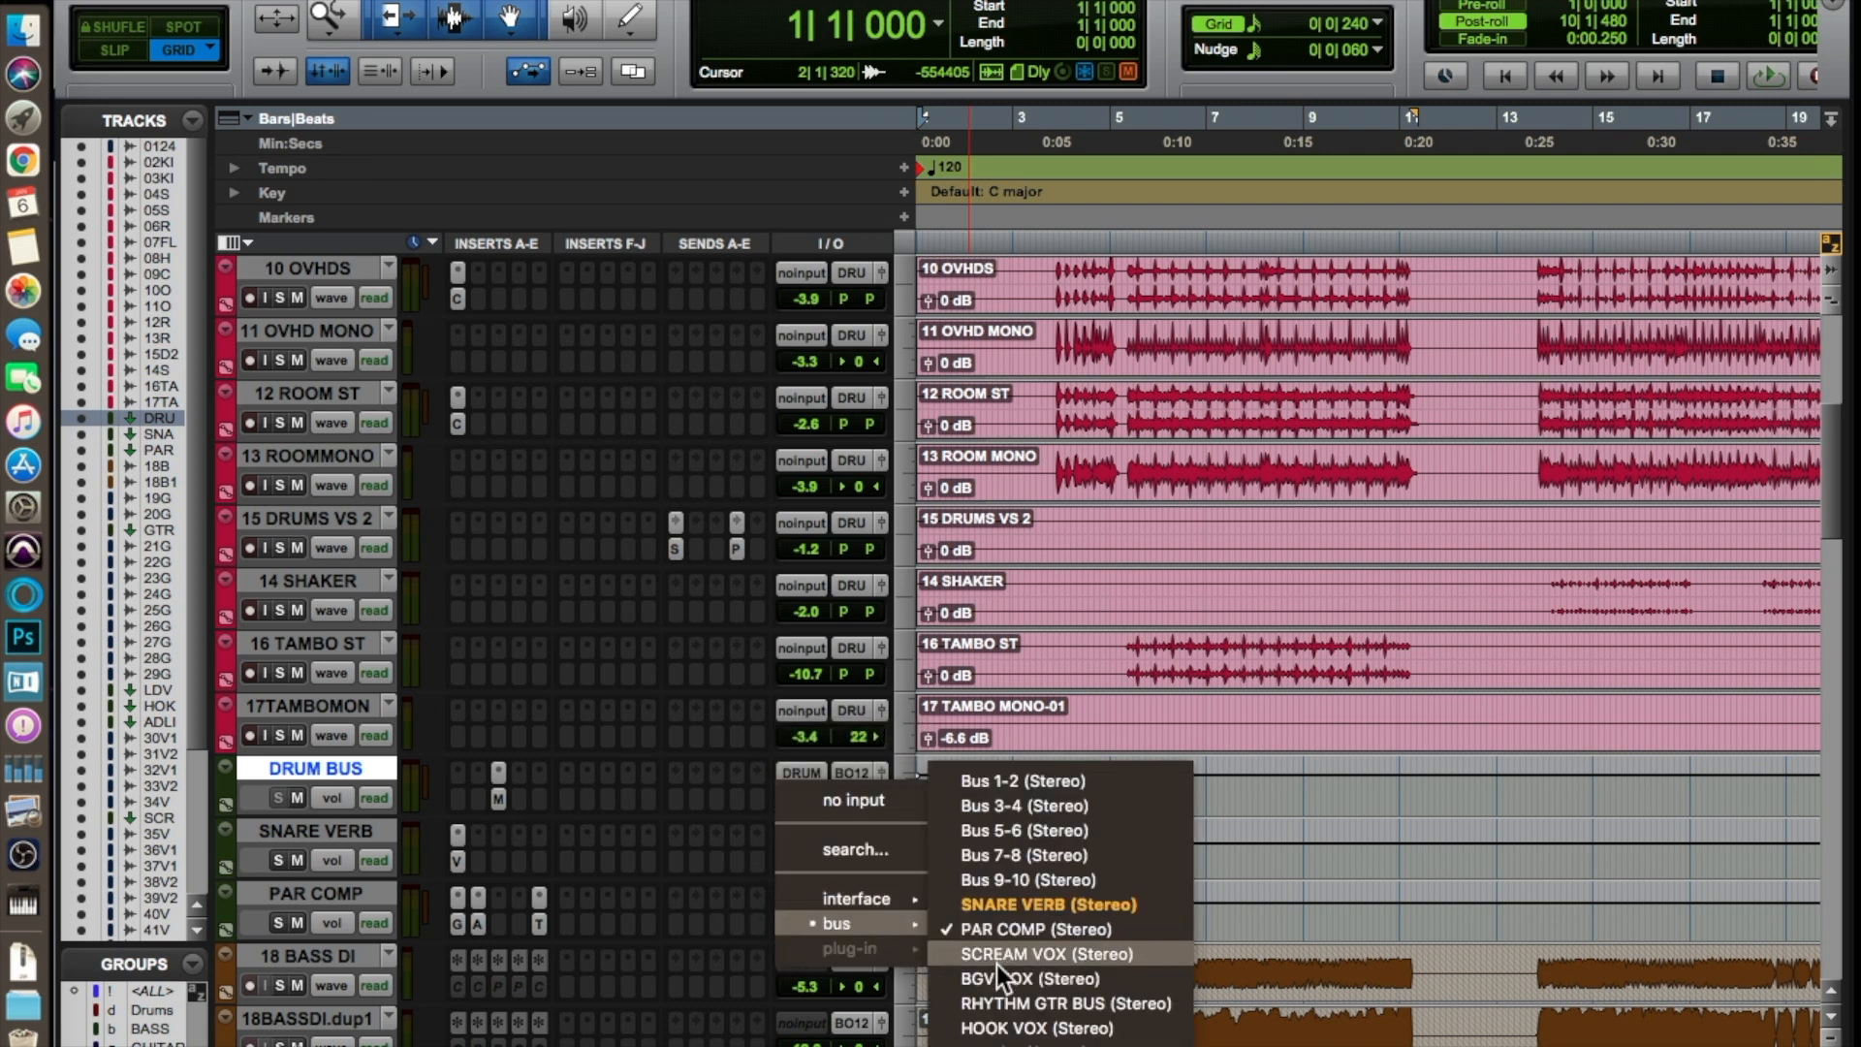
{"action": "left_click", "coordinate": [996, 930]}
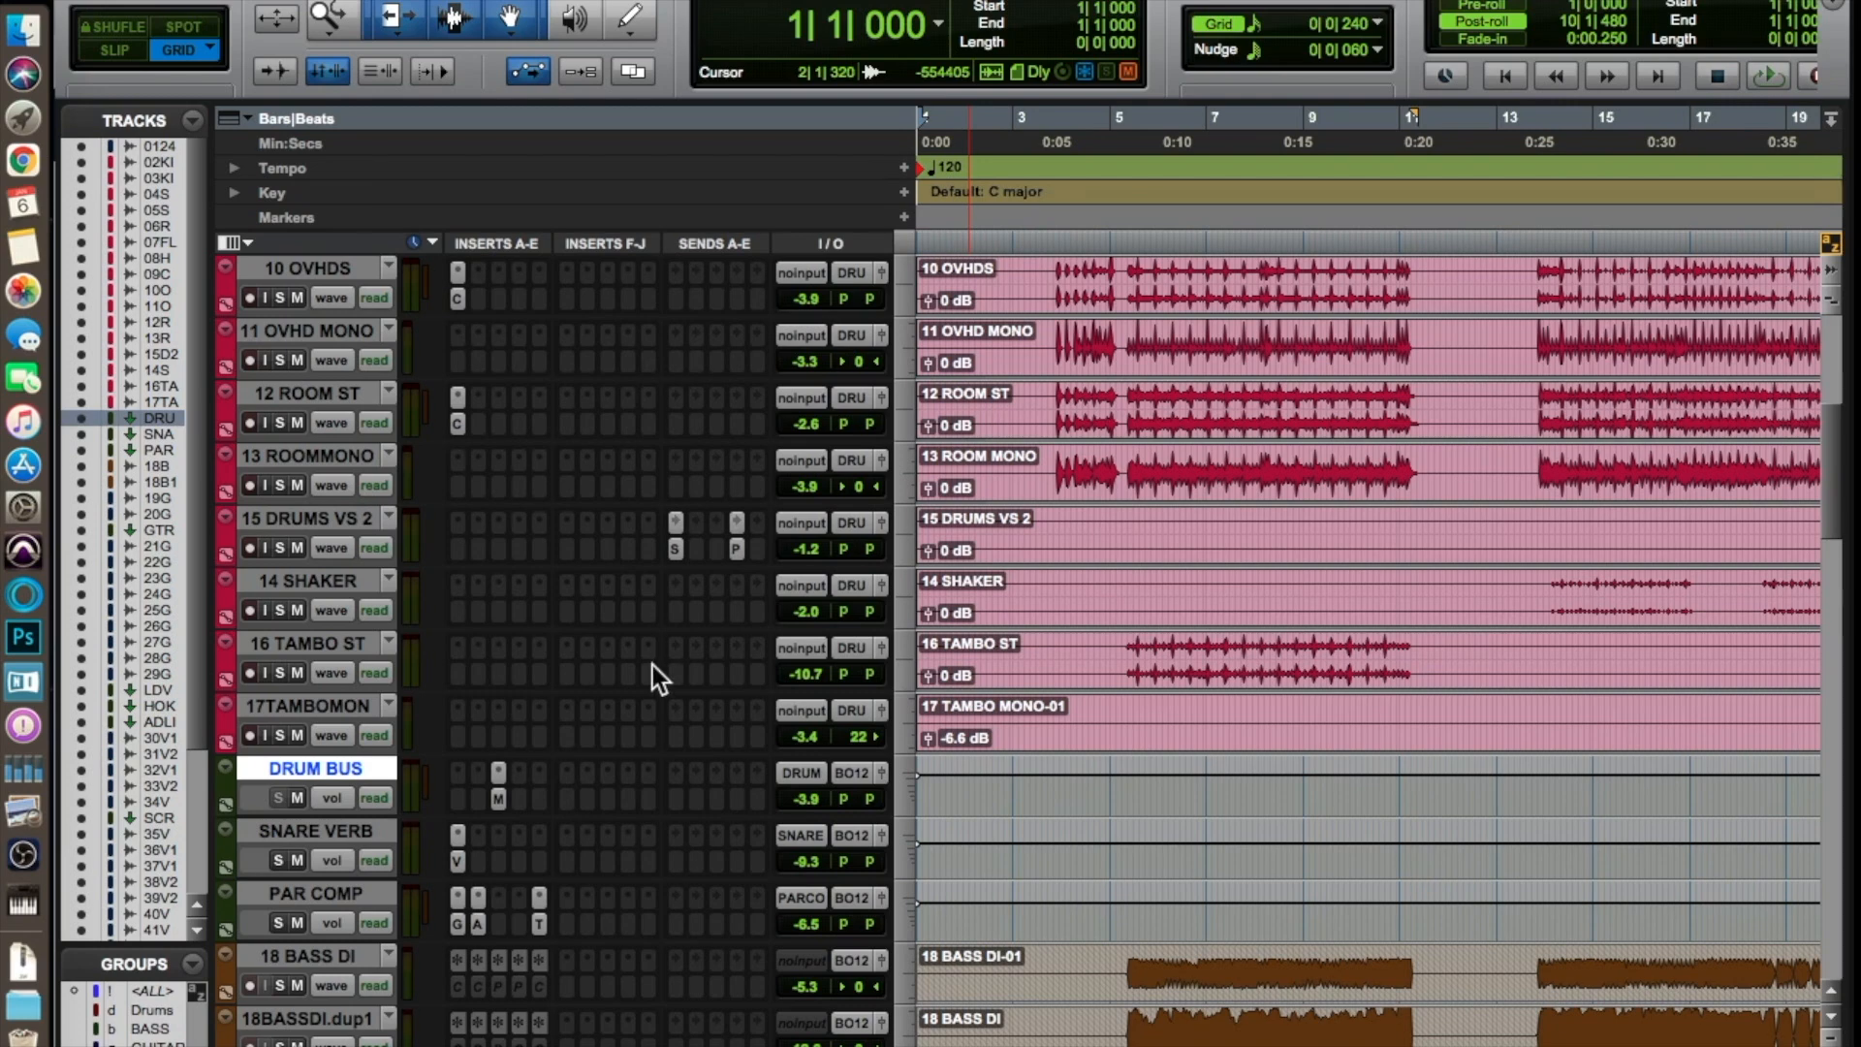
Step: Select all drum and percussion tracks from 02 KICK IN through 17TAMBOMON
{"action": "scroll", "coordinate": [653, 665], "scroll_direction": "up", "scroll_amount": 8}
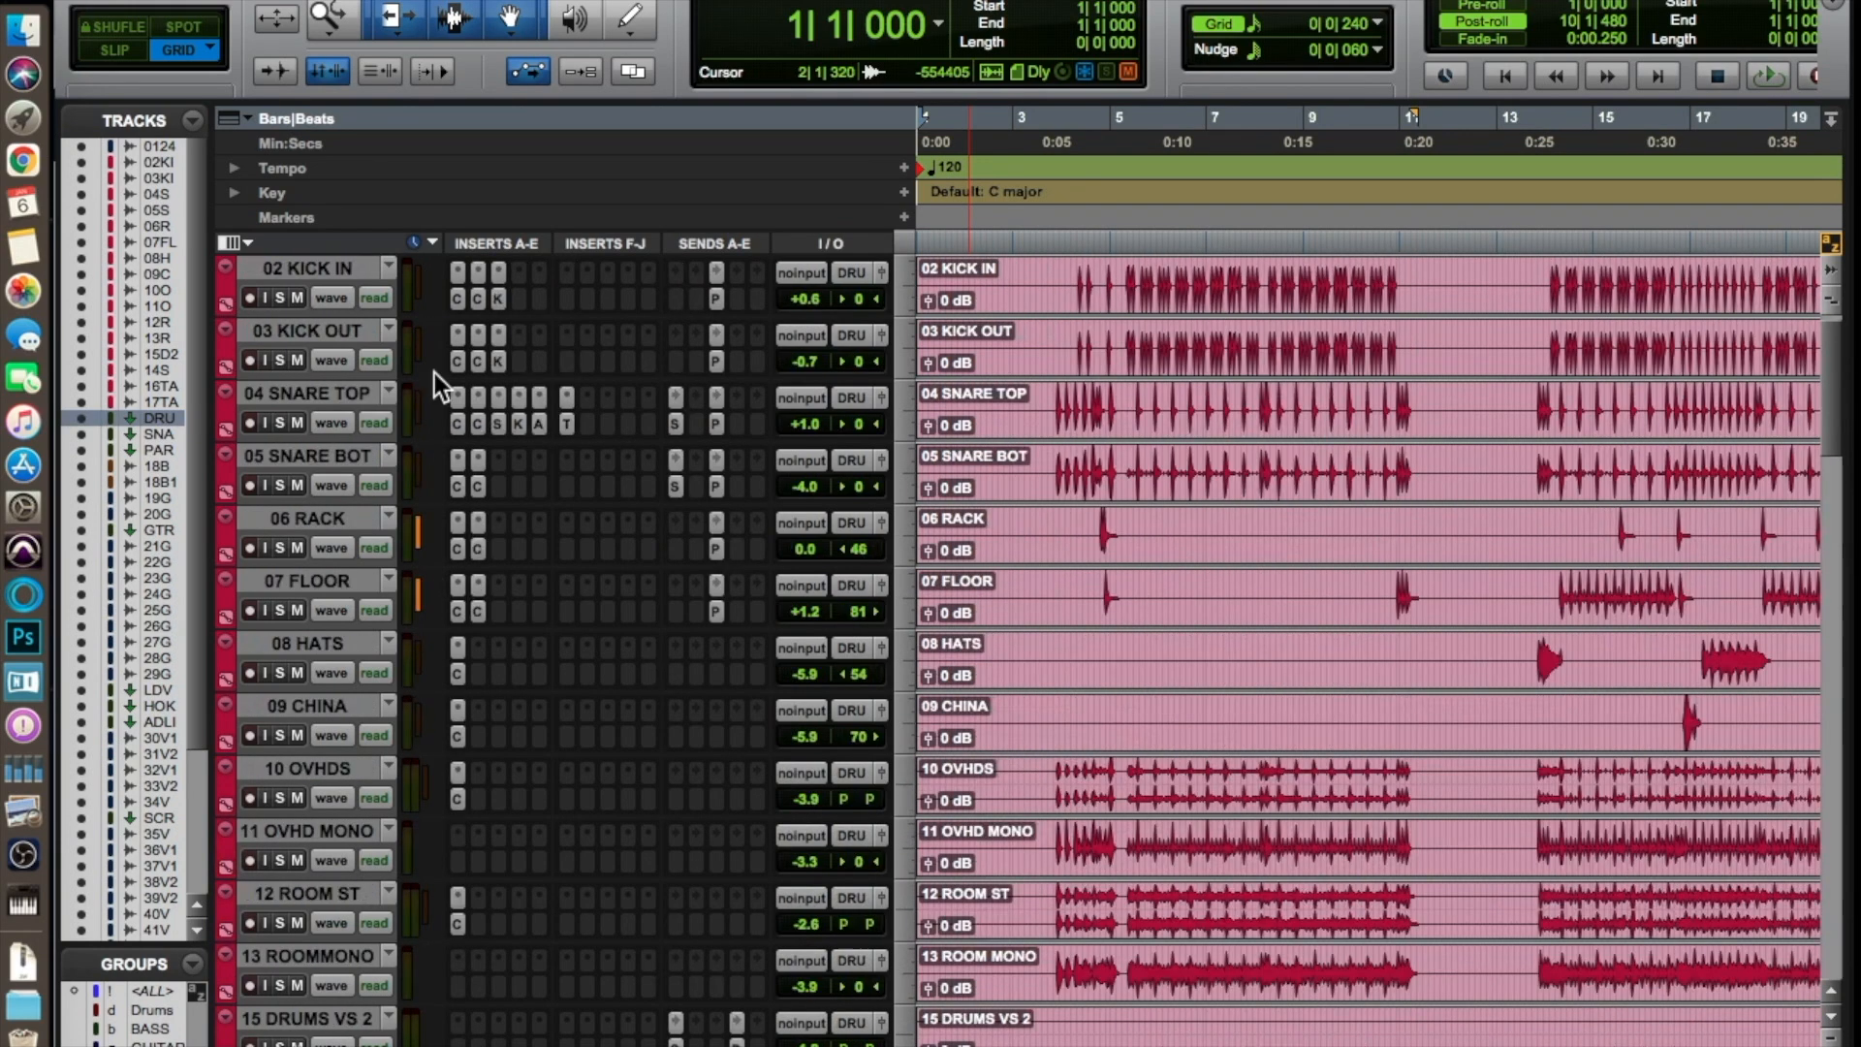
{"action": "left_click", "coordinate": [339, 272]}
{"action": "scroll", "coordinate": [339, 266], "scroll_direction": "down", "scroll_amount": 2}
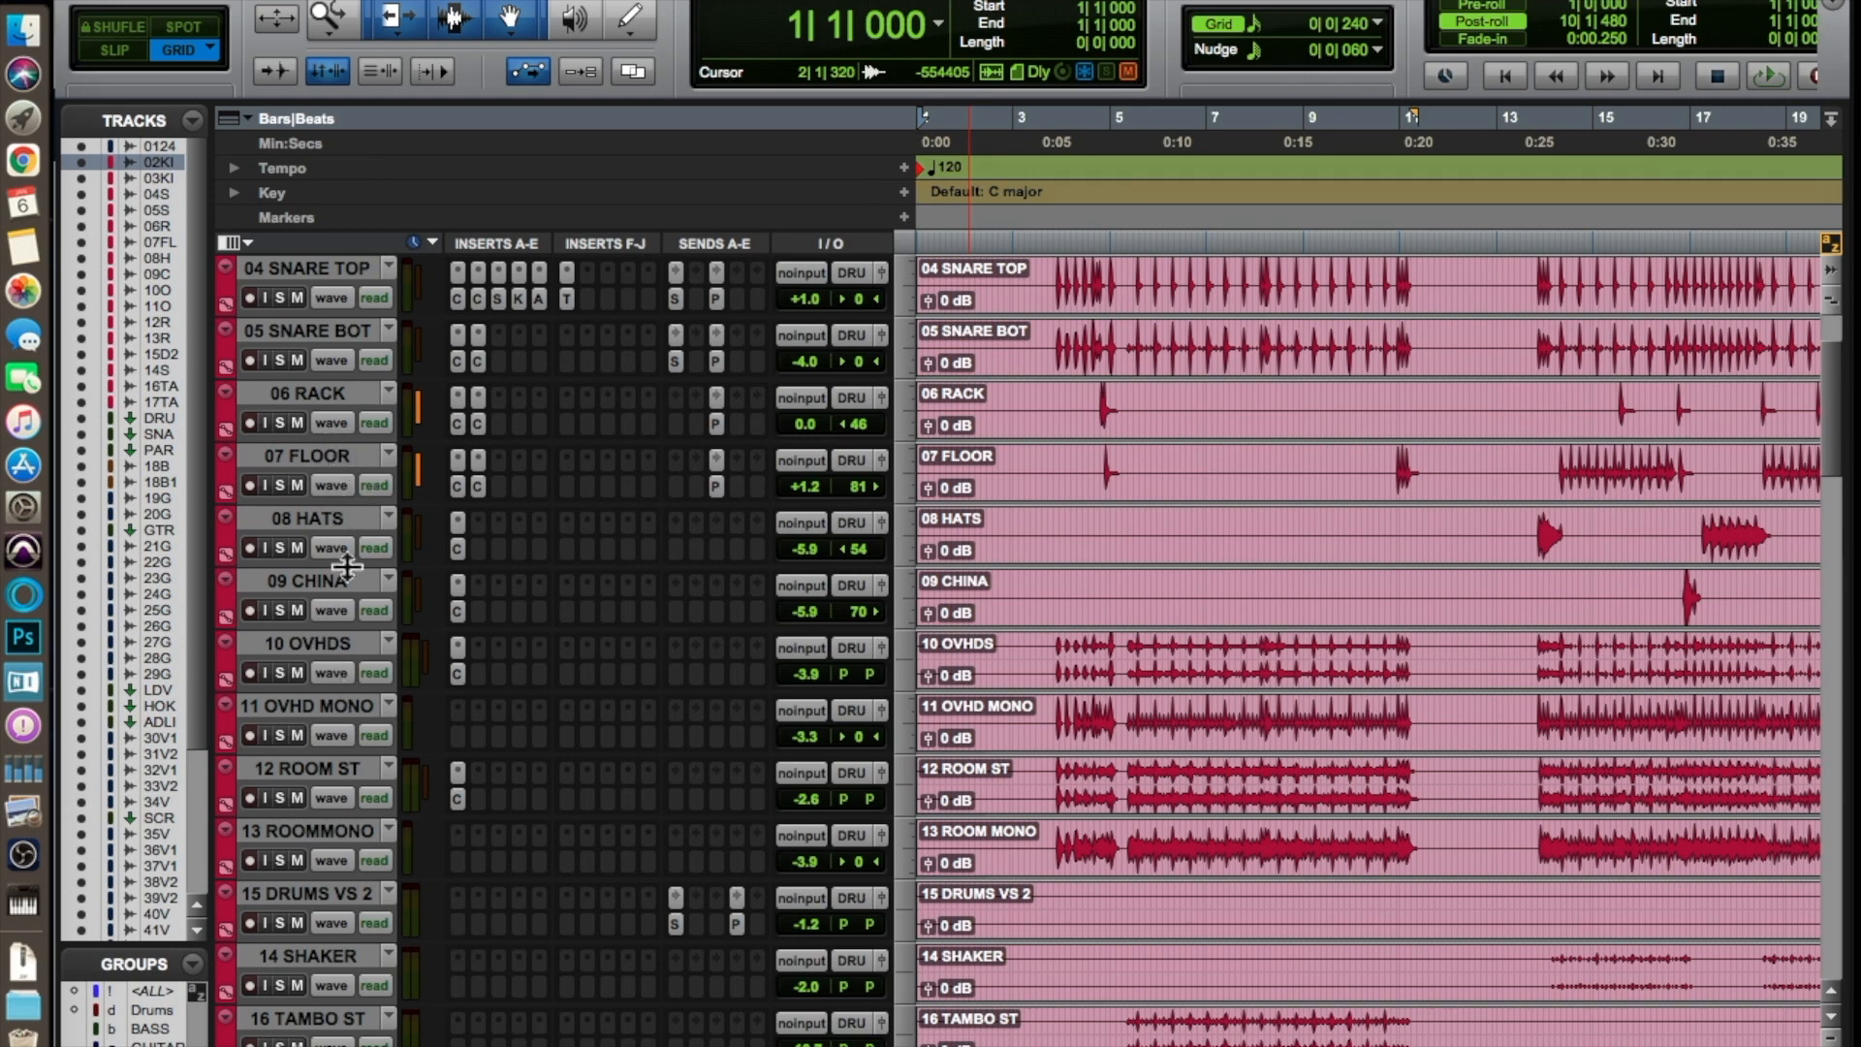
{"action": "scroll", "coordinate": [327, 860], "scroll_direction": "down", "scroll_amount": 3}
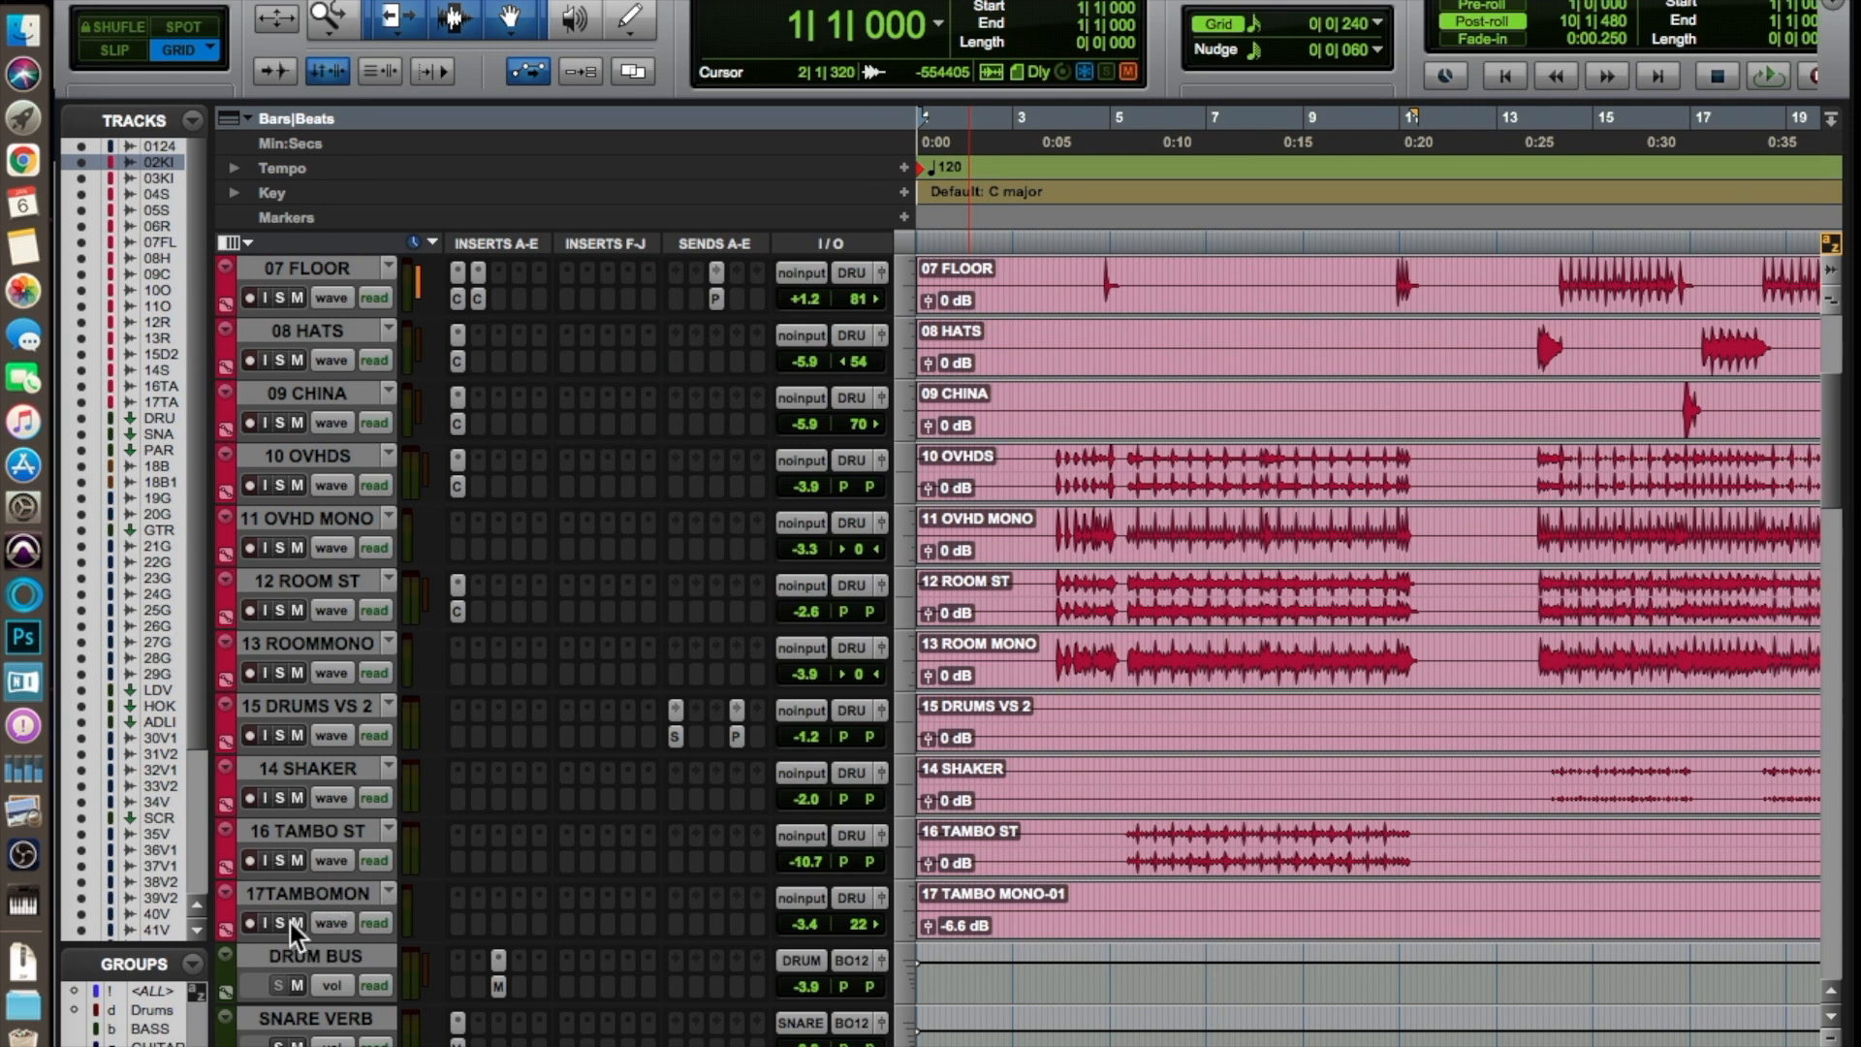
{"action": "left_click", "coordinate": [321, 894], "text": "shift"}
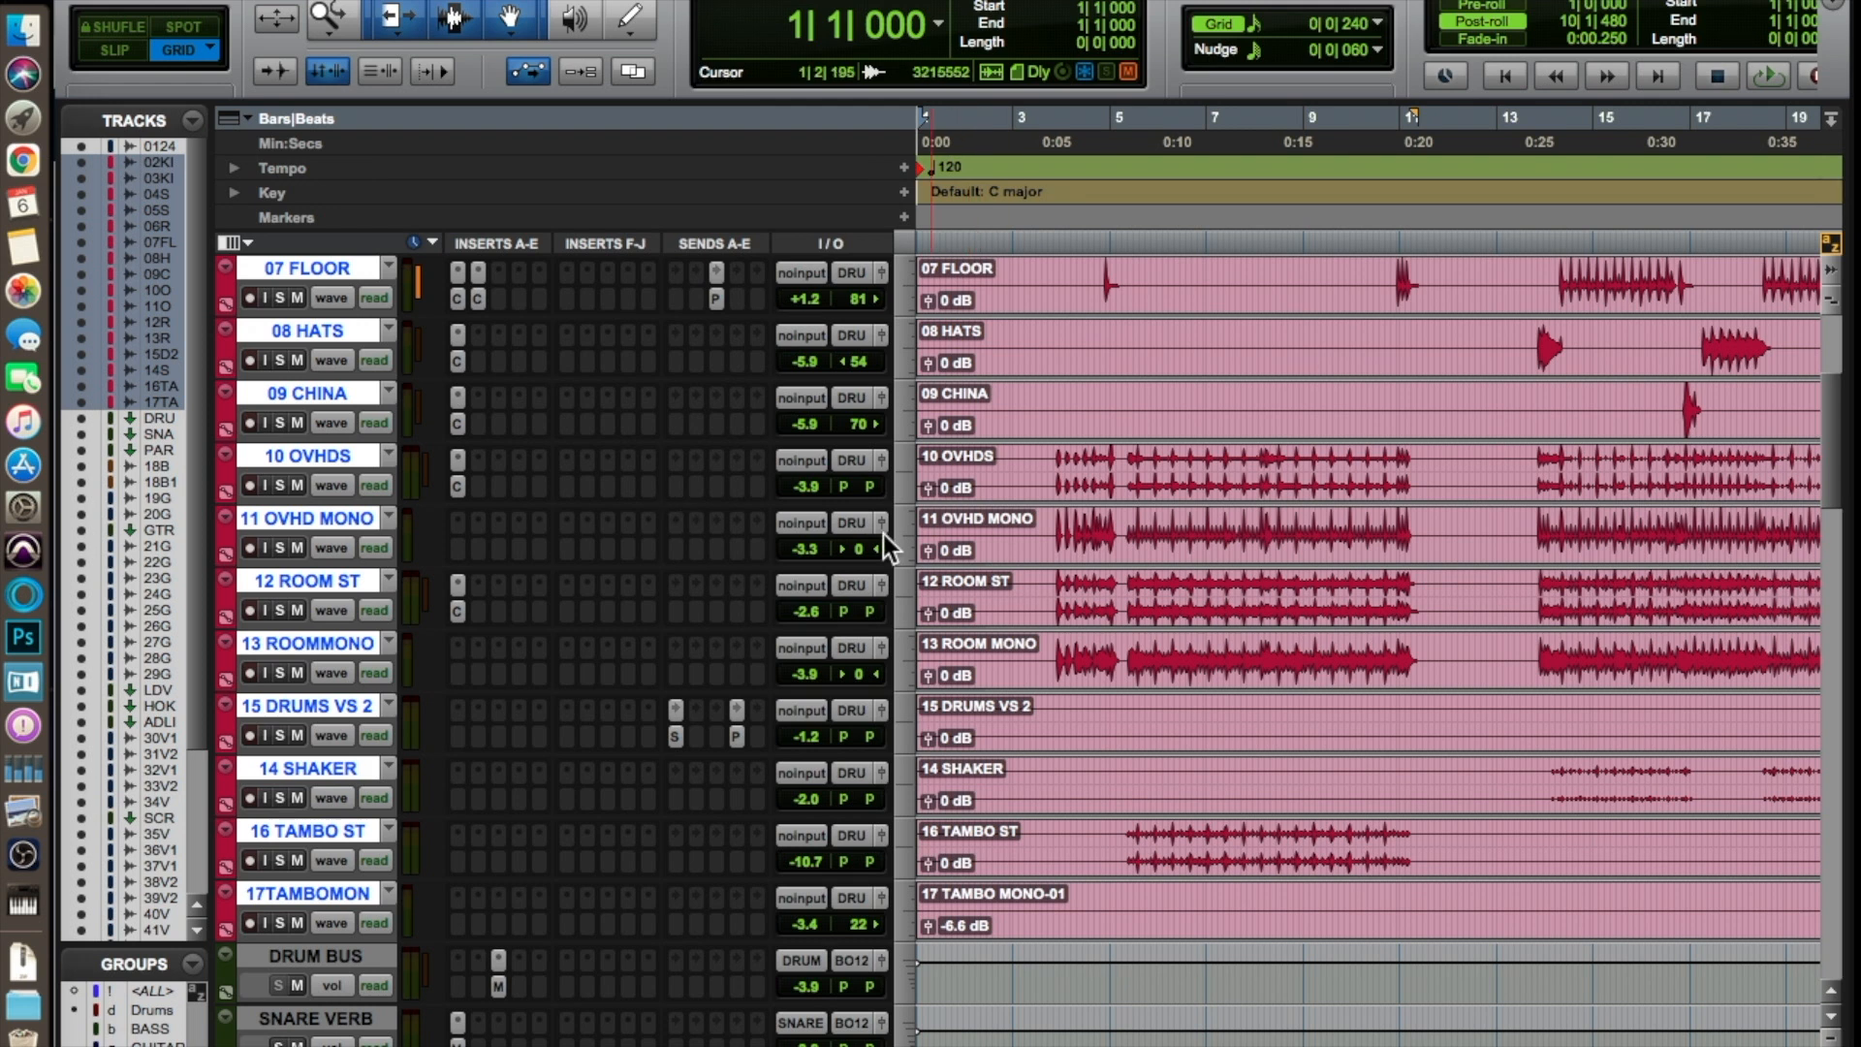
Step: Check the output and bus choices for the selected drum tracks, including DRUM BUS (Stereo), without changing the assignment
{"action": "left_click", "coordinate": [851, 524]}
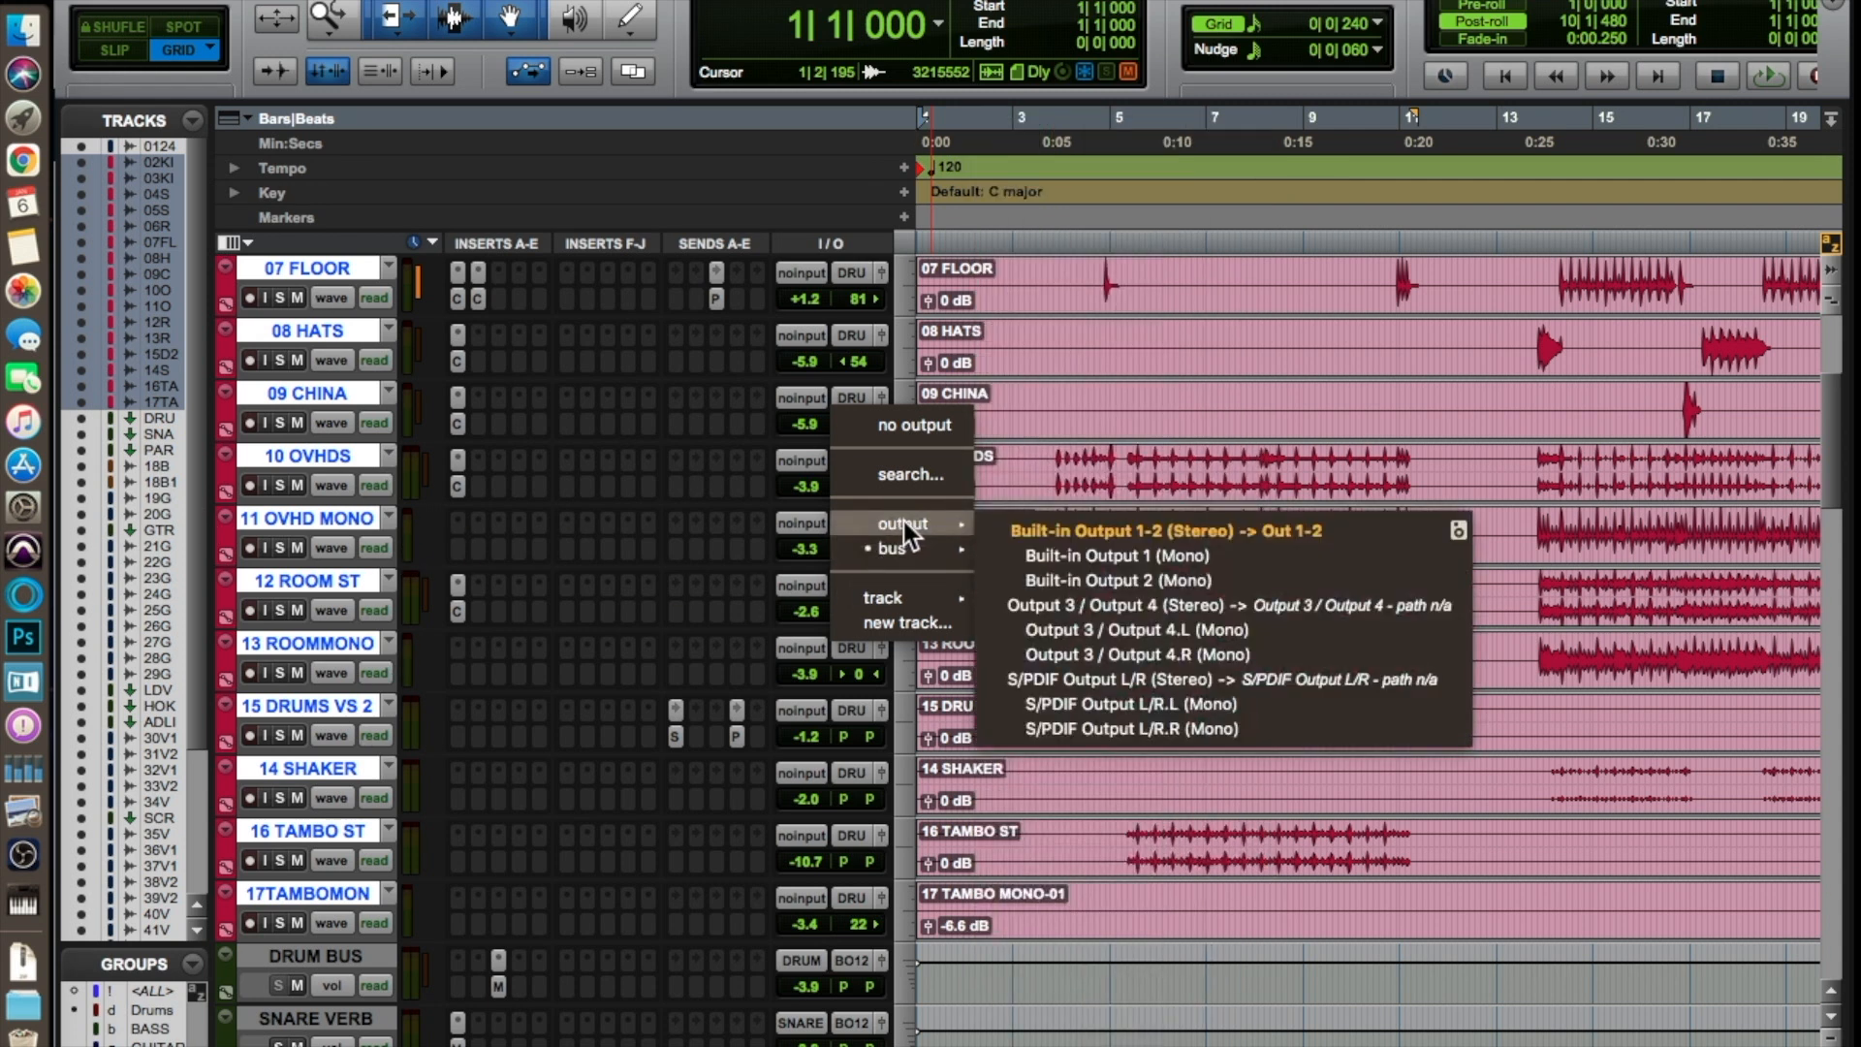
{"action": "mouse_move", "coordinate": [926, 548]}
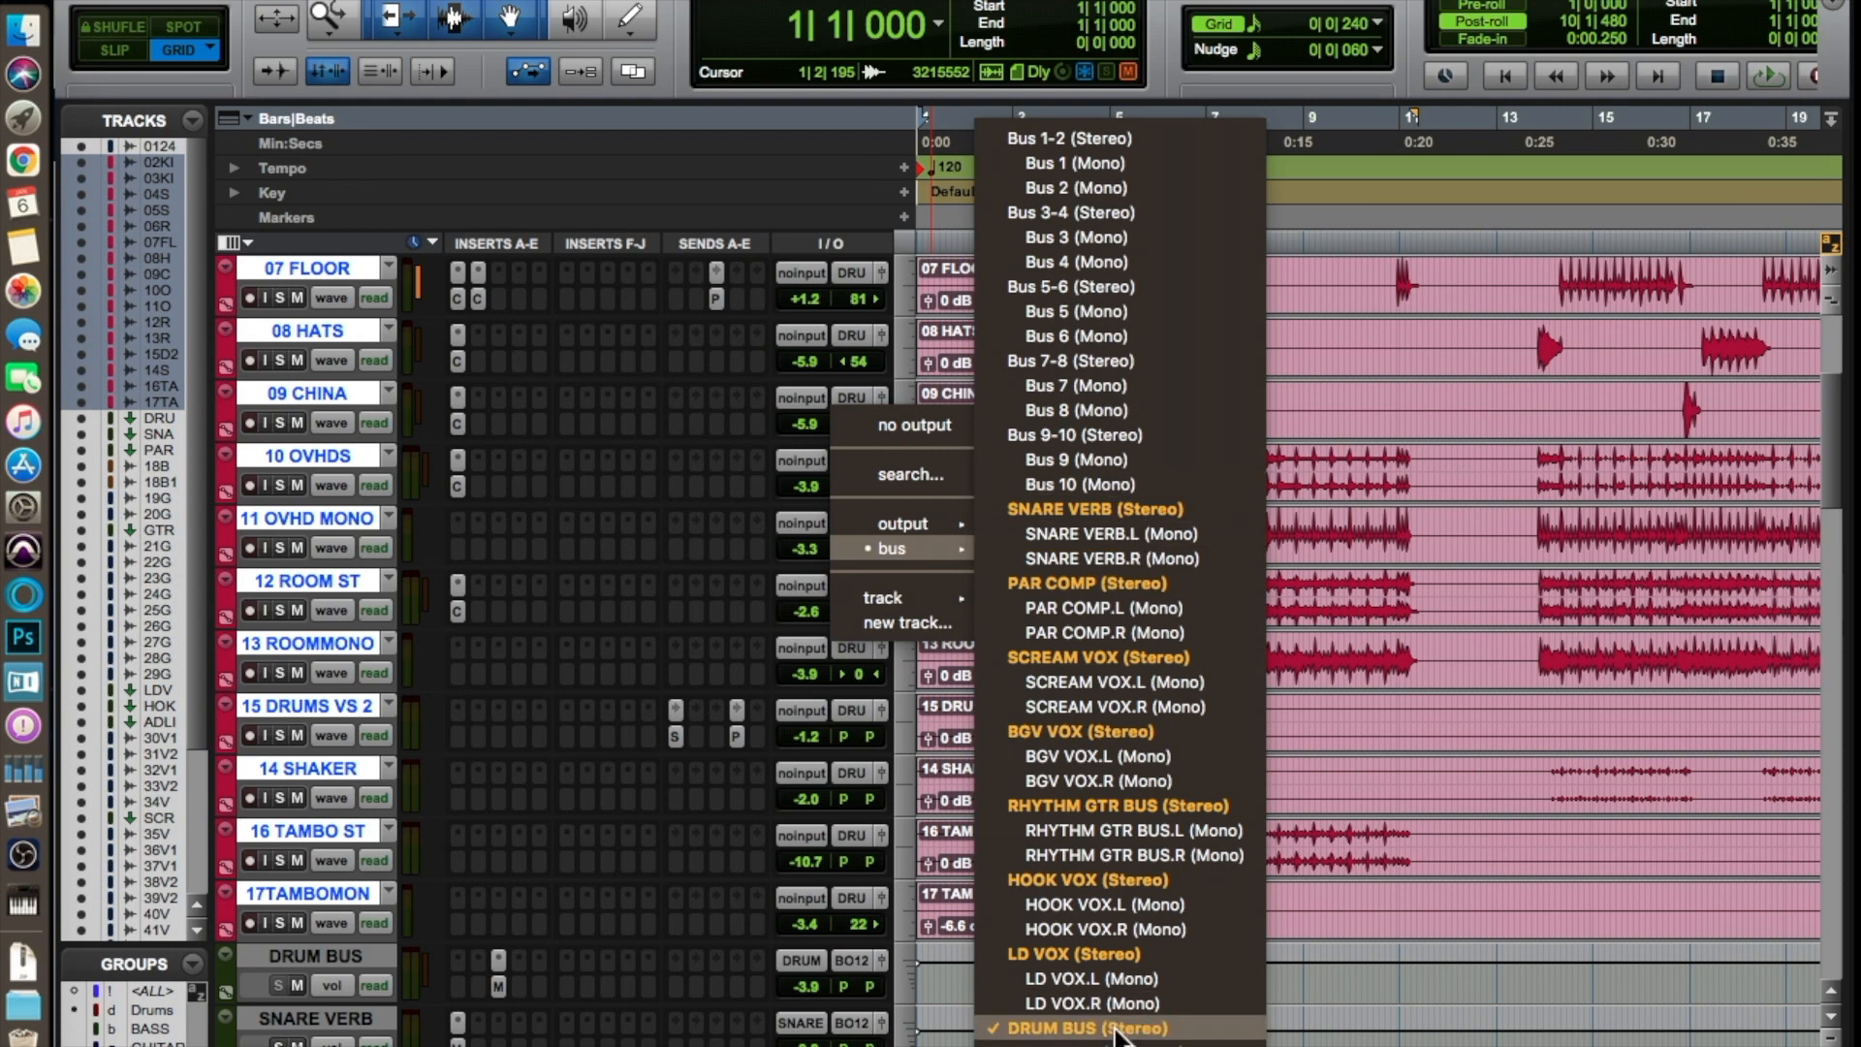
{"action": "left_click", "coordinate": [615, 462]}
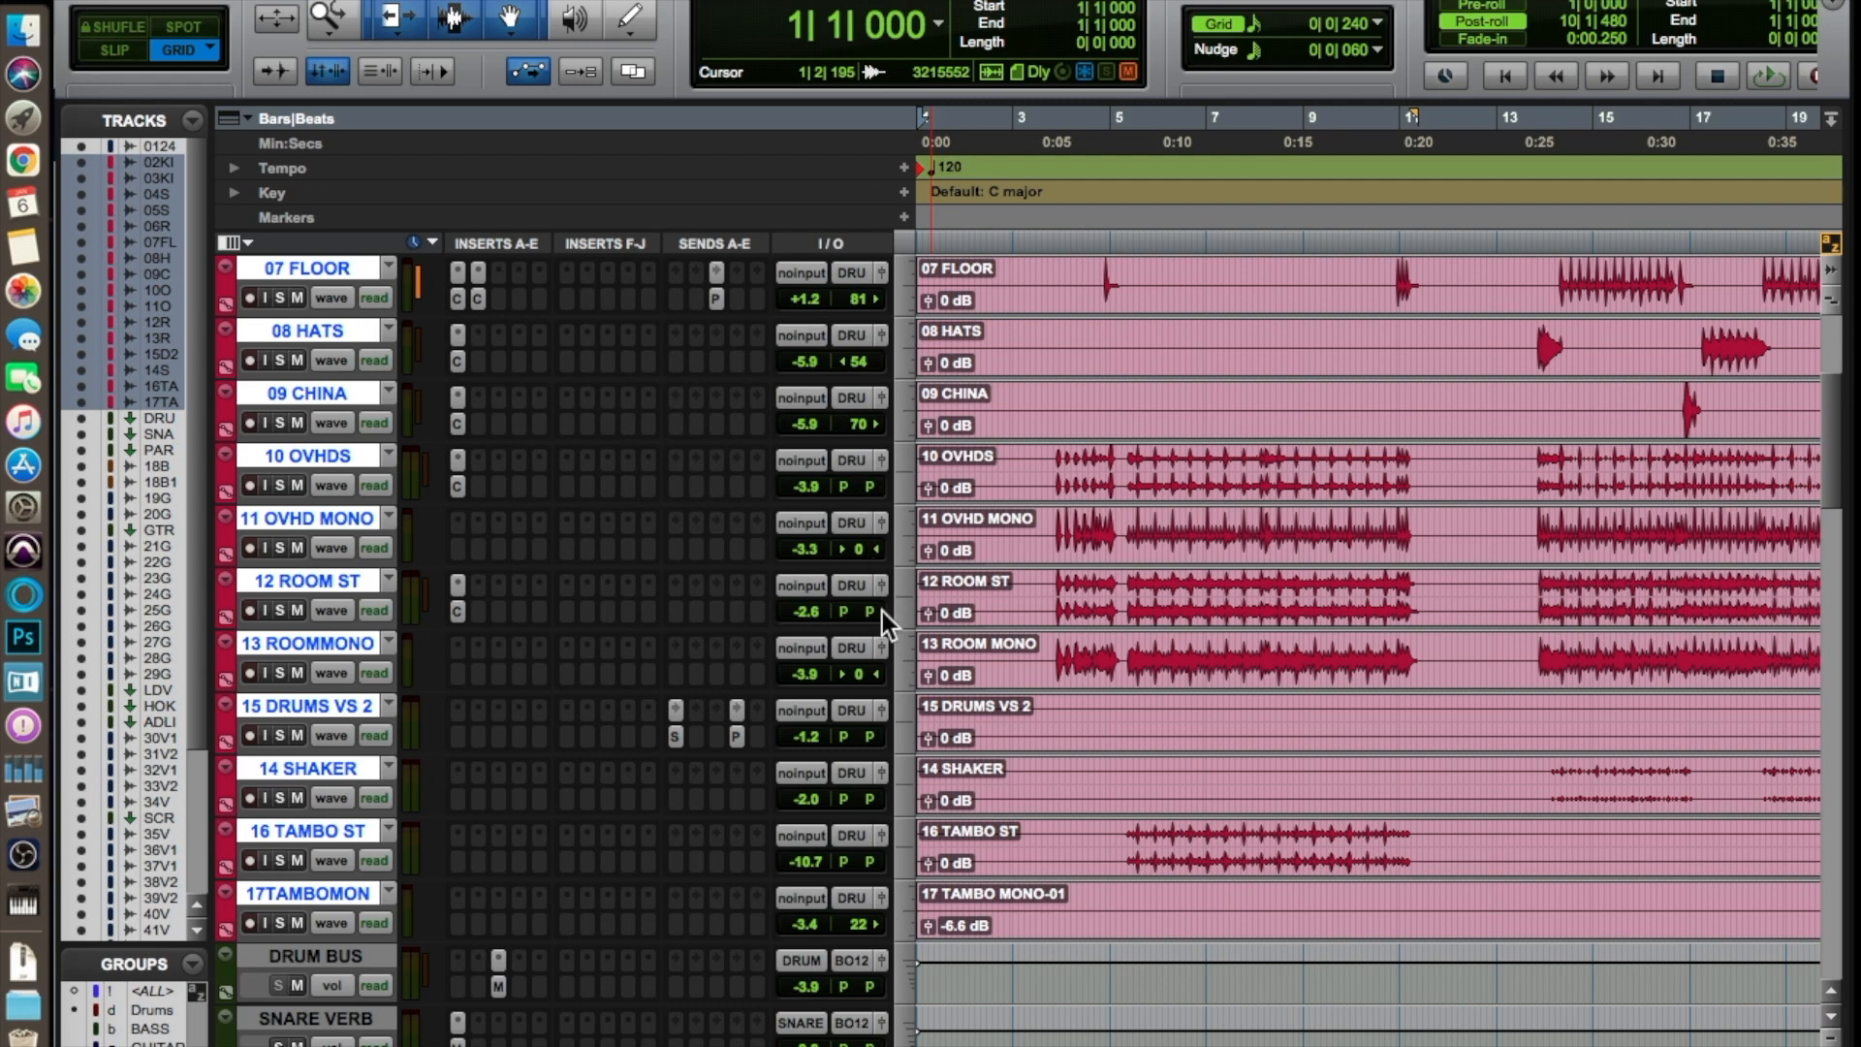
Step: Select only the PAR COMP track below the drum tracks
{"action": "scroll", "coordinate": [374, 674], "scroll_direction": "down", "scroll_amount": 4}
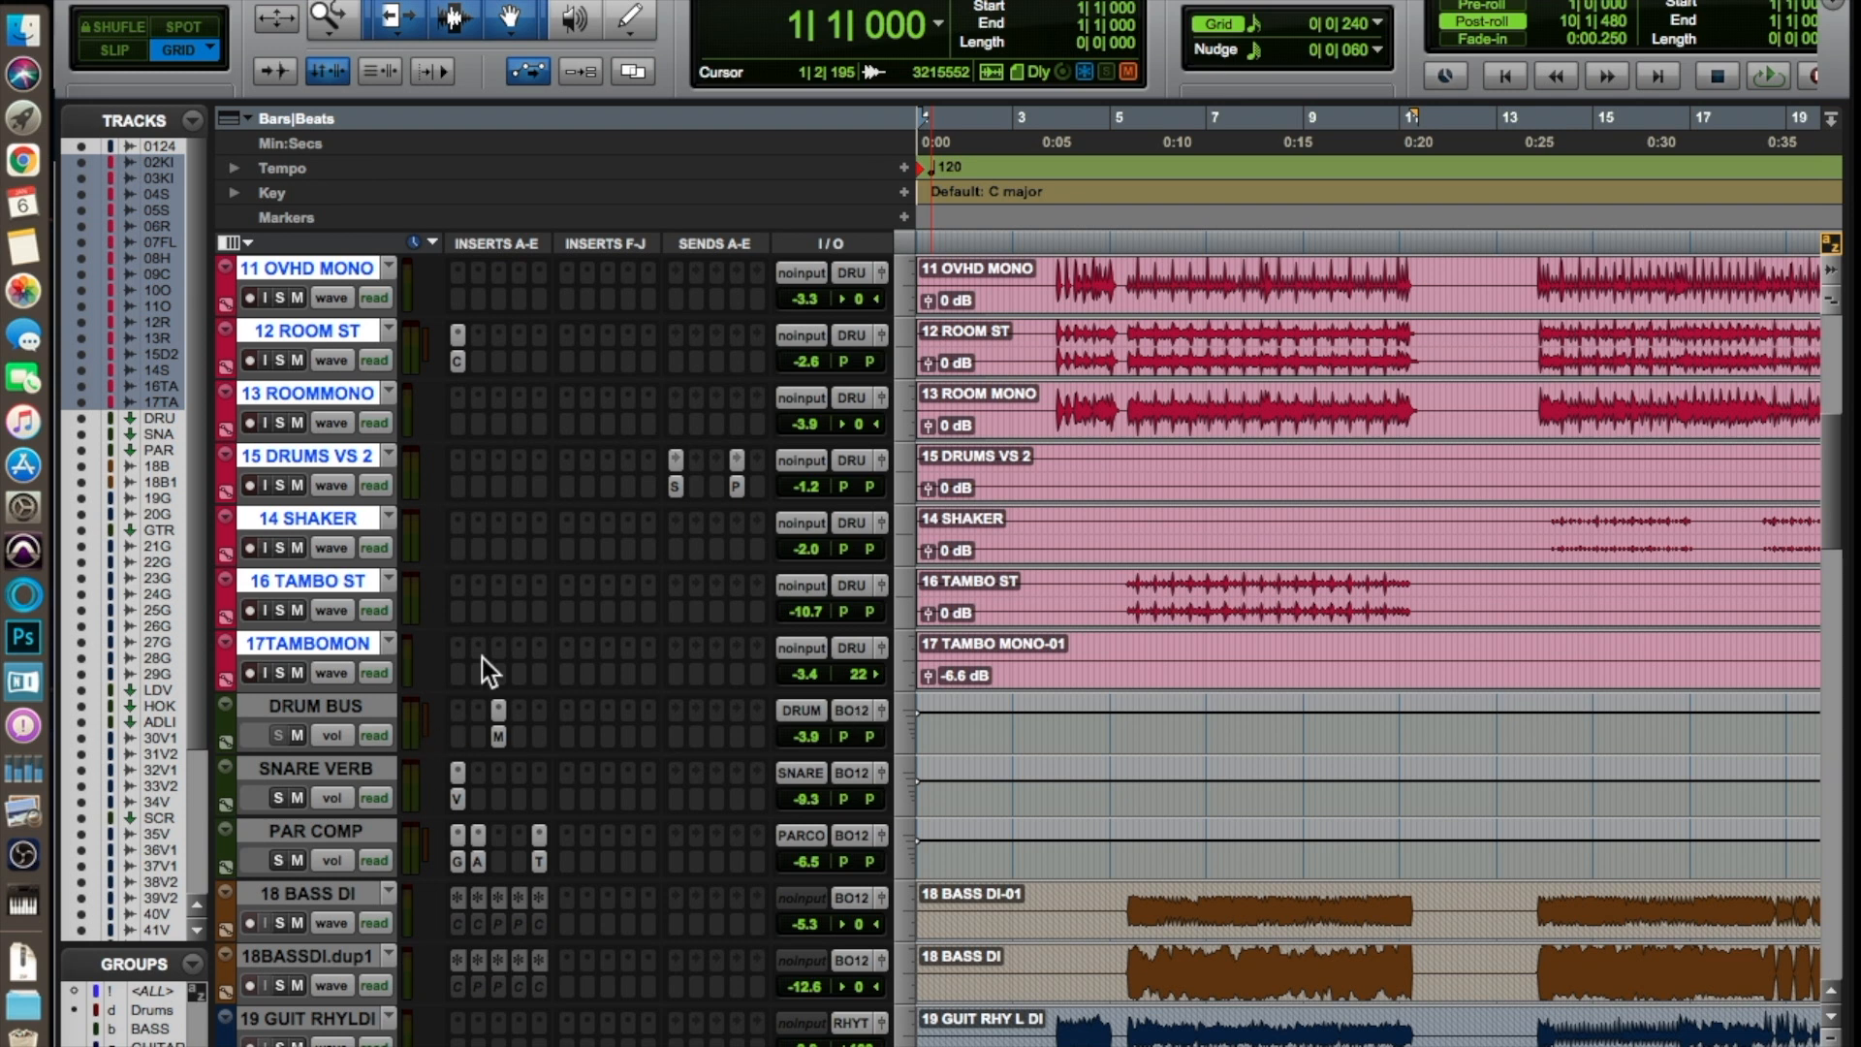
{"action": "left_click", "coordinate": [333, 831]}
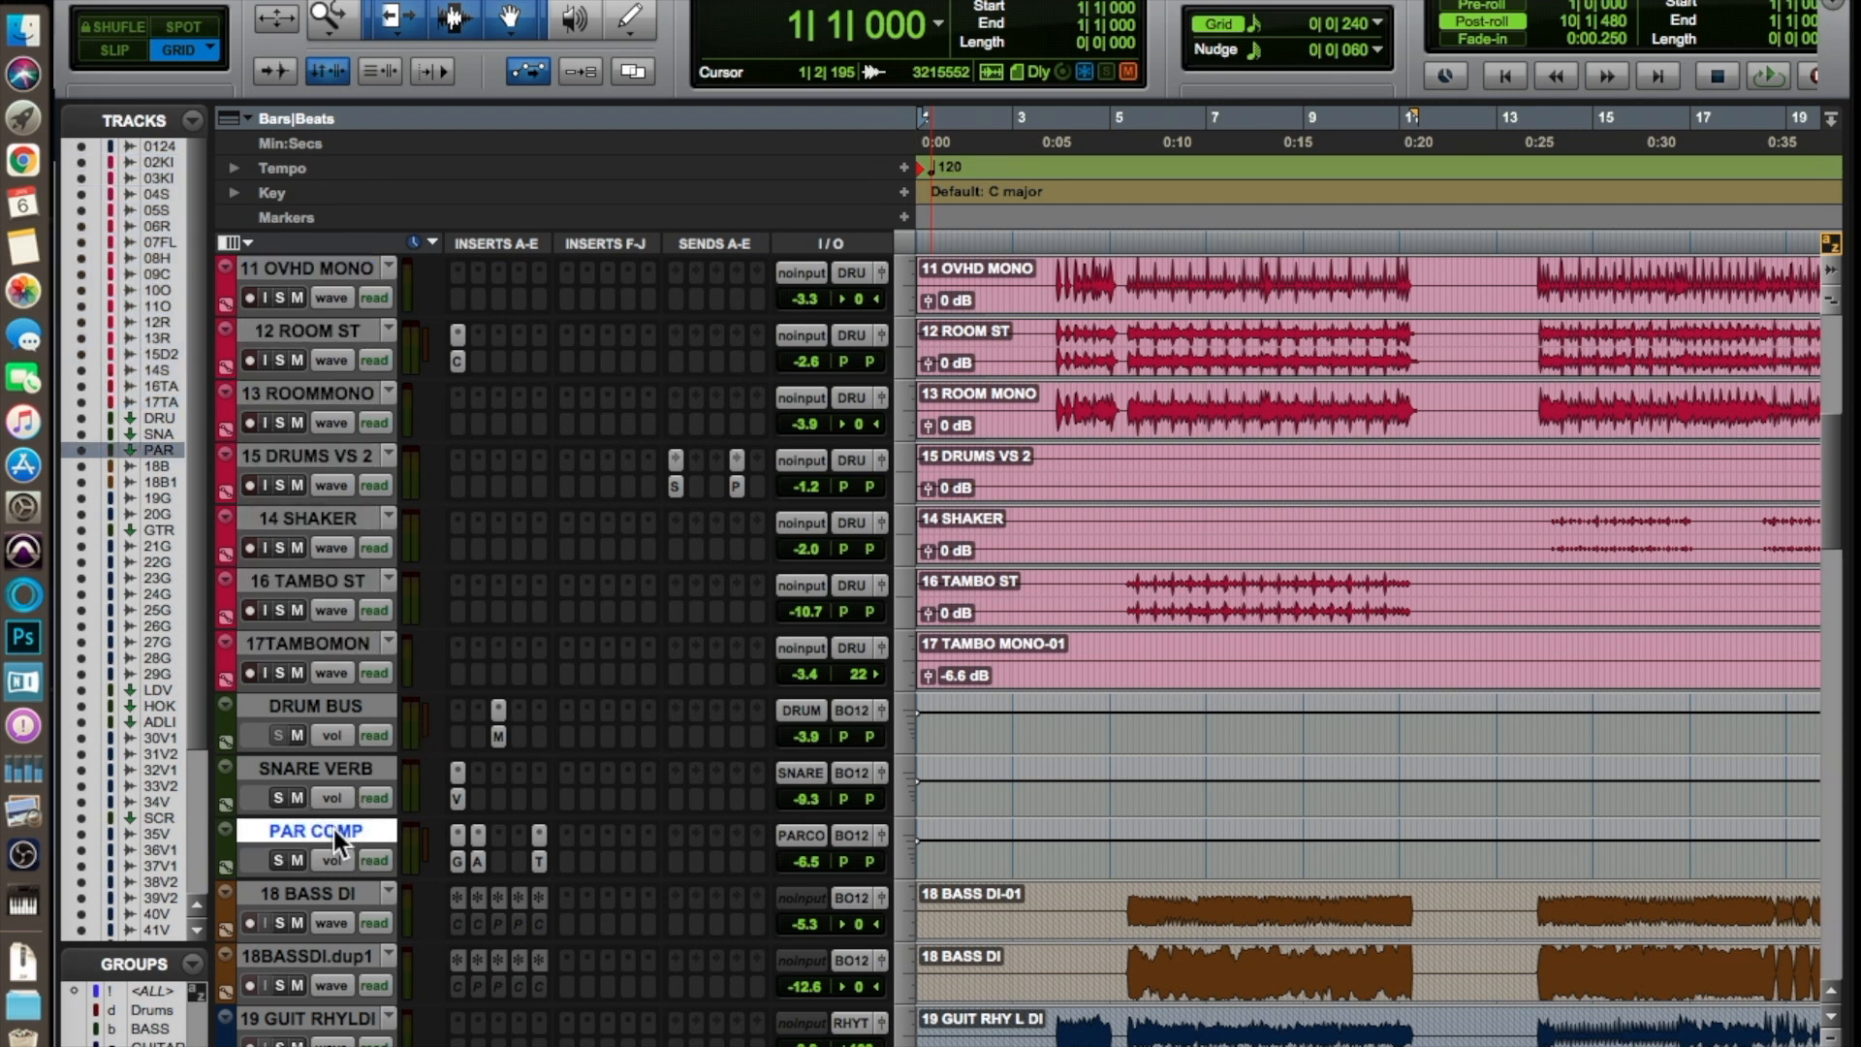
Step: Examine the output routing of the drum and DRUM BUS tracks and the drum tracks' sends to PAR COMP
{"action": "scroll", "coordinate": [679, 697], "scroll_direction": "up", "scroll_amount": 8}
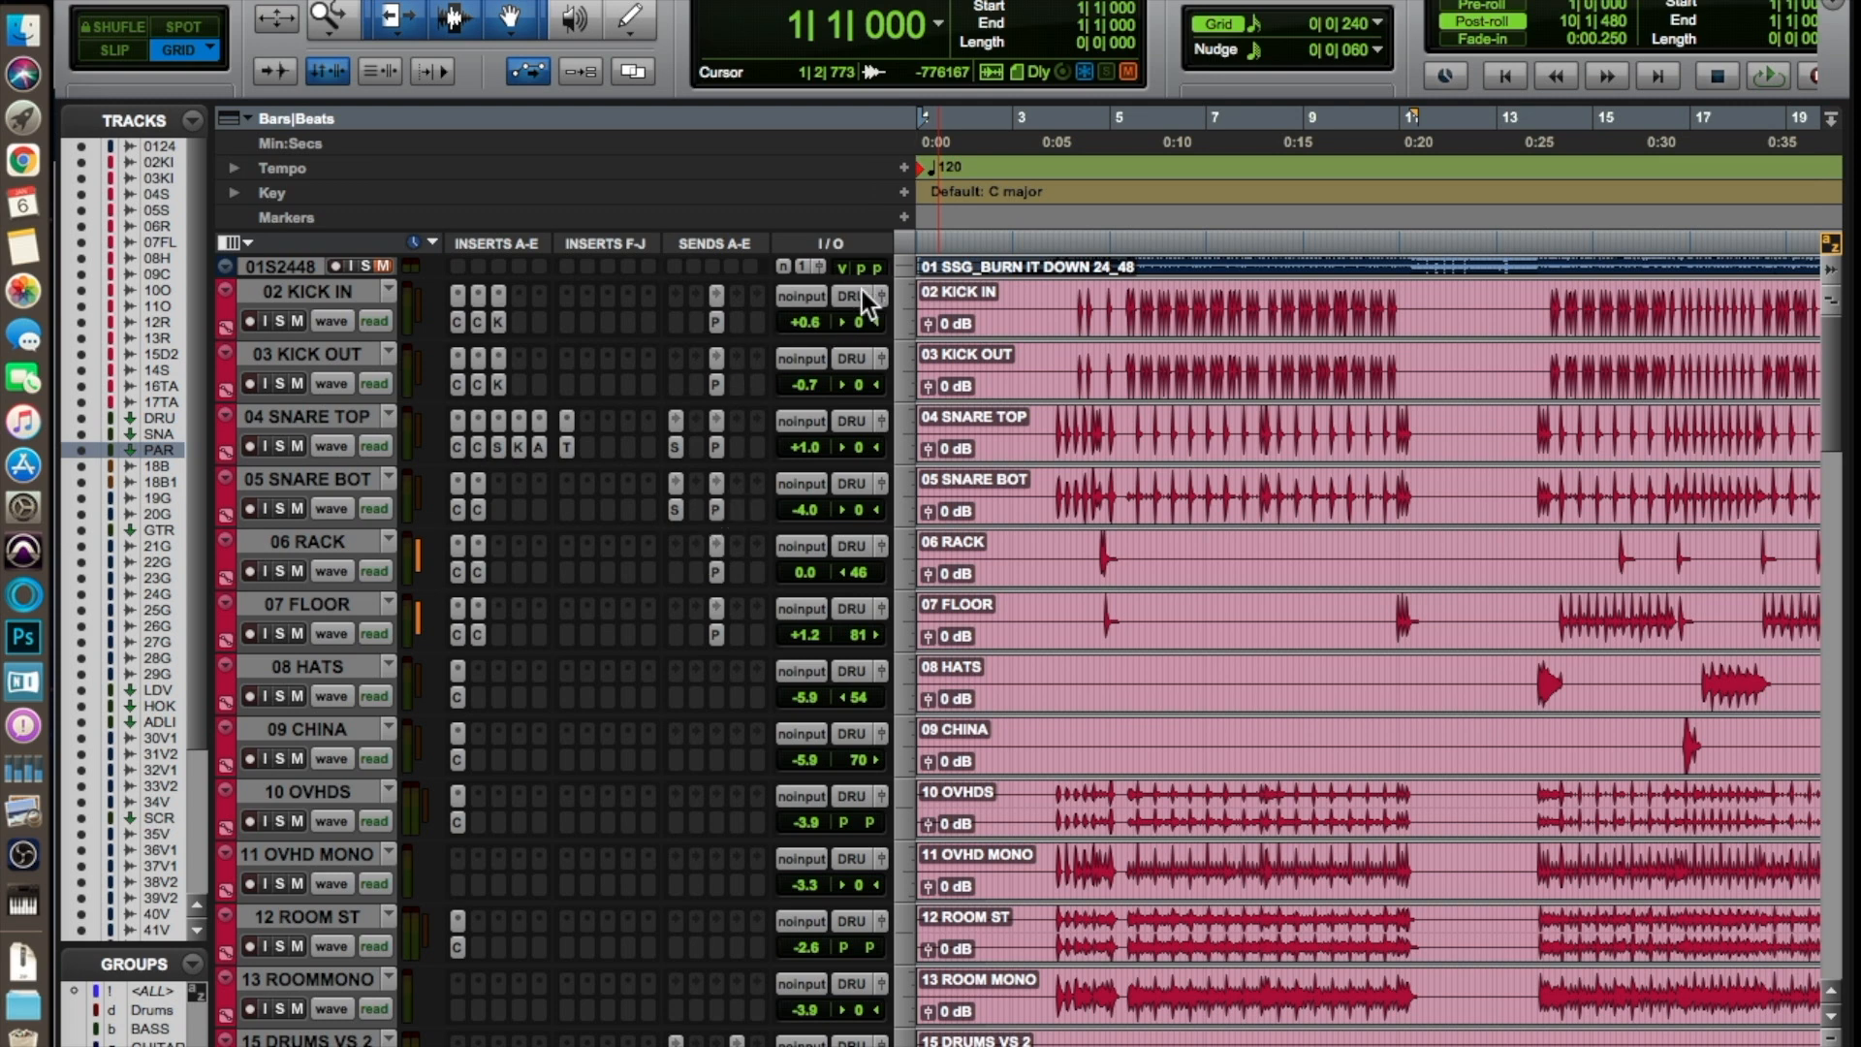
{"action": "scroll", "coordinate": [835, 634], "scroll_direction": "down", "scroll_amount": 4}
{"action": "scroll", "coordinate": [837, 634], "scroll_direction": "right", "scroll_amount": 1}
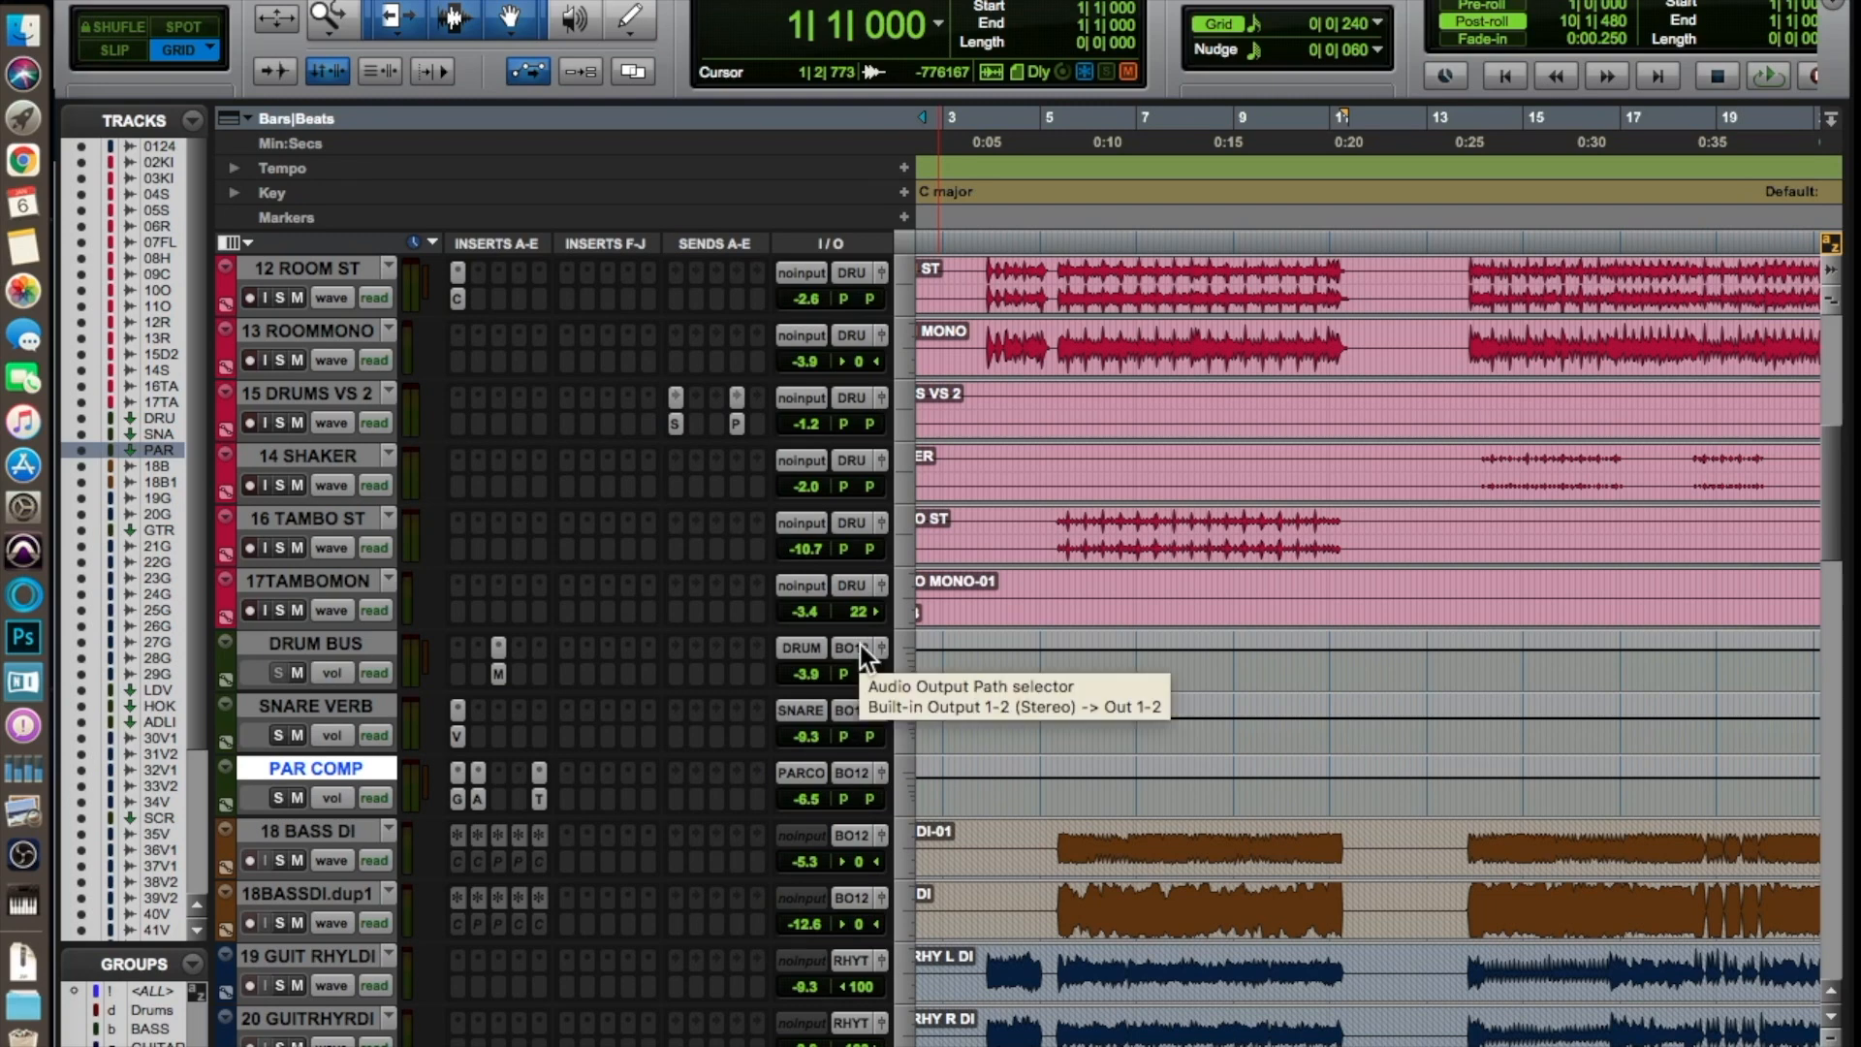
{"action": "scroll", "coordinate": [858, 644], "scroll_direction": "right", "scroll_amount": 1}
{"action": "scroll", "coordinate": [860, 644], "scroll_direction": "up", "scroll_amount": 4}
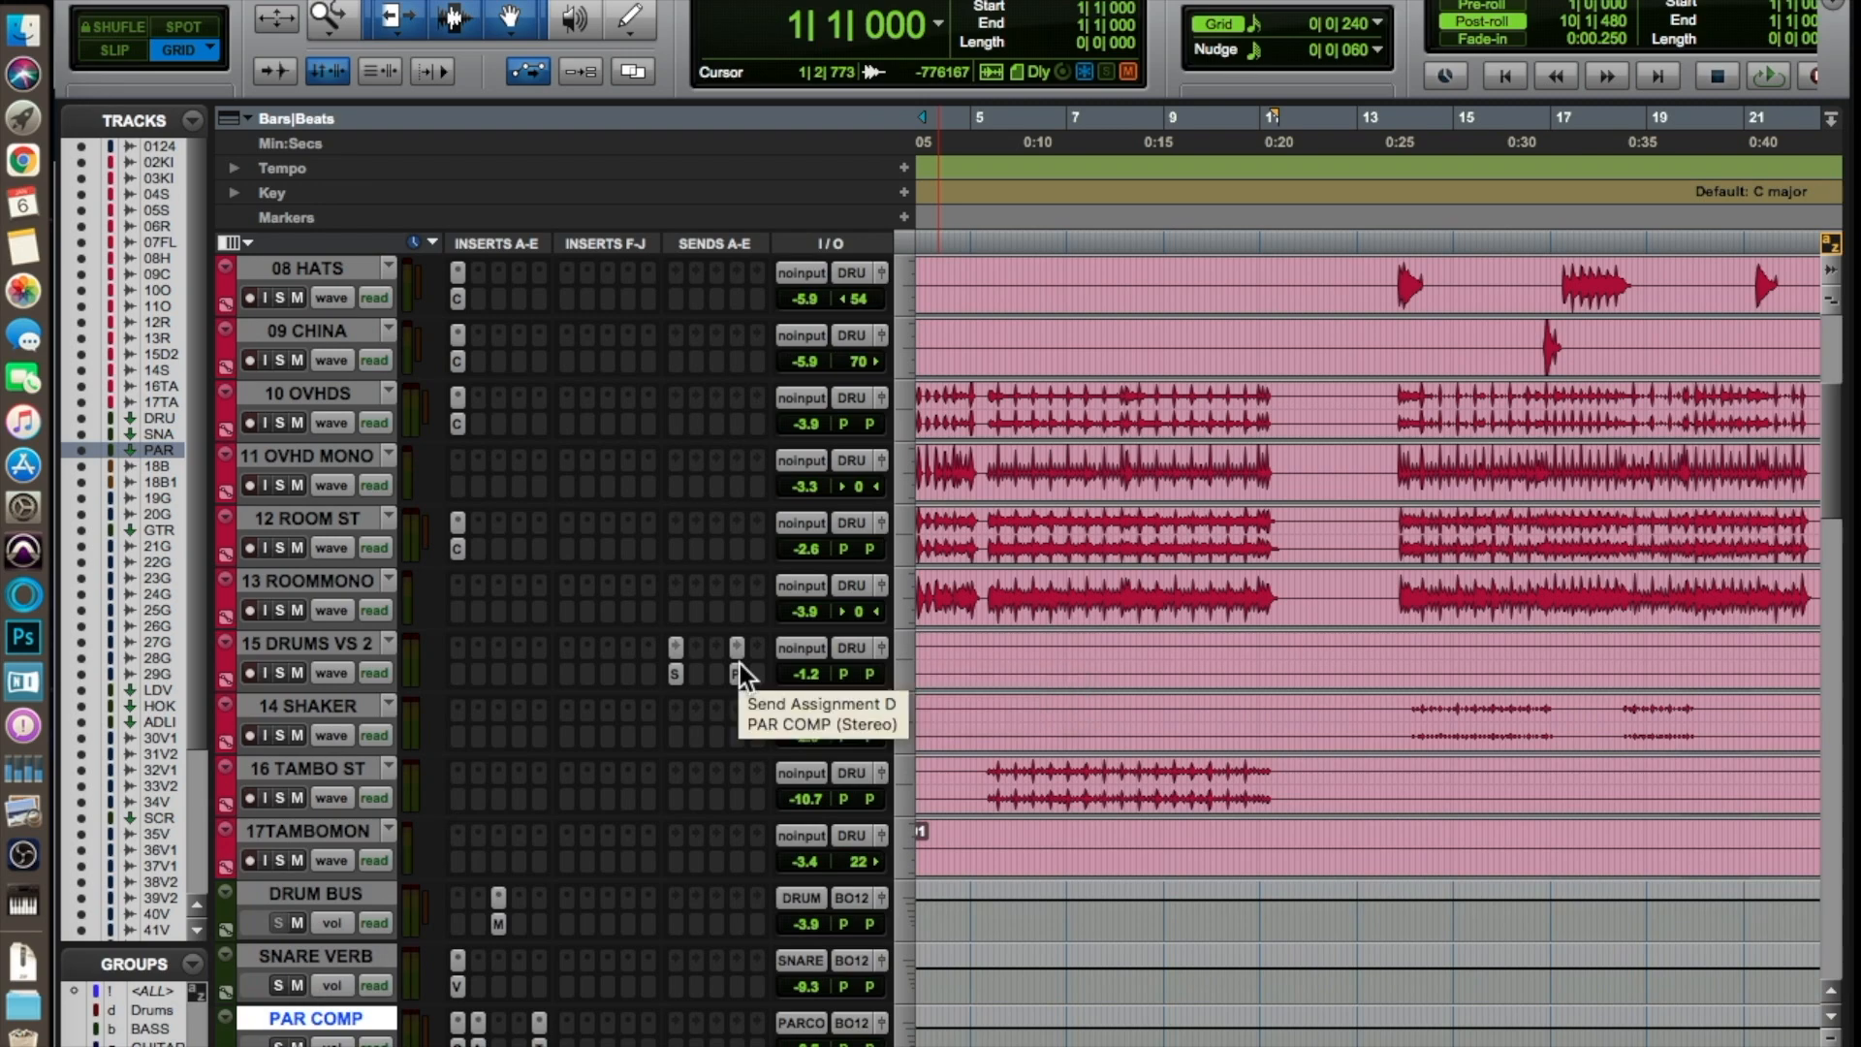
{"action": "scroll", "coordinate": [740, 665], "scroll_direction": "down", "scroll_amount": 2}
{"action": "scroll", "coordinate": [740, 665], "scroll_direction": "up", "scroll_amount": 9}
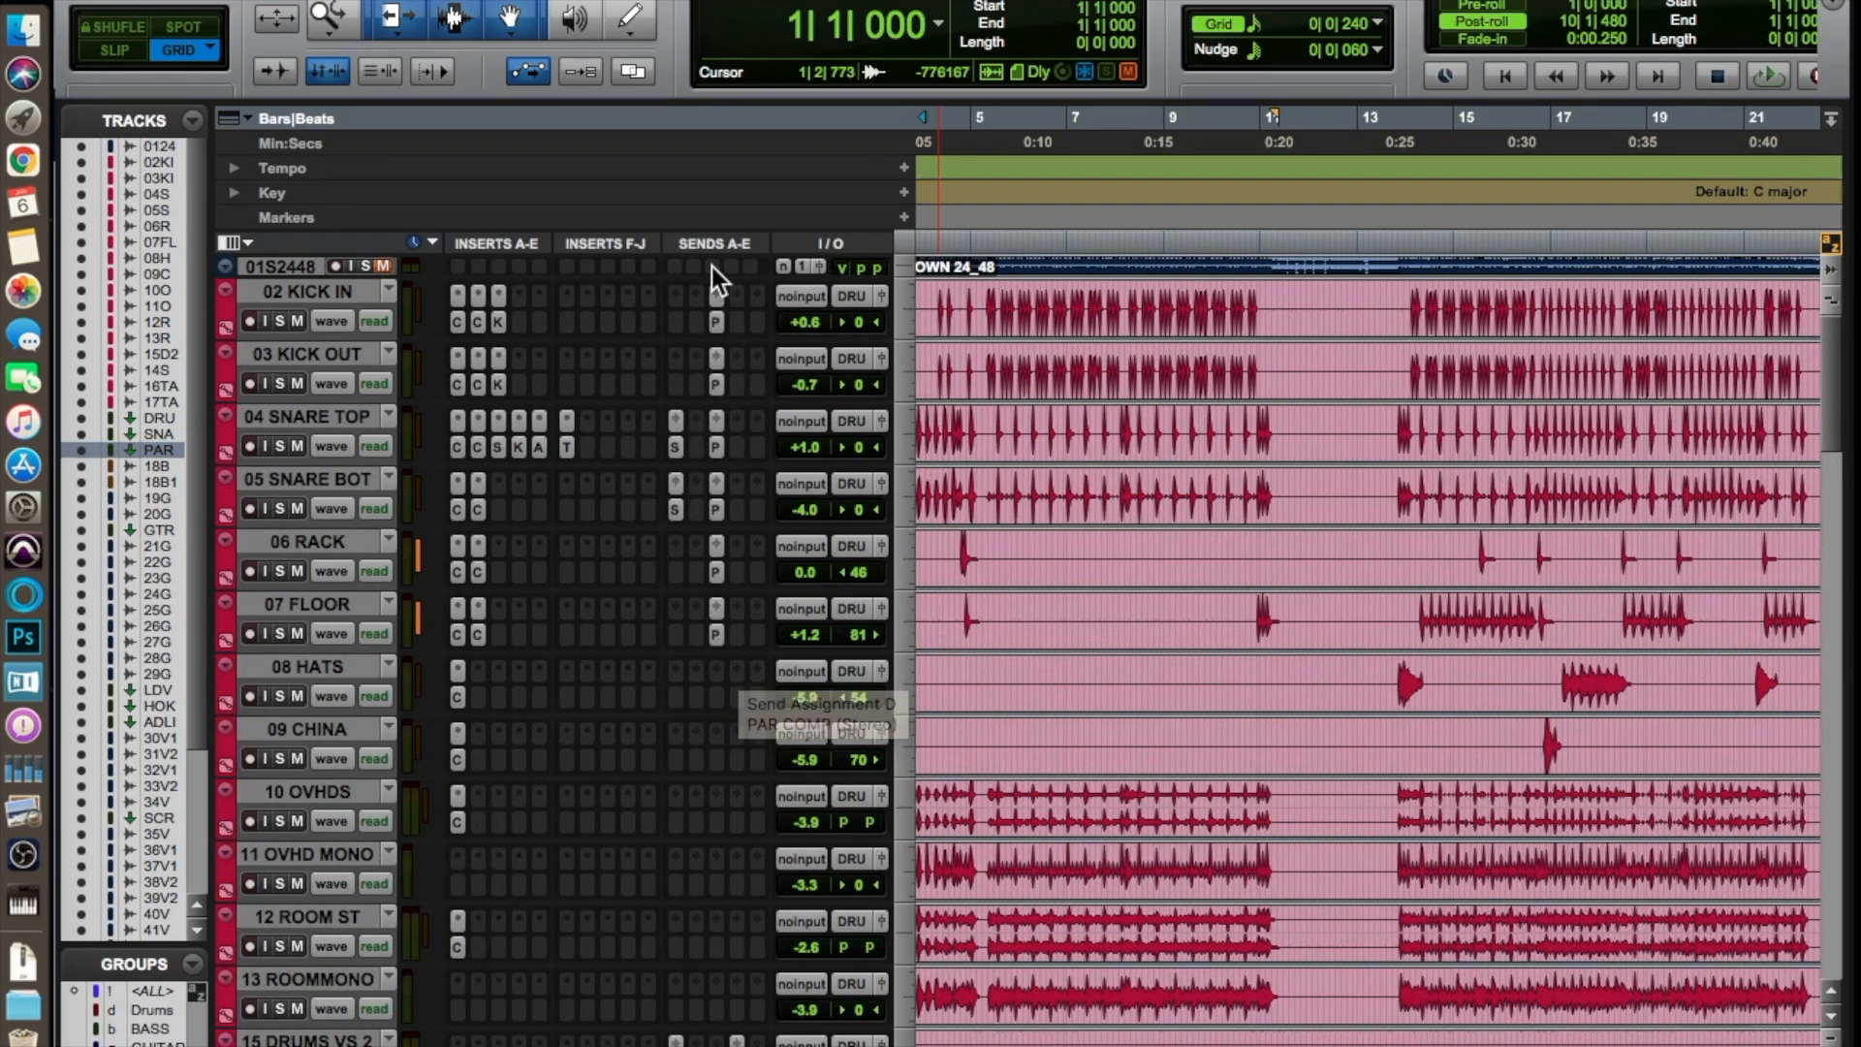
{"action": "scroll", "coordinate": [722, 337], "scroll_direction": "down", "scroll_amount": 12}
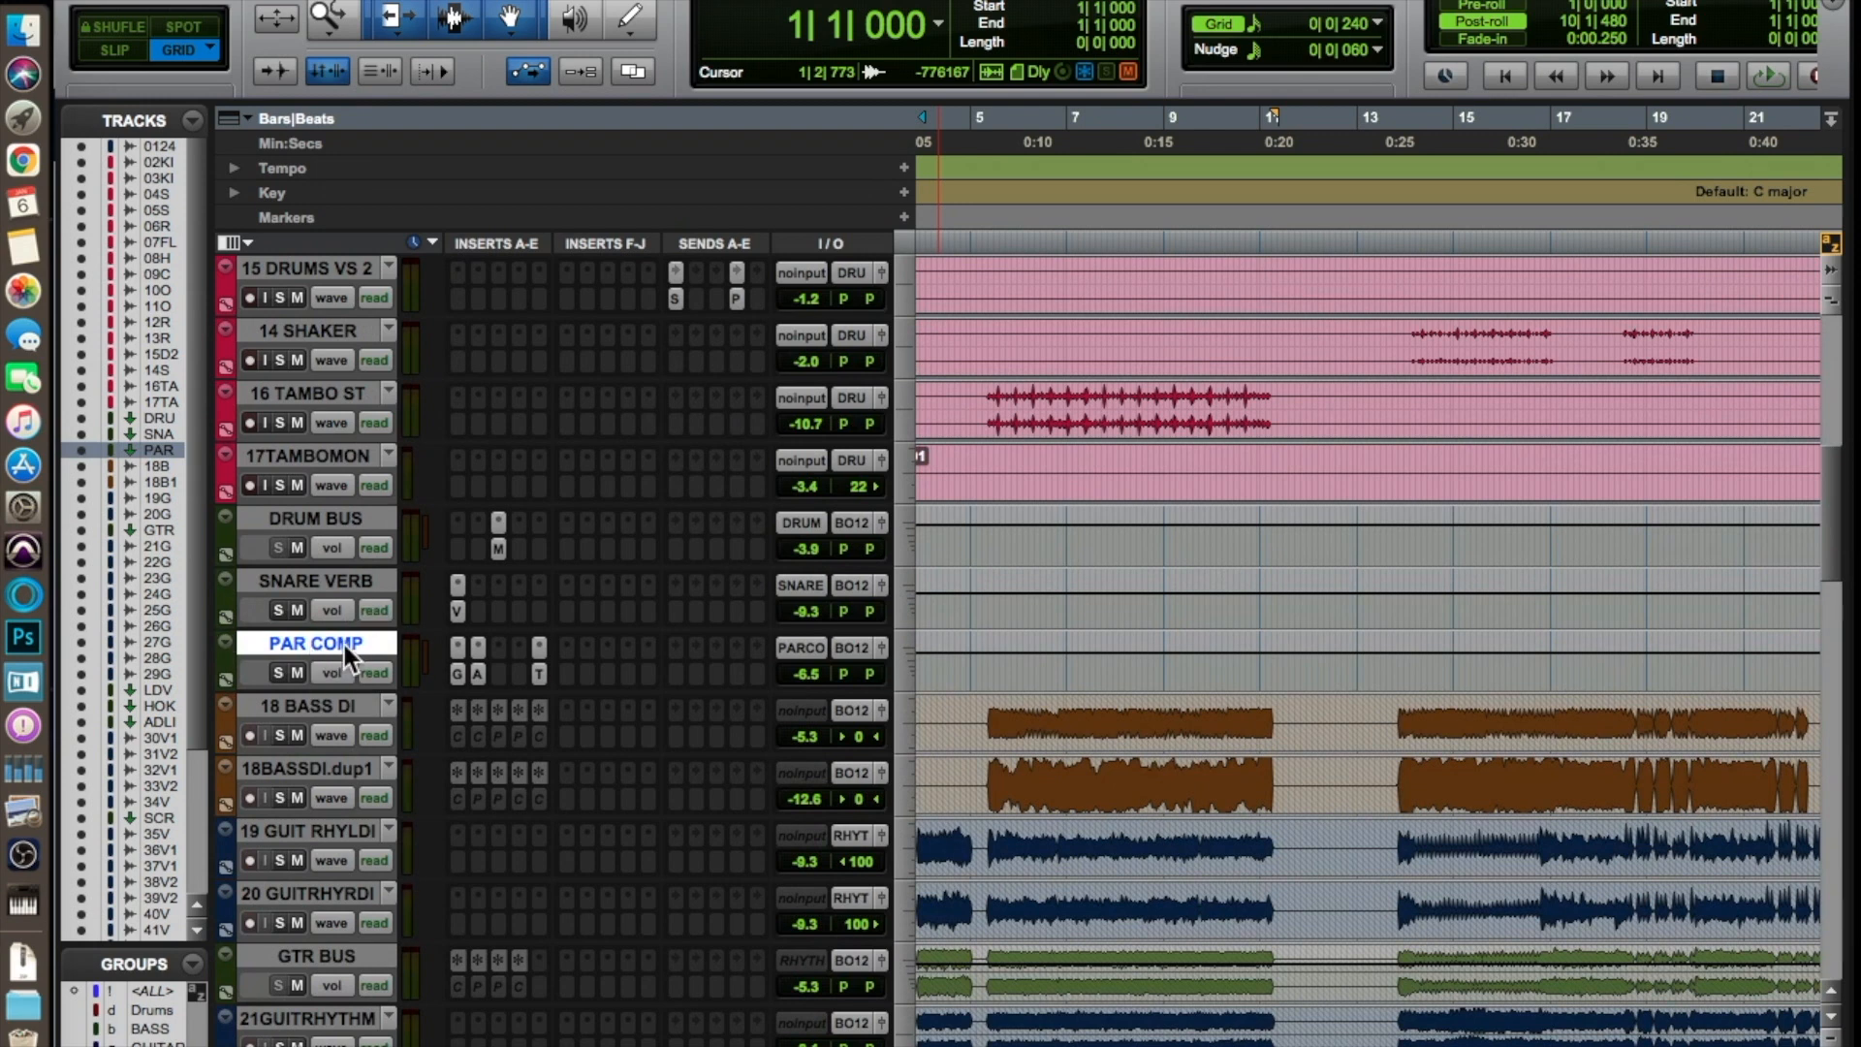
Step: Examine the FG-Grey compressor's attack setting on PAR COMP and view the FG-MU compressor on DRUM BUS
{"action": "left_click", "coordinate": [457, 674]}
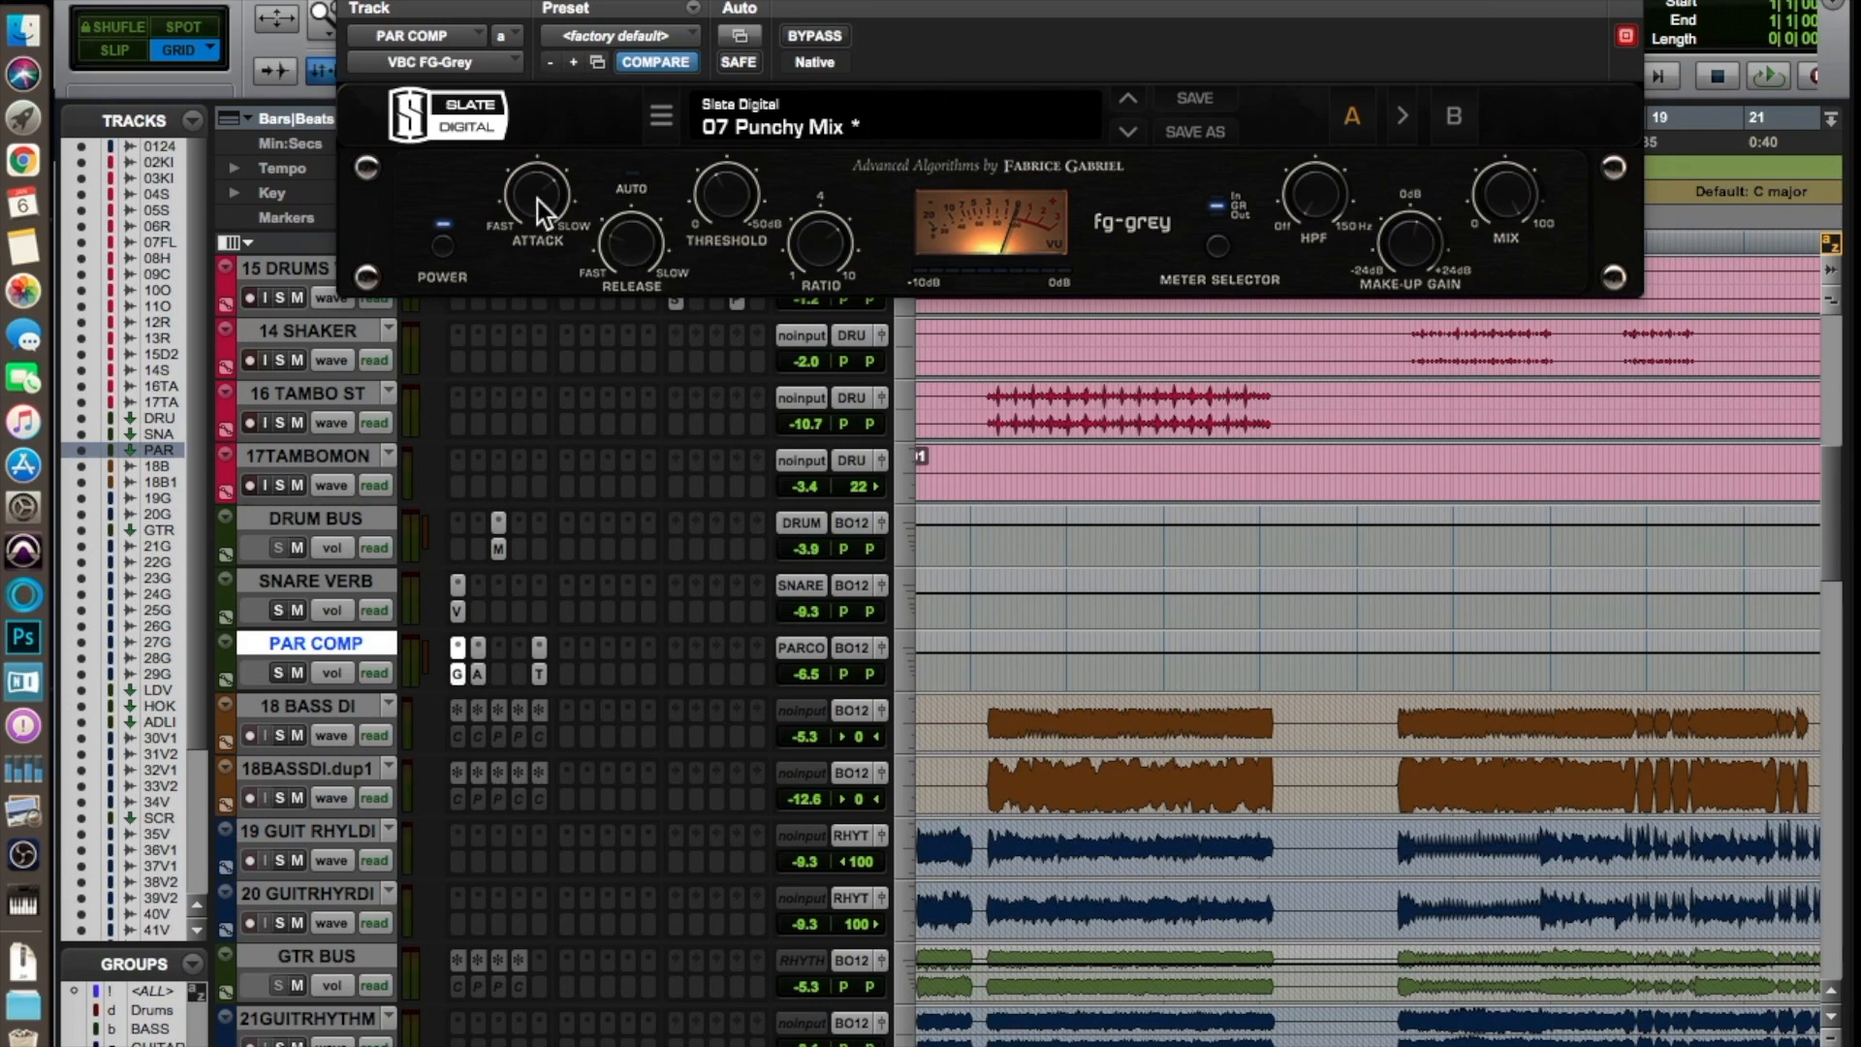
{"action": "mouse_move", "coordinate": [537, 195]}
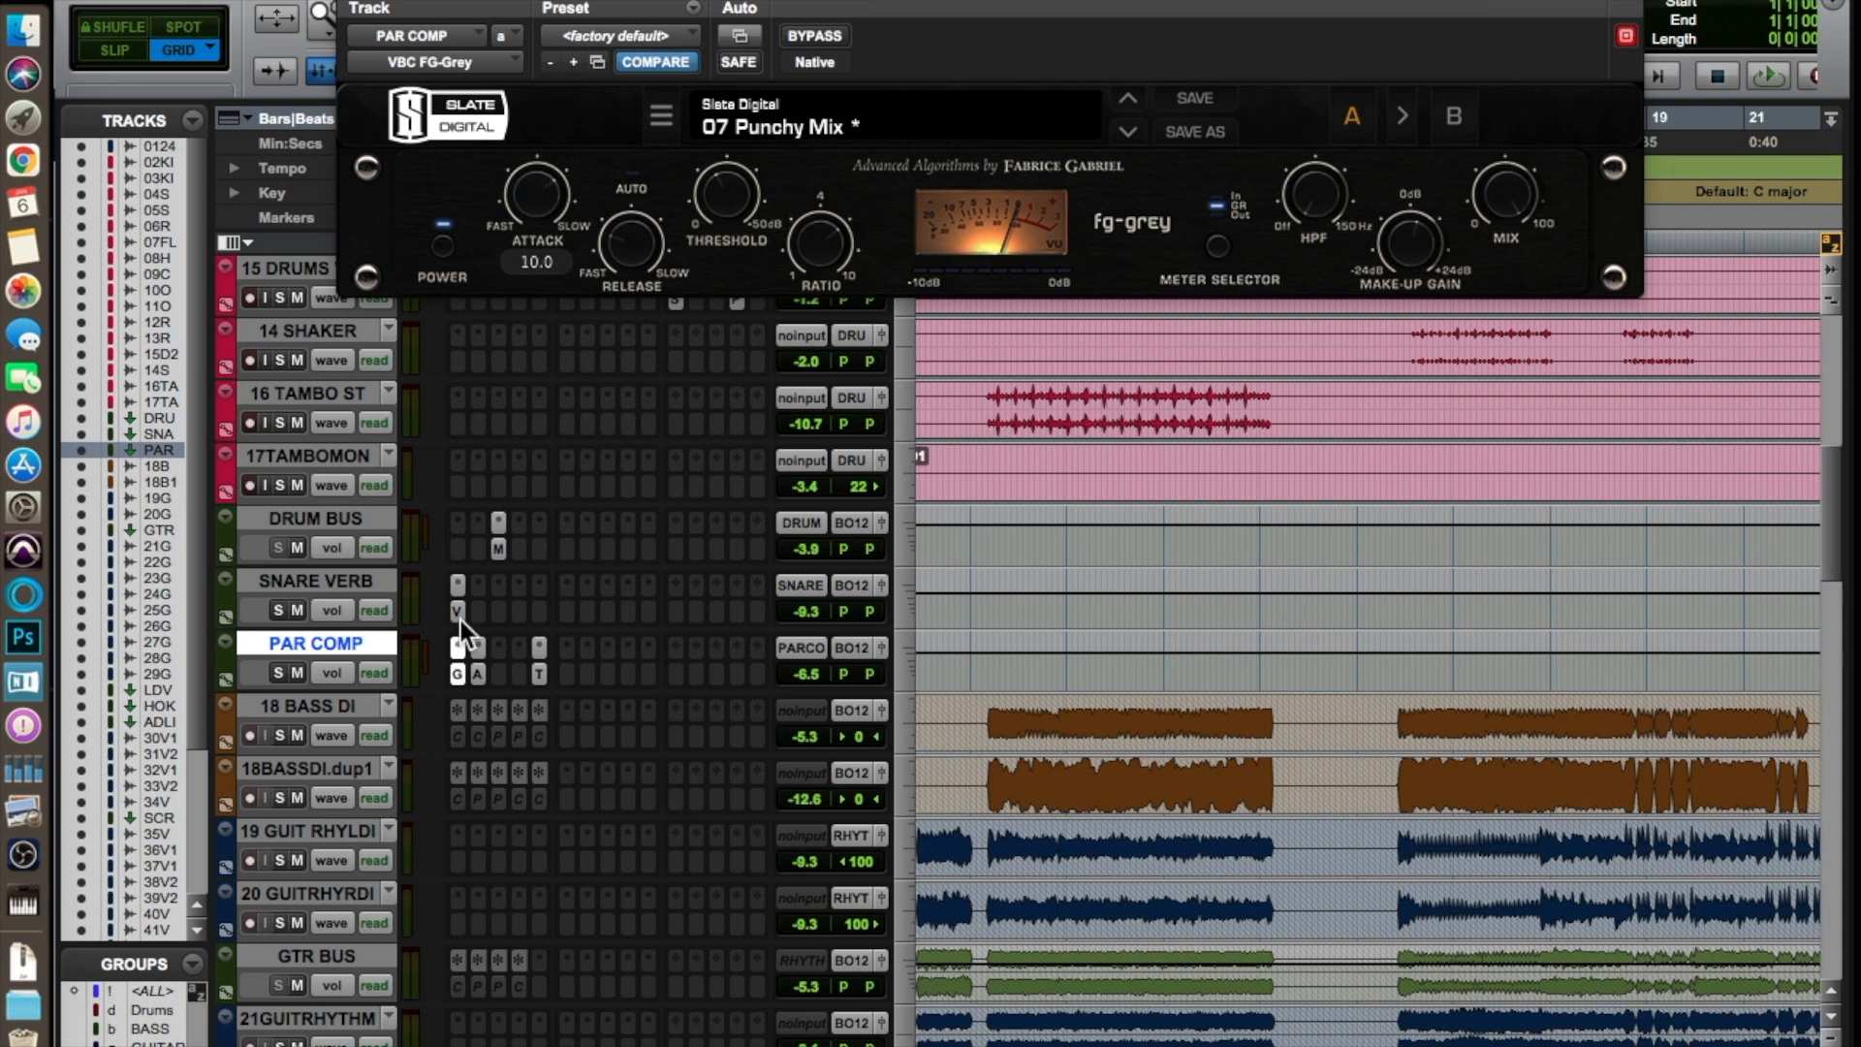
{"action": "left_click", "coordinate": [498, 548]}
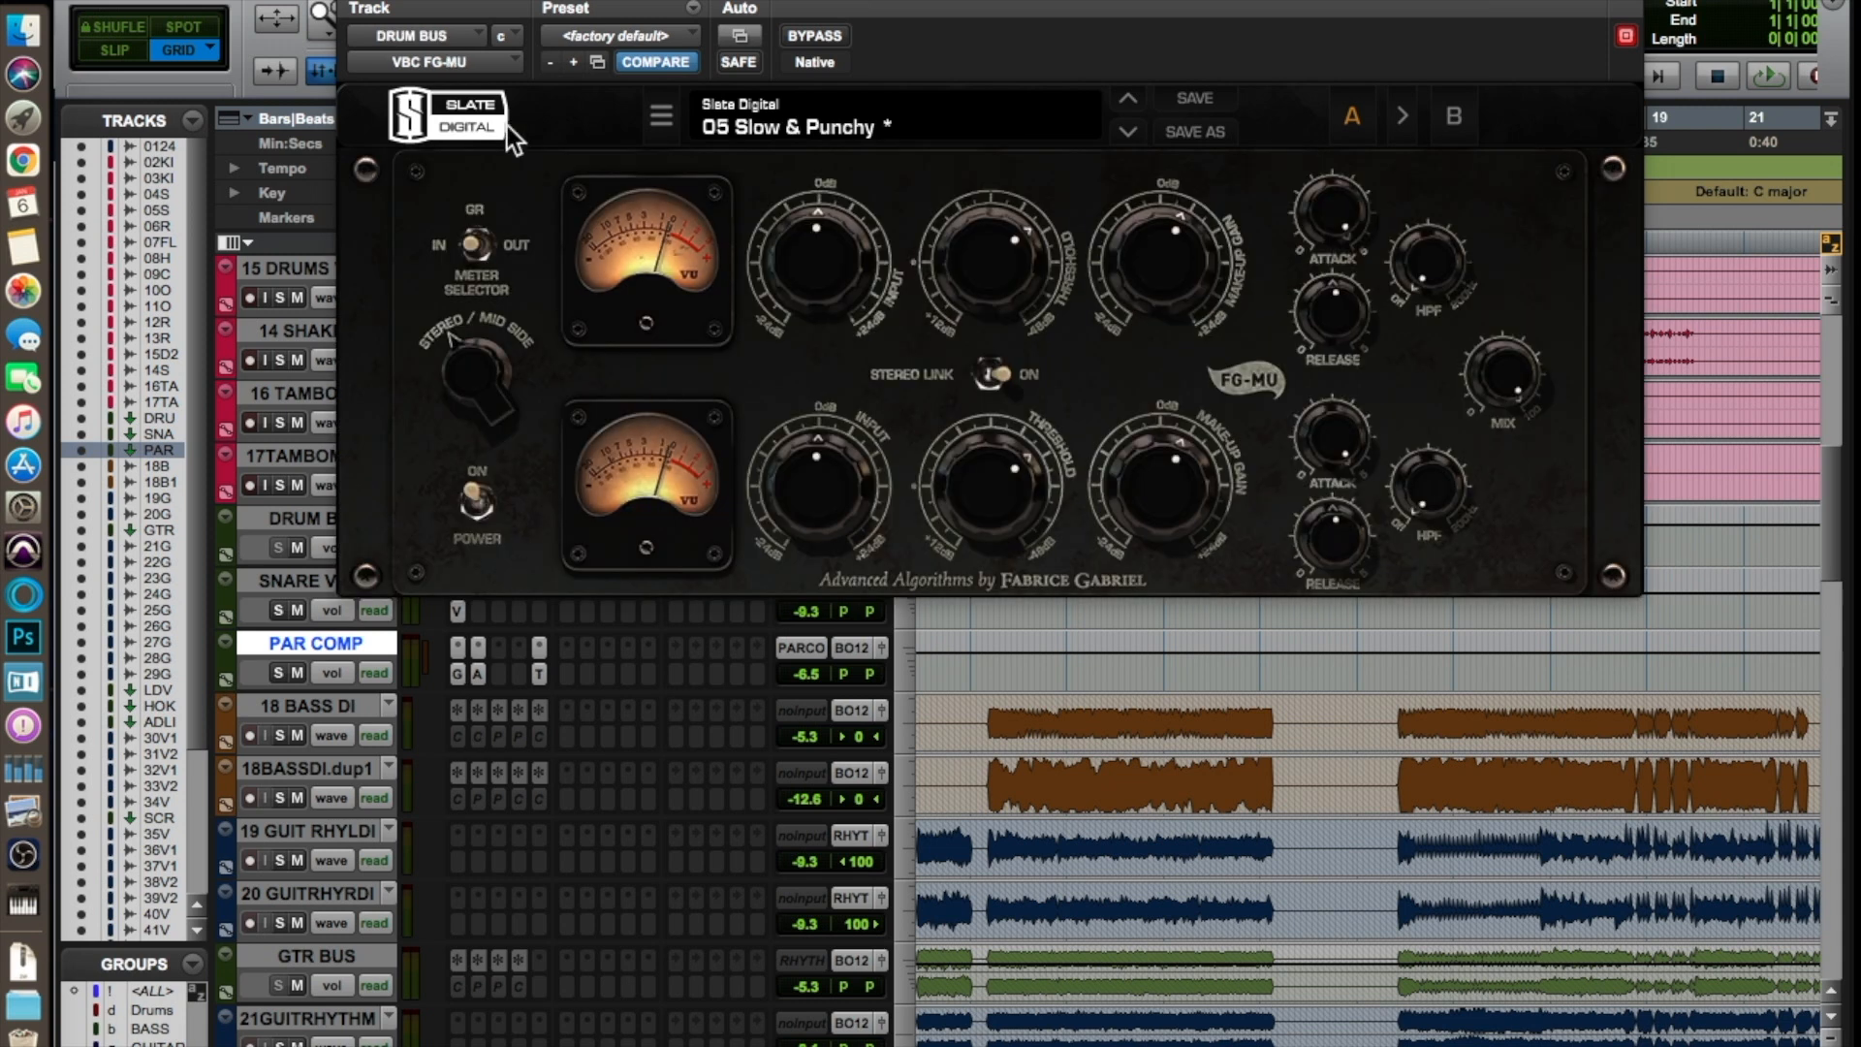
{"action": "left_click", "coordinate": [365, 5]}
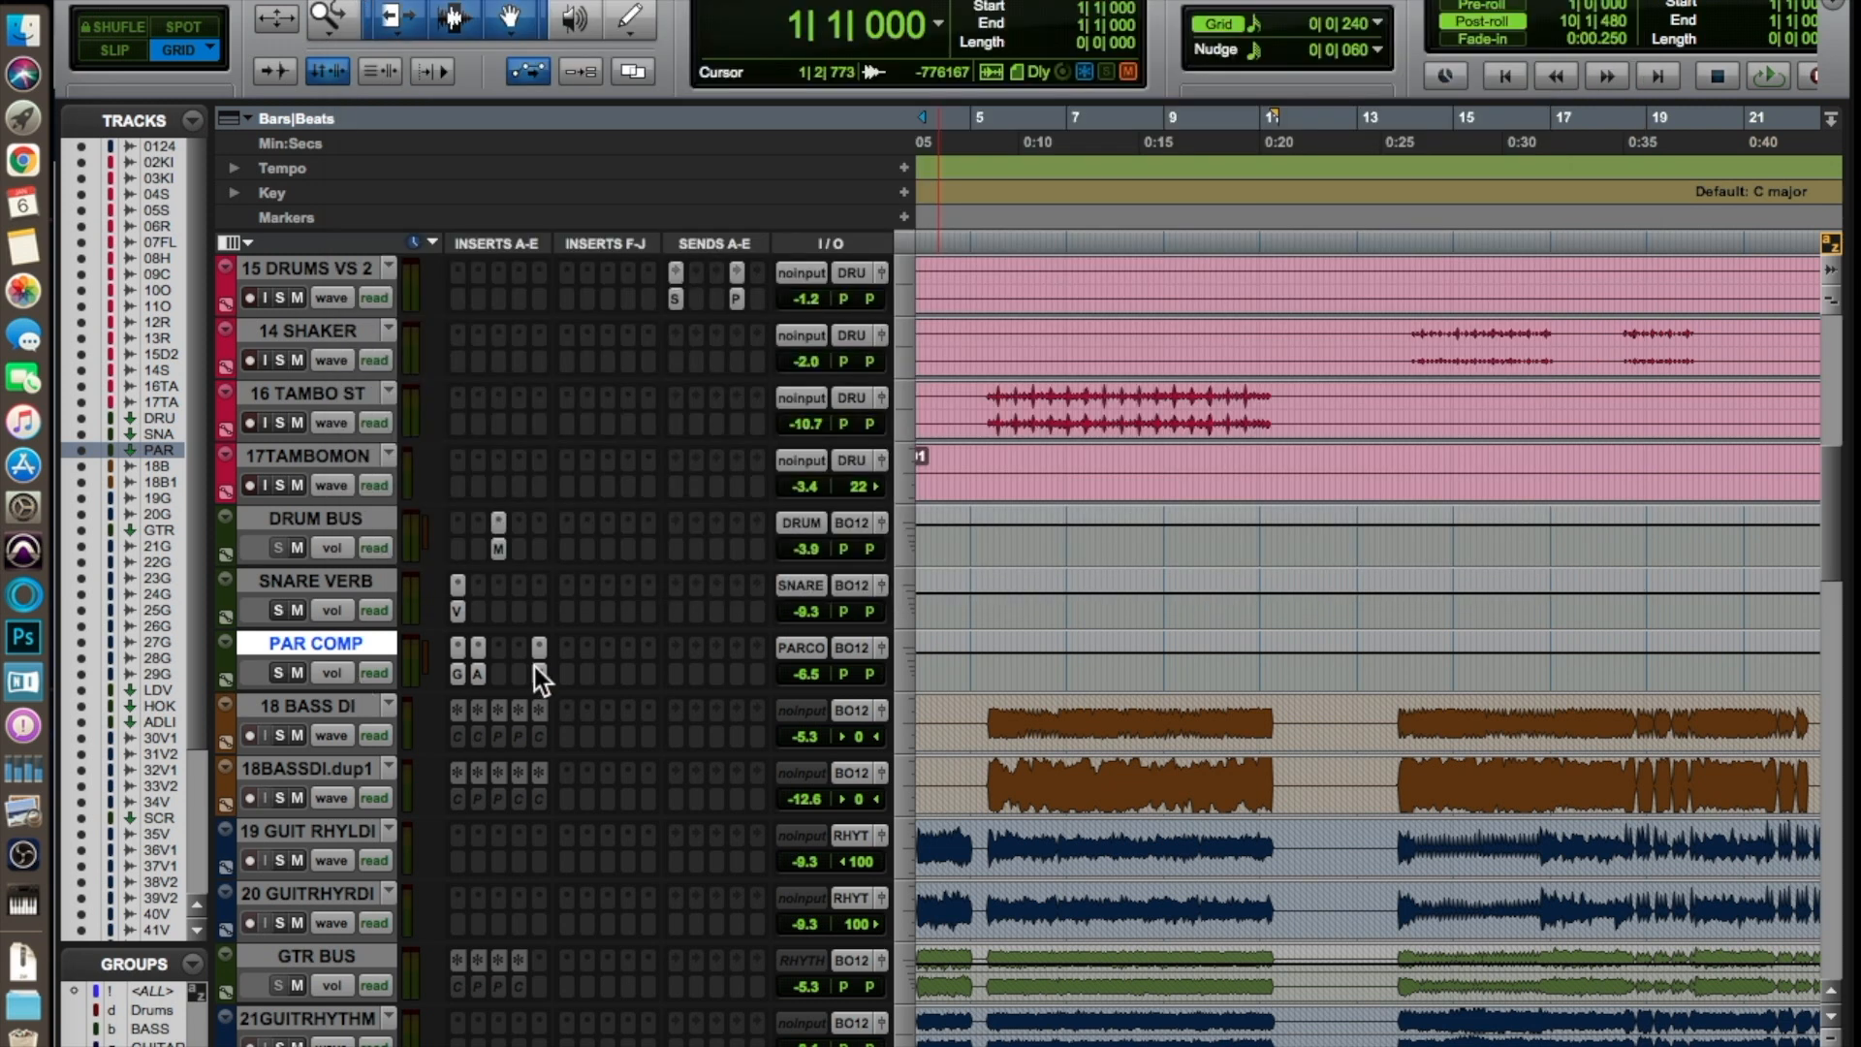
Step: Open the PAR COMP track's FG-Grey compressor and lower the Earth gain in its Eiosis AirEQ Premium insert
{"action": "left_click", "coordinate": [459, 674]}
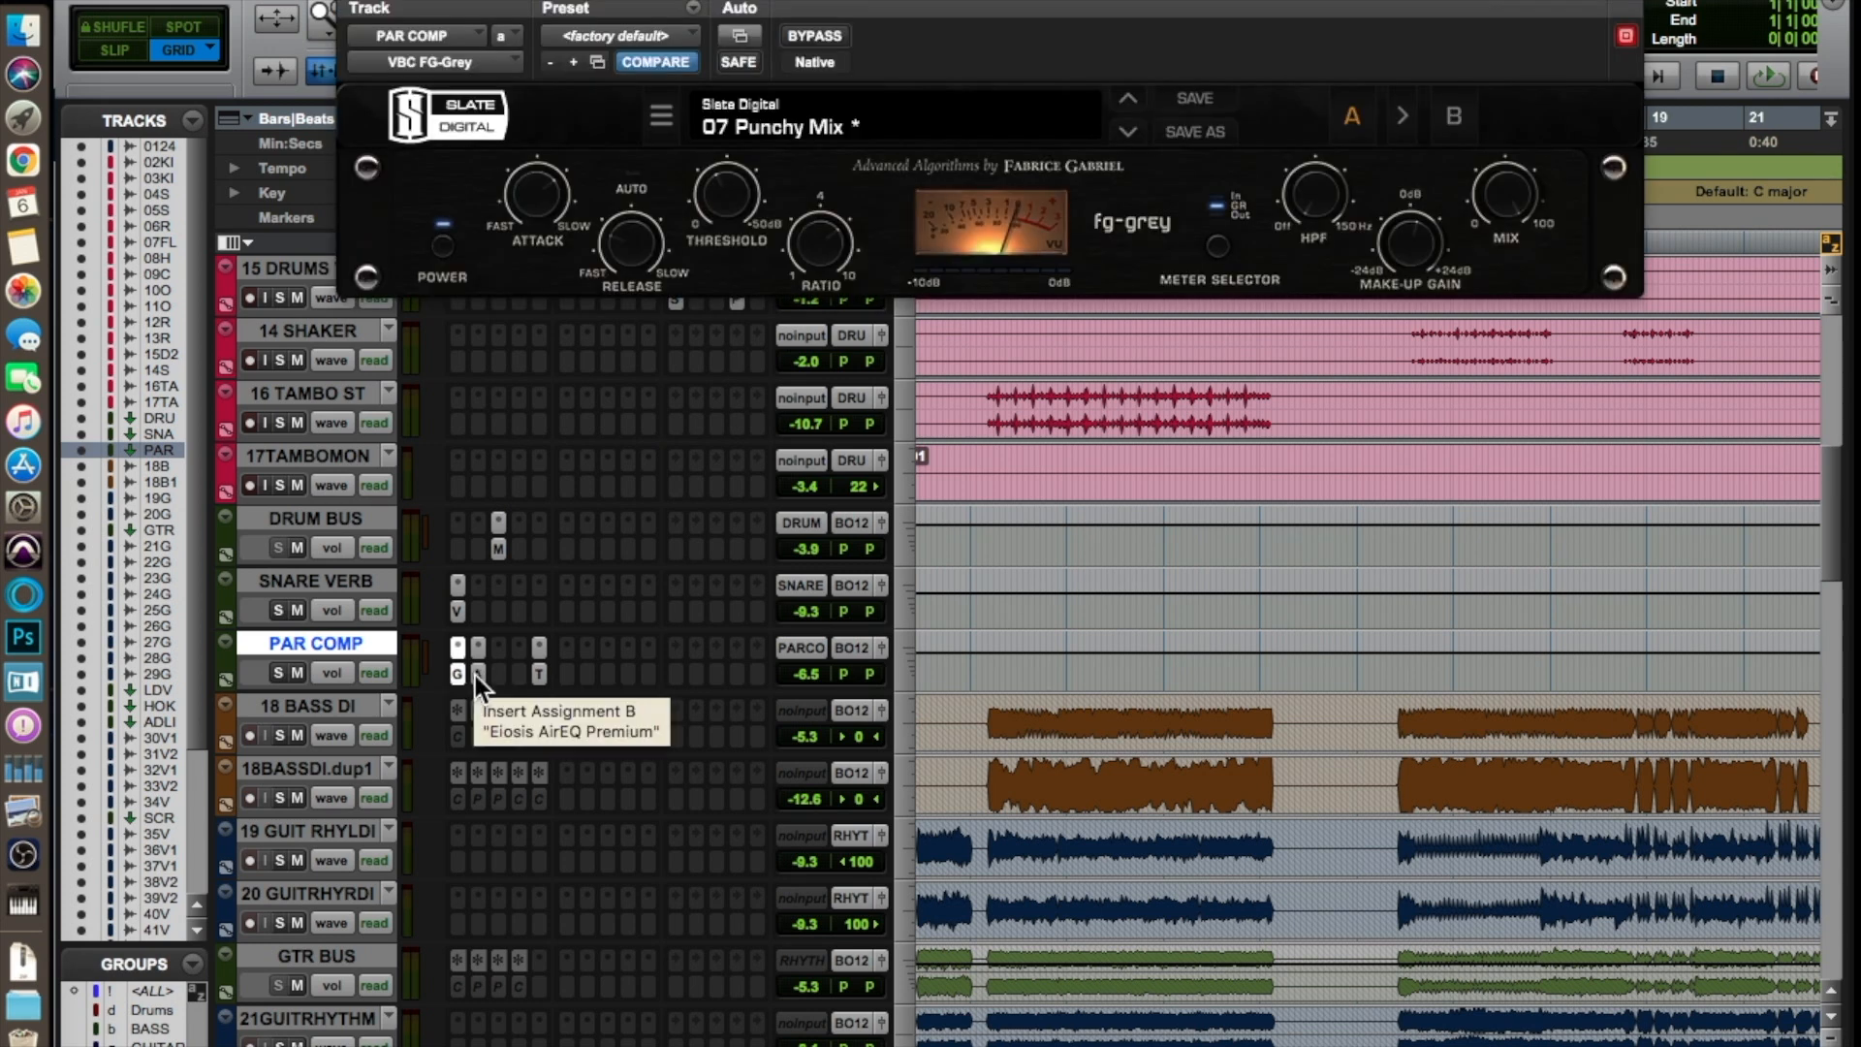
{"action": "left_click", "coordinate": [479, 675]}
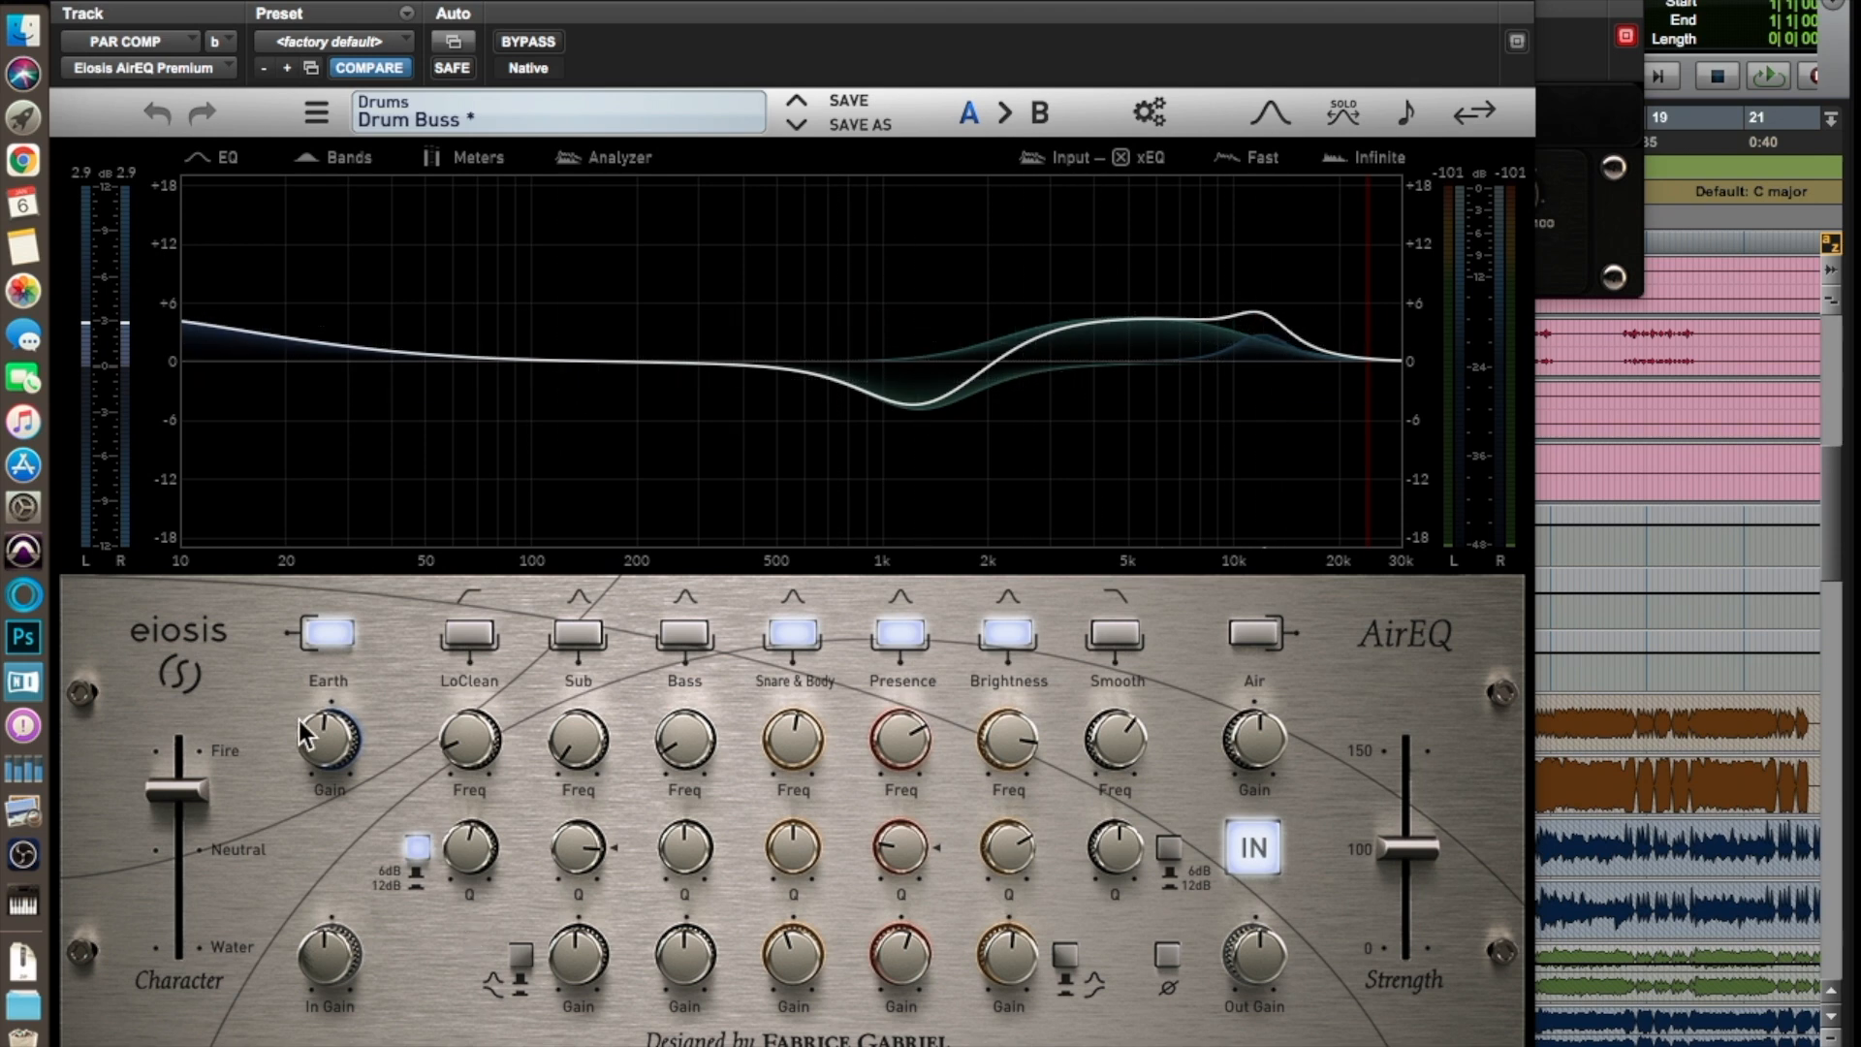
{"action": "left_click_drag", "start_coordinate": [318, 759], "coordinate": [322, 759]}
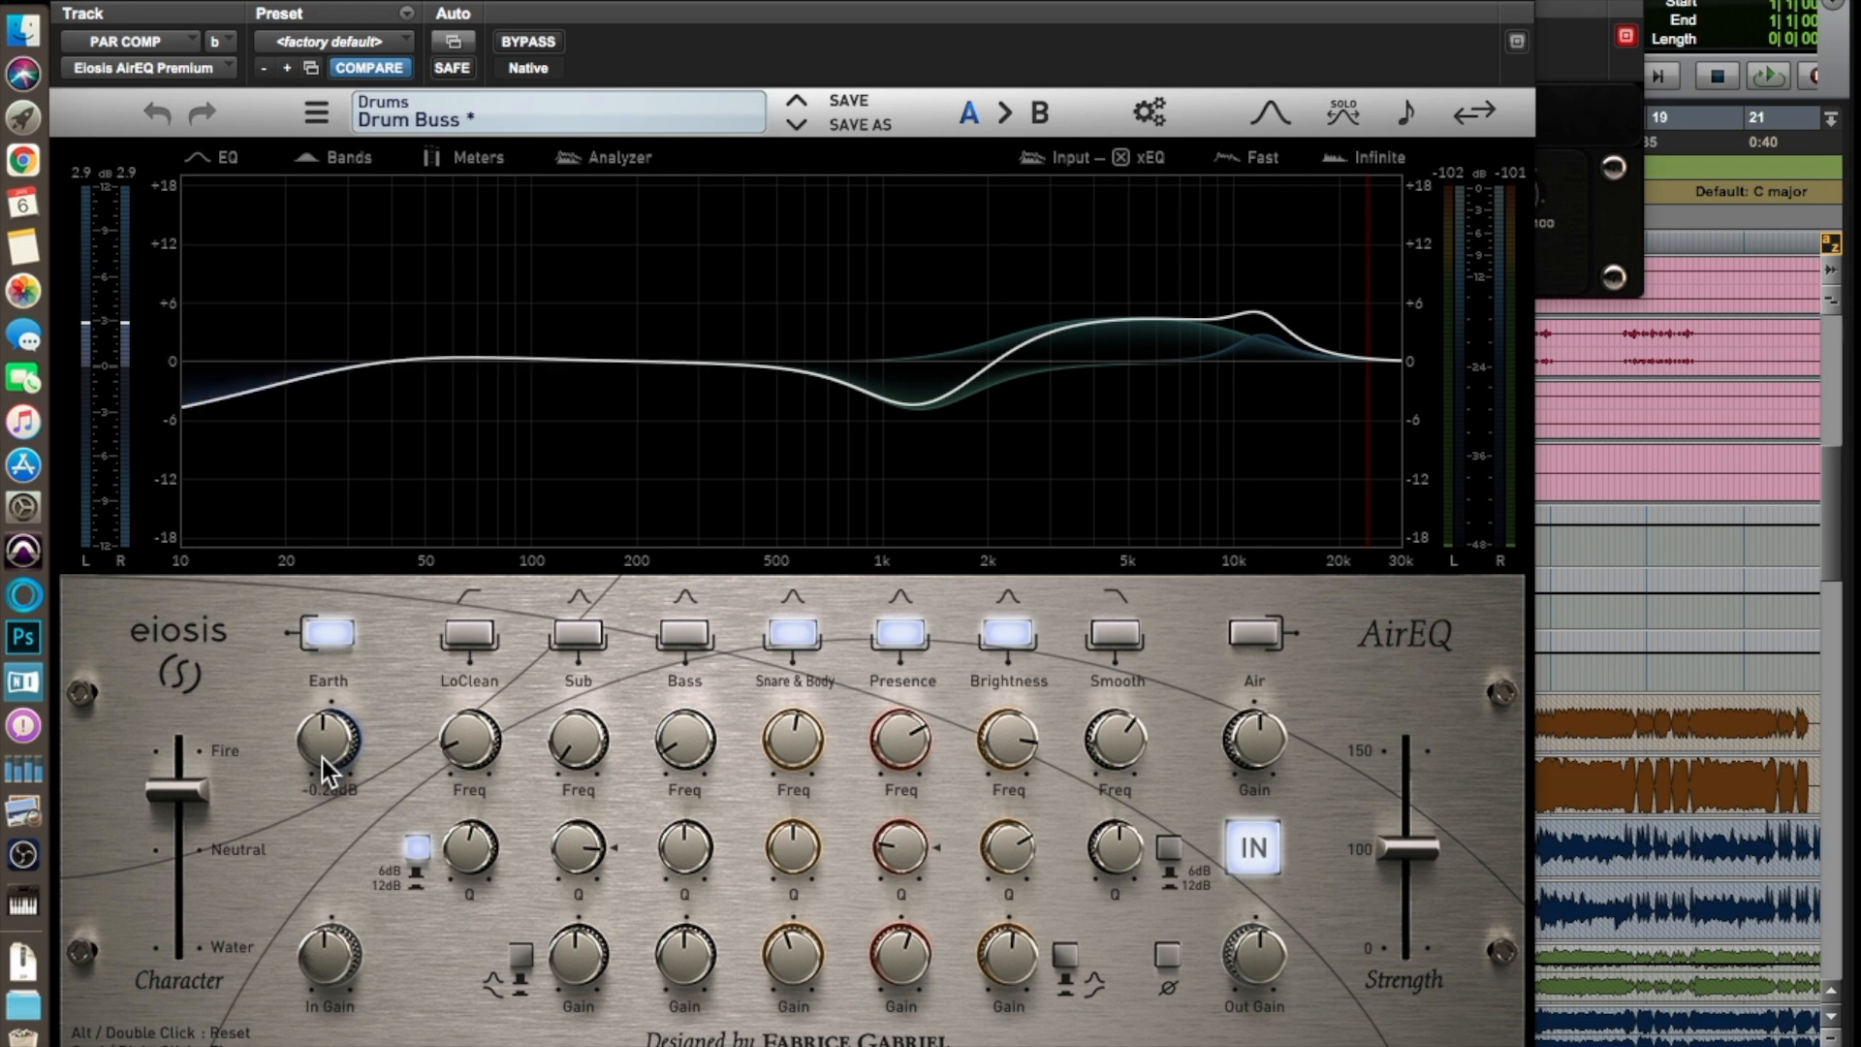
{"action": "left_click", "coordinate": [73, 8]}
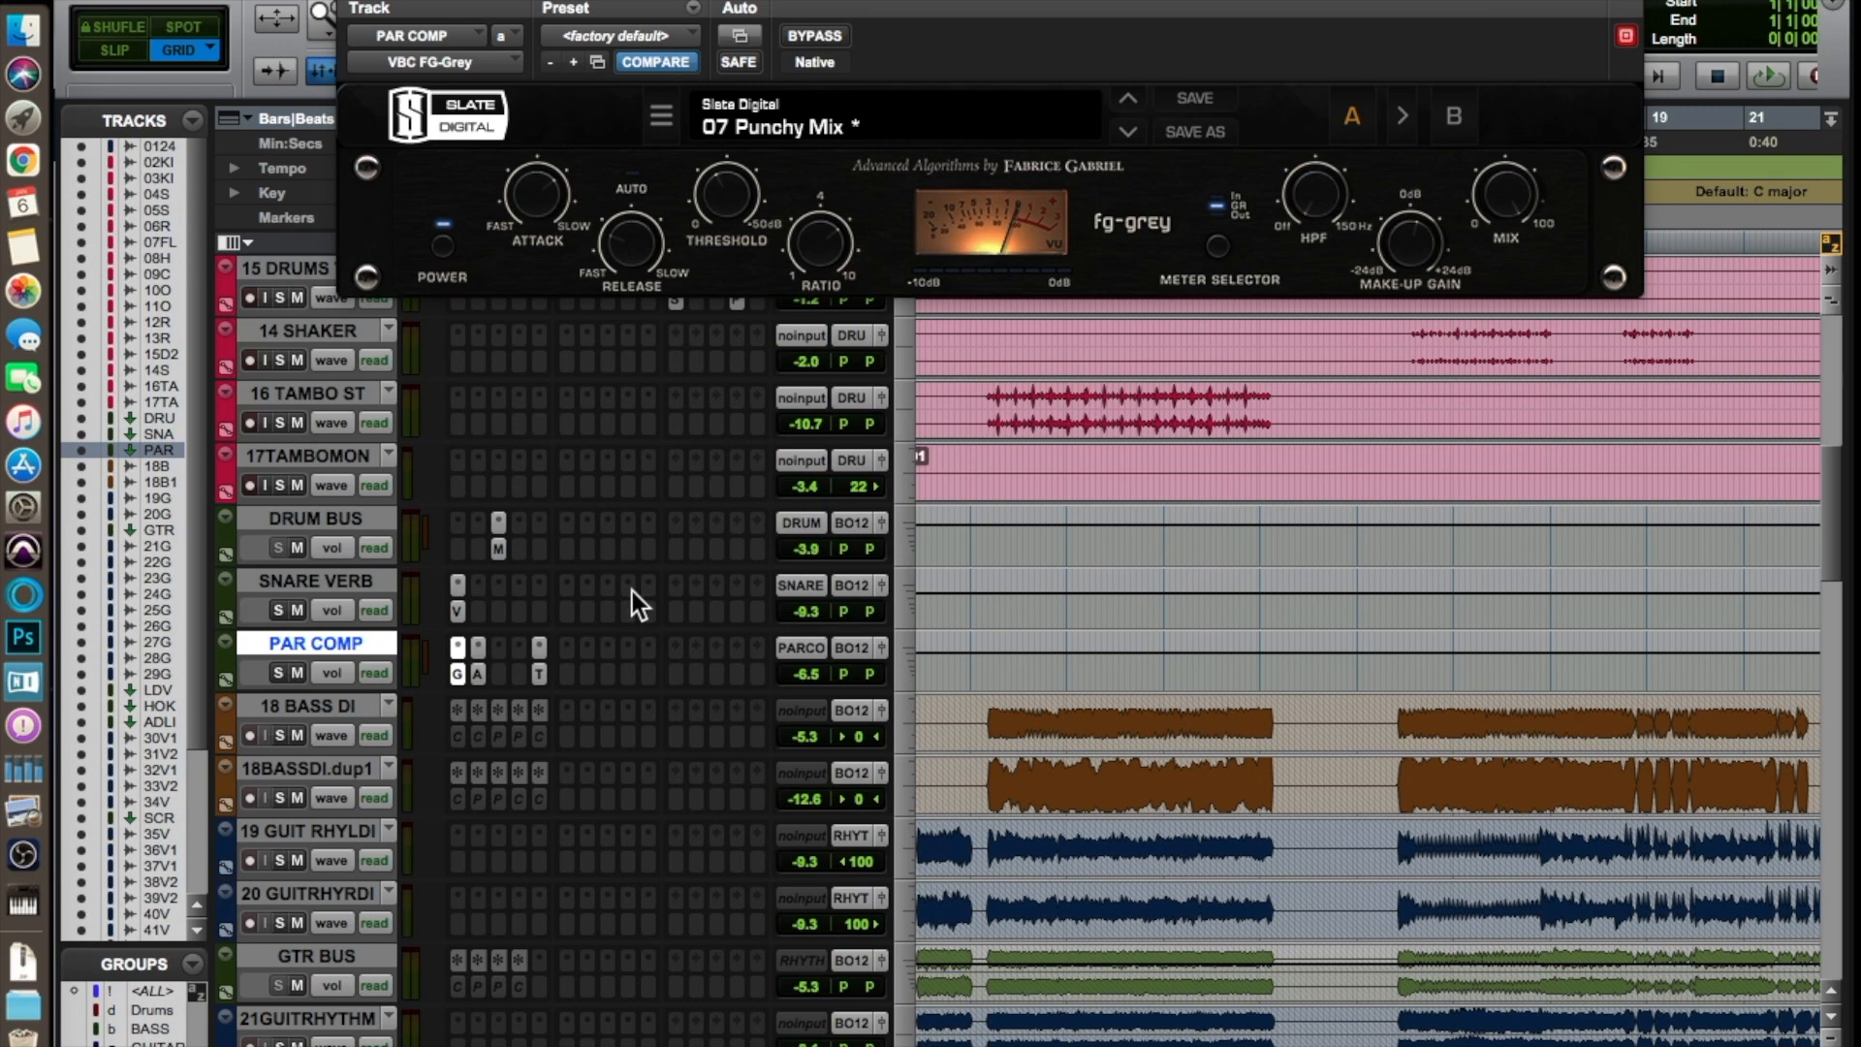
Step: Place the playback start at 3|3|000, zoom in on the timeline and play the session with the PAR COMP track in view
{"action": "scroll", "coordinate": [526, 622], "scroll_direction": "up", "scroll_amount": 10}
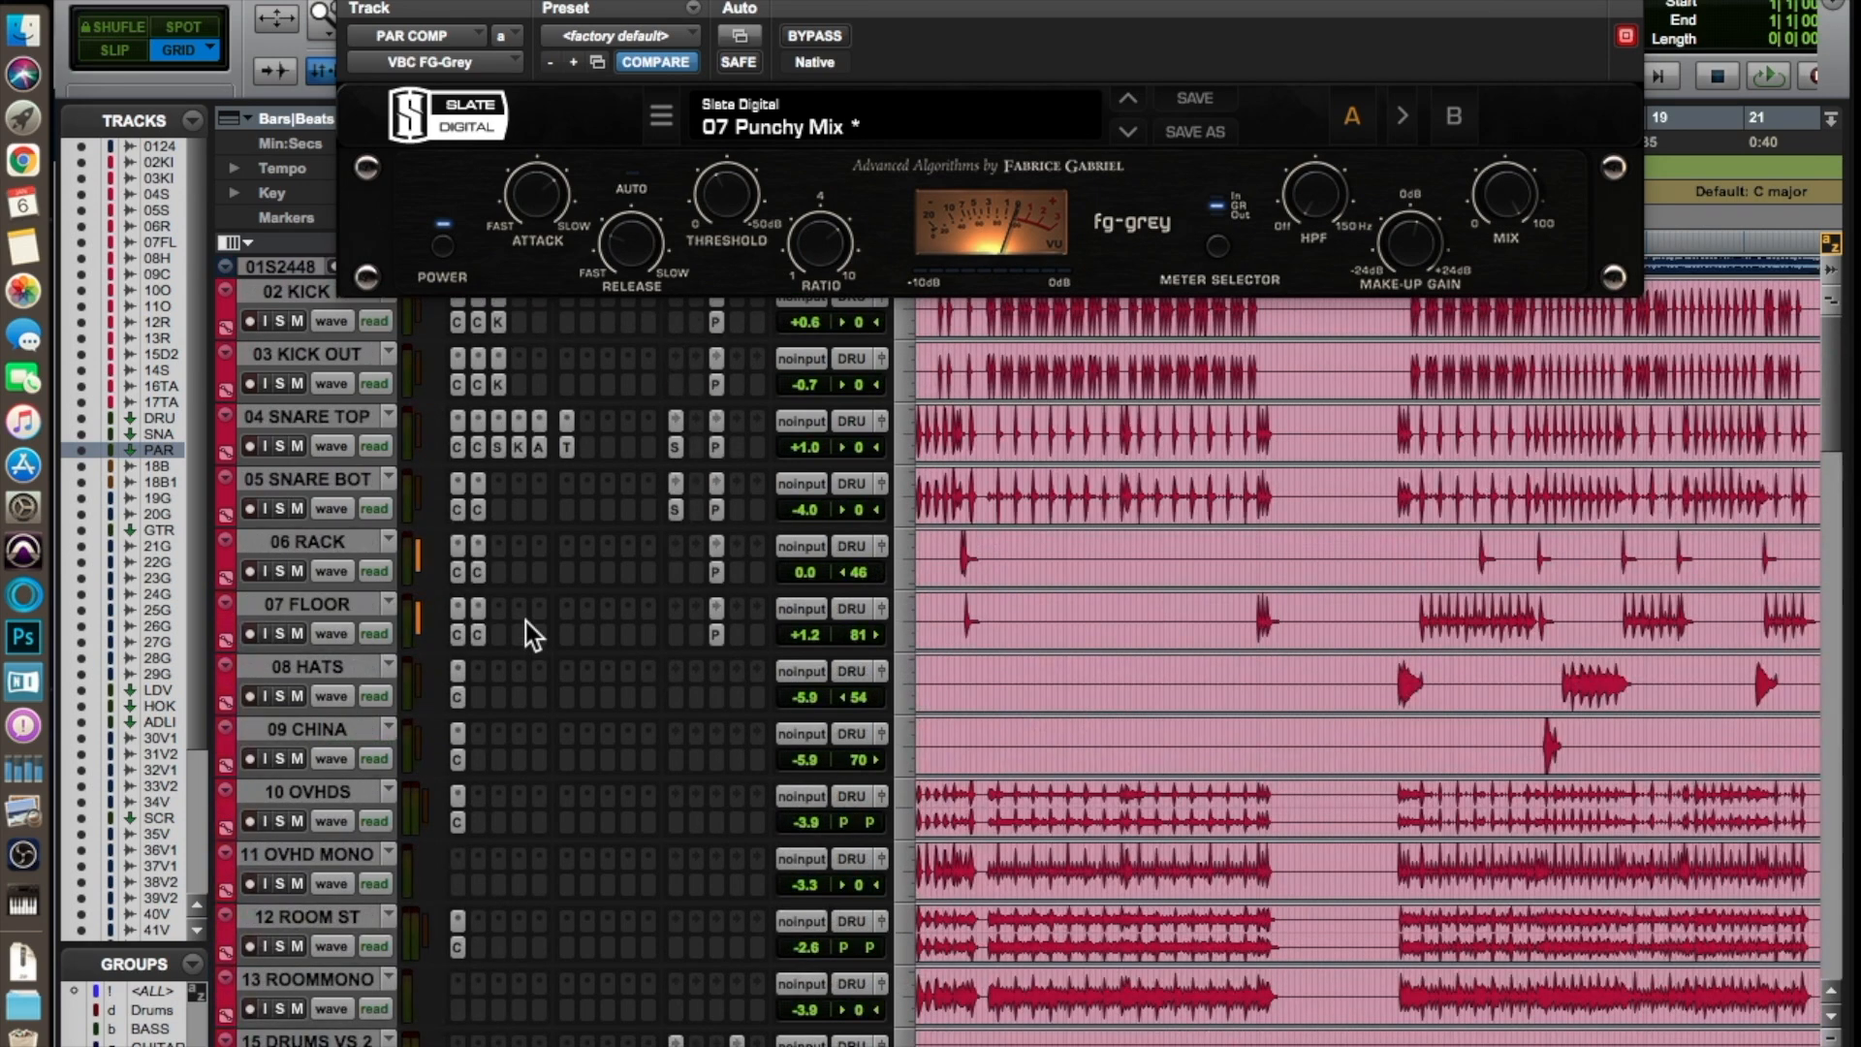
{"action": "scroll", "coordinate": [1188, 634], "scroll_direction": "left", "scroll_amount": 3}
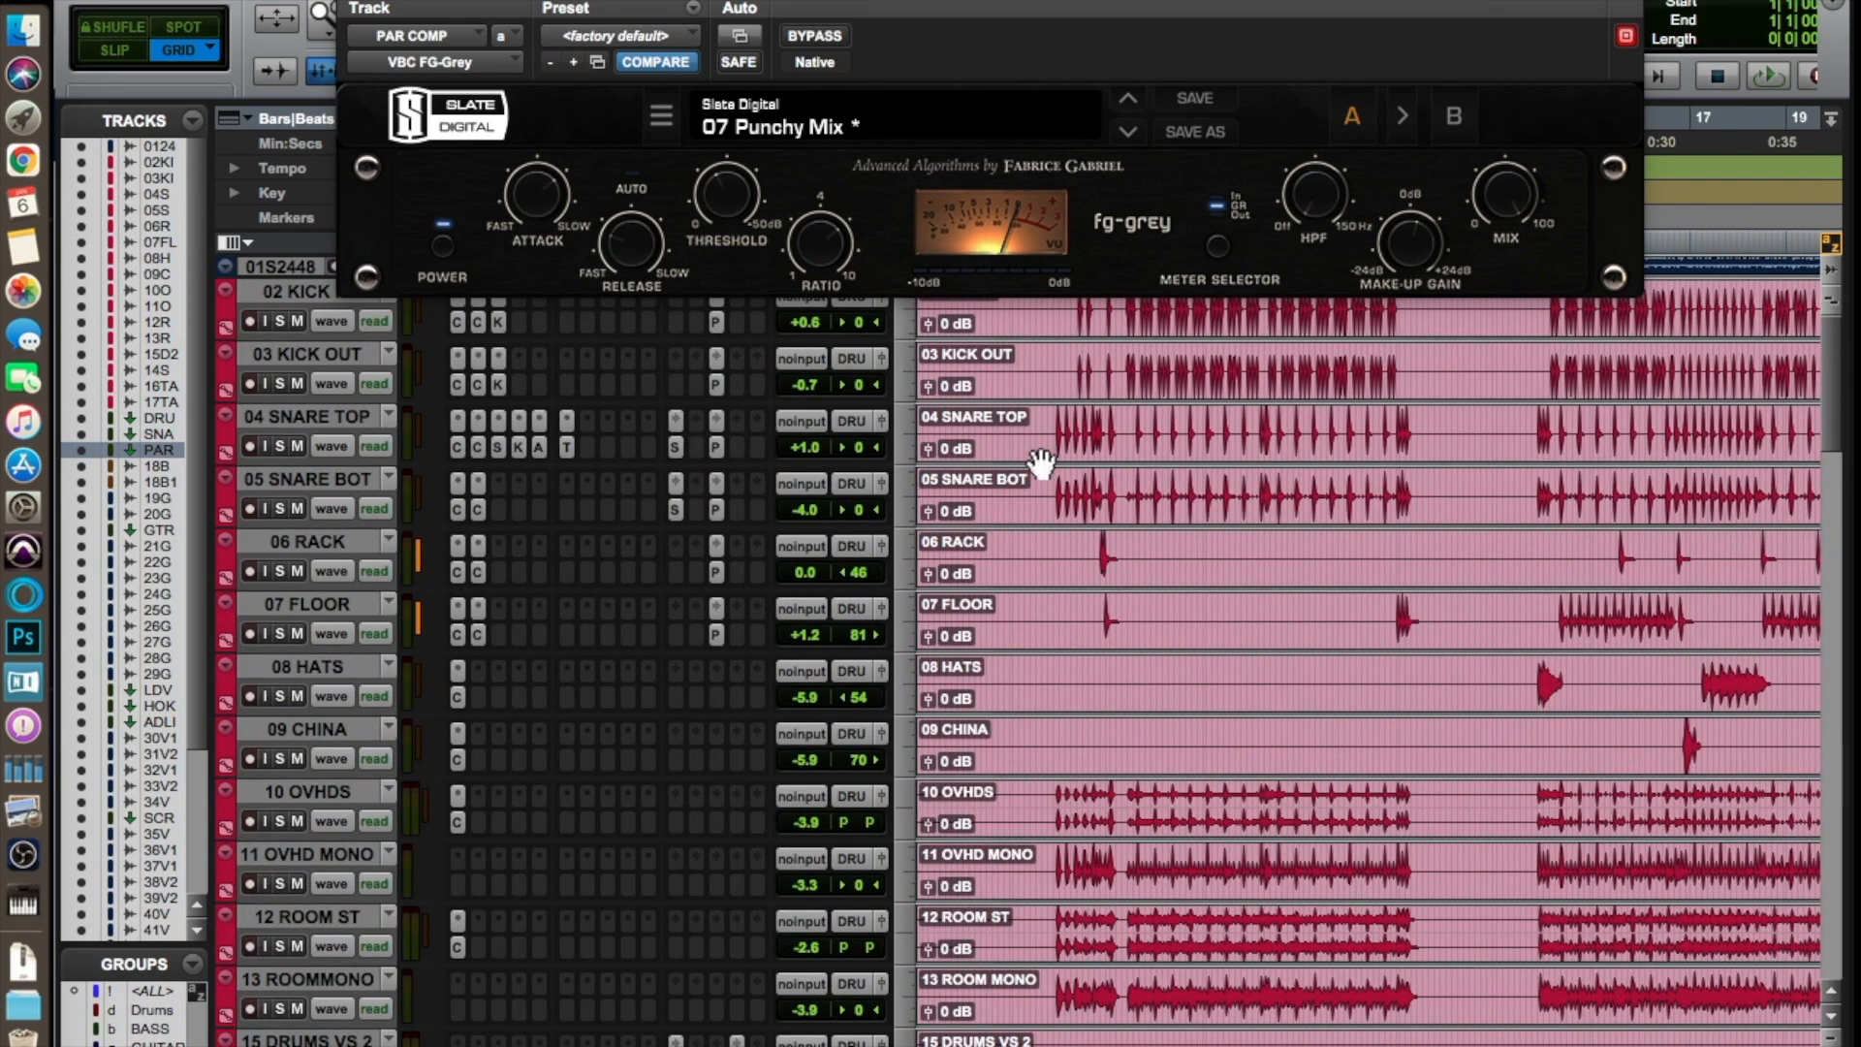
{"action": "left_click", "coordinate": [1037, 415]}
{"action": "scroll", "coordinate": [1010, 552], "scroll_direction": "down", "scroll_amount": 2}
{"action": "key", "text": "t"}
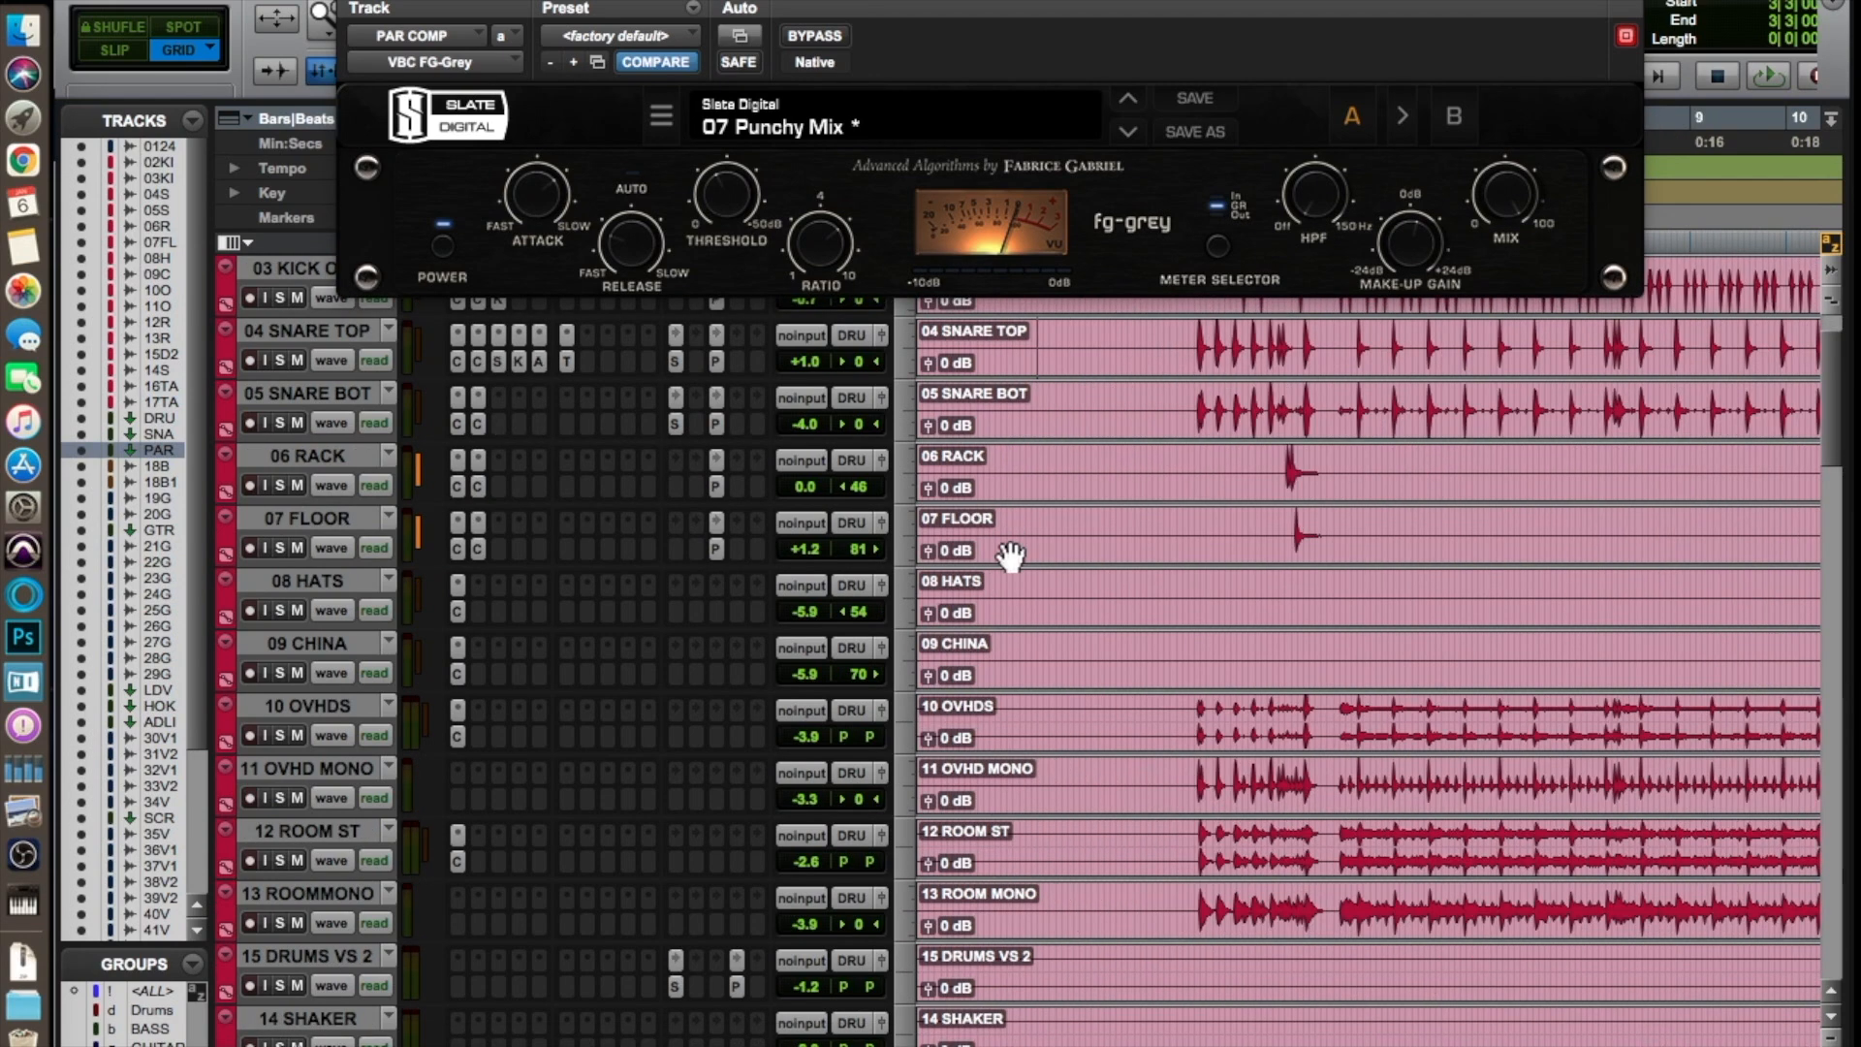
{"action": "key", "text": "space"}
{"action": "scroll", "coordinate": [488, 737], "scroll_direction": "down", "scroll_amount": 12}
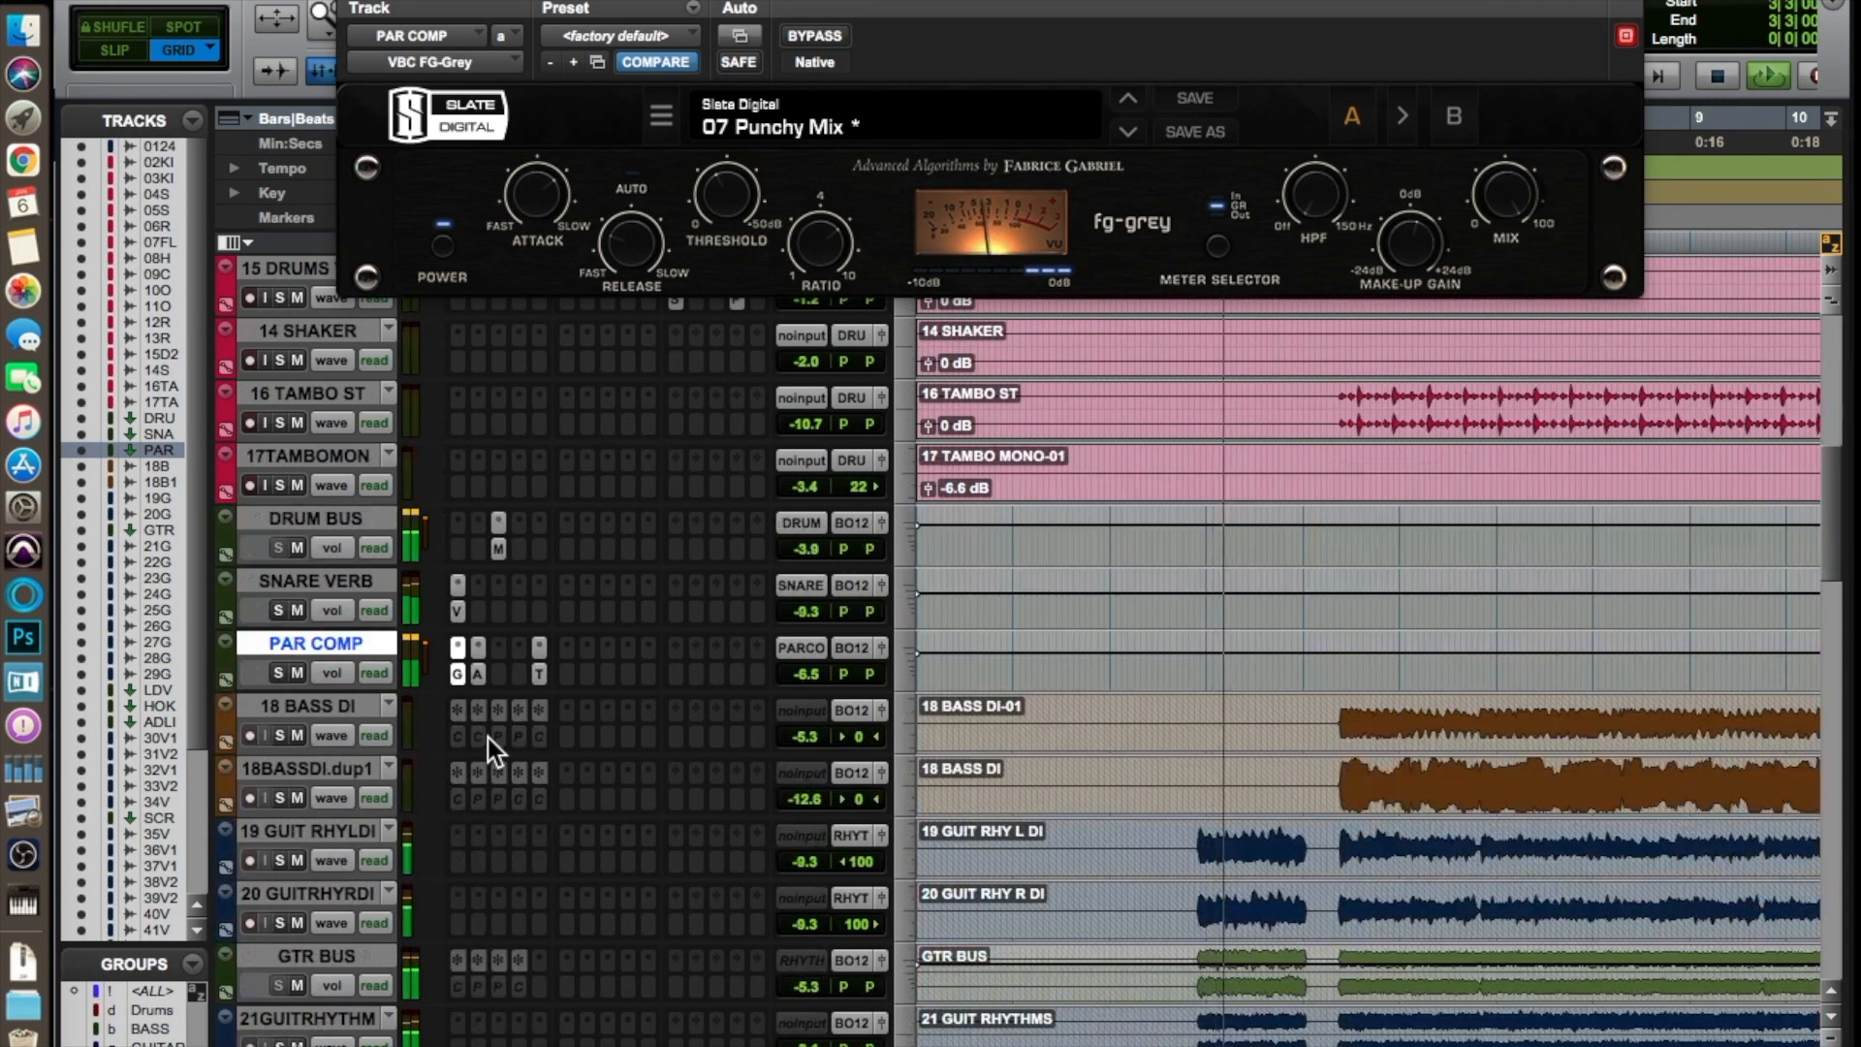
Step: Mute and unmute the PAR COMP track twice during playback to compare the drums with and without parallel compression
{"action": "left_click", "coordinate": [298, 673]}
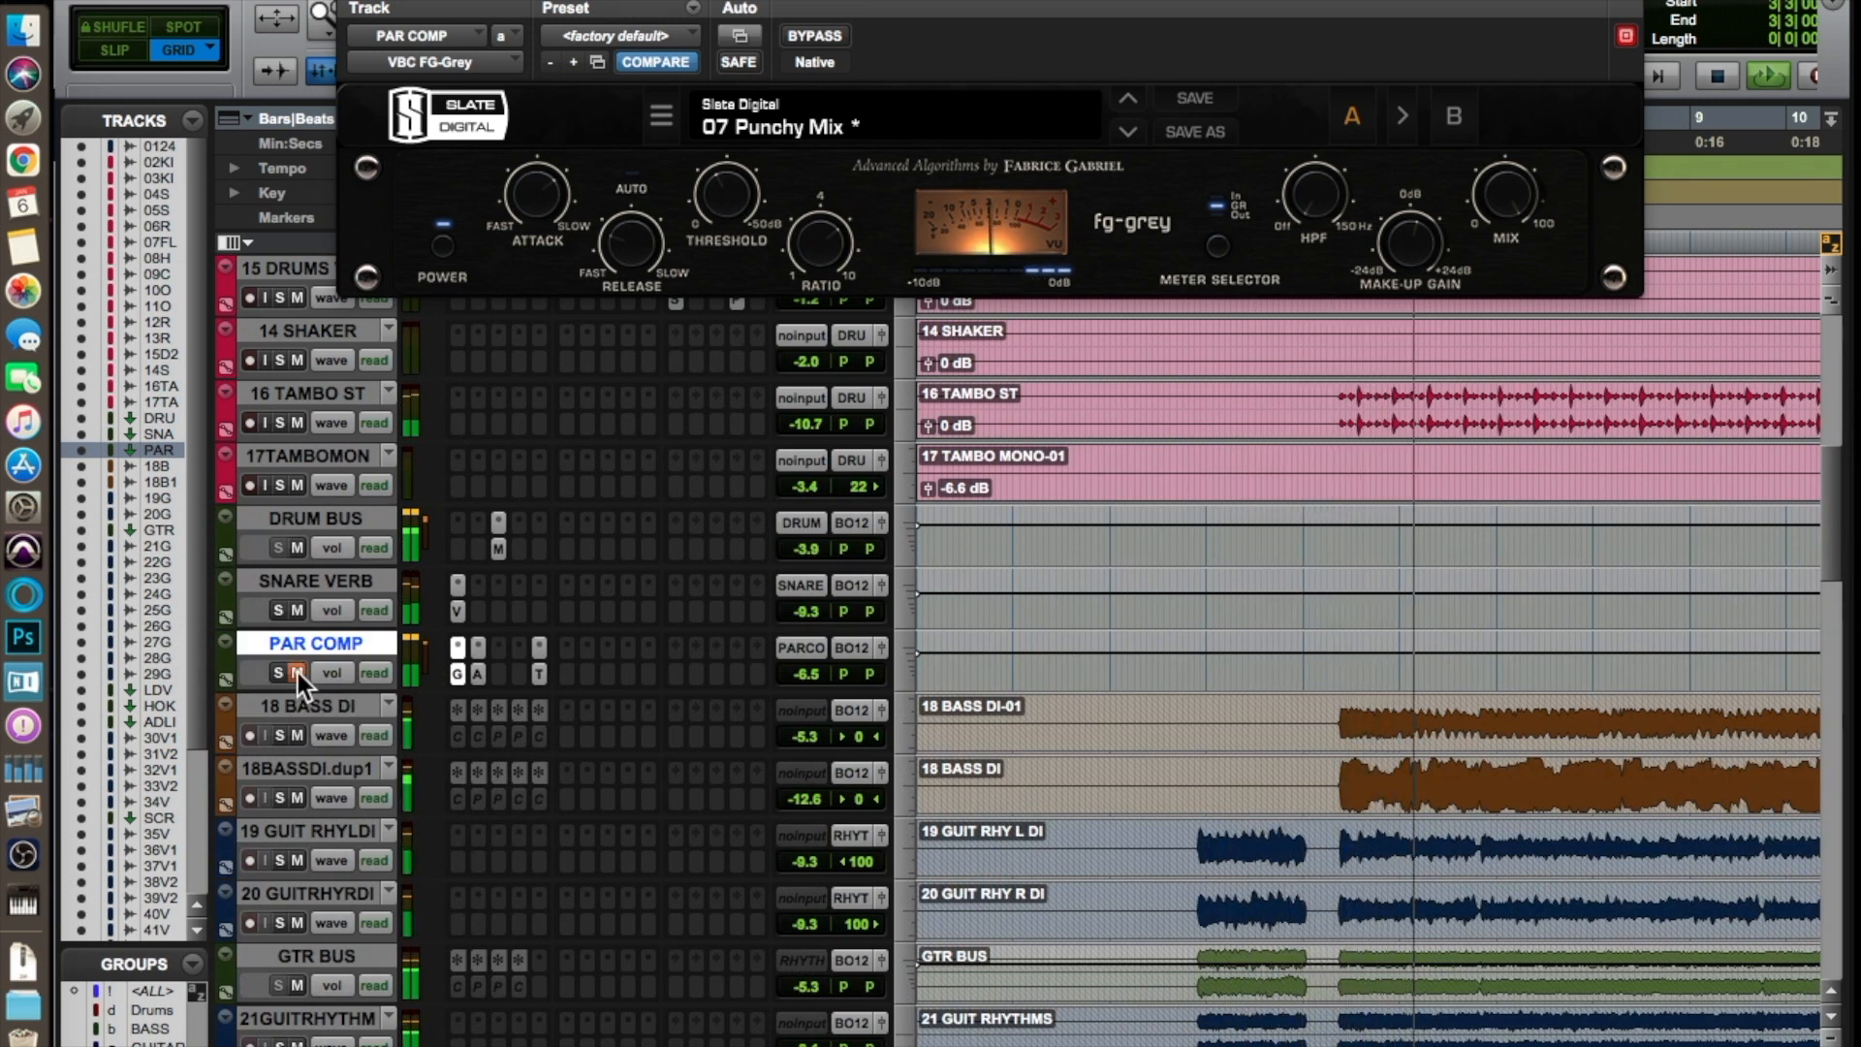
{"action": "left_click", "coordinate": [297, 674]}
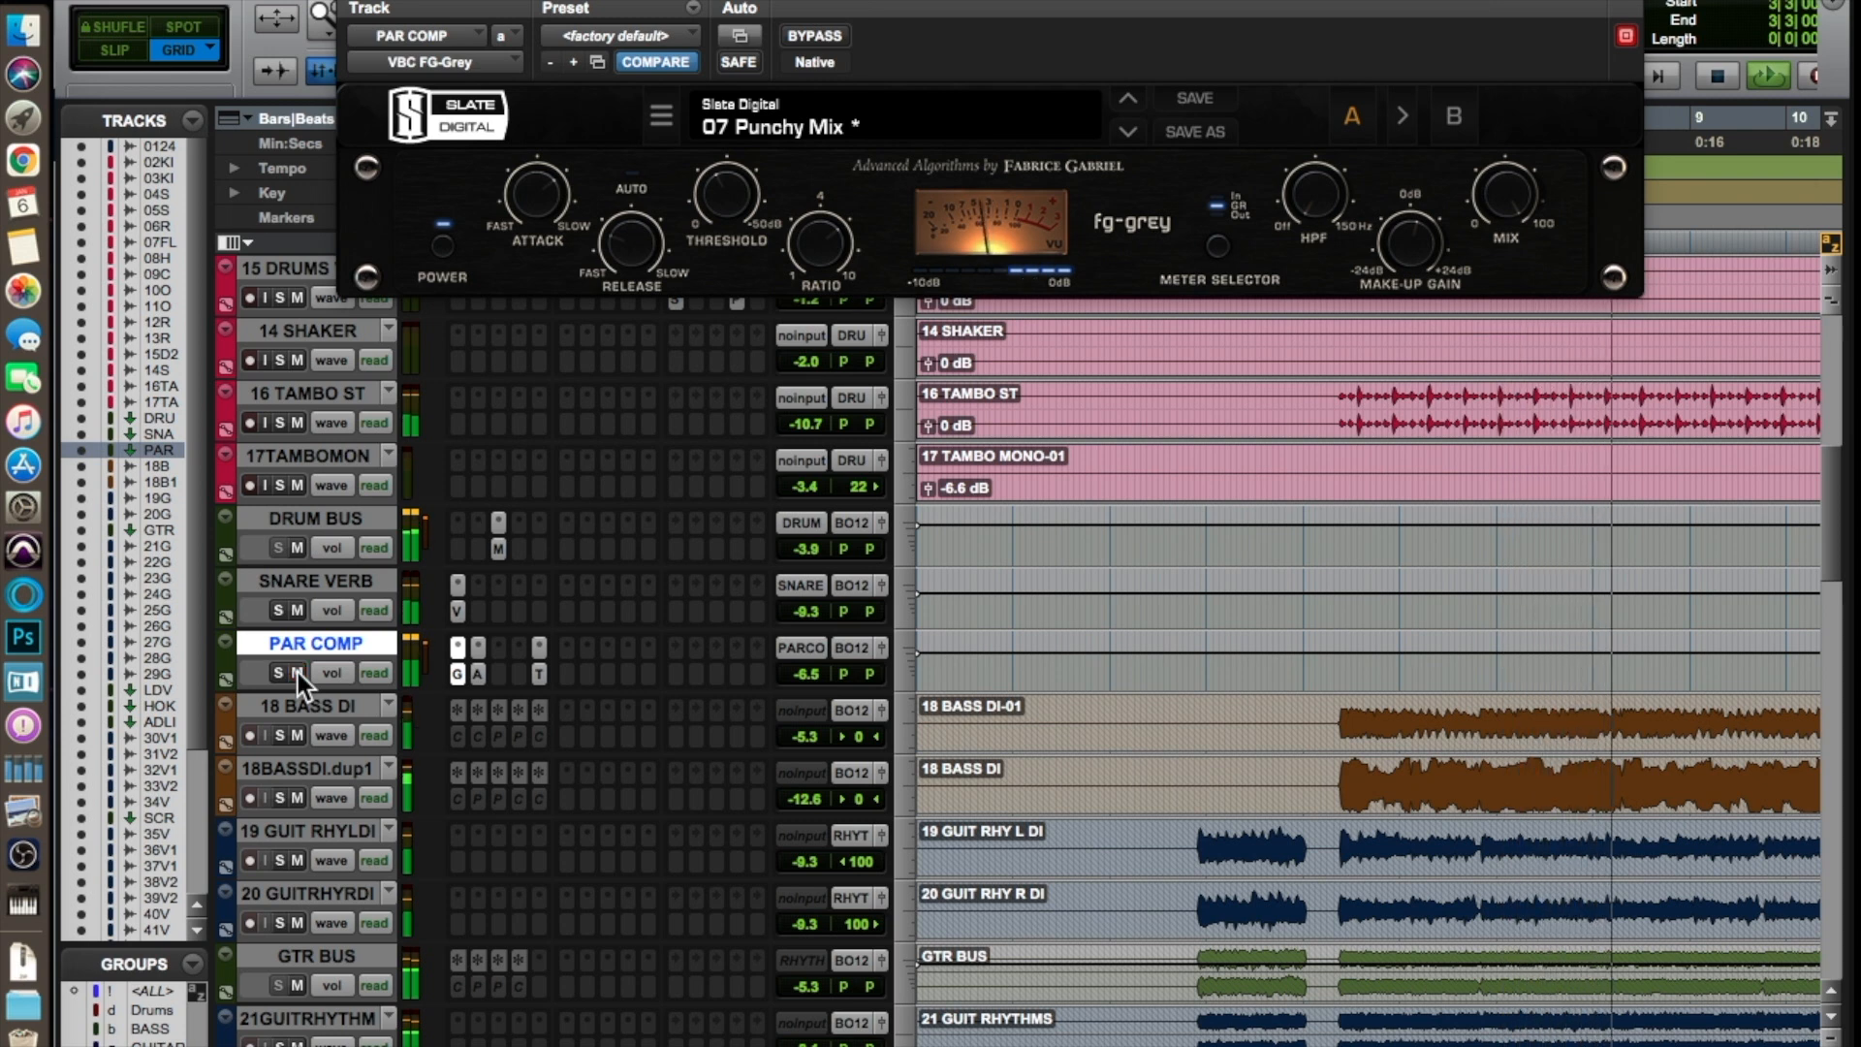
{"action": "left_click", "coordinate": [299, 674]}
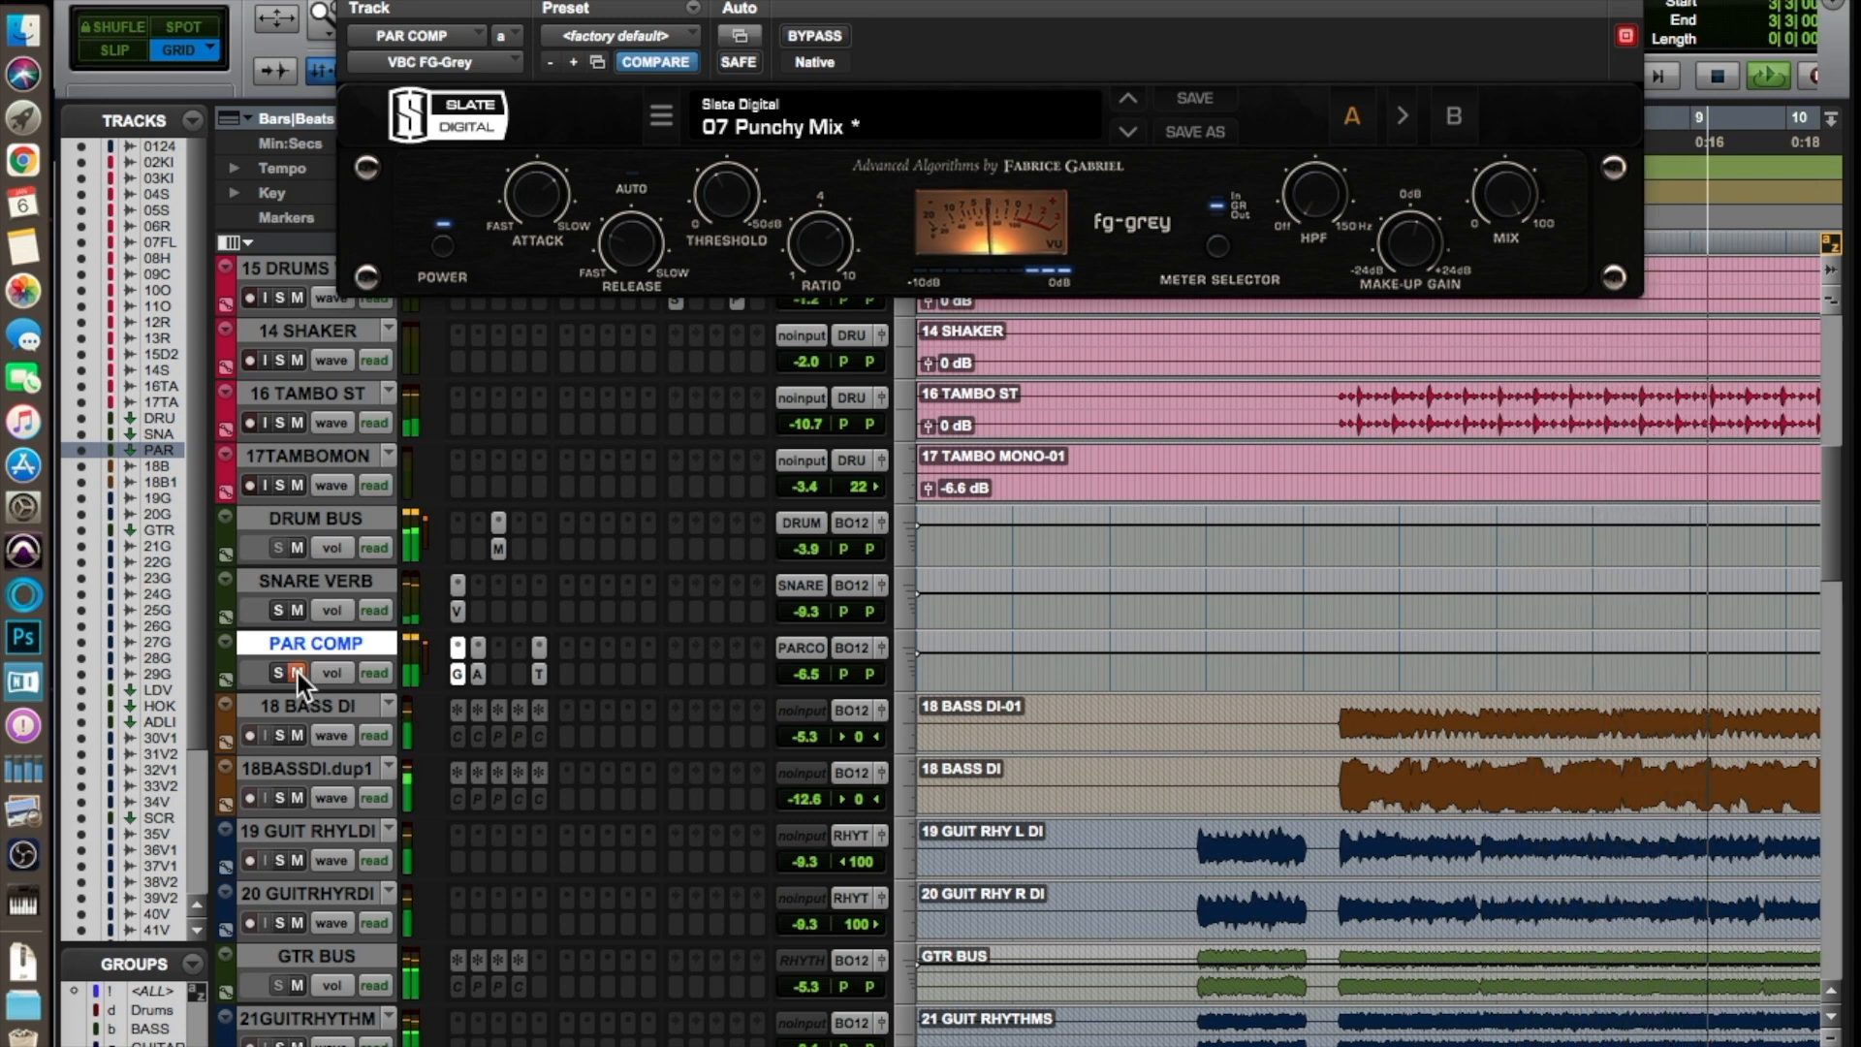
{"action": "left_click", "coordinate": [299, 673]}
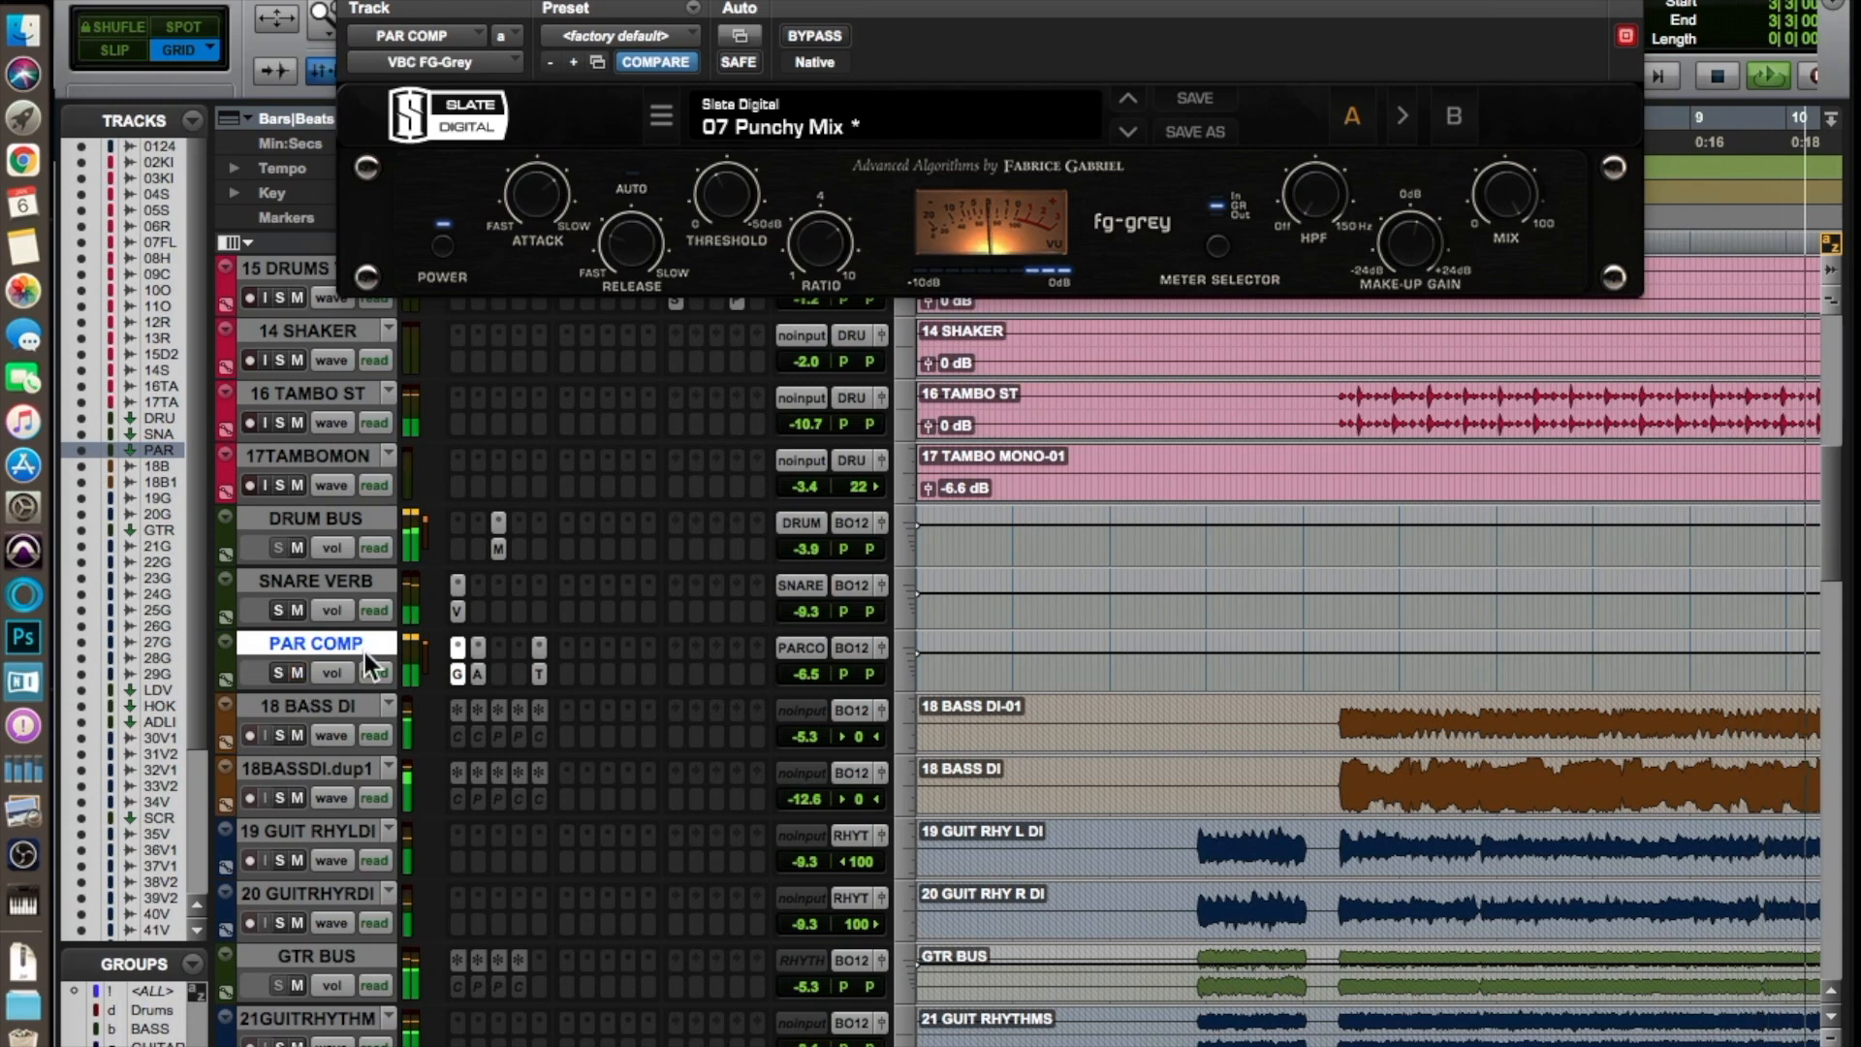
Step: Close the FG-Grey compressor window, stop playback and return to the first drum tracks
{"action": "left_click", "coordinate": [353, 7]}
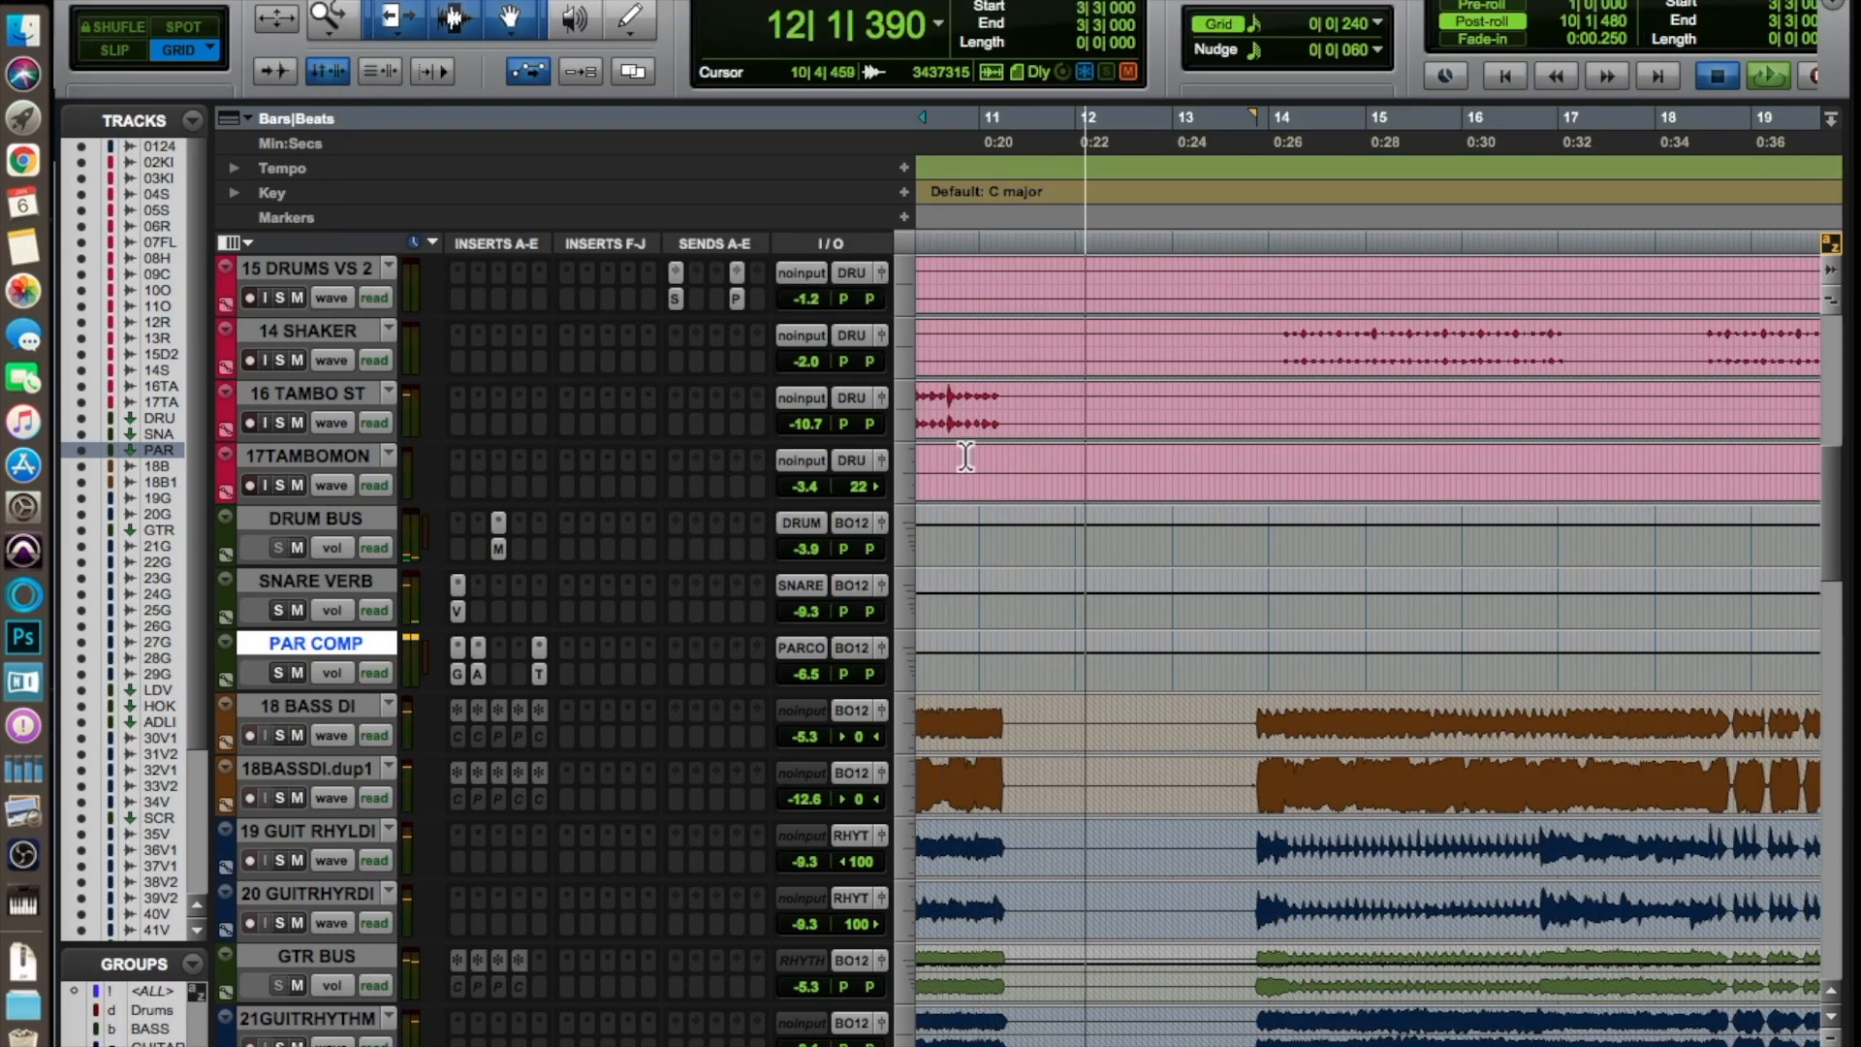
{"action": "key", "text": "space"}
{"action": "scroll", "coordinate": [1089, 388], "scroll_direction": "up", "scroll_amount": 10}
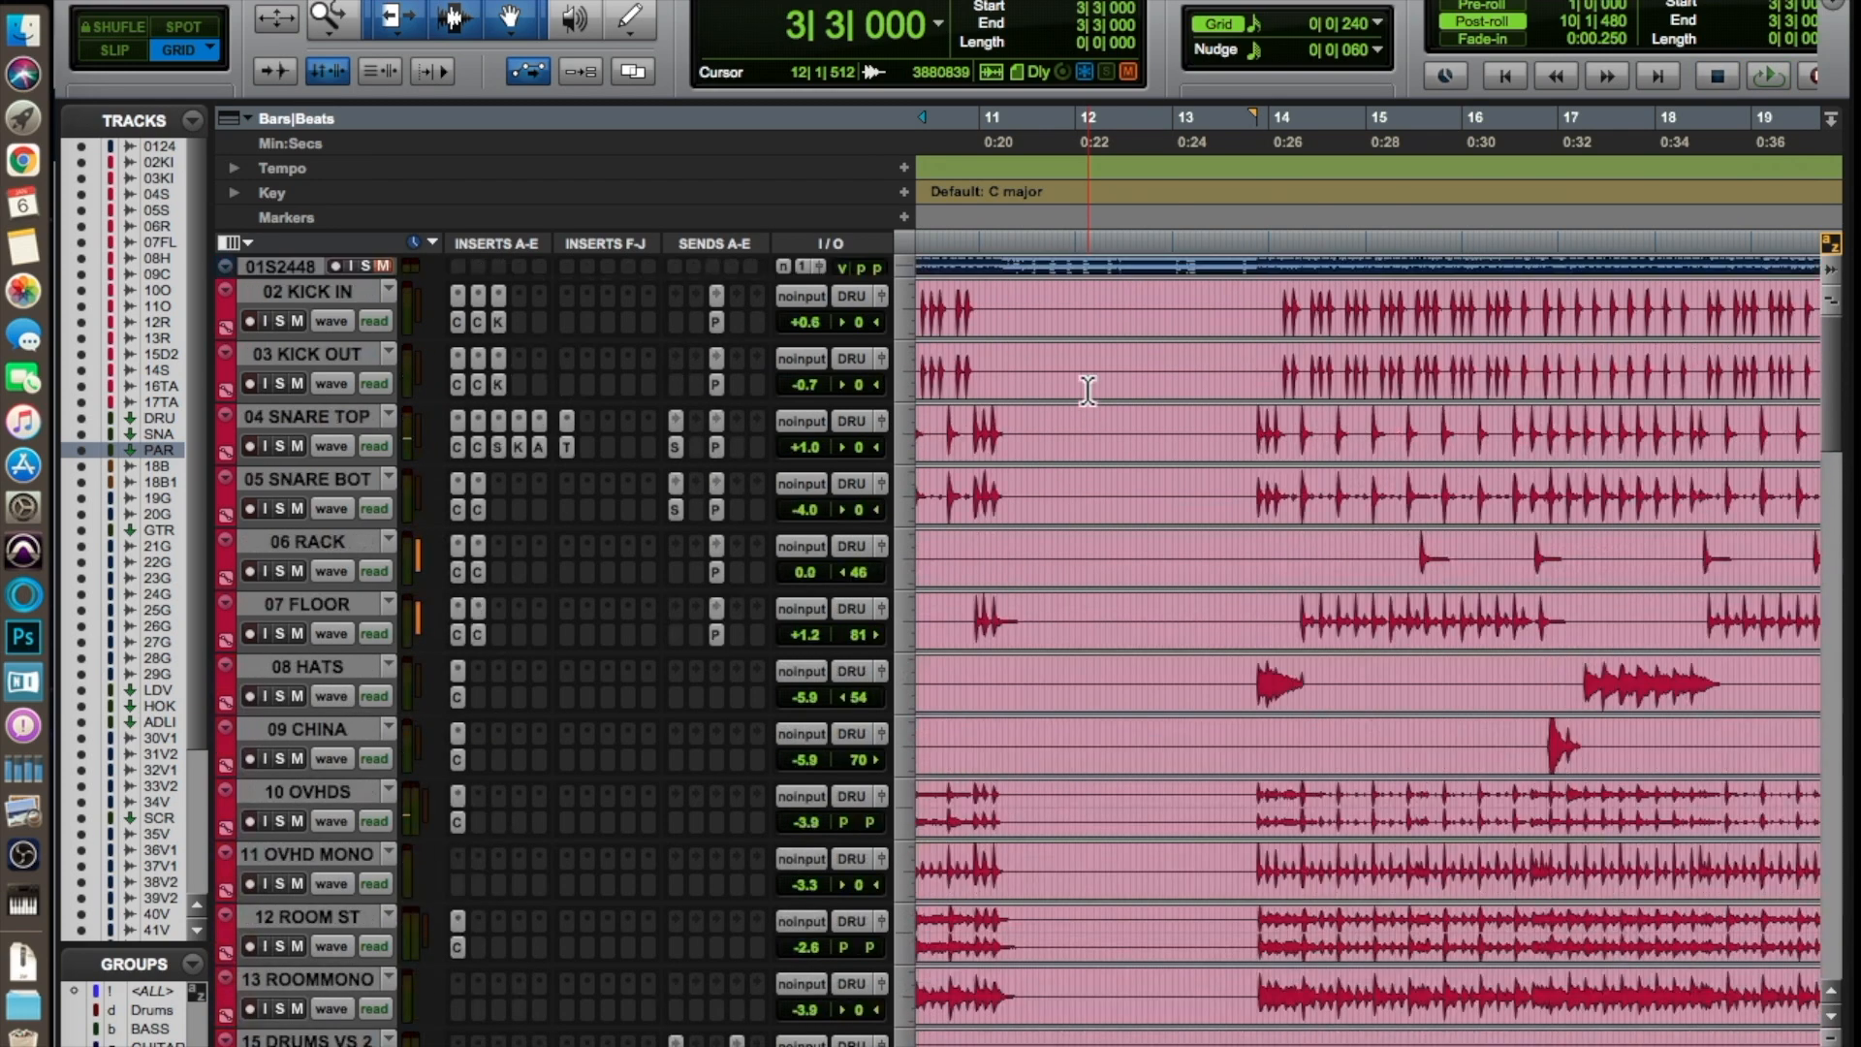
{"action": "scroll", "coordinate": [455, 327], "scroll_direction": "down", "scroll_amount": 3}
{"action": "scroll", "coordinate": [455, 331], "scroll_direction": "up", "scroll_amount": 3}
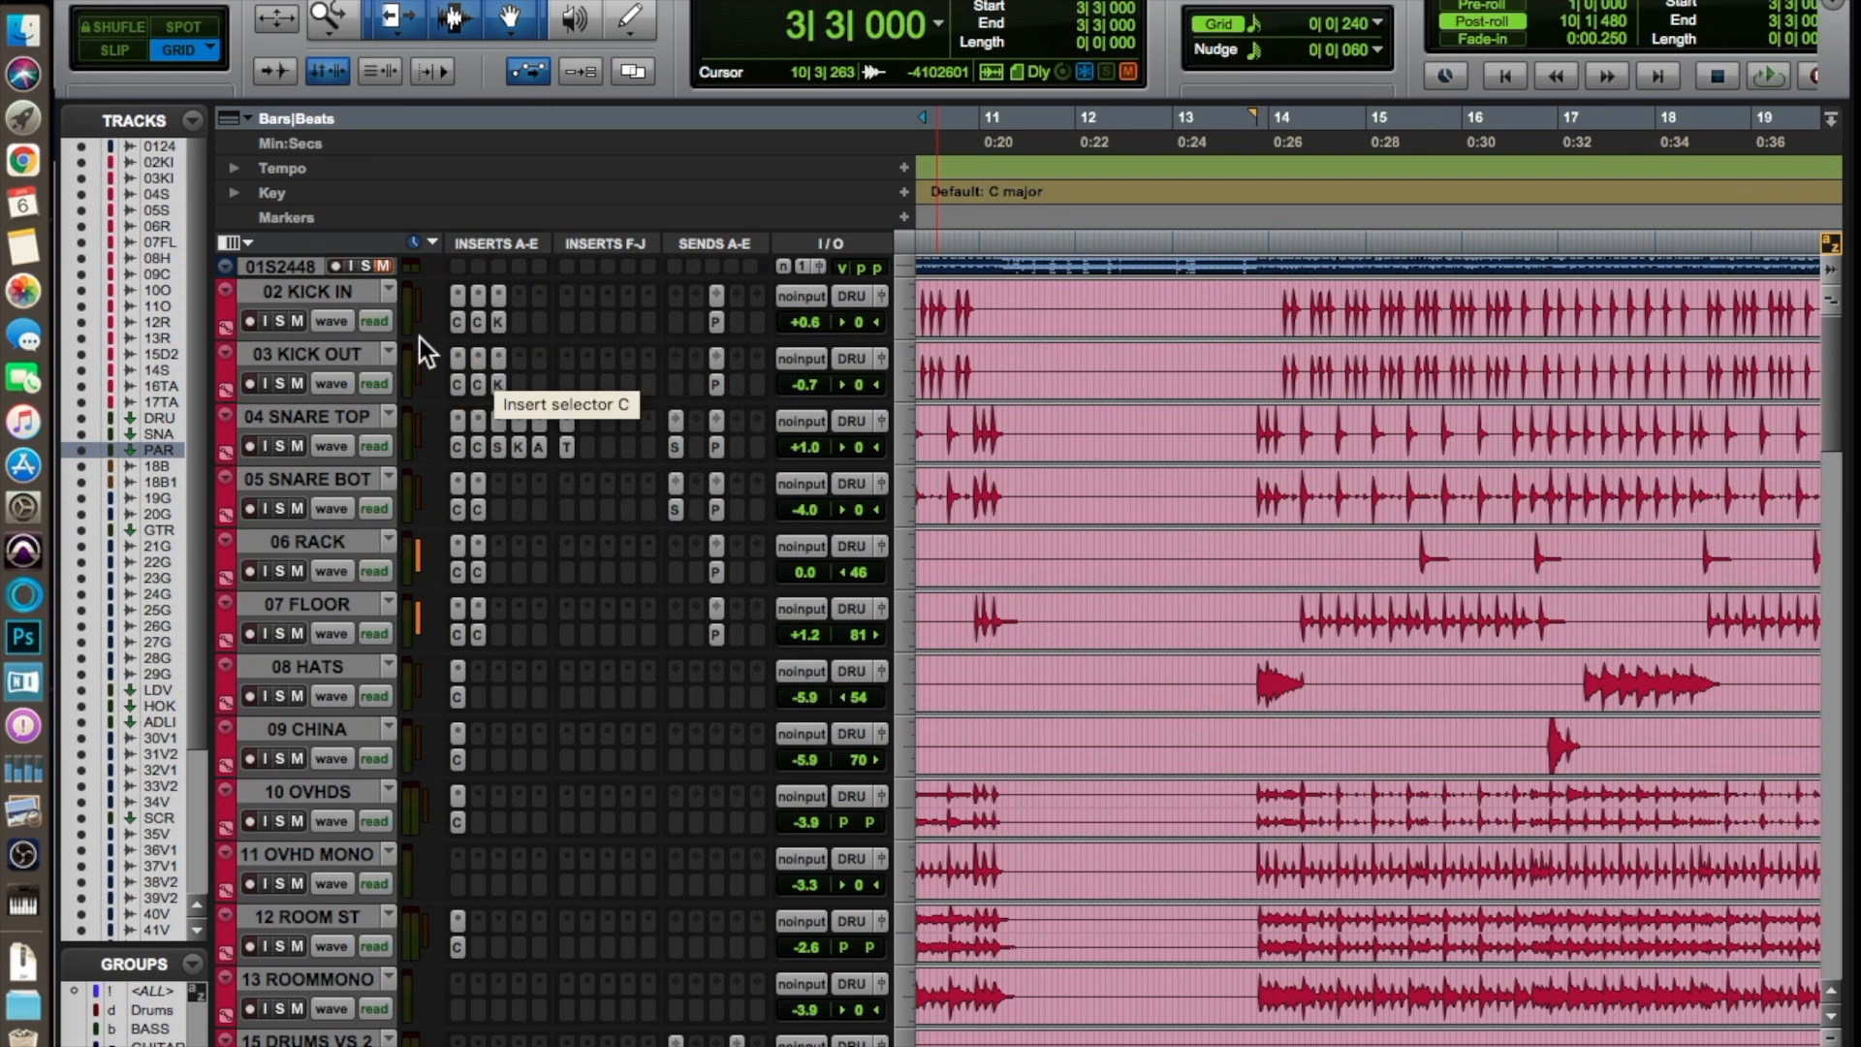
Step: Inspect the 02 KICK IN track's send to PAR COMP, select that track and close the send window
{"action": "left_click", "coordinate": [717, 324]}
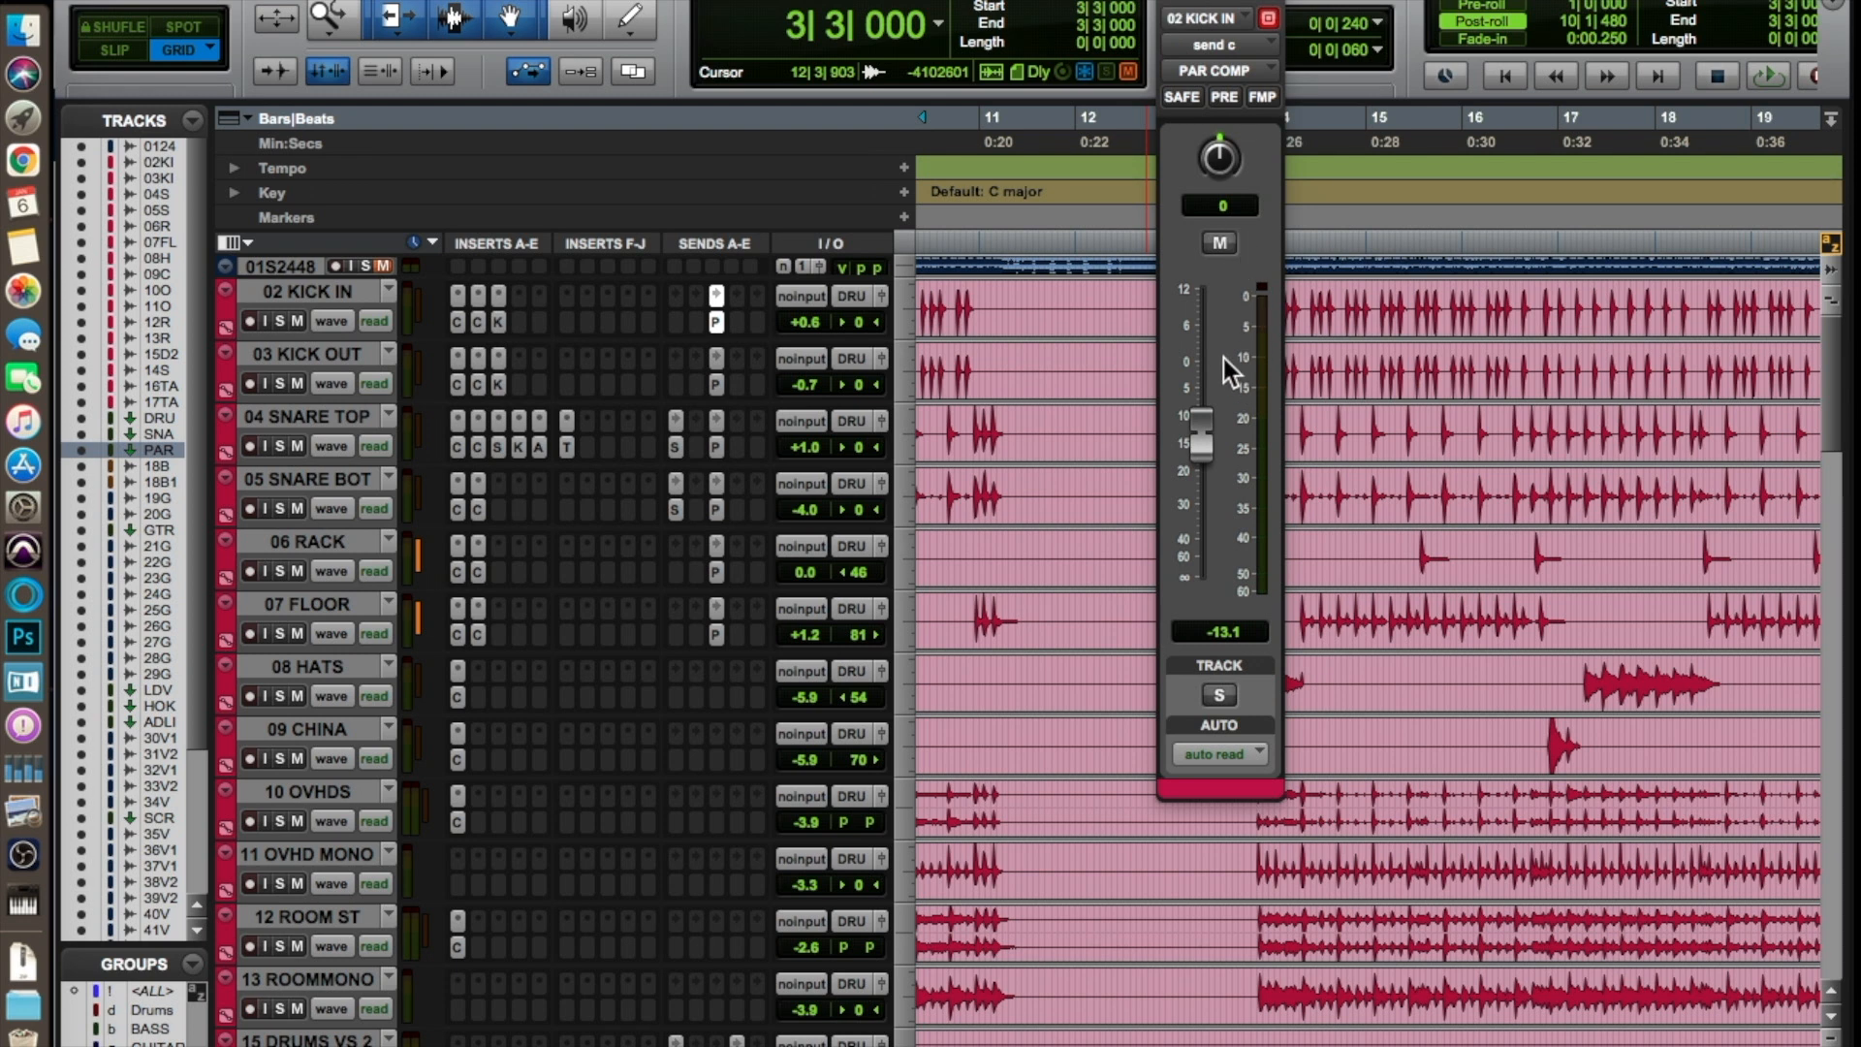
{"action": "left_click", "coordinate": [304, 289]}
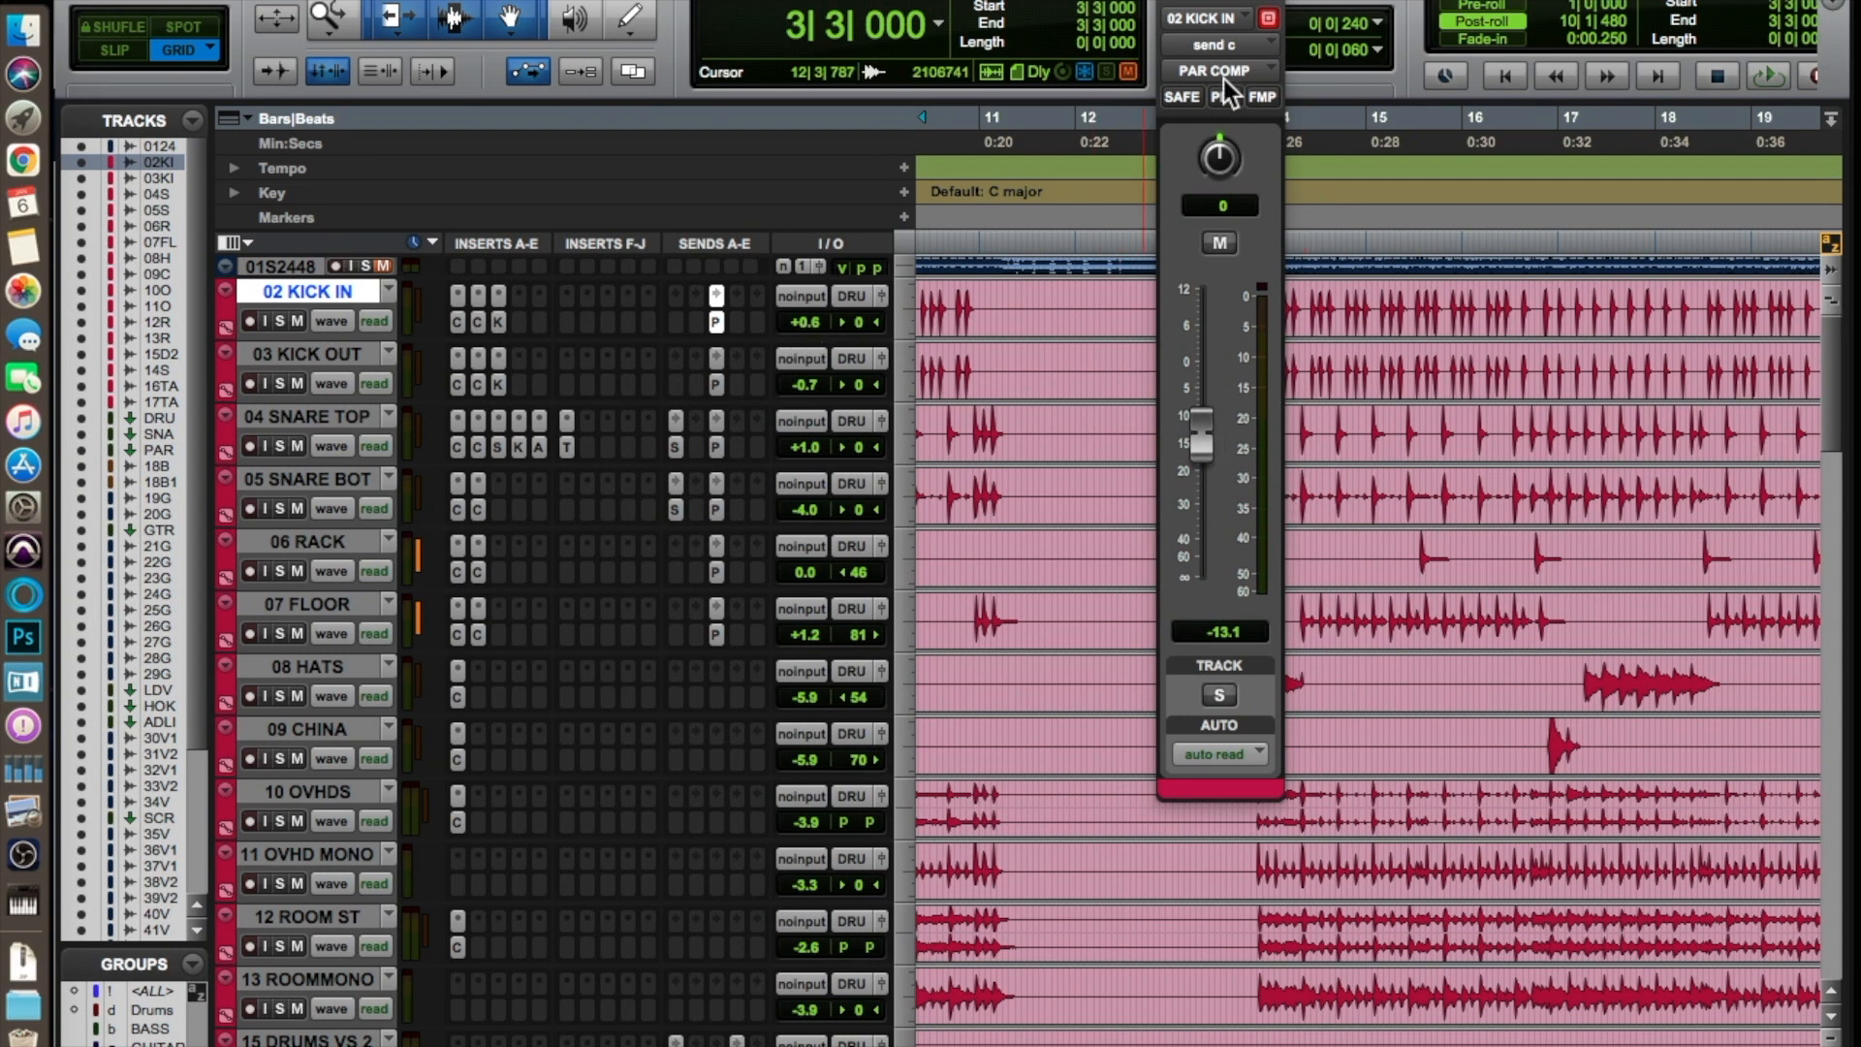
{"action": "left_click", "coordinate": [1171, 2]}
{"action": "scroll", "coordinate": [607, 520], "scroll_direction": "down", "scroll_amount": 1}
{"action": "scroll", "coordinate": [605, 520], "scroll_direction": "up", "scroll_amount": 1}
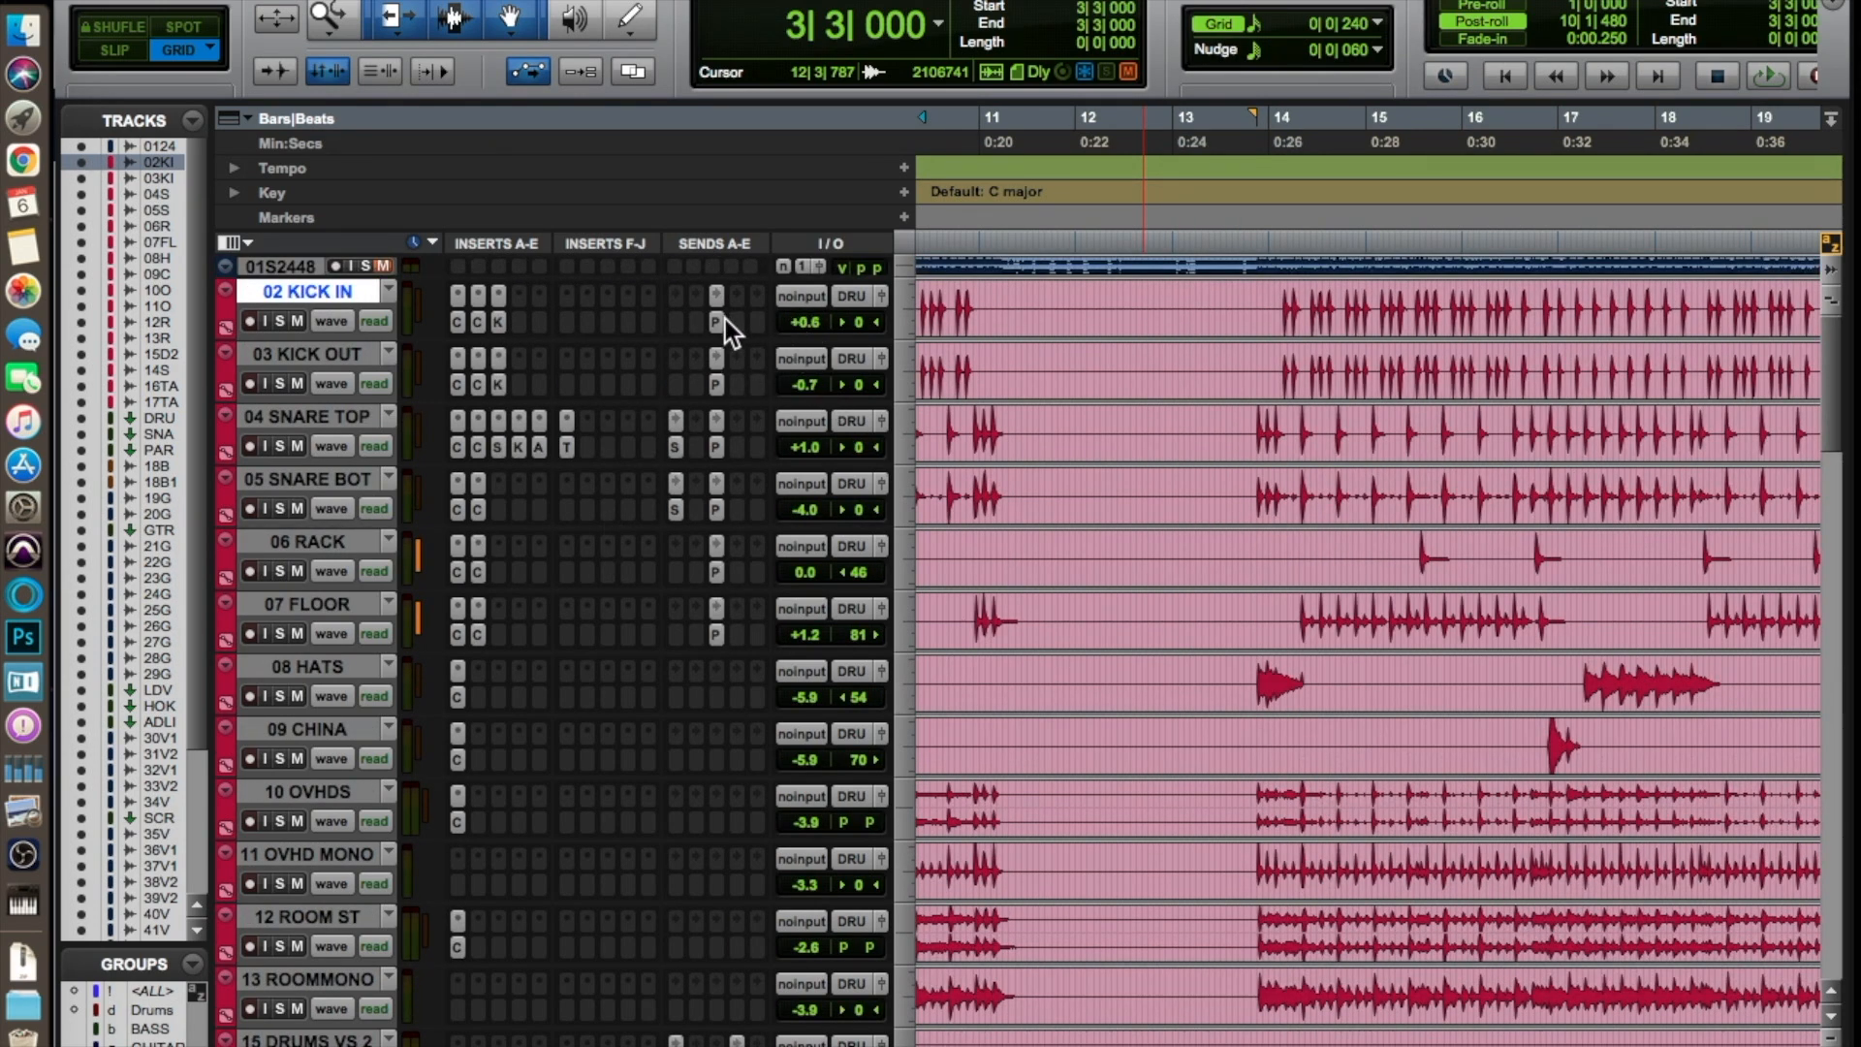
Step: View the DRUM BUS's FG-MU compressor and the PAR COMP track's FG-Grey compressor, closing each, and return to the first drum tracks
{"action": "scroll", "coordinate": [723, 321], "scroll_direction": "down", "scroll_amount": 15}
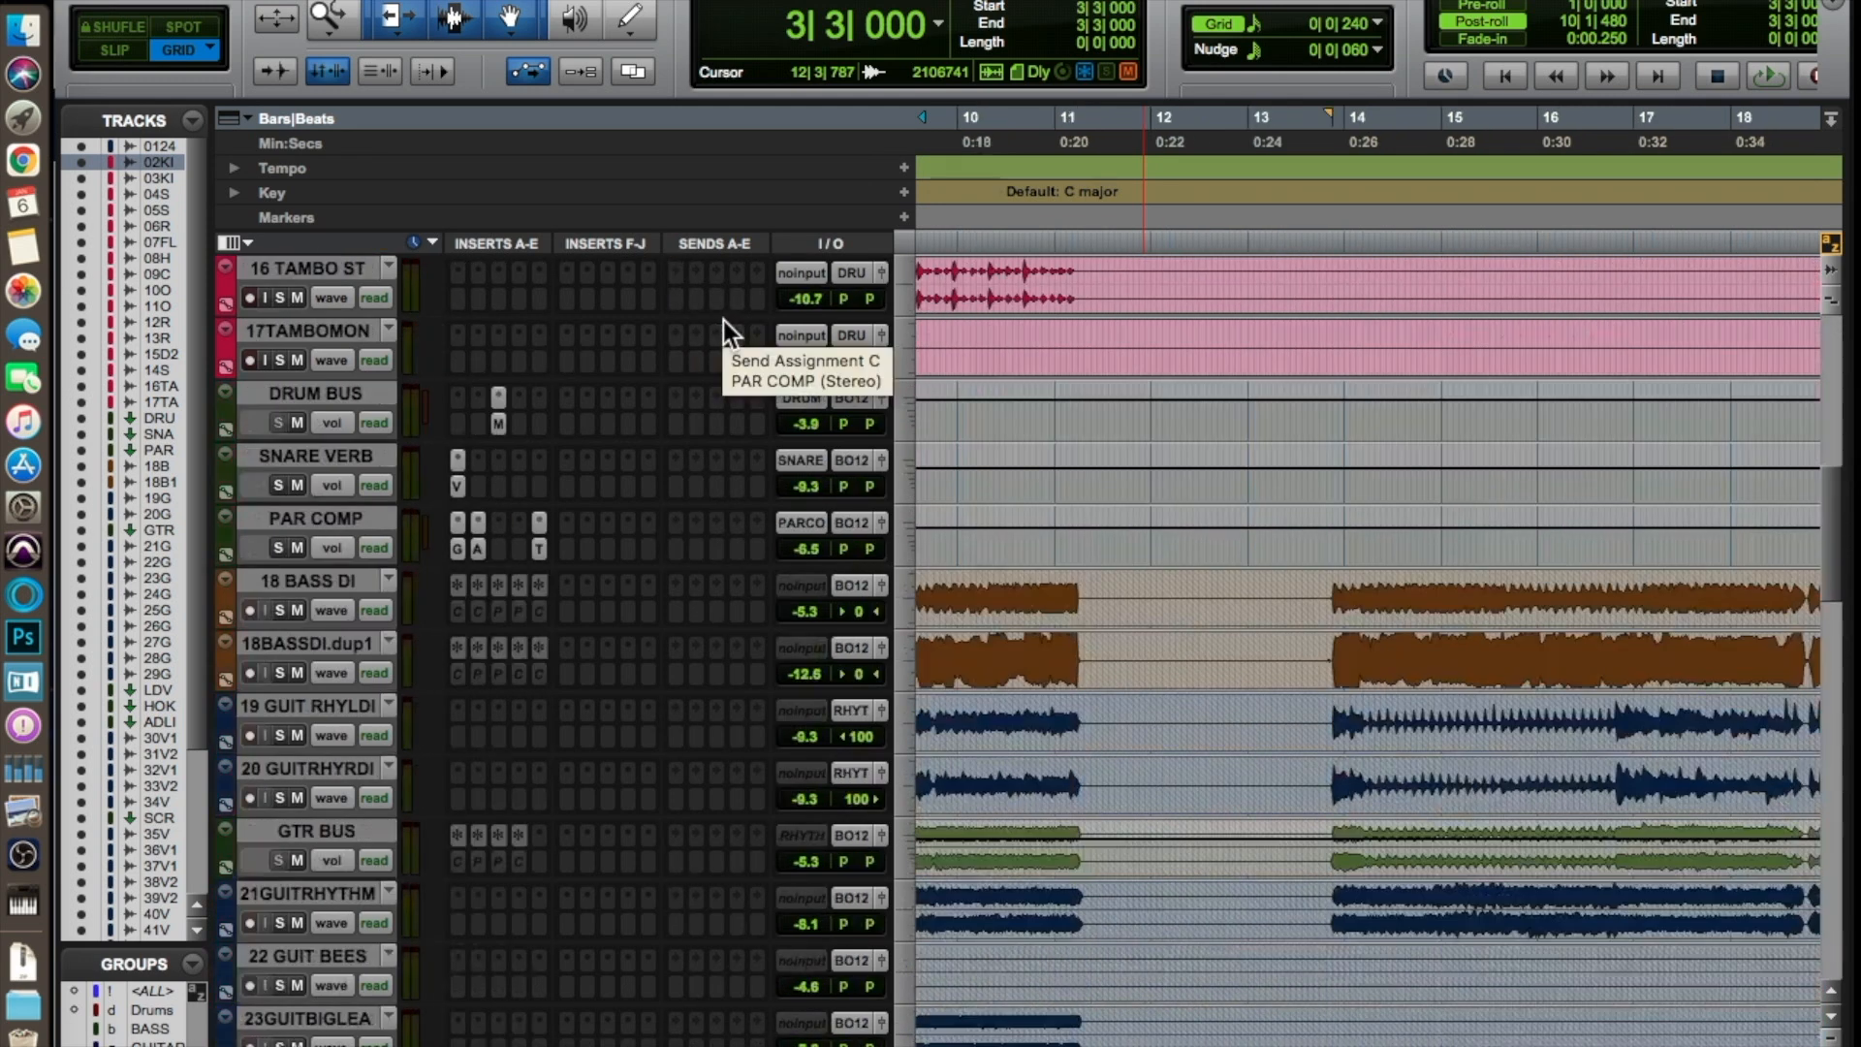
{"action": "left_click", "coordinate": [498, 426]}
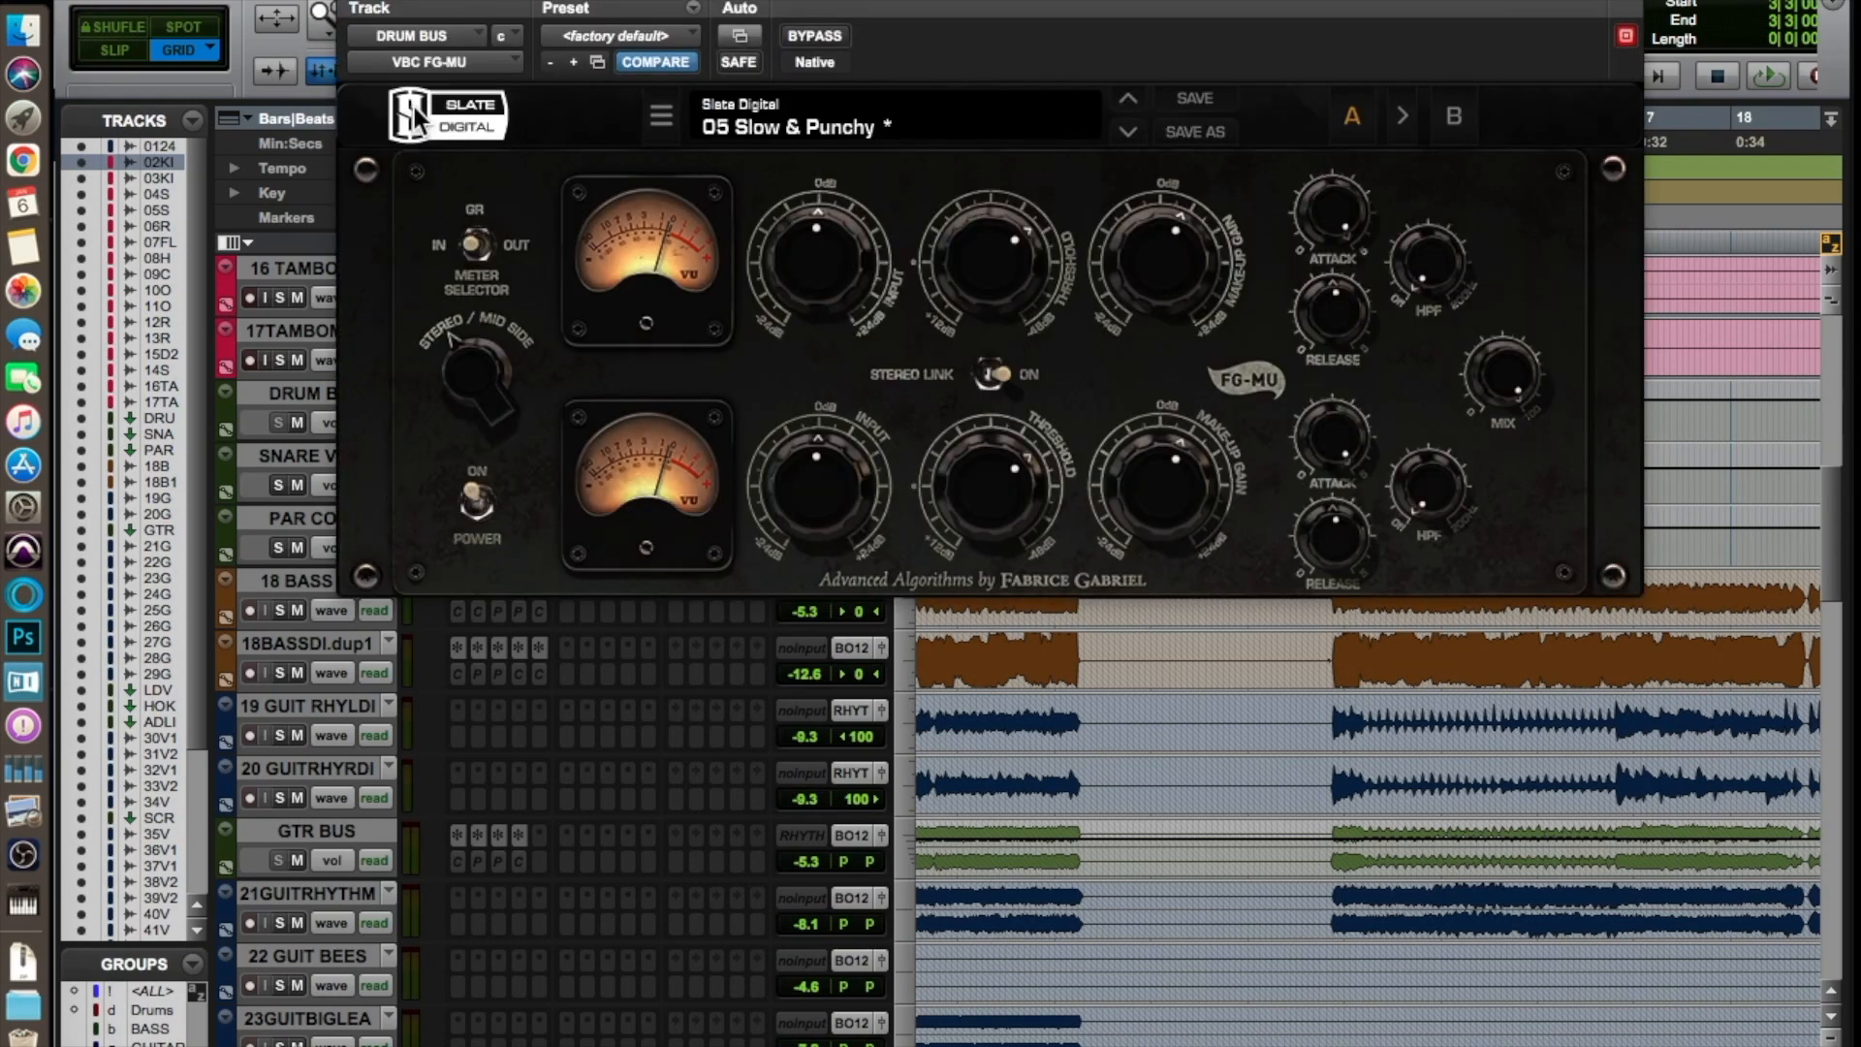
{"action": "left_click", "coordinate": [356, 2]}
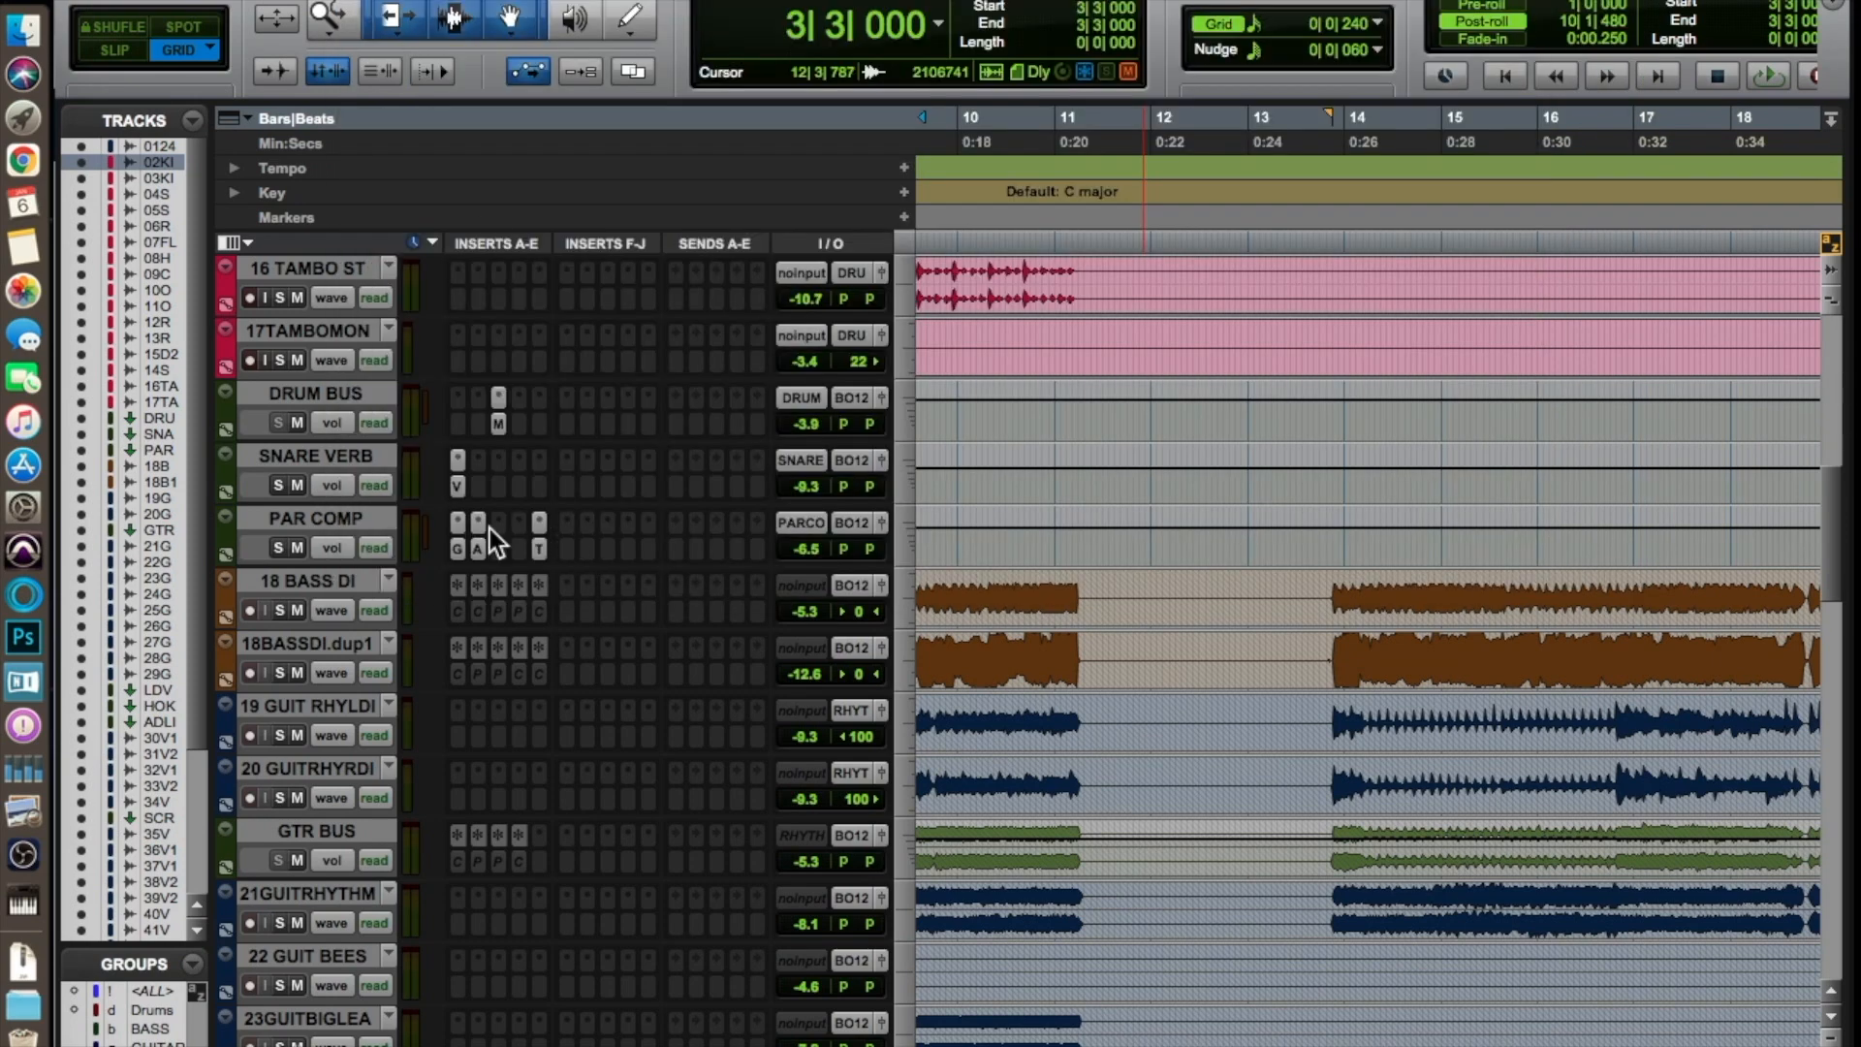
{"action": "left_click", "coordinate": [458, 548]}
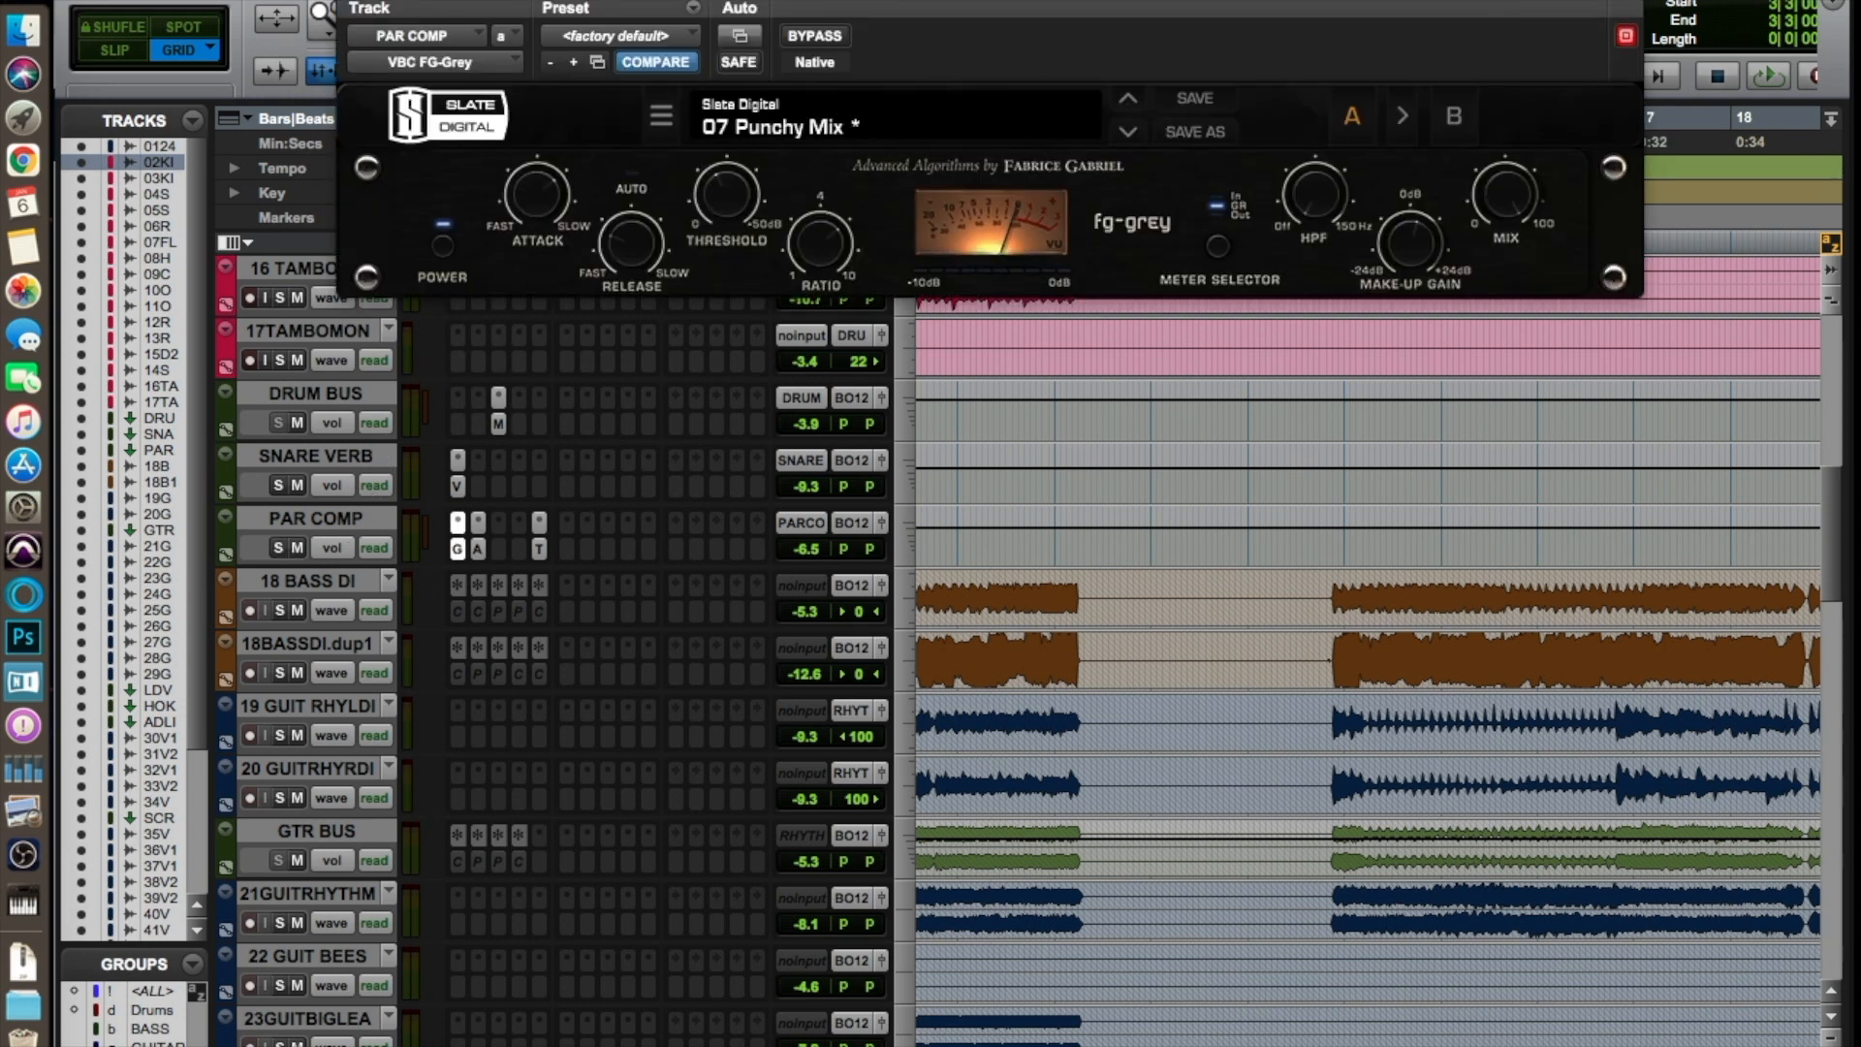
{"action": "left_click", "coordinate": [355, 5]}
{"action": "scroll", "coordinate": [731, 427], "scroll_direction": "up", "scroll_amount": 10}
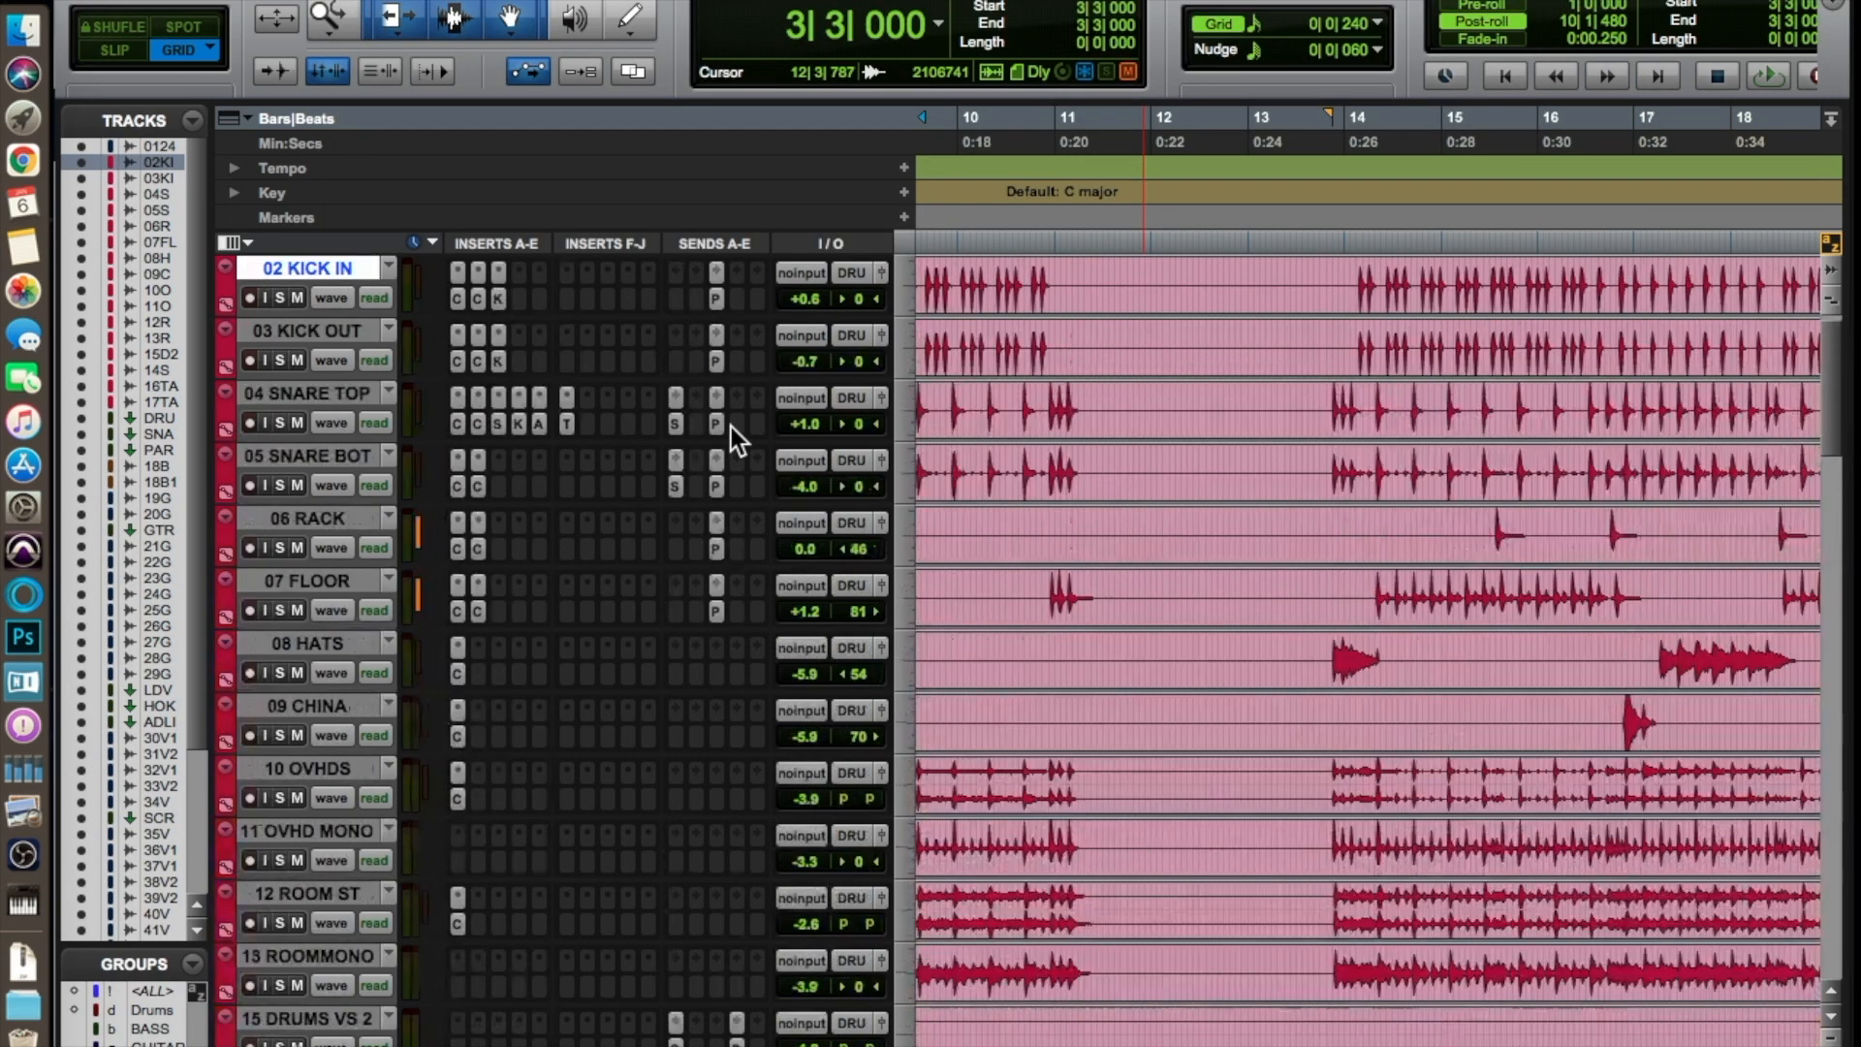
Step: Compare the PAR COMP send levels of 02 KICK IN and 04 SNARE TOP, and close the send window
{"action": "left_click", "coordinate": [717, 298]}
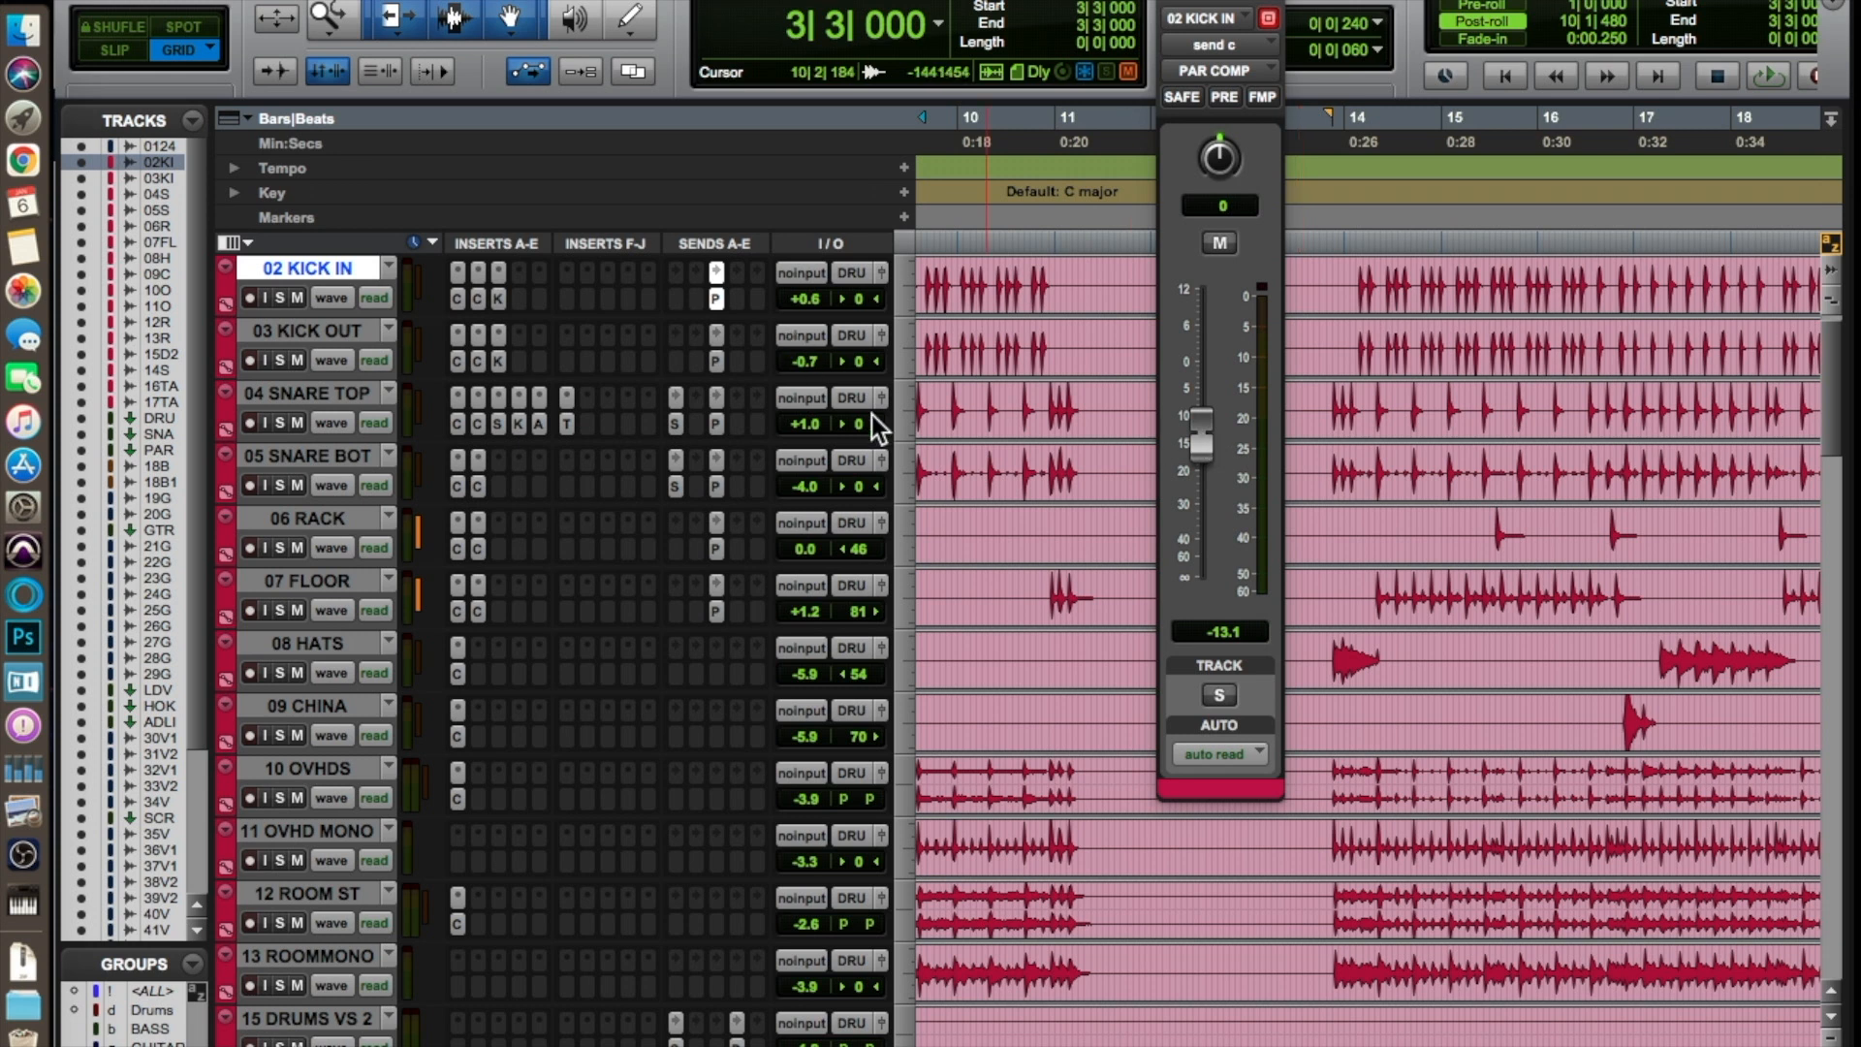
{"action": "left_click", "coordinate": [716, 423]}
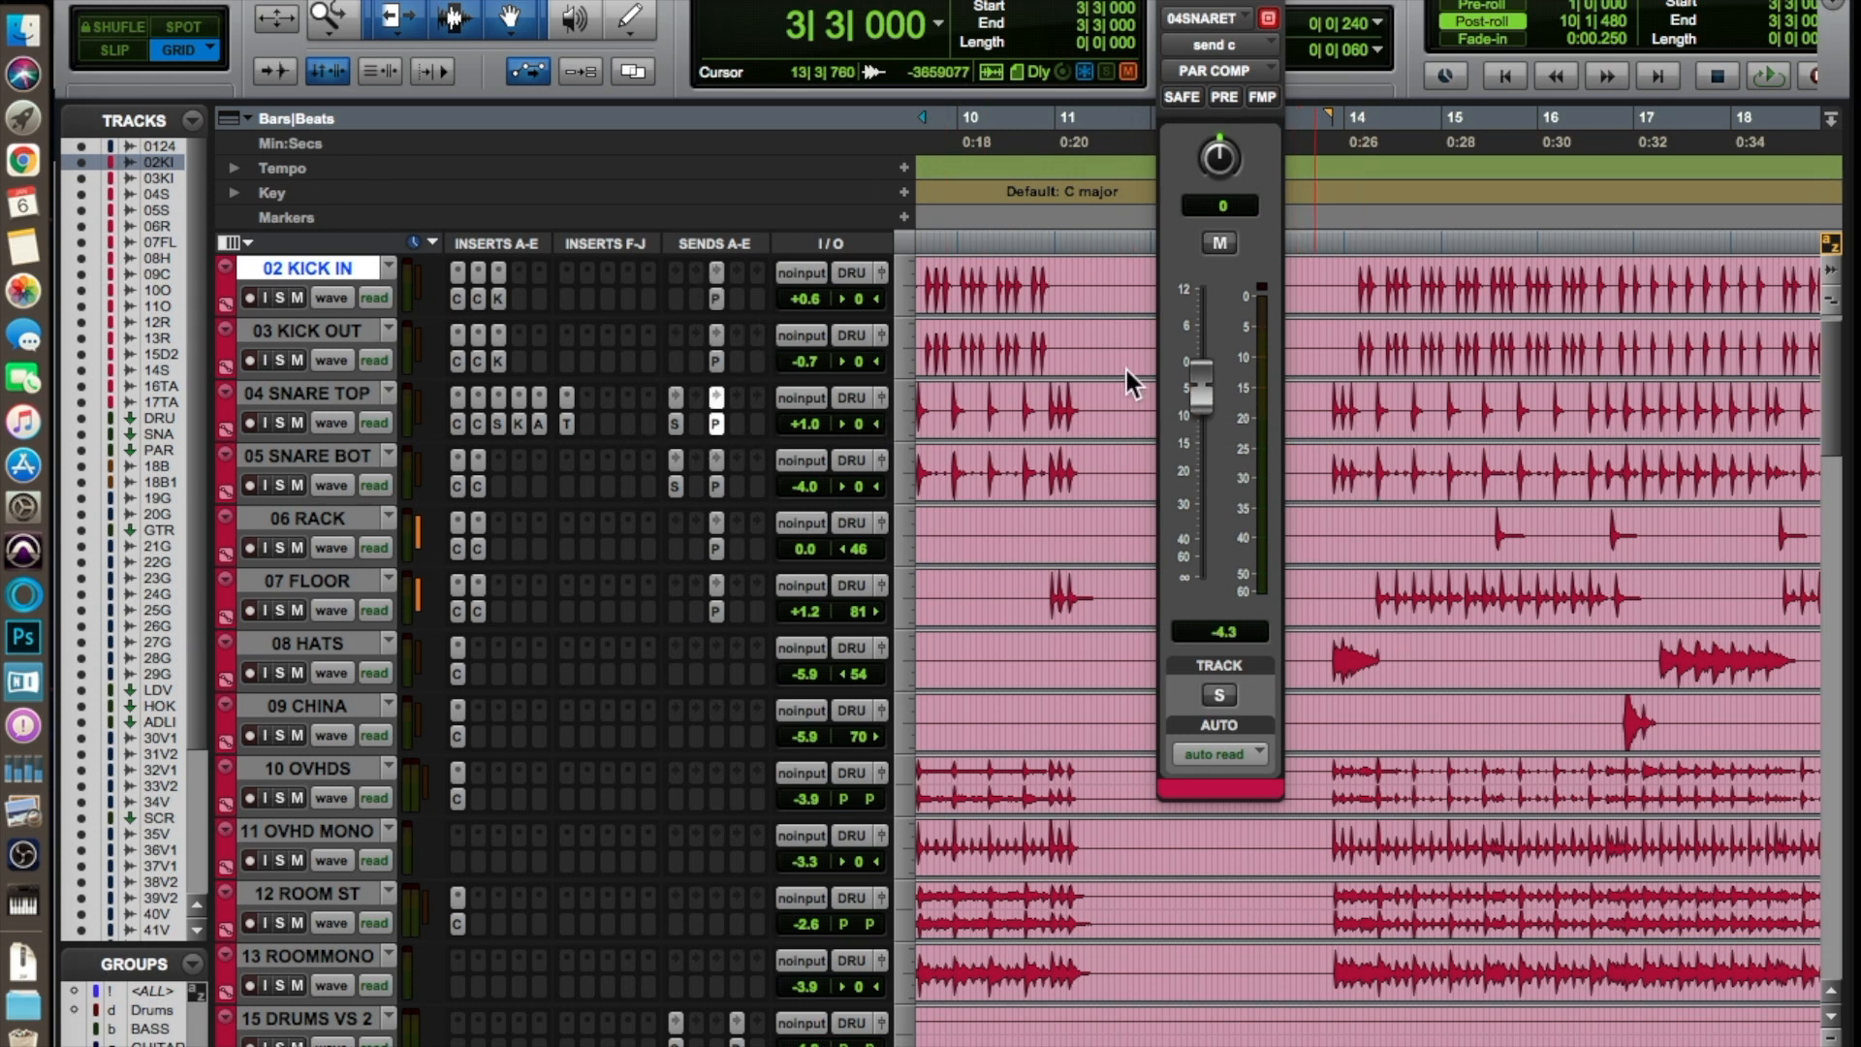
{"action": "left_click", "coordinate": [714, 427]}
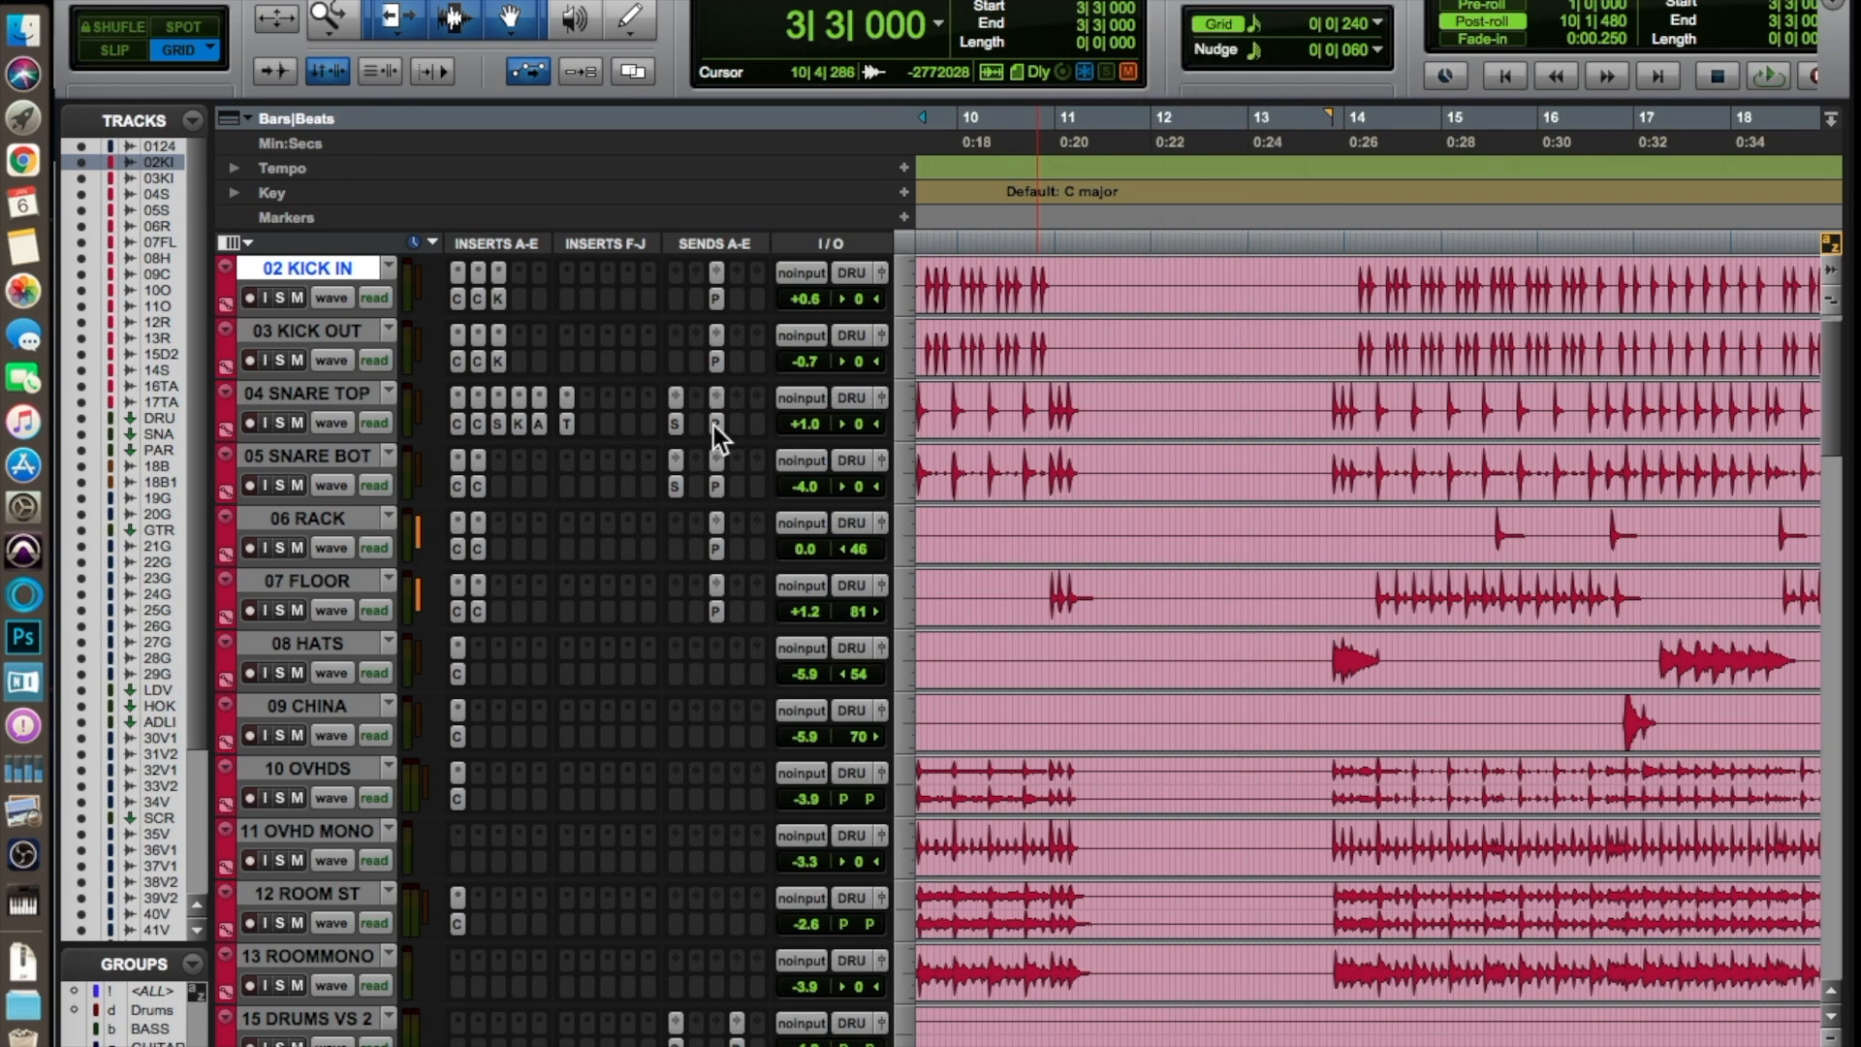
Step: Look through the drum tracks to examine which ones send to the parallel compression bus
{"action": "scroll", "coordinate": [714, 425], "scroll_direction": "down", "scroll_amount": 3}
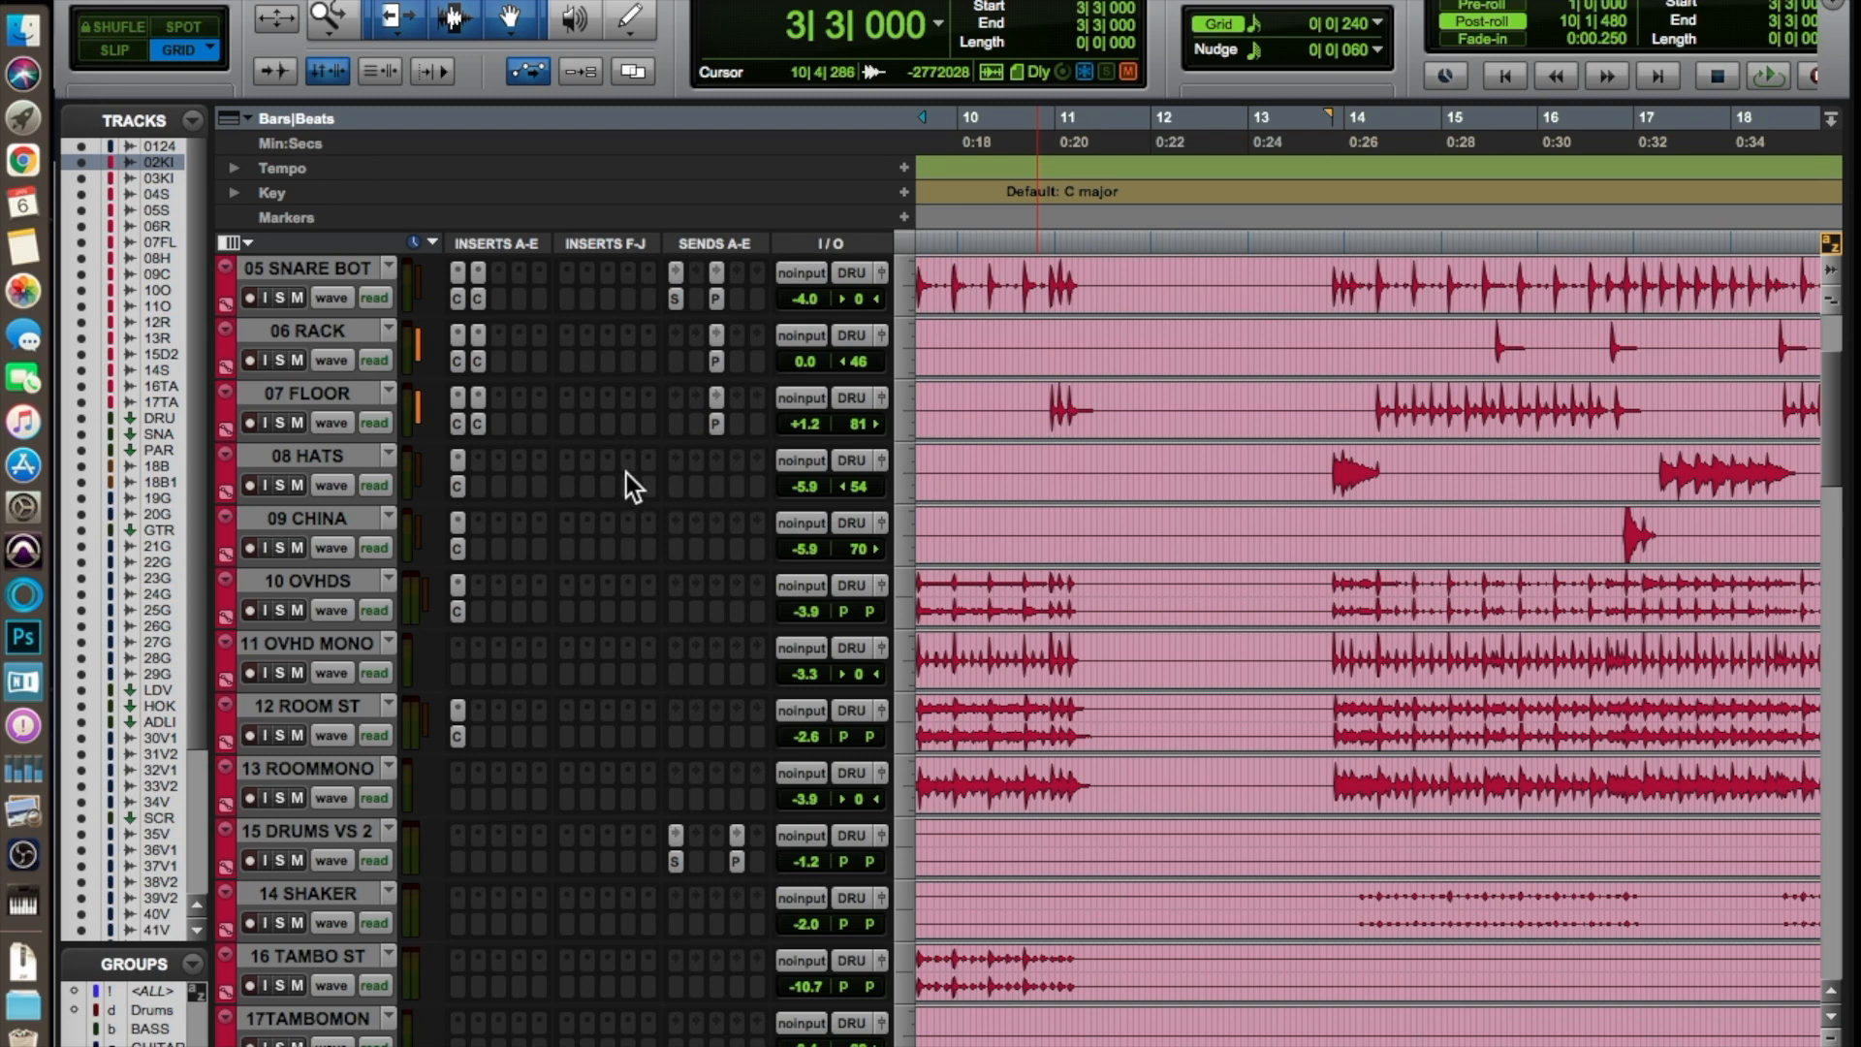
{"action": "scroll", "coordinate": [623, 473], "scroll_direction": "down", "scroll_amount": 3}
{"action": "scroll", "coordinate": [623, 473], "scroll_direction": "up", "scroll_amount": 5}
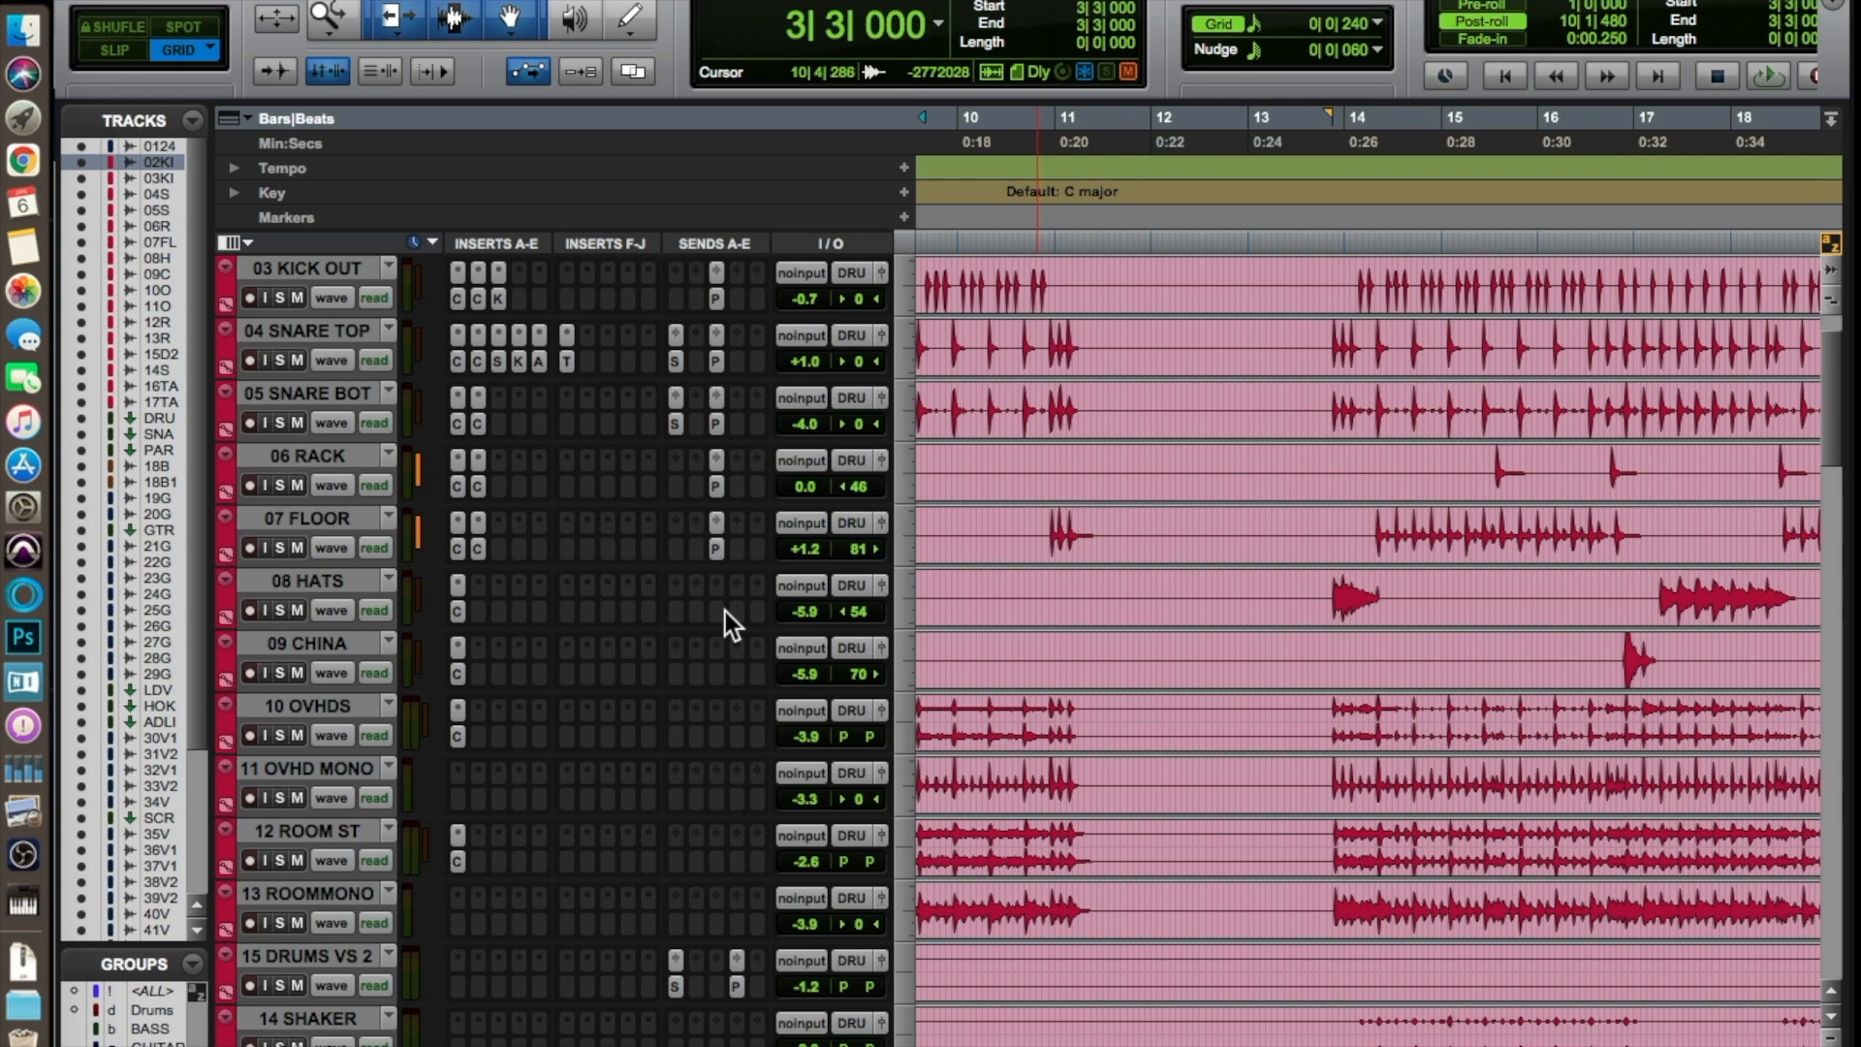
{"action": "scroll", "coordinate": [726, 611], "scroll_direction": "down", "scroll_amount": 2}
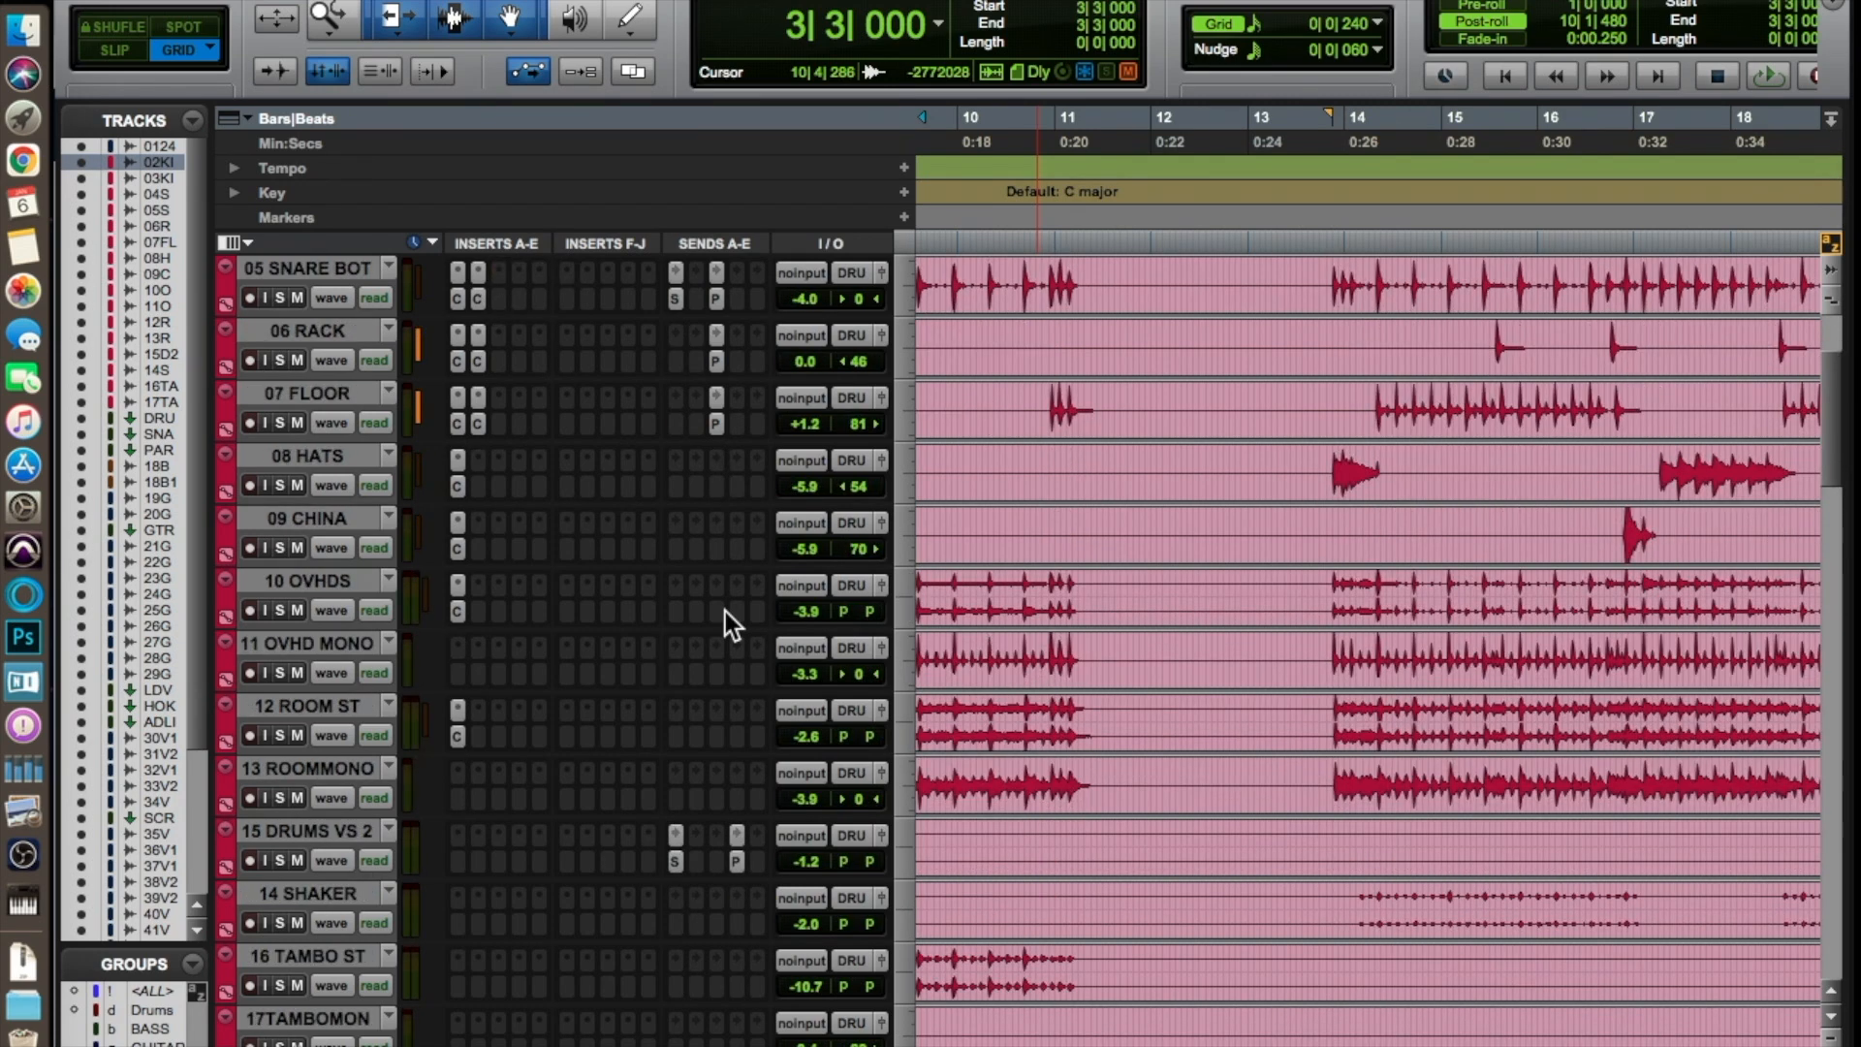
{"action": "scroll", "coordinate": [726, 611], "scroll_direction": "down", "scroll_amount": 1}
{"action": "scroll", "coordinate": [726, 612], "scroll_direction": "down", "scroll_amount": 2}
{"action": "scroll", "coordinate": [725, 613], "scroll_direction": "up", "scroll_amount": 4}
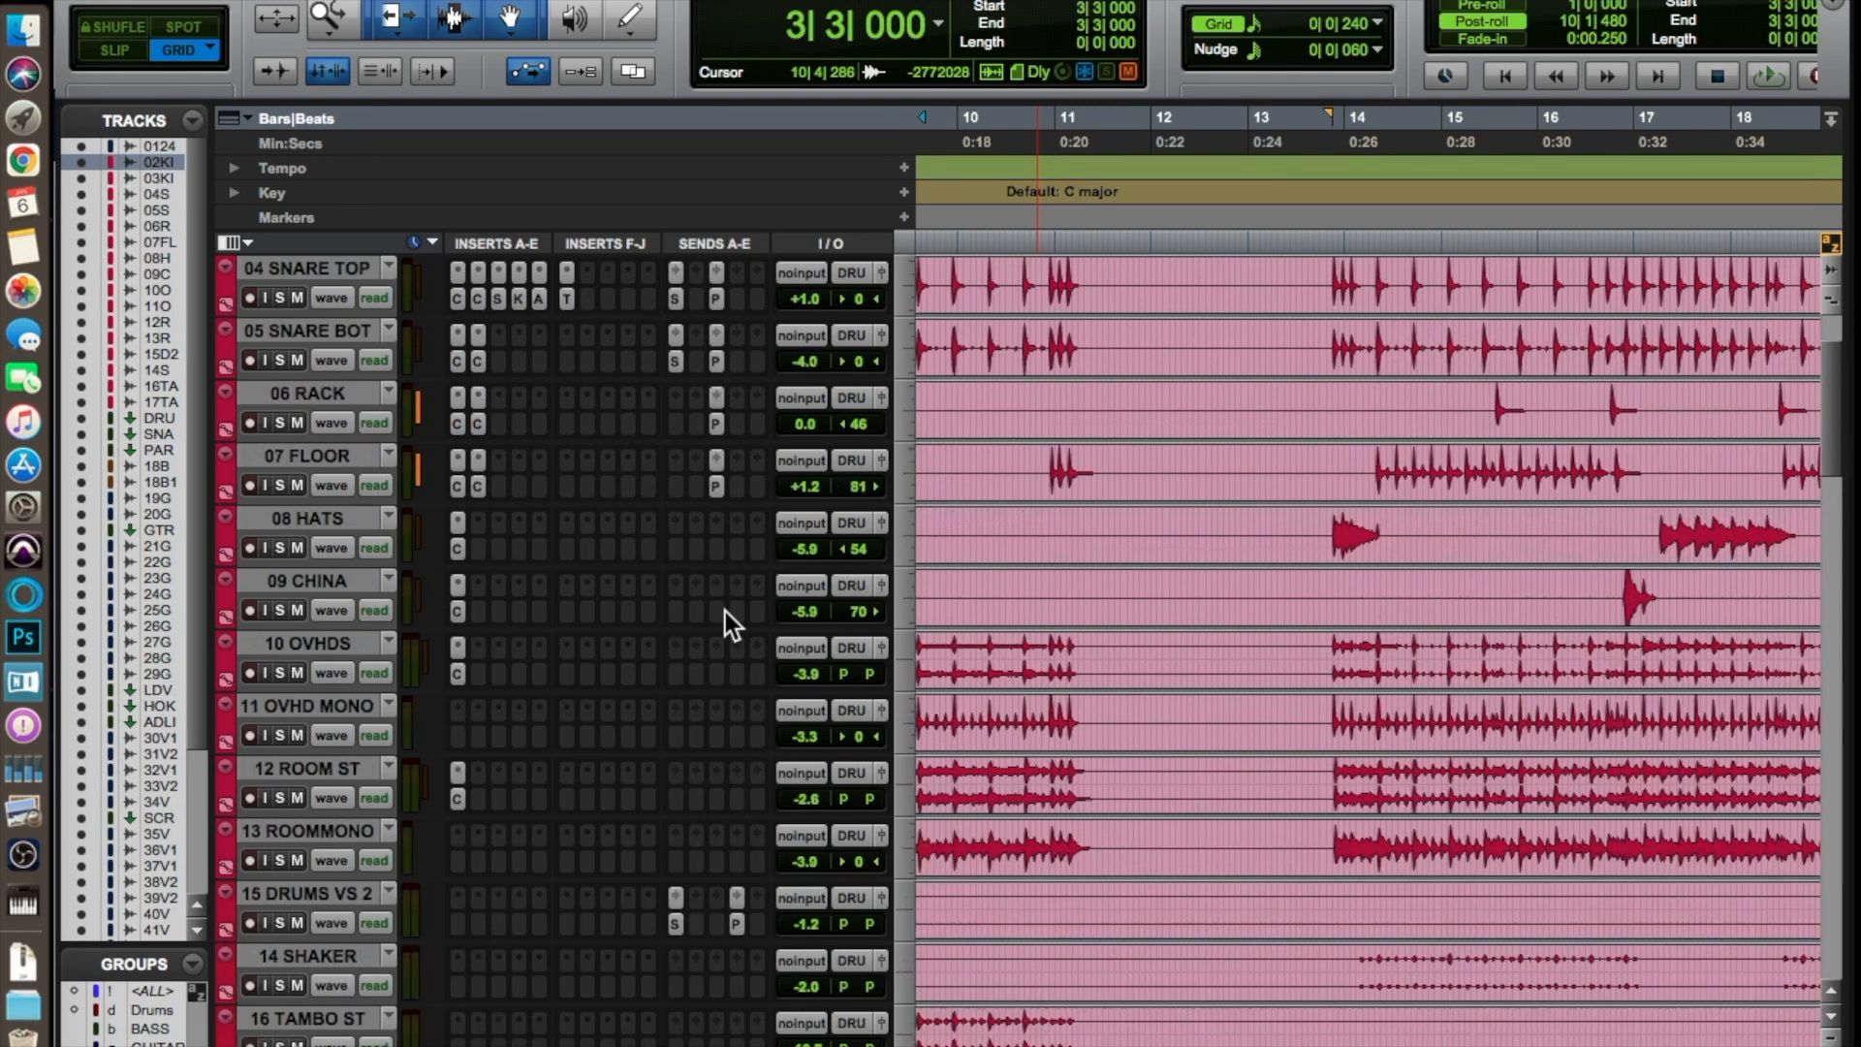
{"action": "scroll", "coordinate": [732, 653], "scroll_direction": "up", "scroll_amount": 3}
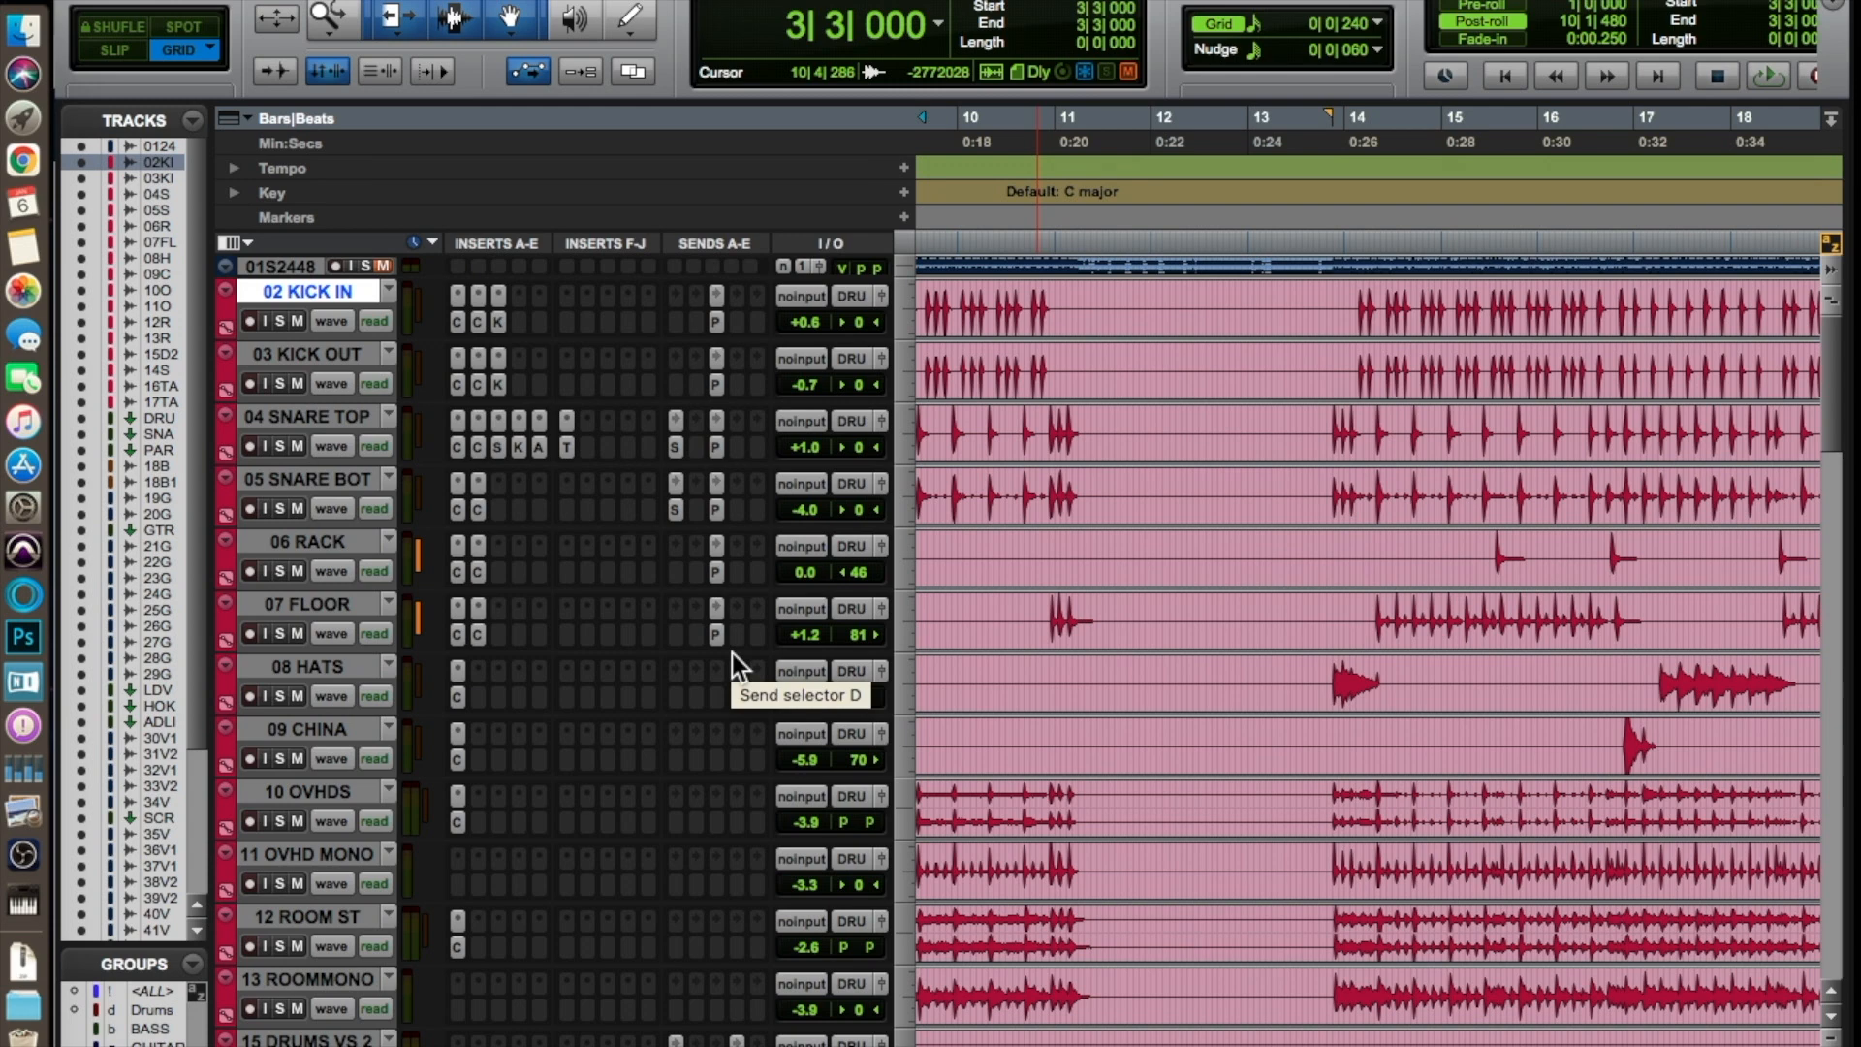
Step: Examine the Transient Shaper settings on the PAR COMP track and close the plug-in
{"action": "scroll", "coordinate": [664, 582], "scroll_direction": "down", "scroll_amount": 10}
{"action": "scroll", "coordinate": [665, 582], "scroll_direction": "right", "scroll_amount": 2}
{"action": "scroll", "coordinate": [665, 583], "scroll_direction": "down", "scroll_amount": 1}
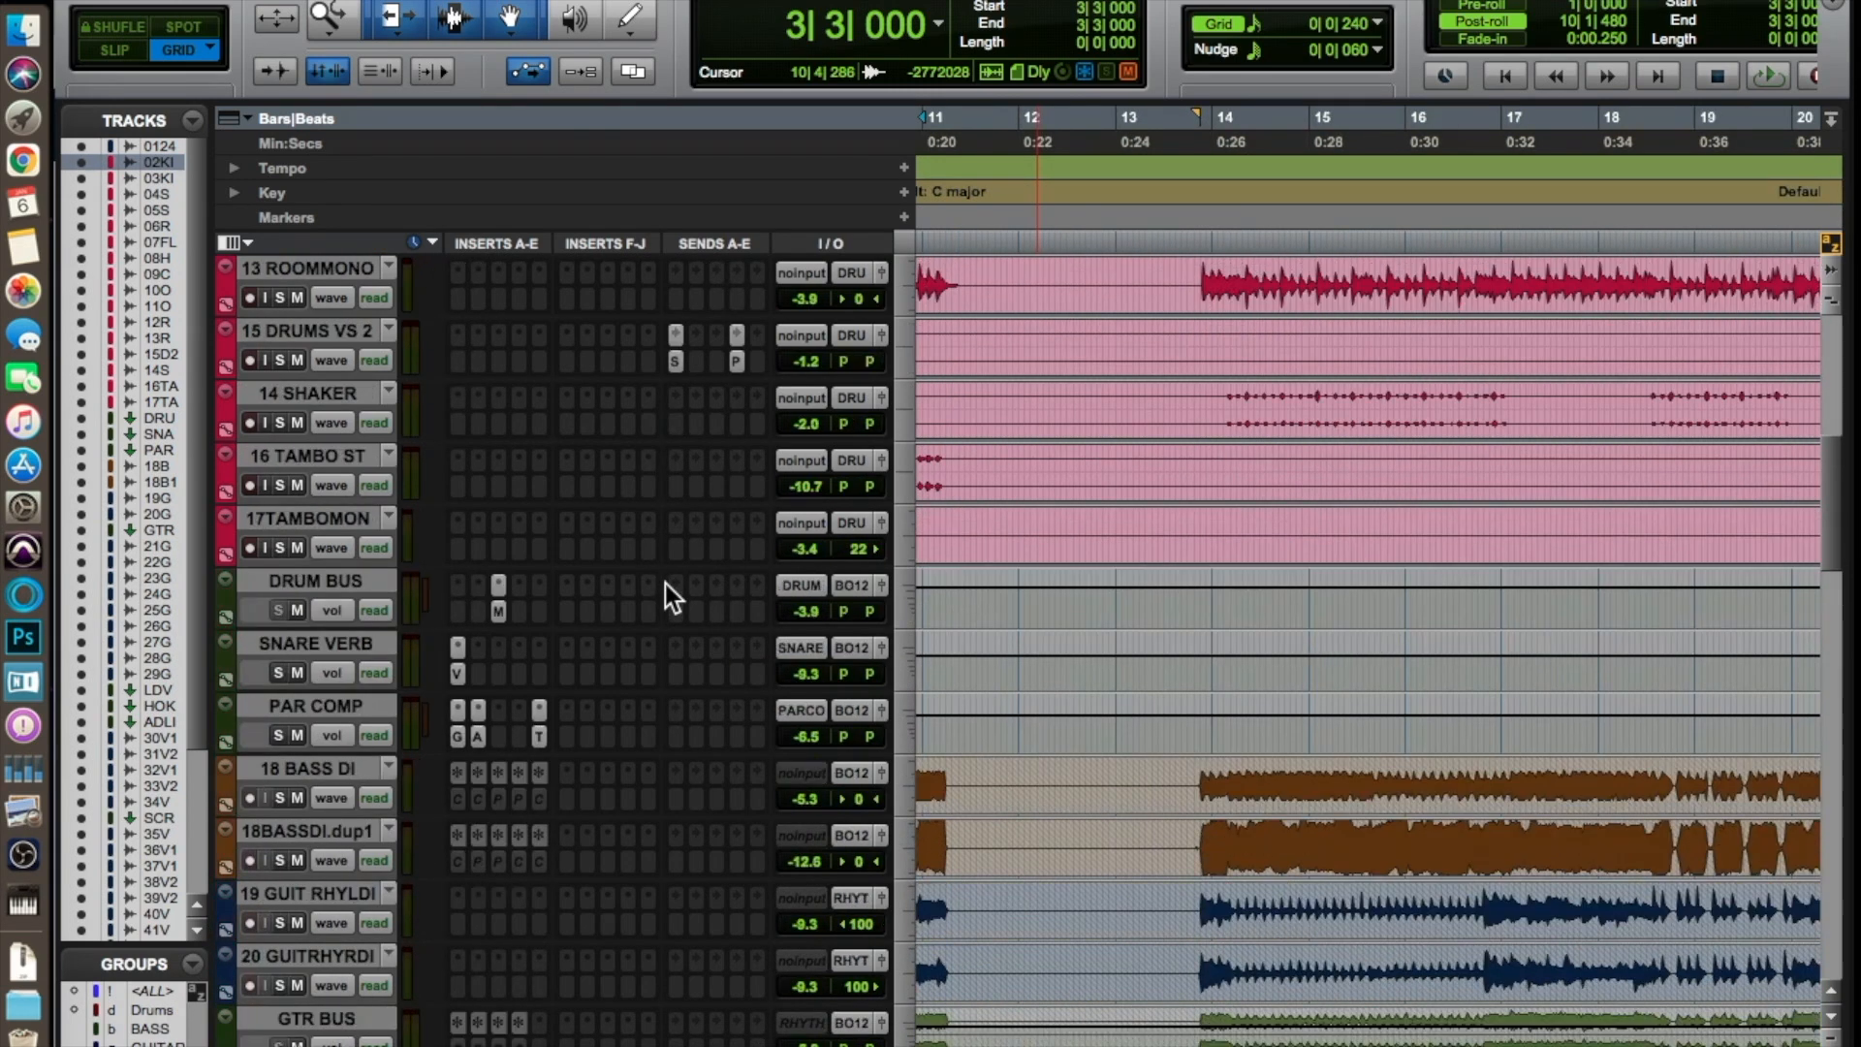
{"action": "scroll", "coordinate": [609, 582], "scroll_direction": "down", "scroll_amount": 3}
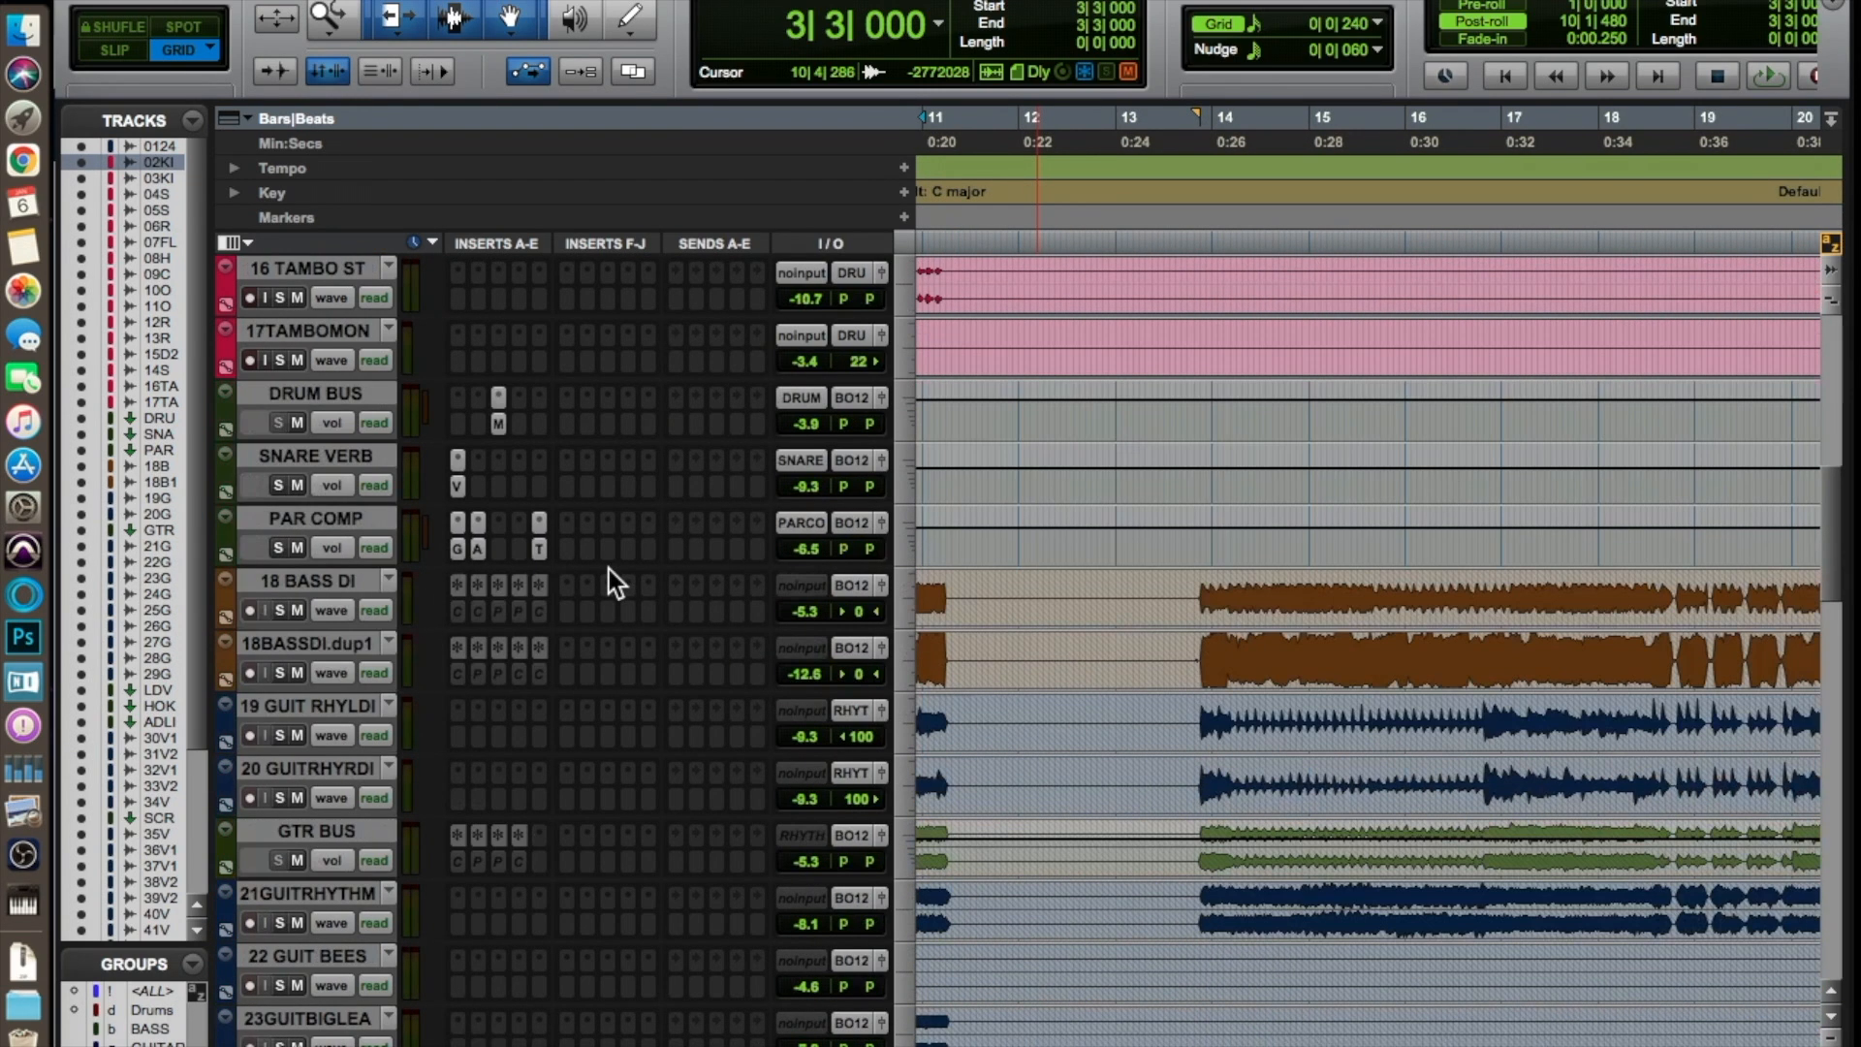
{"action": "left_click", "coordinate": [539, 546]}
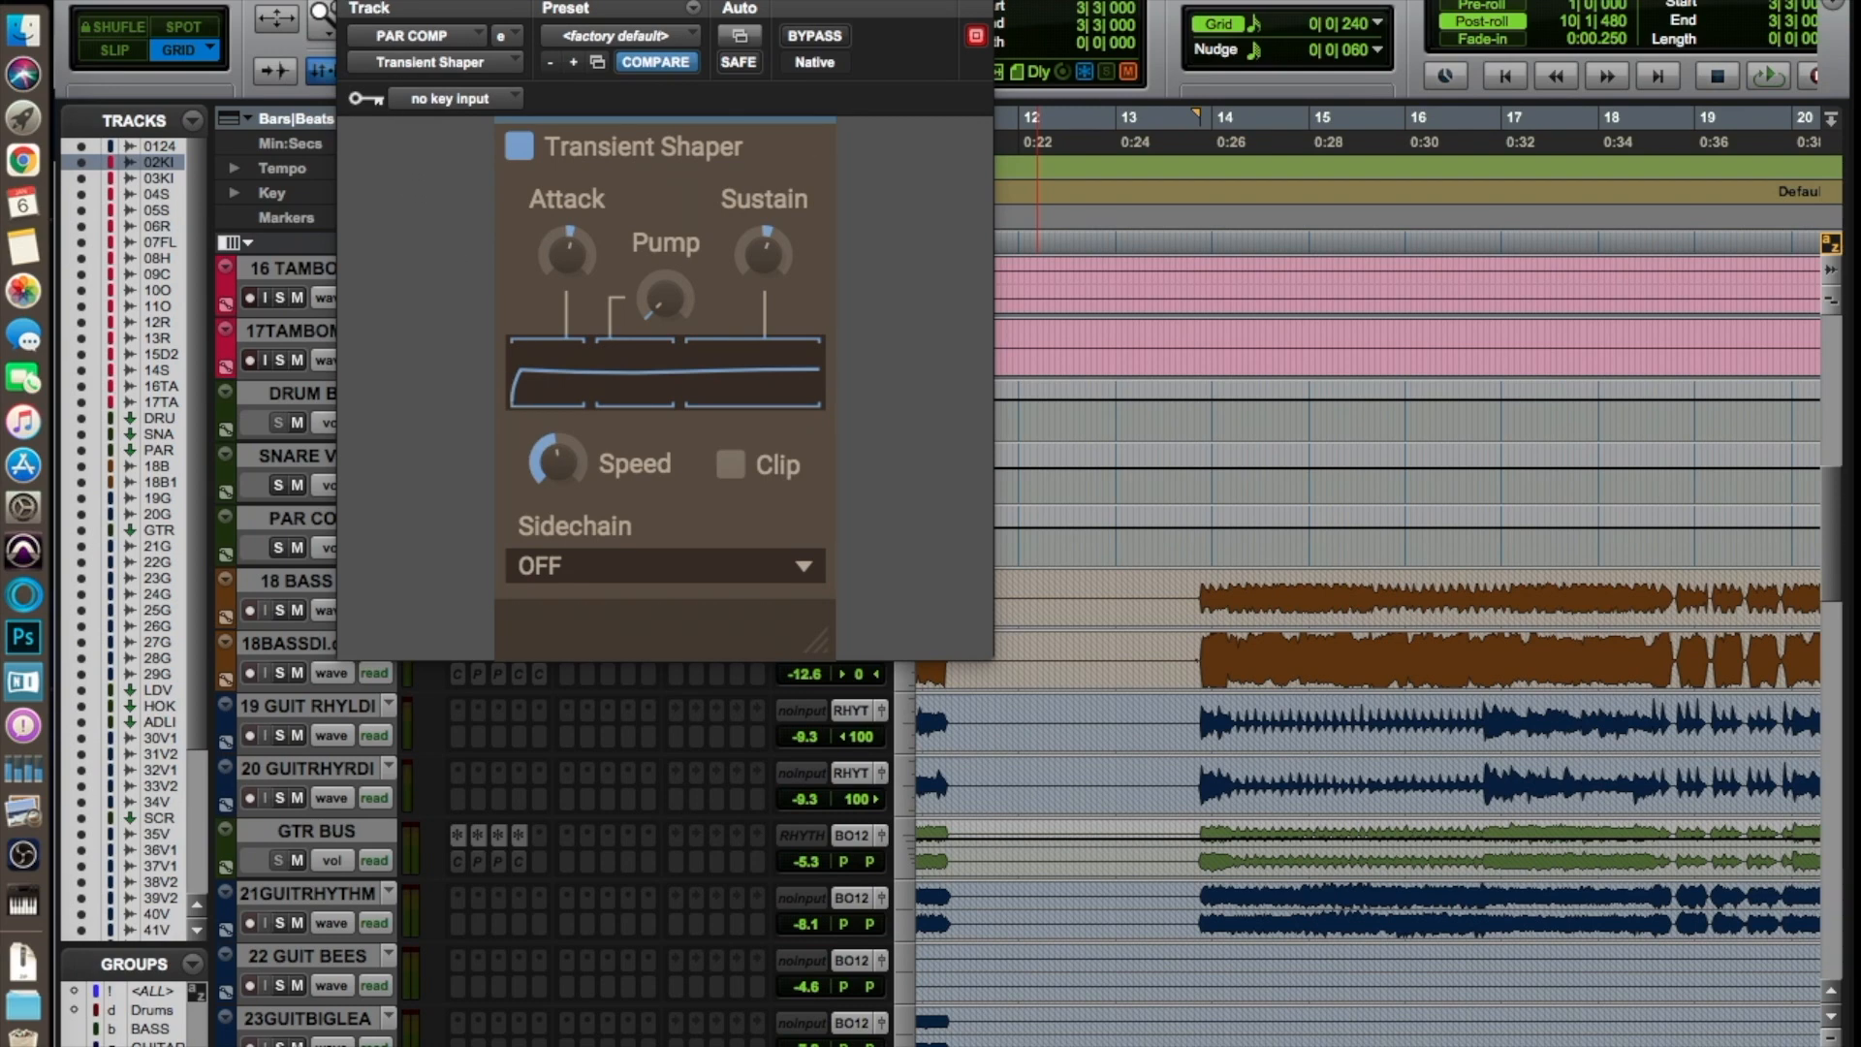
{"action": "left_click", "coordinate": [353, 1]}
Step: Compare the Transient Shaper on 04 SNARE TOP with the one on PAR COMP, closing each plug-in after viewing it
{"action": "scroll", "coordinate": [529, 688], "scroll_direction": "up", "scroll_amount": 10}
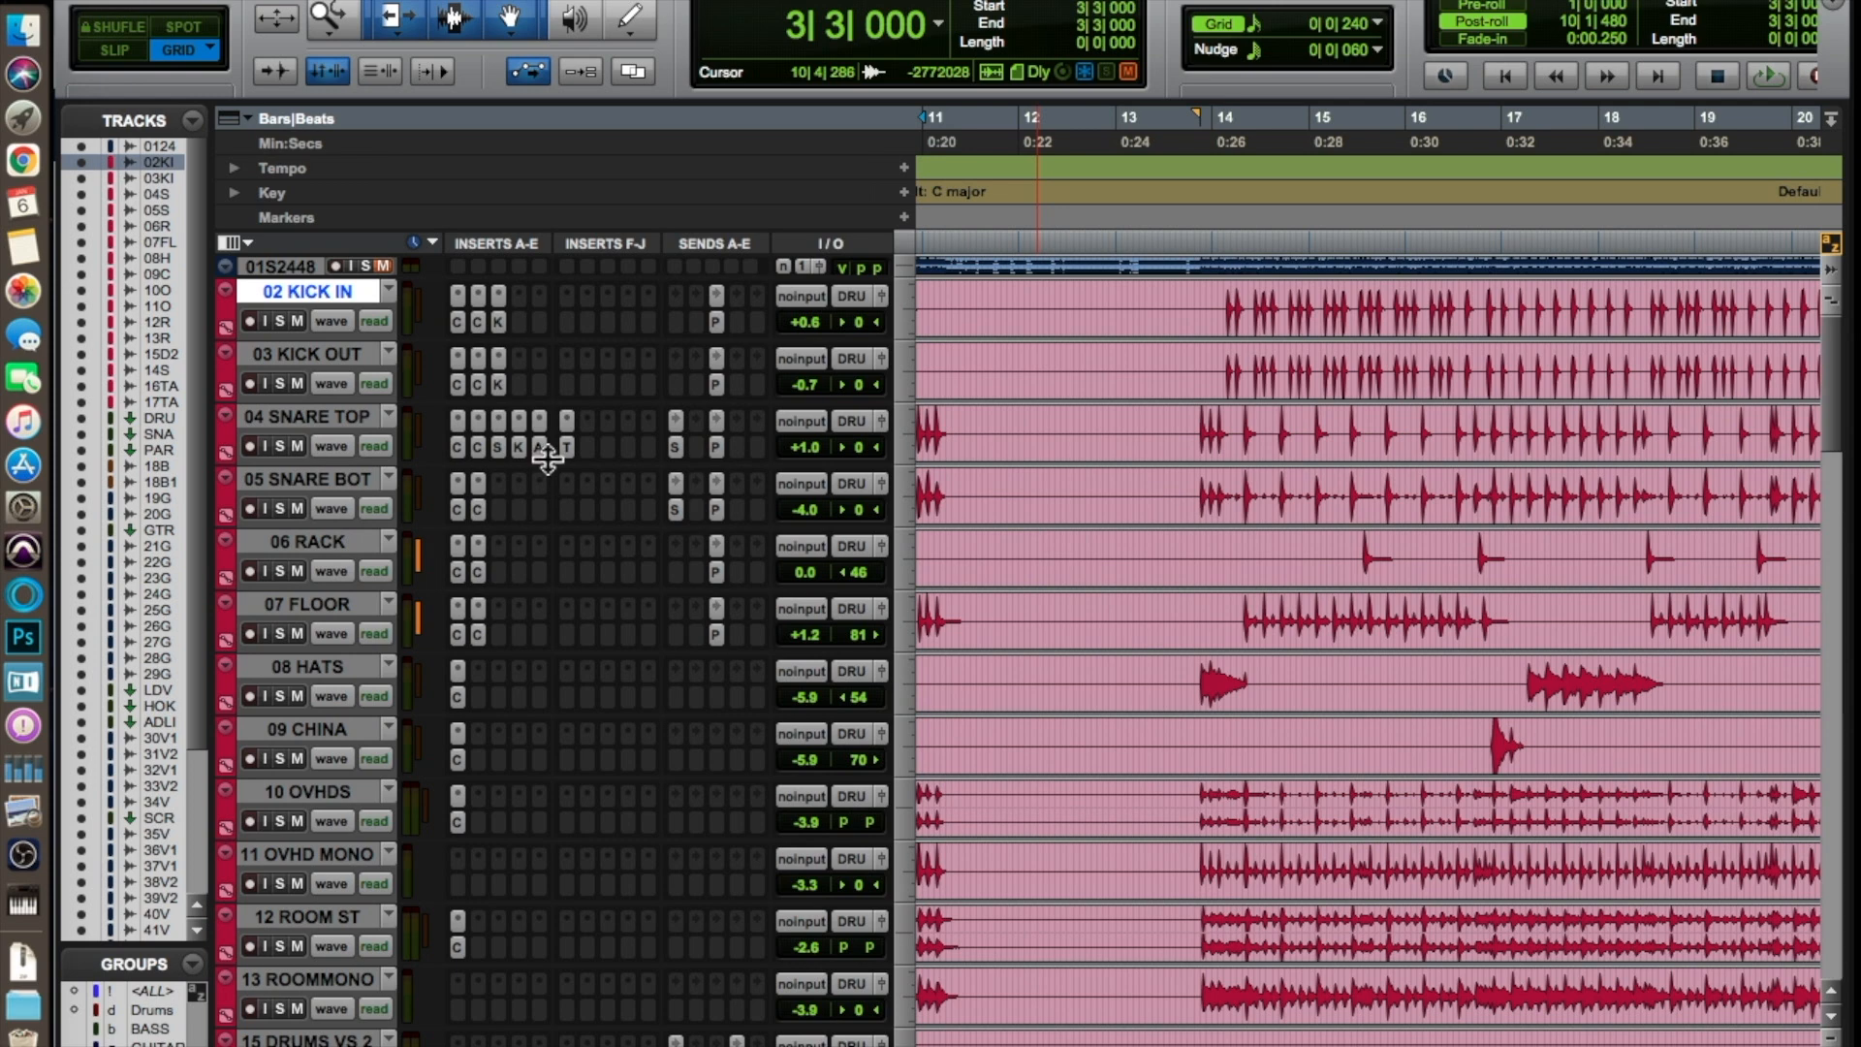
{"action": "left_click", "coordinate": [565, 449]}
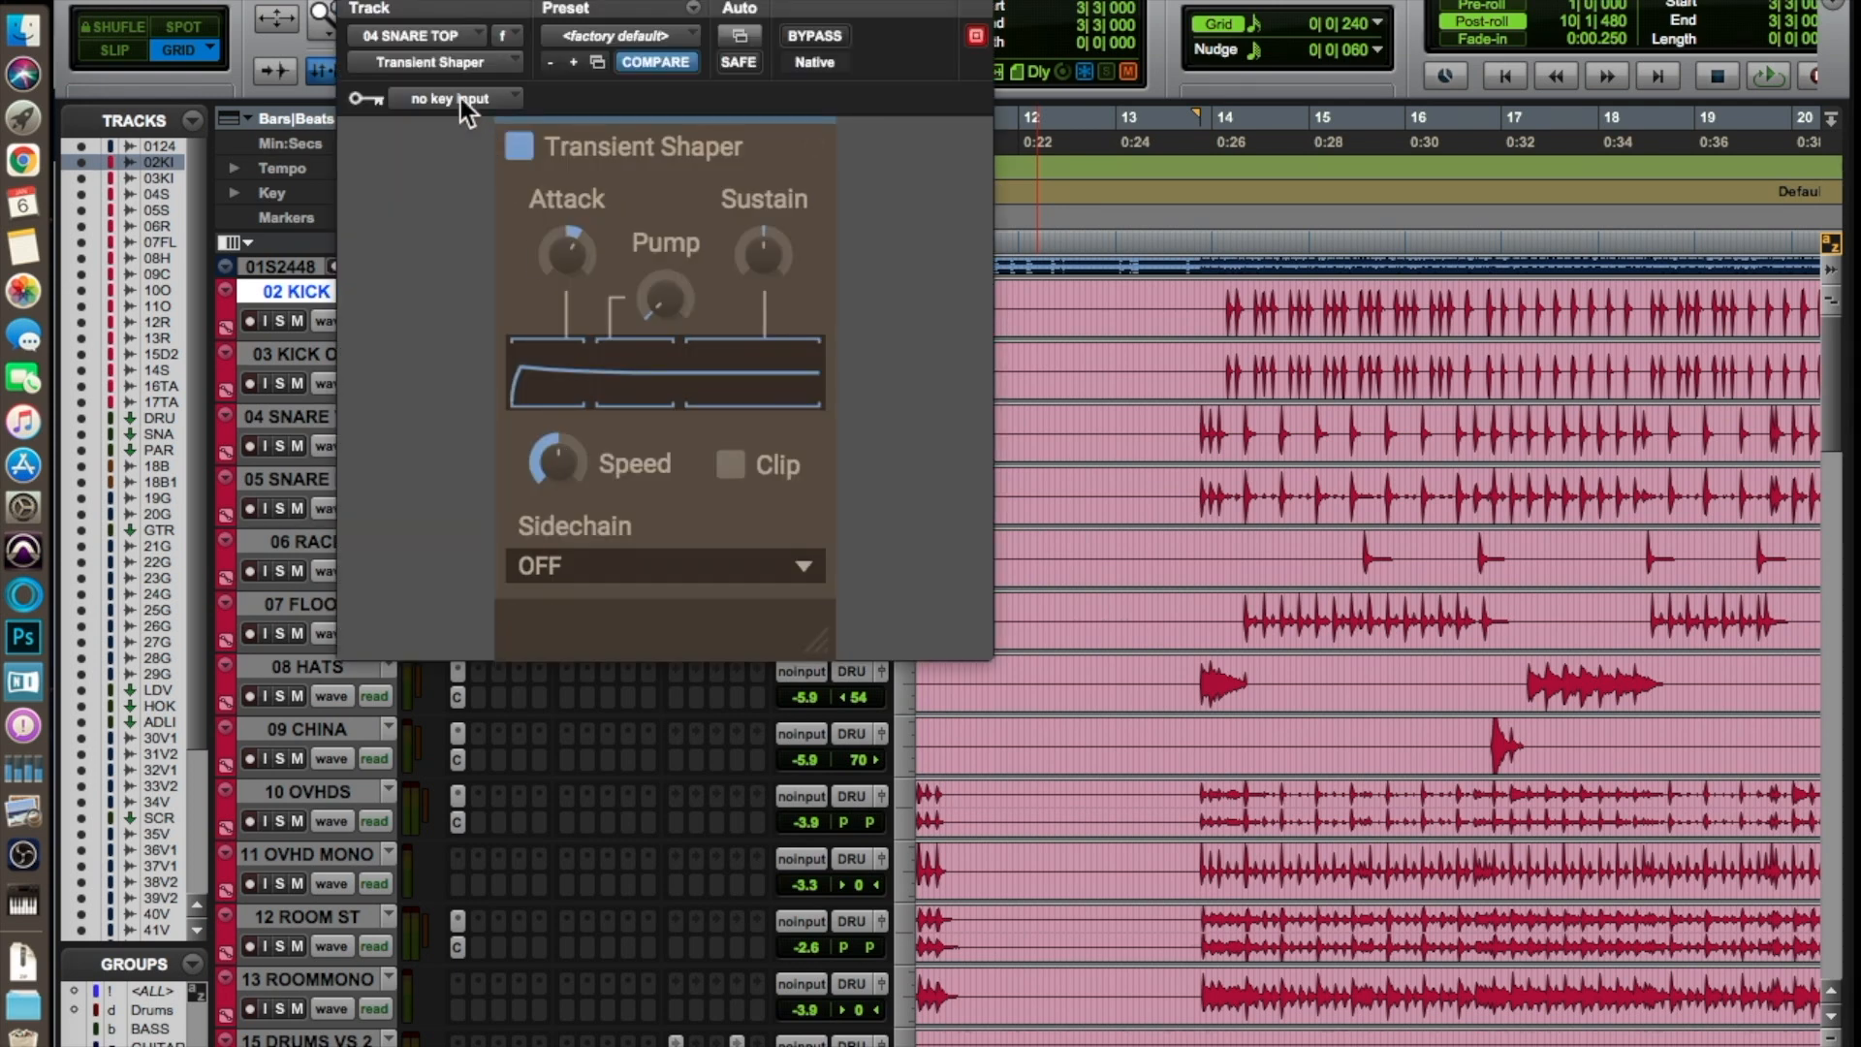
{"action": "left_click", "coordinate": [356, 1]}
{"action": "scroll", "coordinate": [521, 583], "scroll_direction": "down", "scroll_amount": 14}
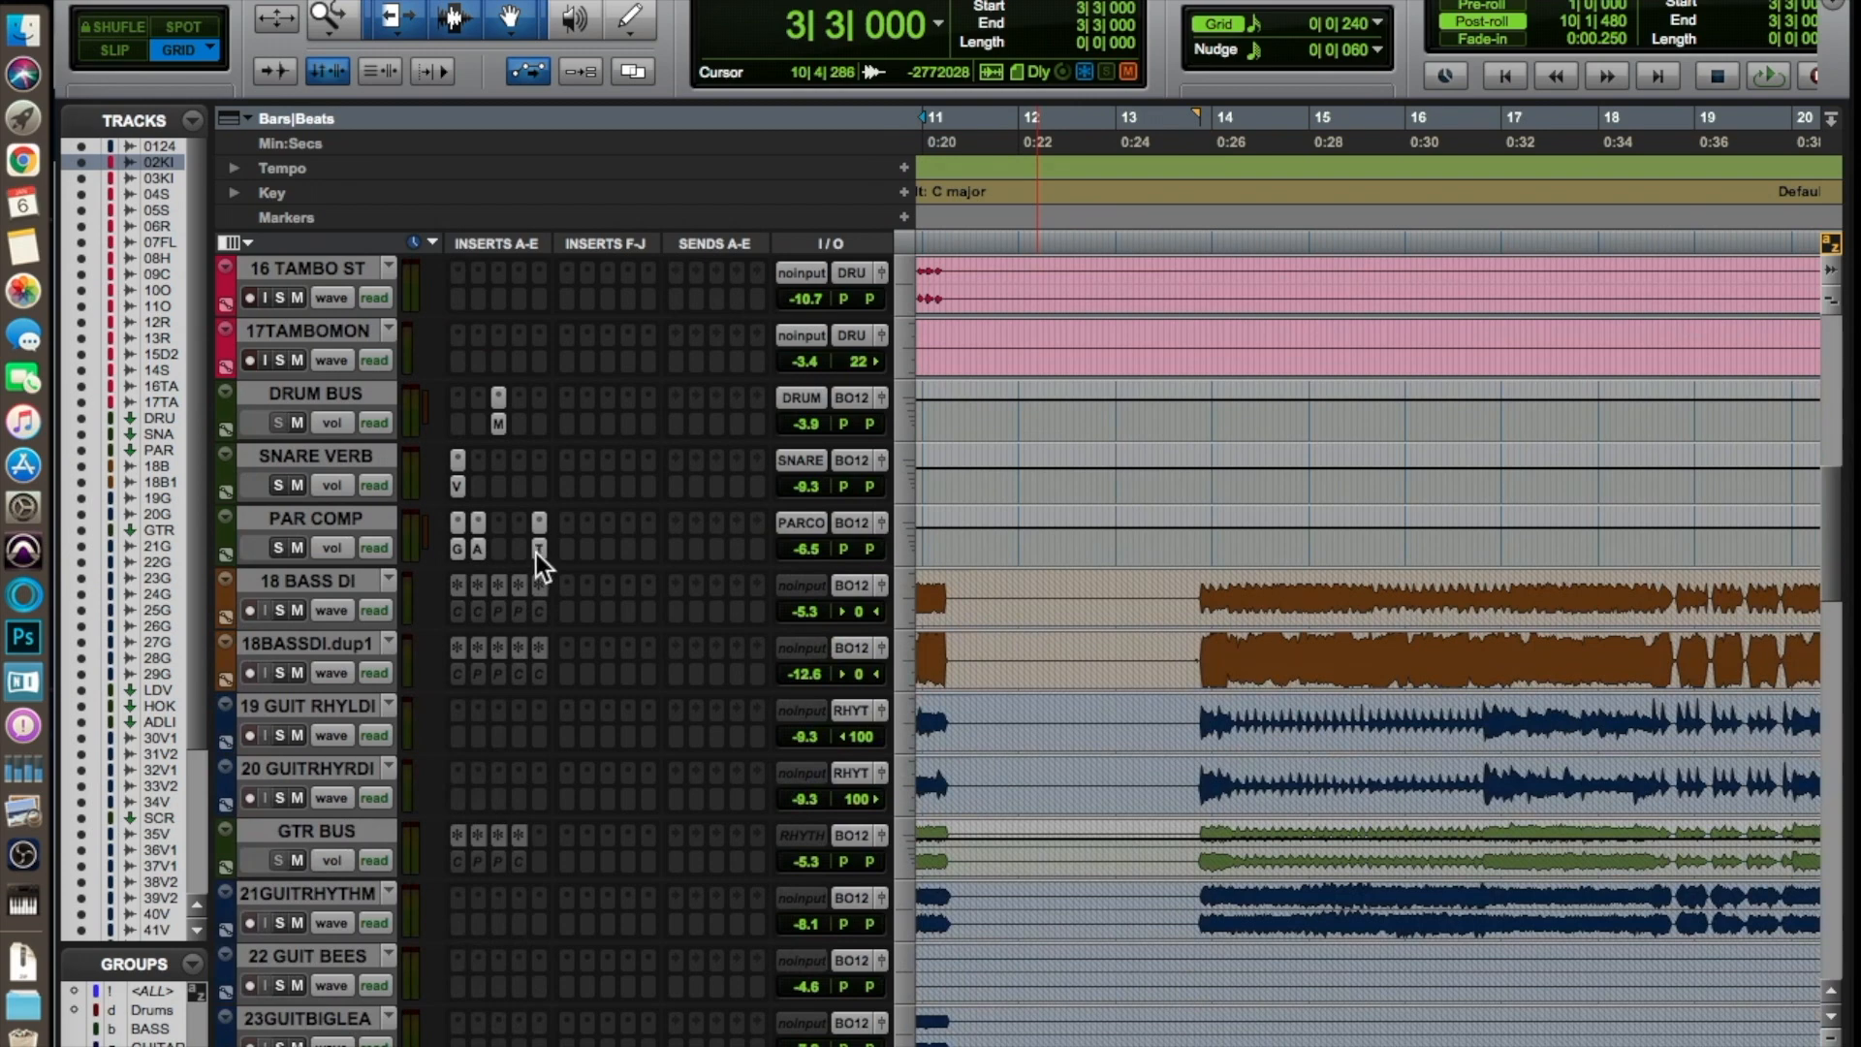
{"action": "left_click", "coordinate": [539, 549]}
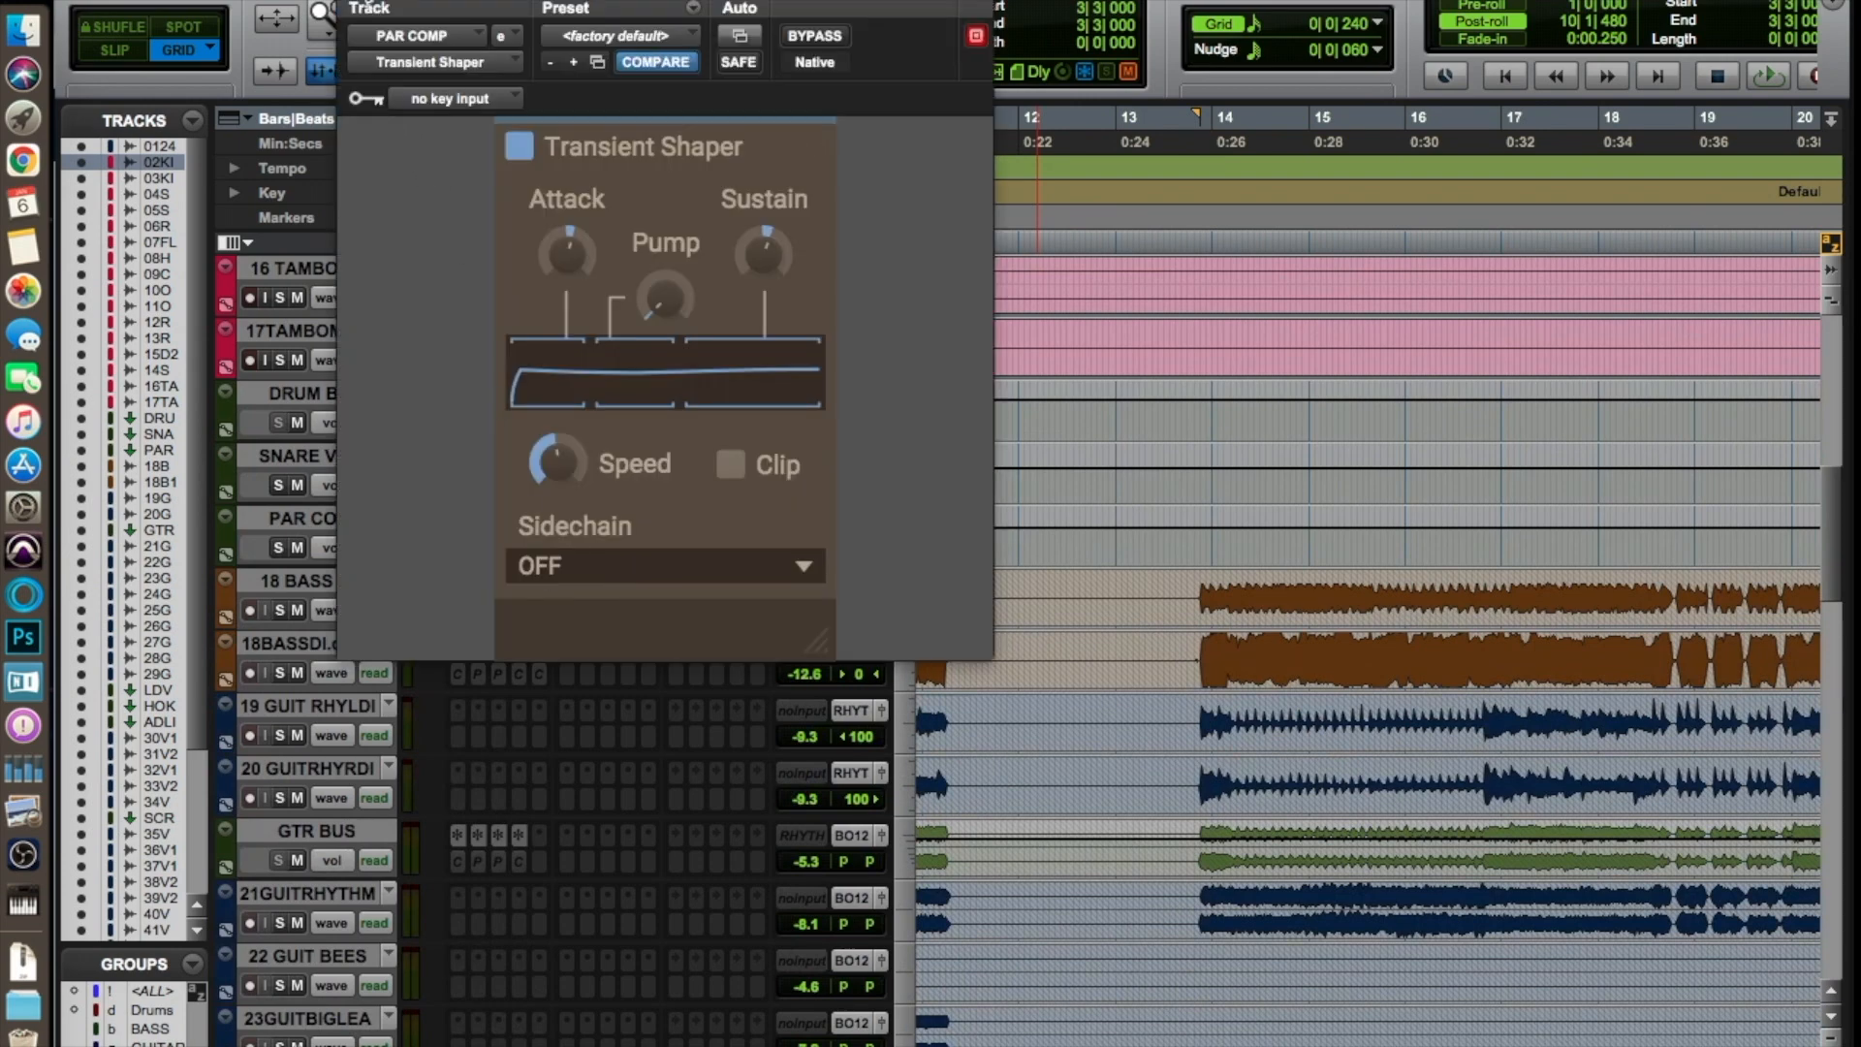
{"action": "left_click", "coordinate": [360, 3]}
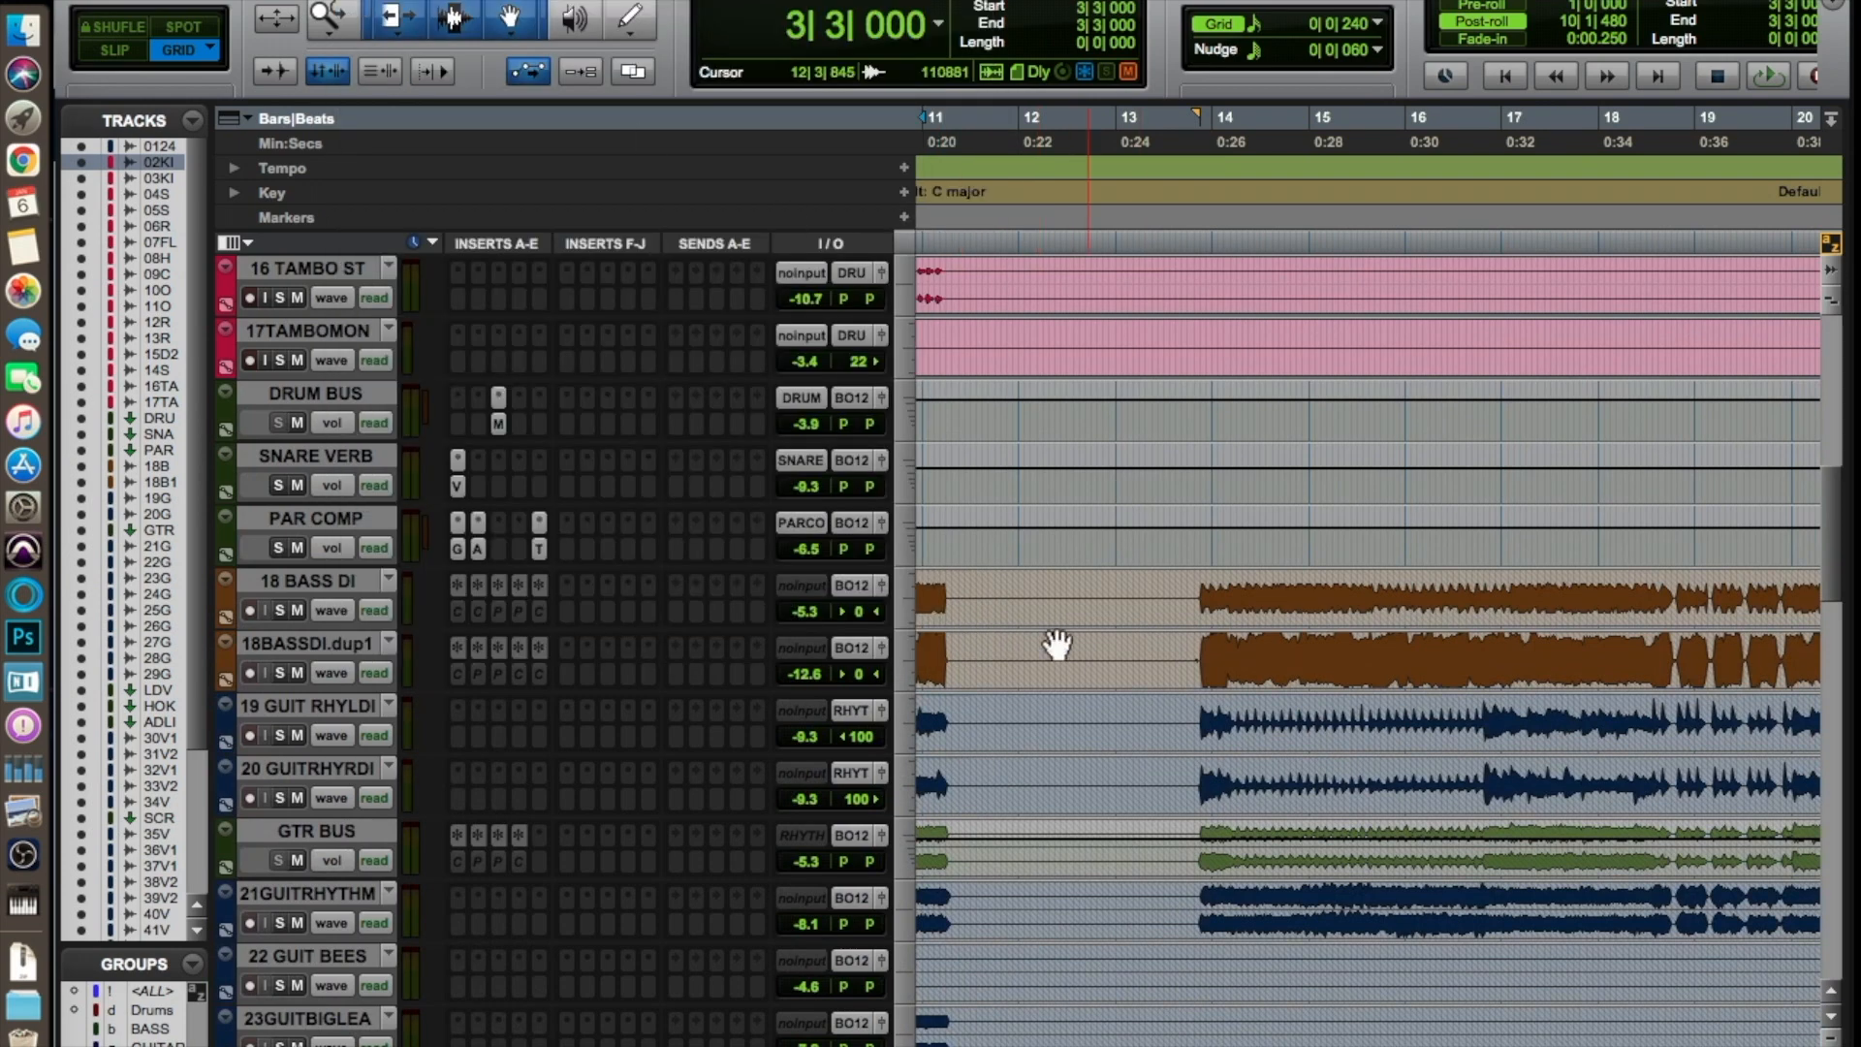
Step: Return to the session start, play it with the first drum tracks in view, and hide the track and group lists
{"action": "key", "text": "Return"}
{"action": "scroll", "coordinate": [1227, 588], "scroll_direction": "up", "scroll_amount": 10}
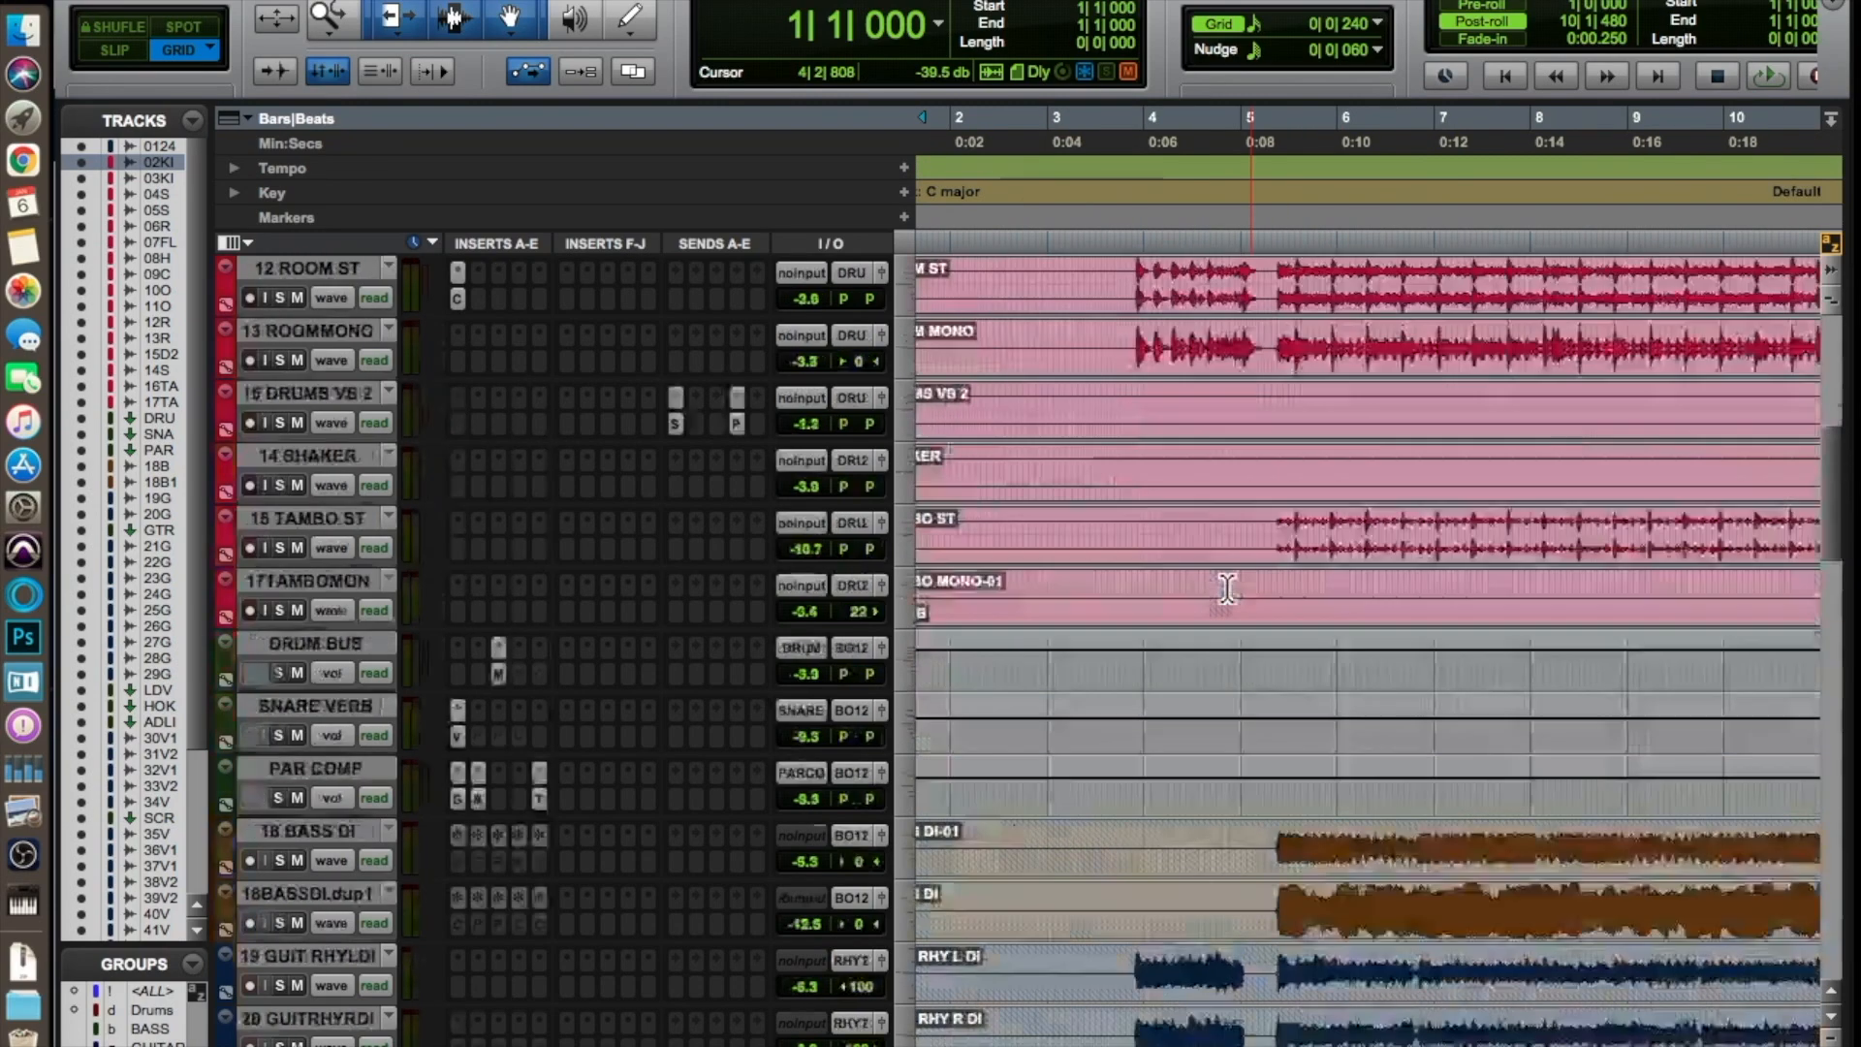
{"action": "scroll", "coordinate": [1227, 590], "scroll_direction": "down", "scroll_amount": 13}
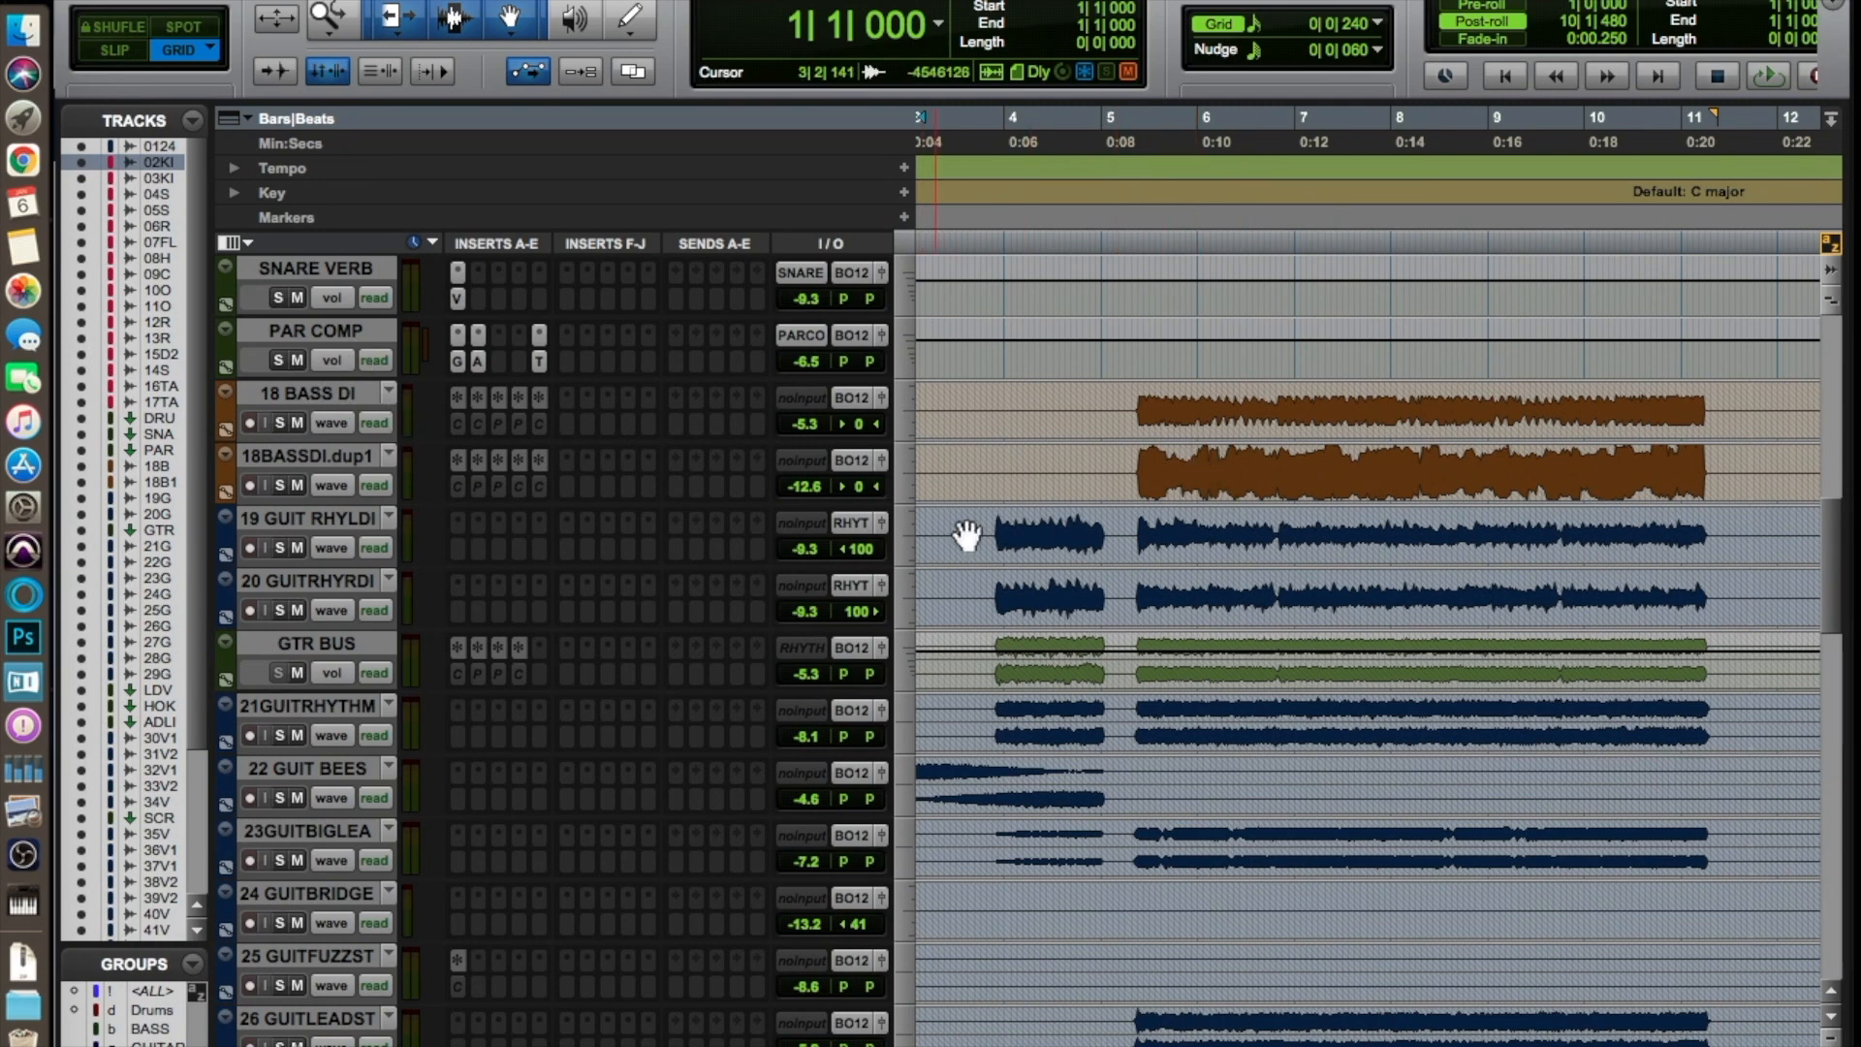
{"action": "scroll", "coordinate": [1153, 578], "scroll_direction": "up", "scroll_amount": 15}
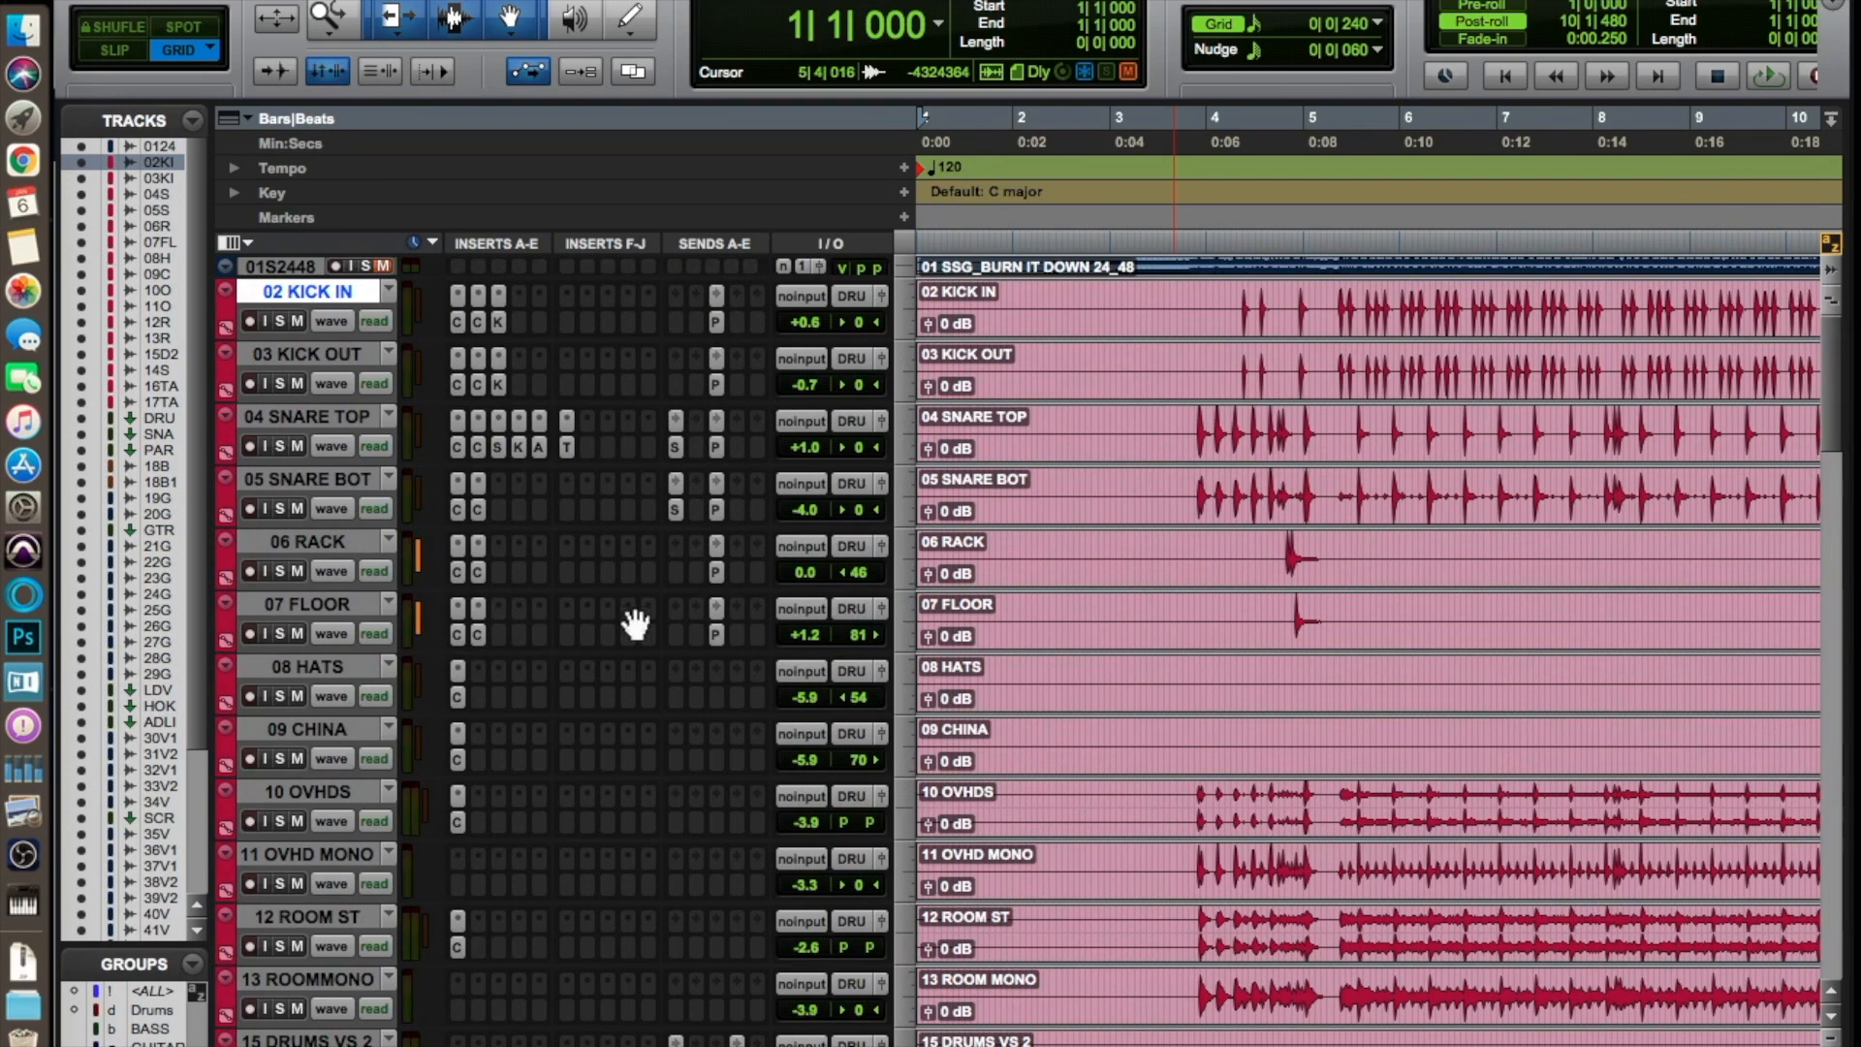
{"action": "scroll", "coordinate": [682, 536], "scroll_direction": "down", "scroll_amount": 3}
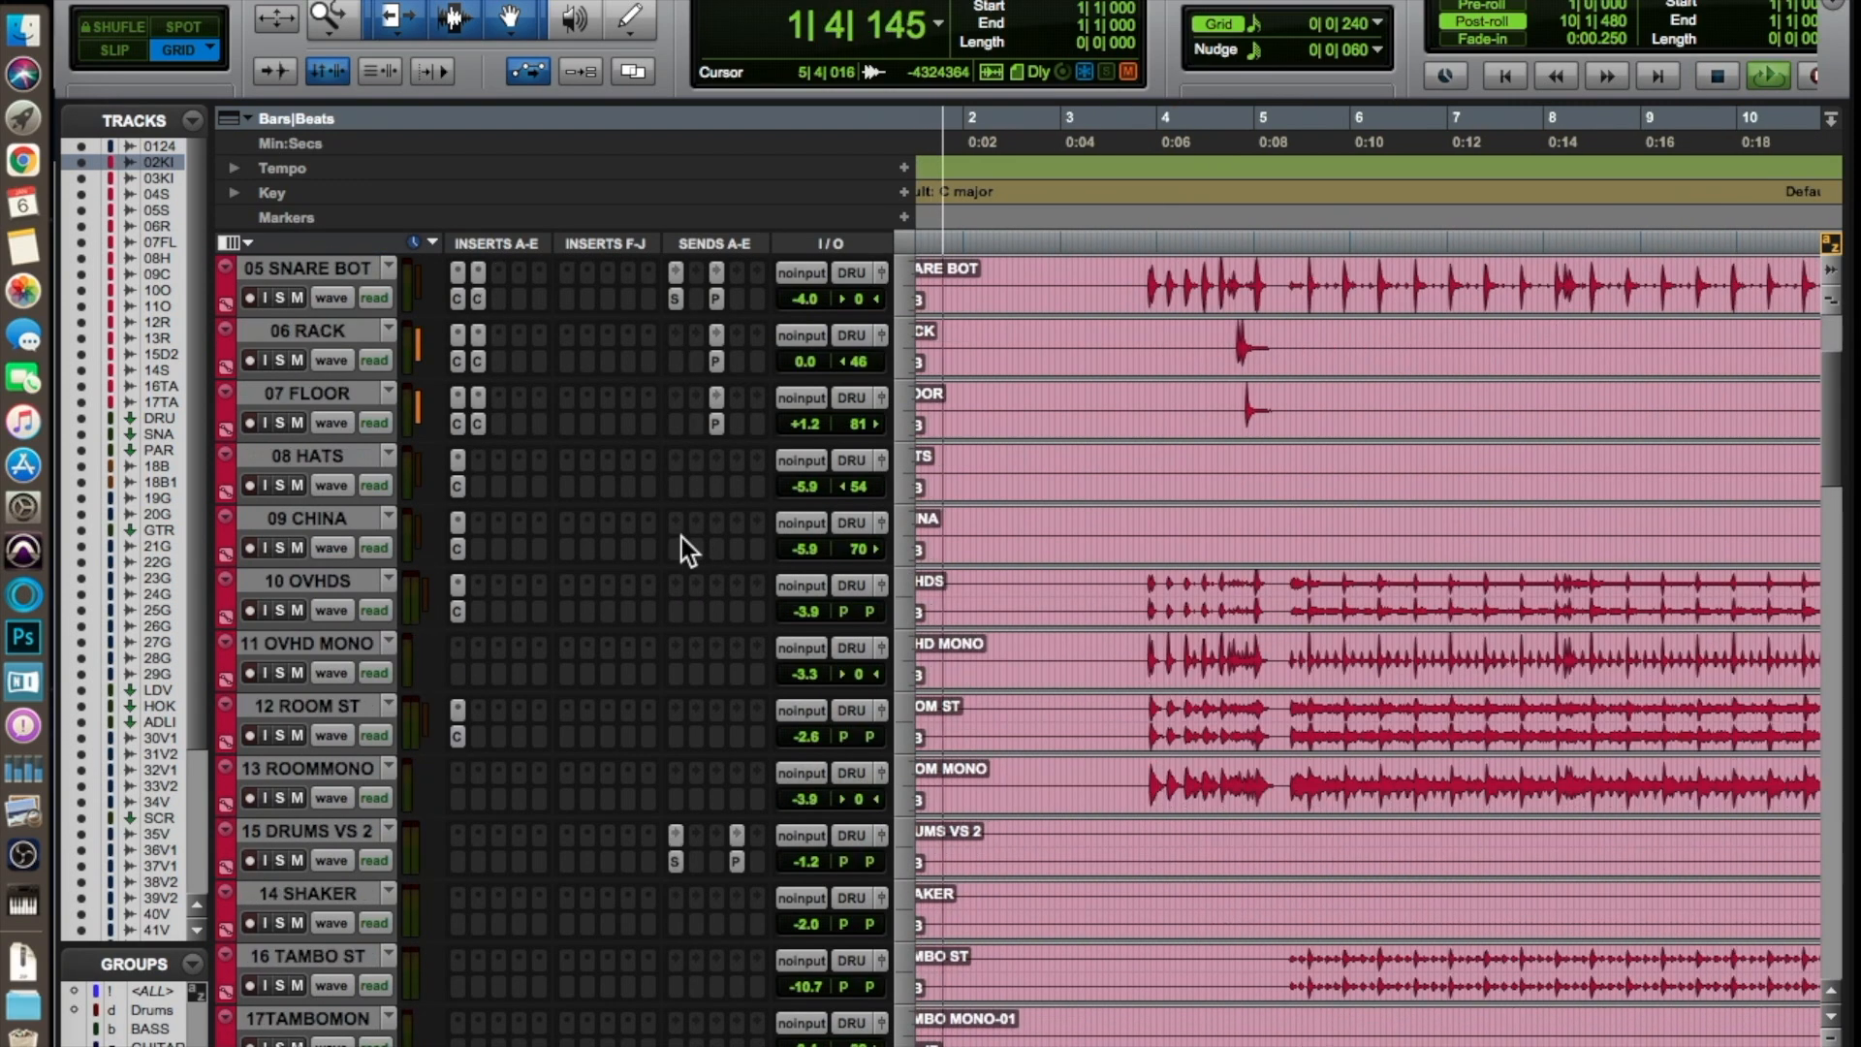
{"action": "scroll", "coordinate": [683, 536], "scroll_direction": "up", "scroll_amount": 3}
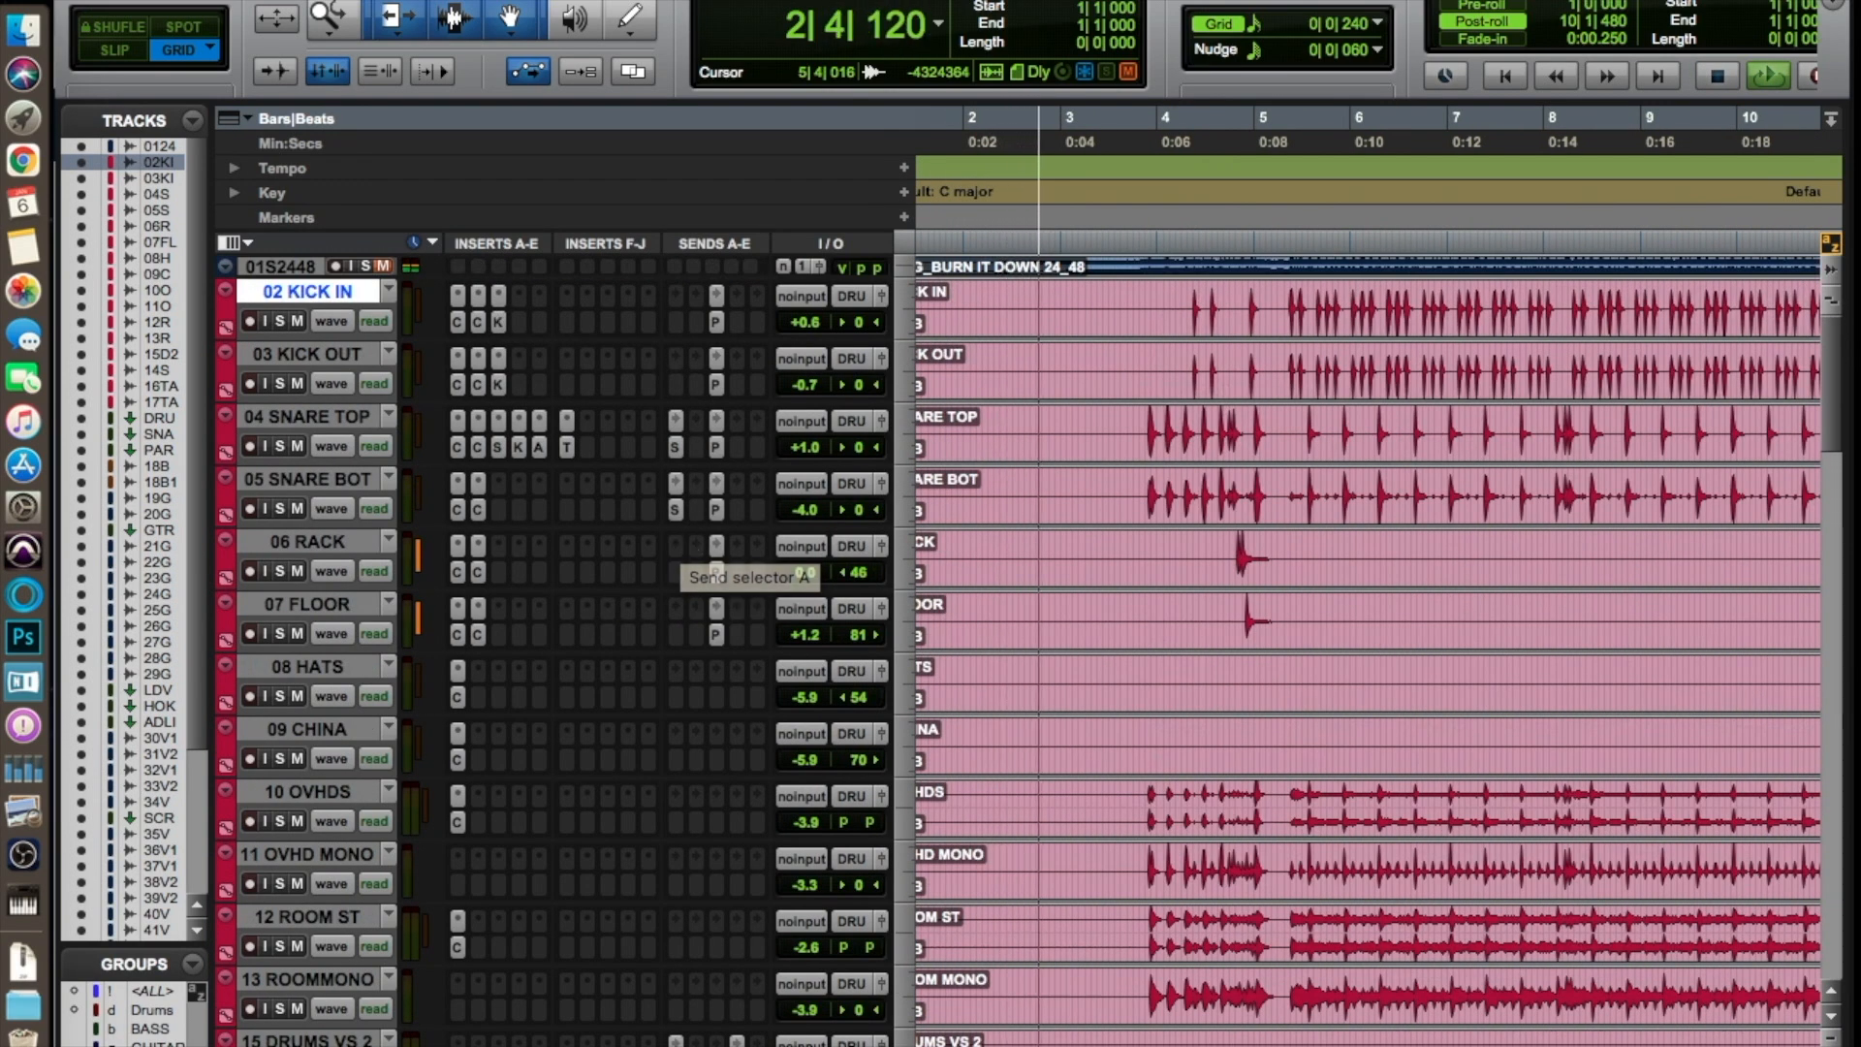
{"action": "key", "text": "ctrl+alt+l"}
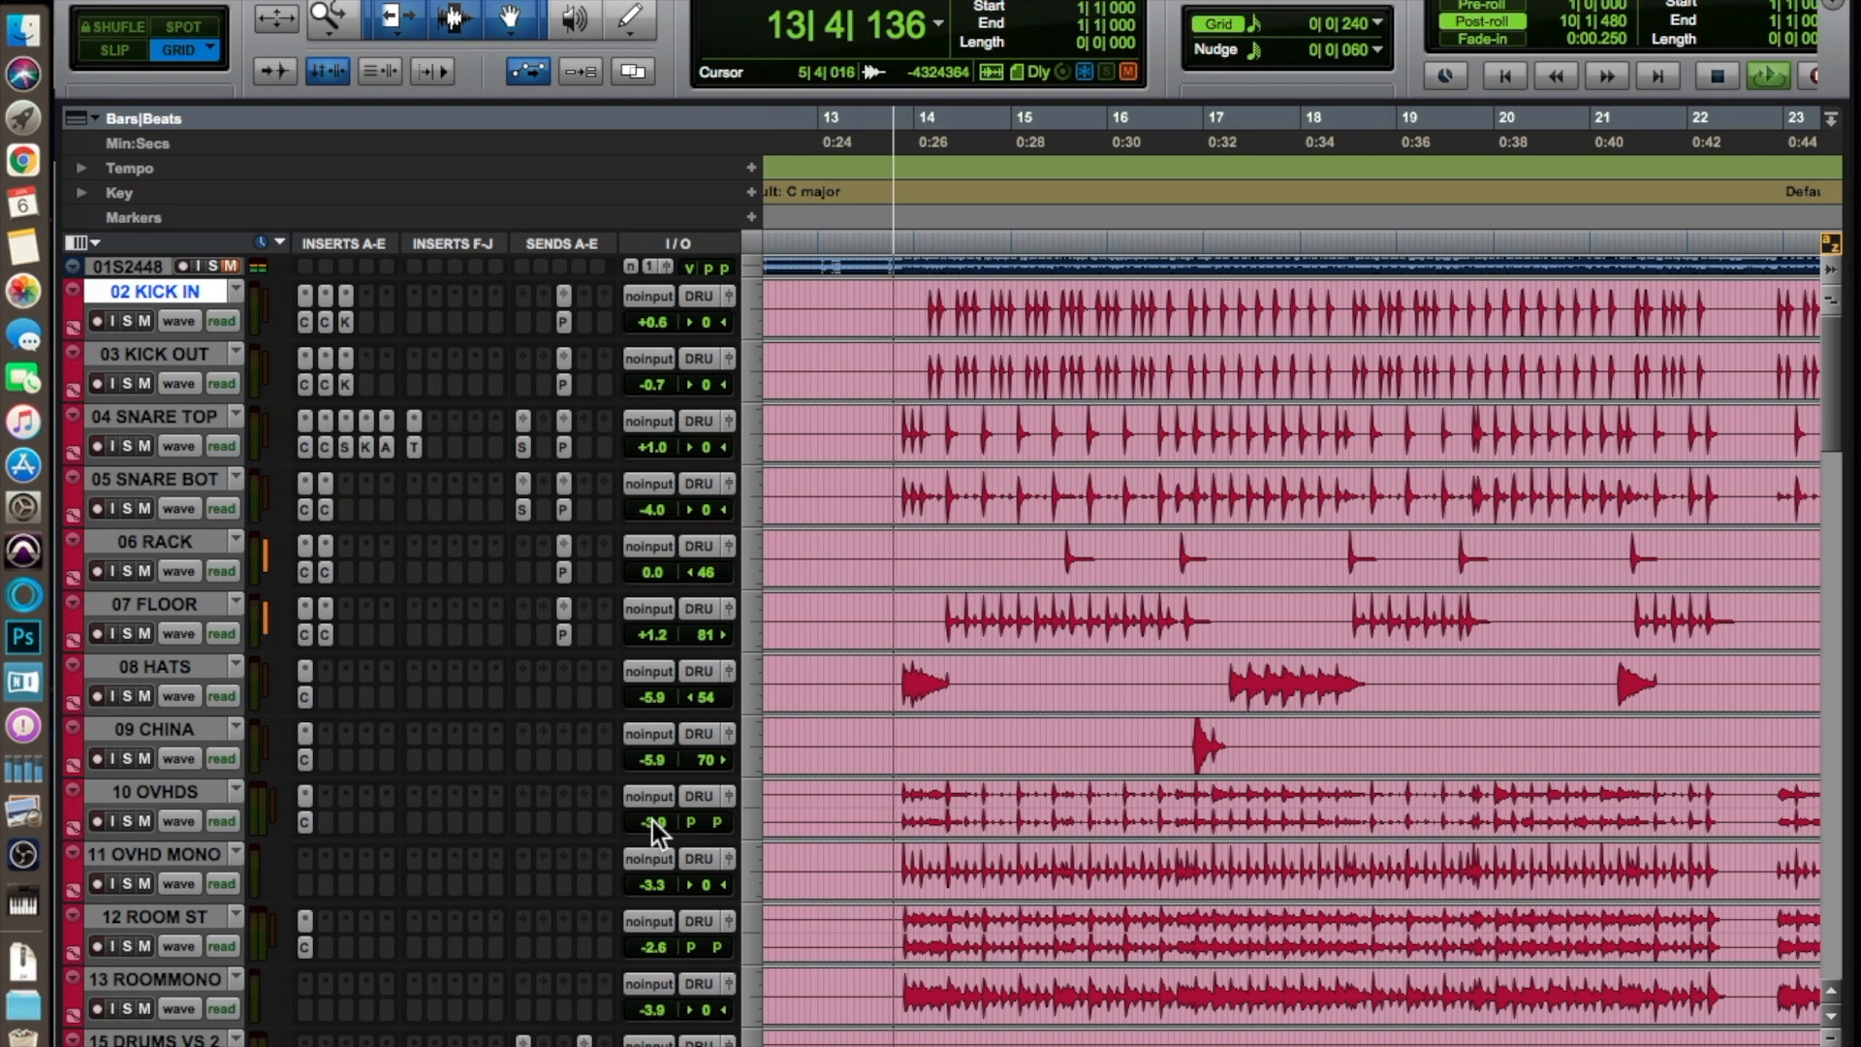
Step: During playback, raise the volumes of OVHDS to -1.3, HATS to -3.9, OVHD MONO to -2.0 and ROOM ST to -1.9, and raise ROOMMONO
{"action": "left_click_drag", "start_coordinate": [653, 821], "coordinate": [653, 815]}
{"action": "left_click_drag", "start_coordinate": [654, 691], "coordinate": [653, 685]}
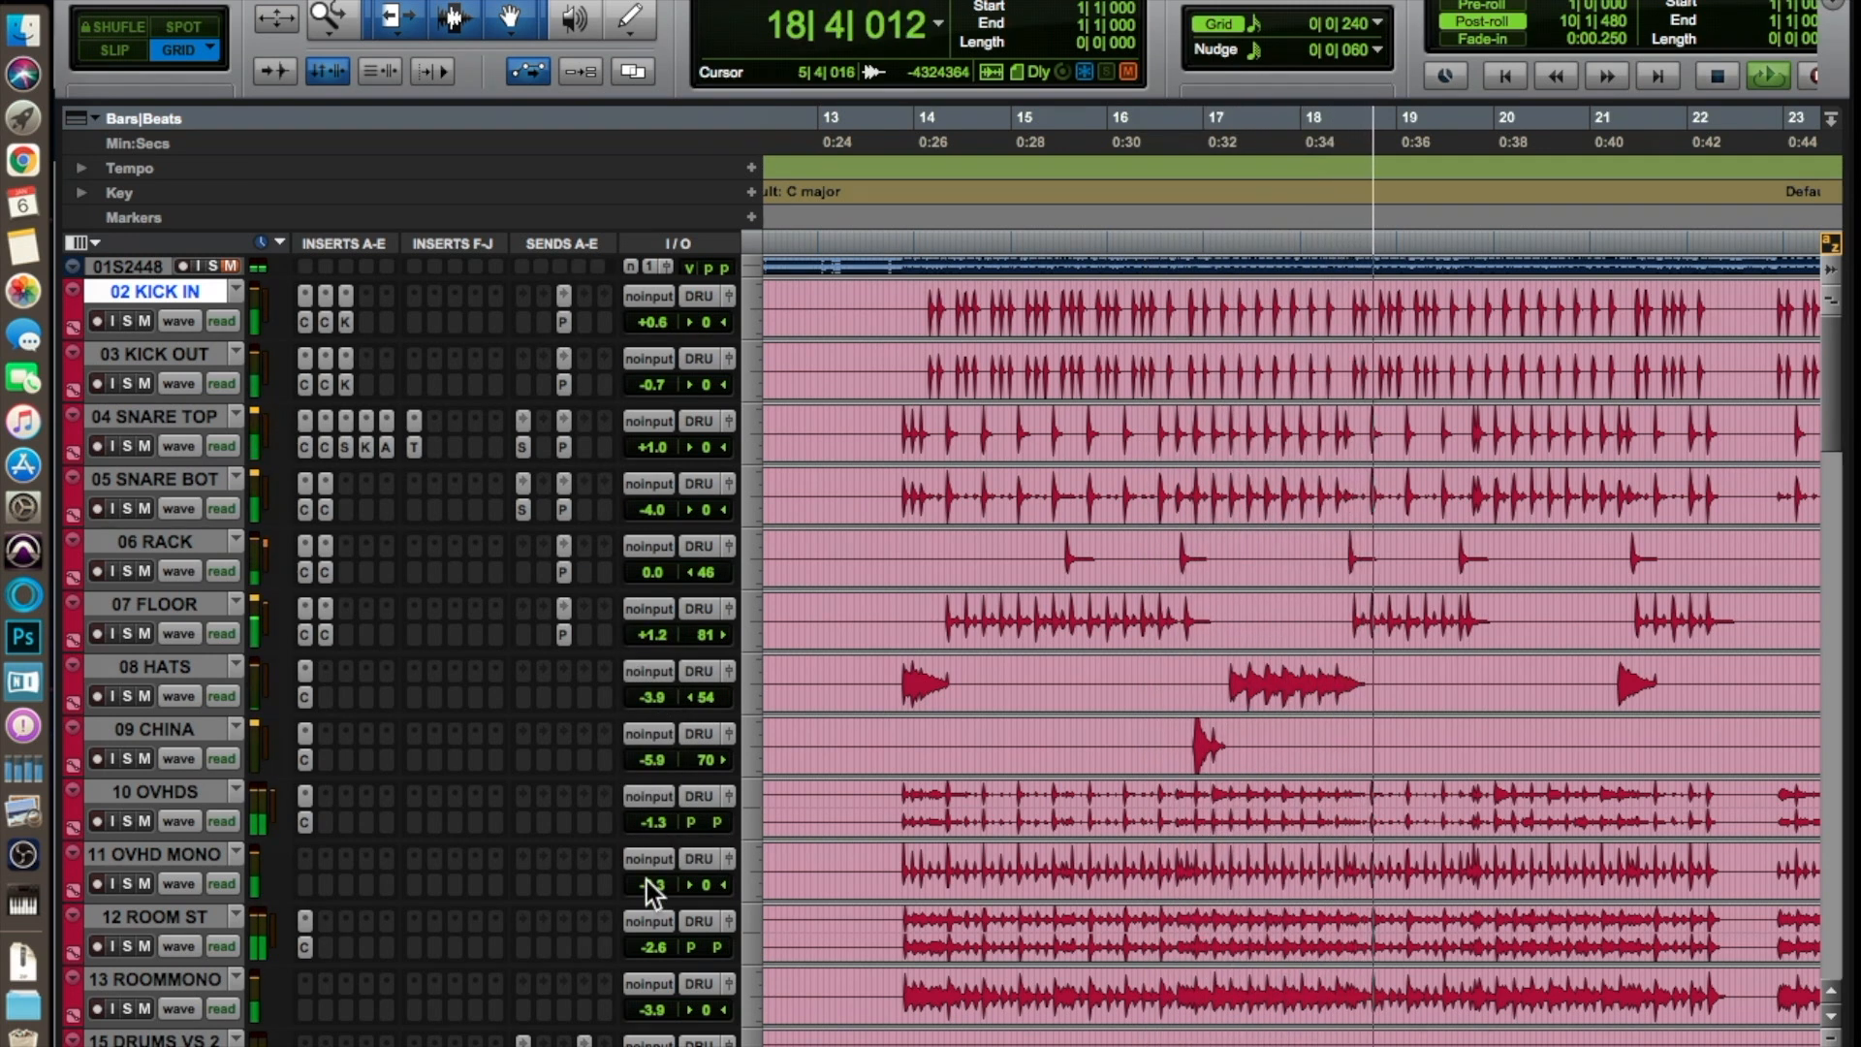
{"action": "left_click_drag", "start_coordinate": [656, 882], "coordinate": [656, 879]}
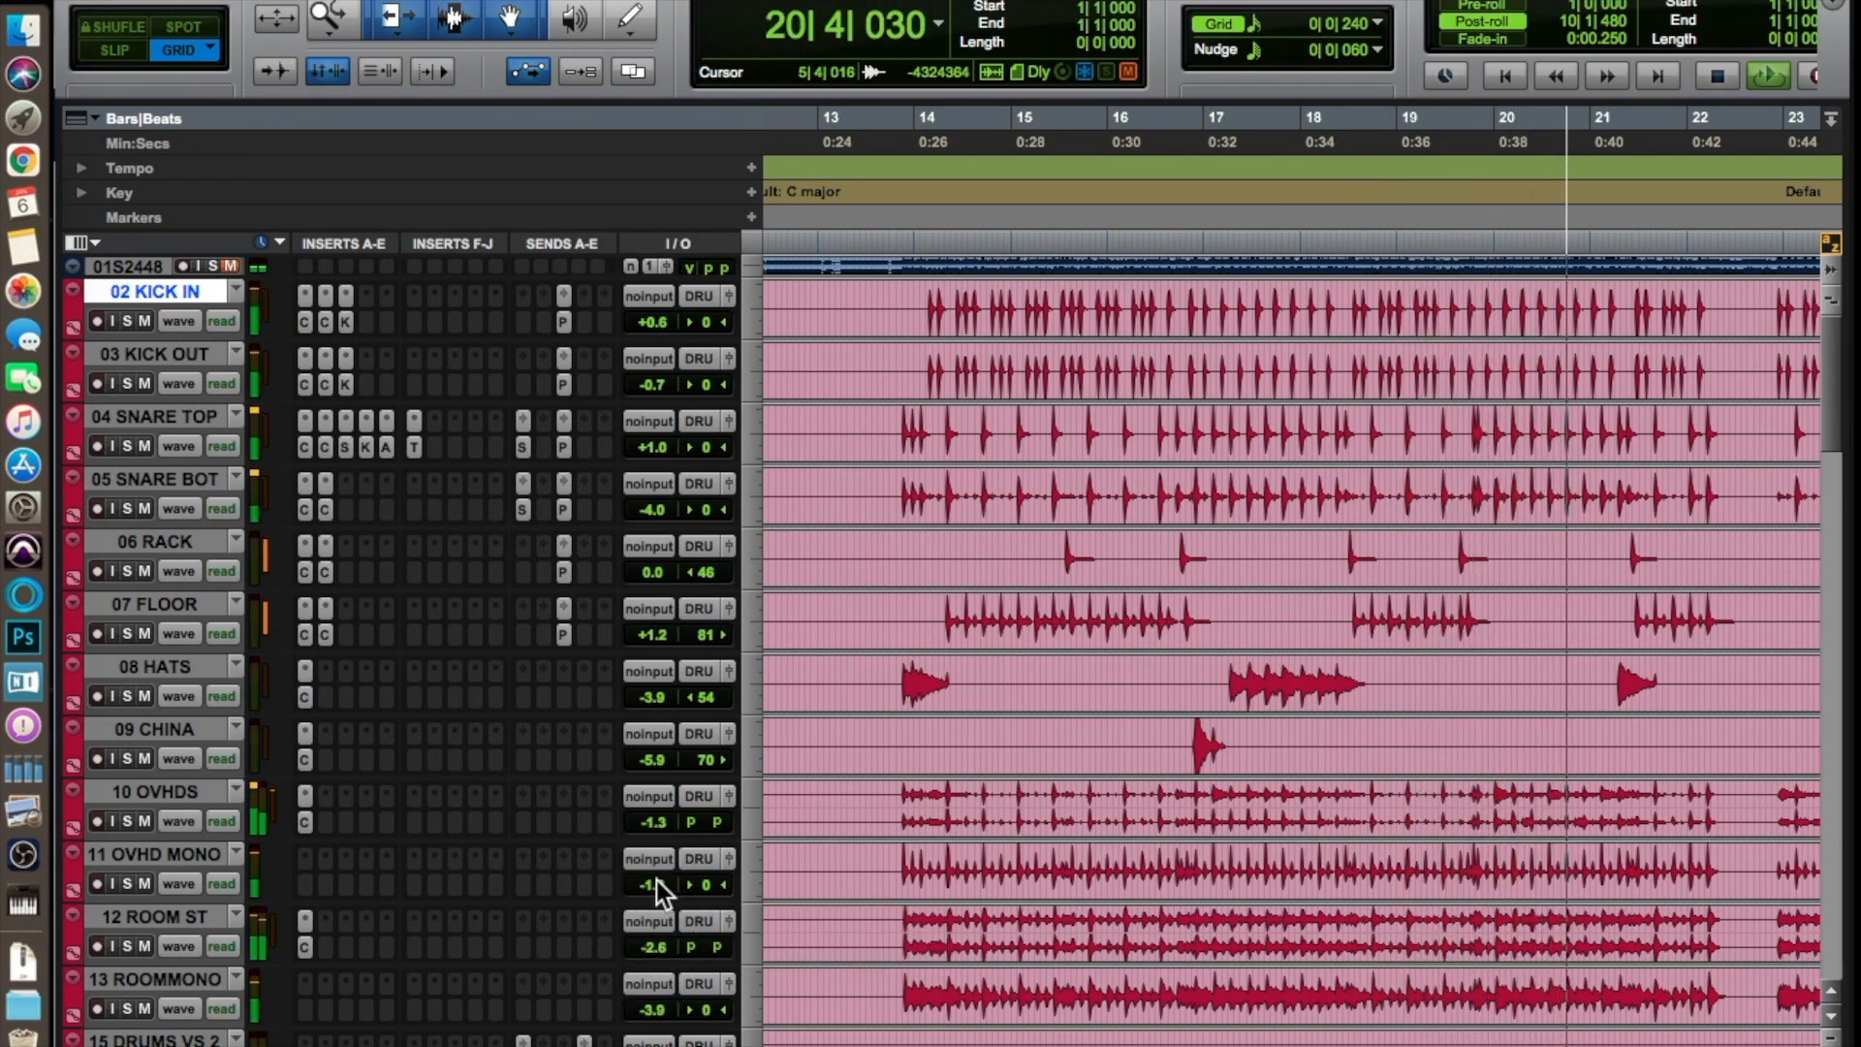
{"action": "left_click_drag", "start_coordinate": [650, 944], "coordinate": [650, 944]}
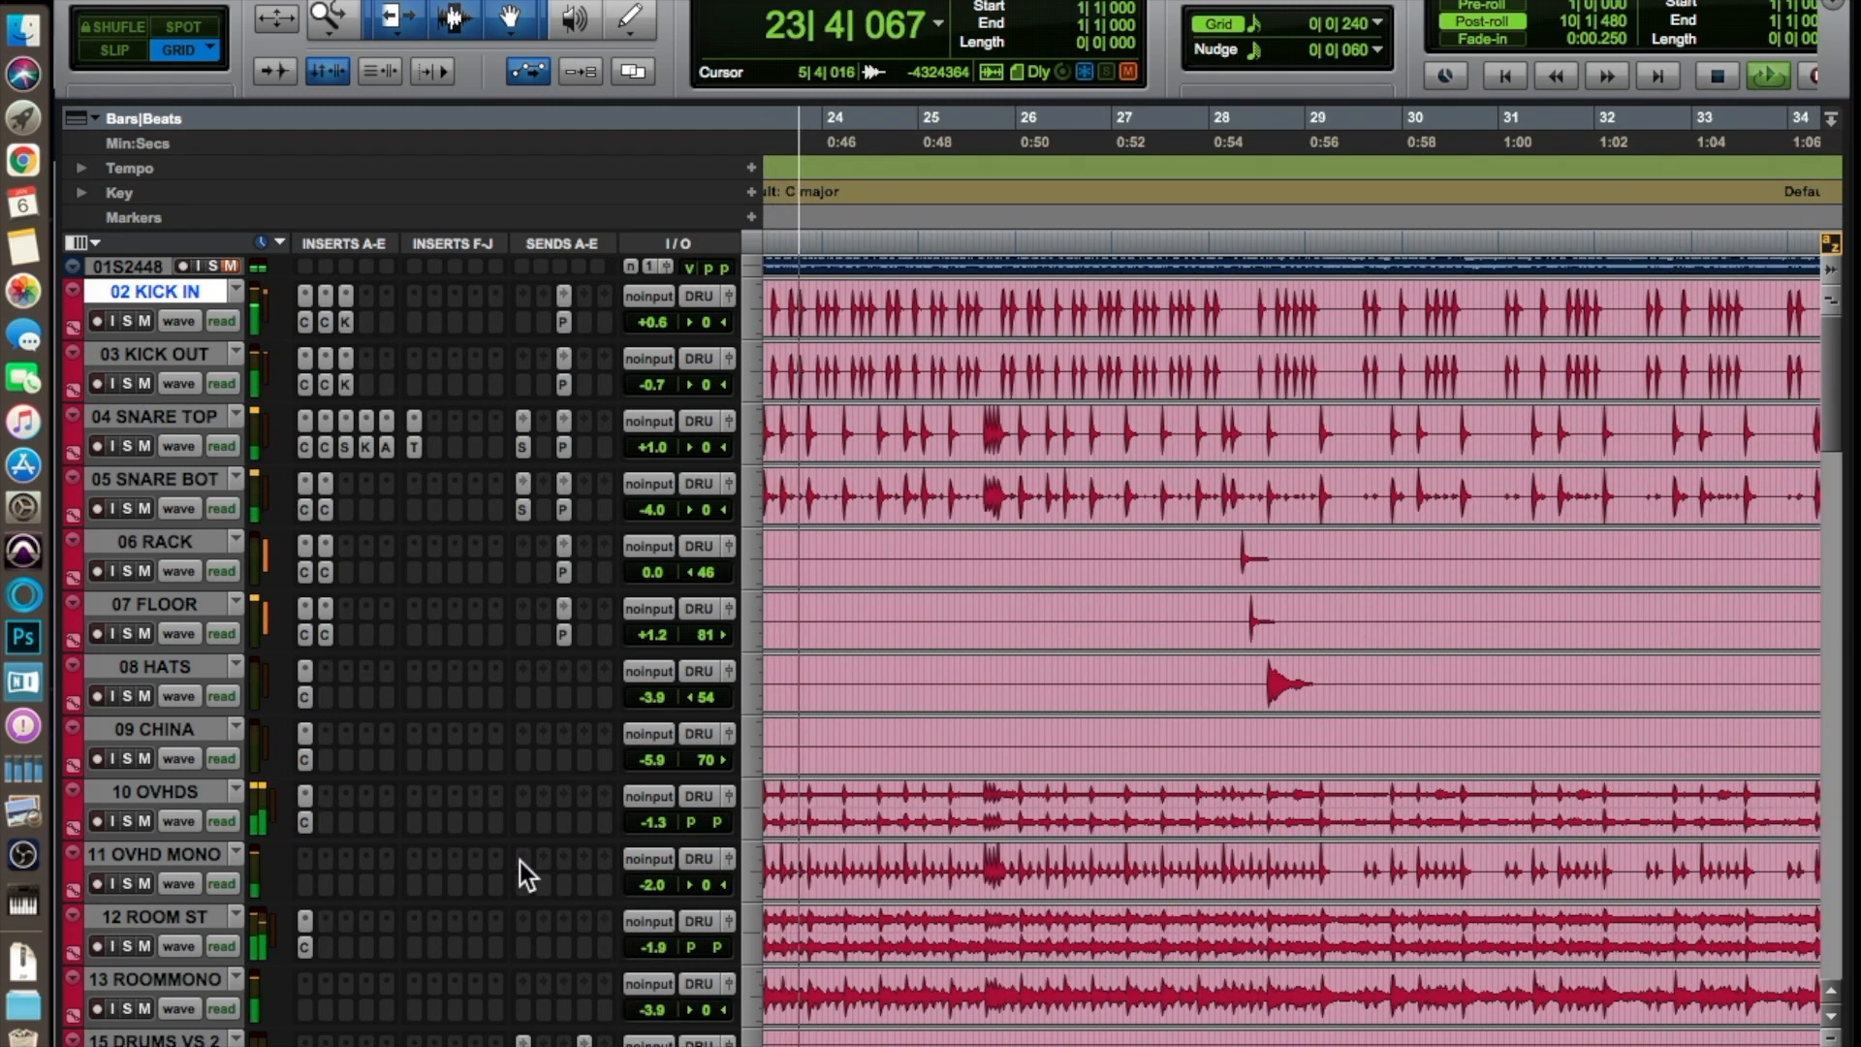
{"action": "left_click_drag", "start_coordinate": [644, 1009], "coordinate": [650, 982]}
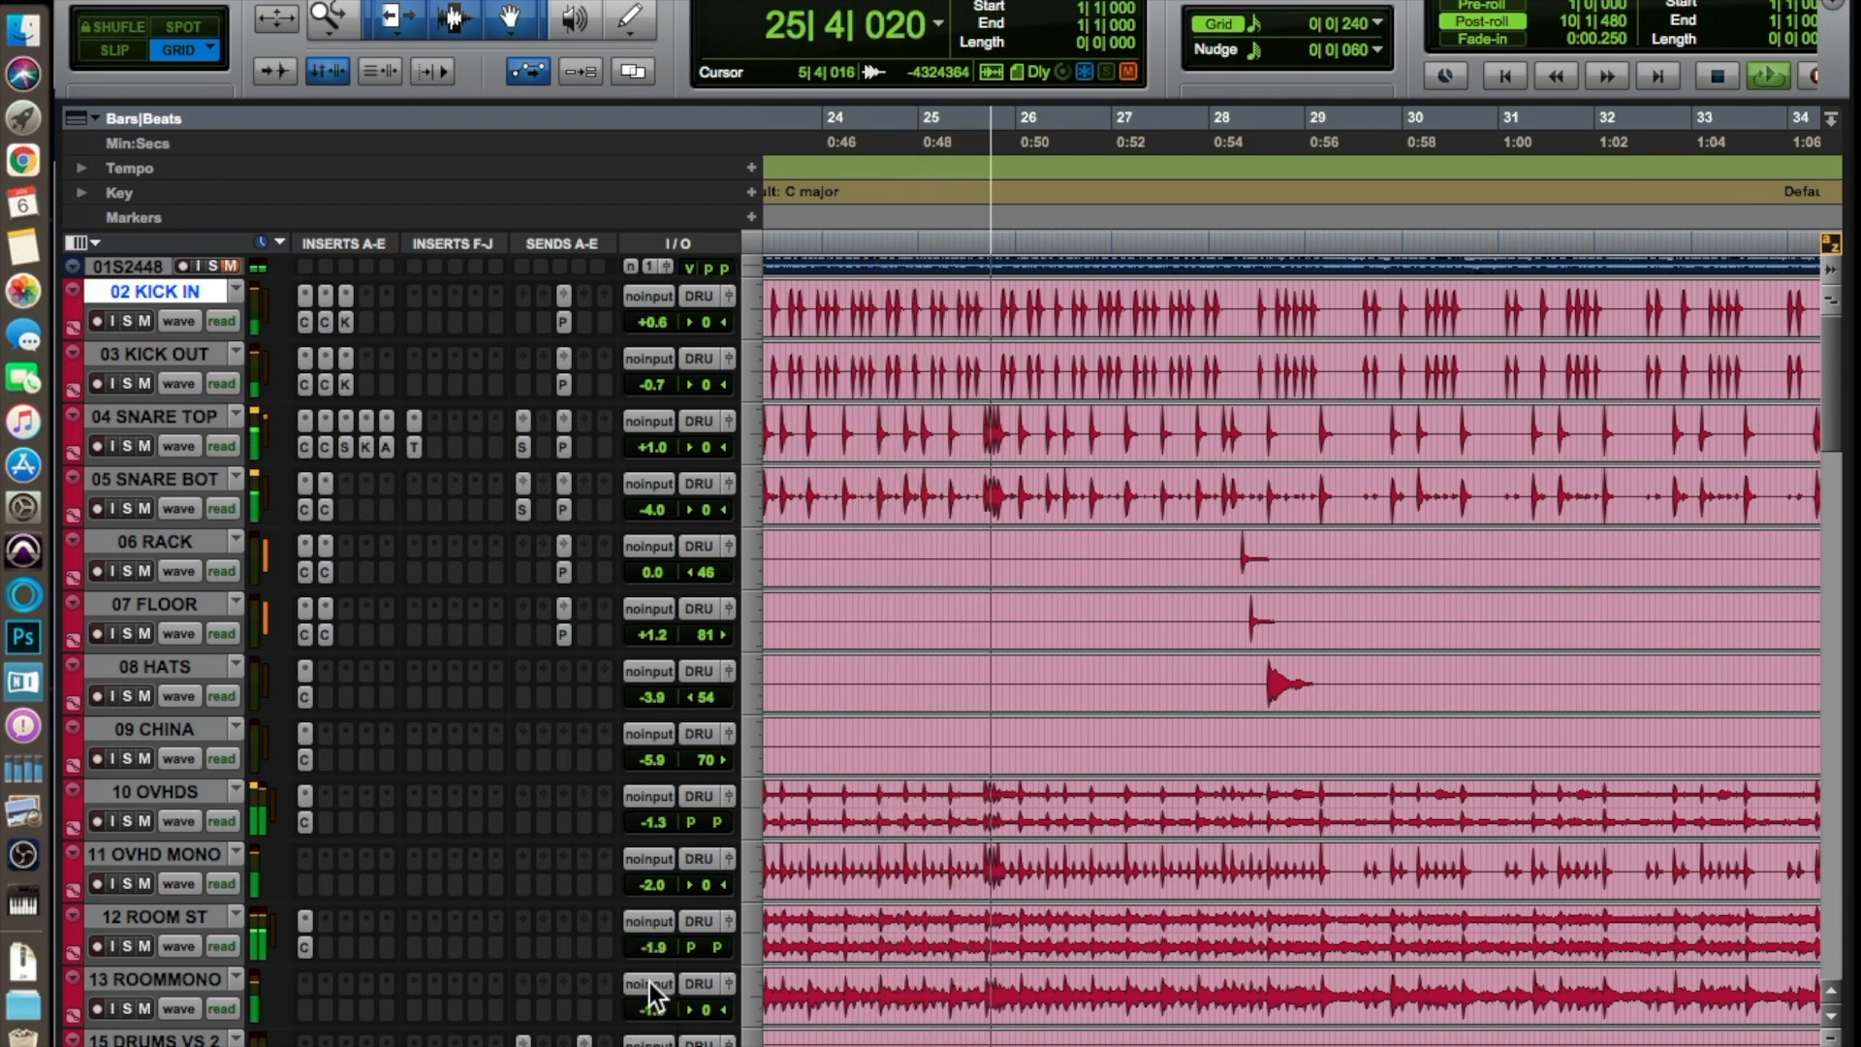